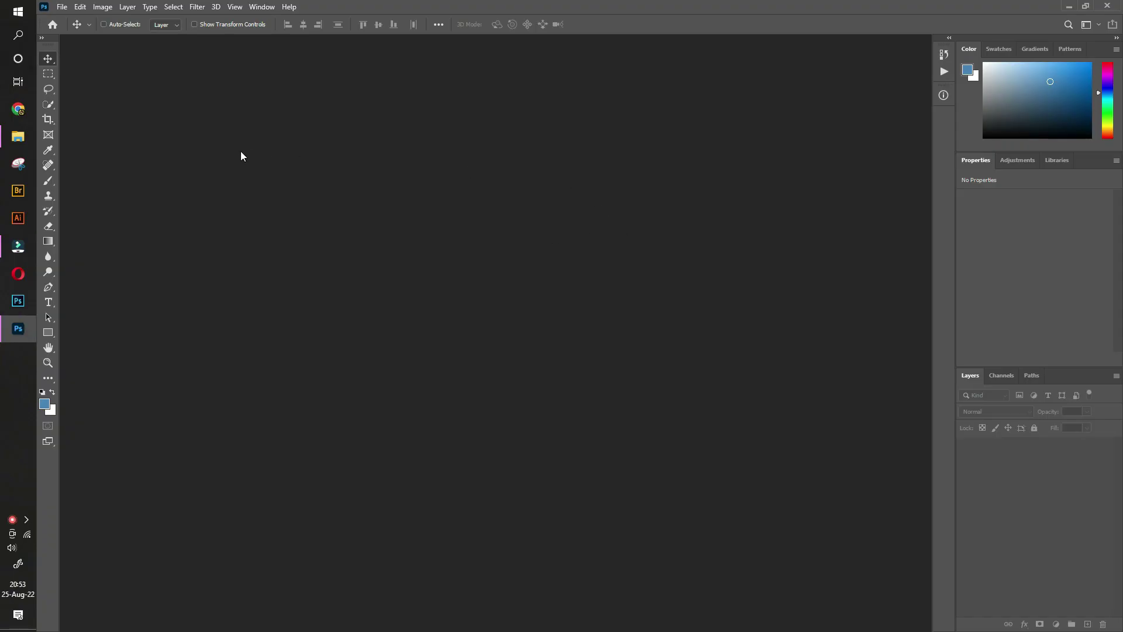
- Drag DSC01737 from the queen of atlantis folder onto Photoshop to open it
left_click(29, 140)
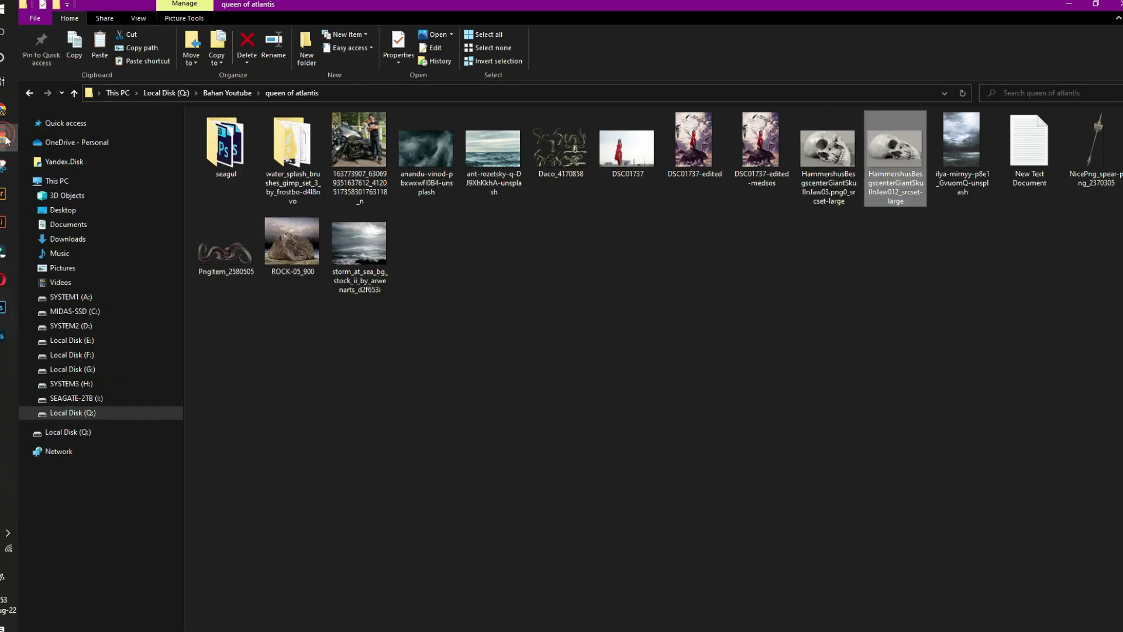
left_click(595, 200)
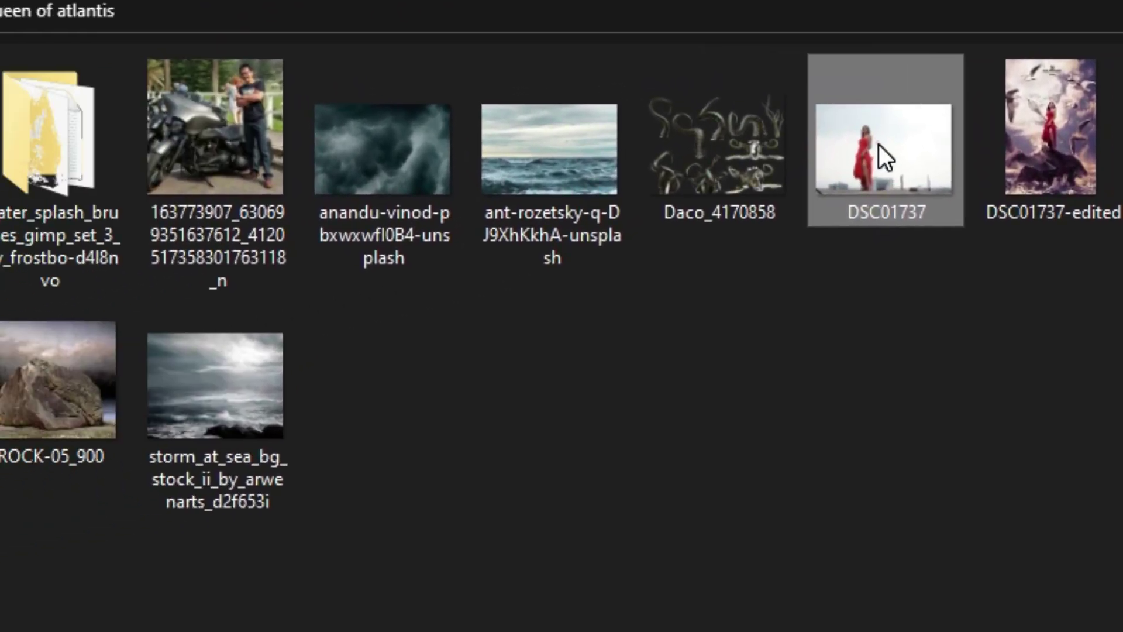
mouse_move(620, 284)
left_mouse_down()
mouse_move(27, 356)
mouse_move(390, 328)
left_mouse_up()
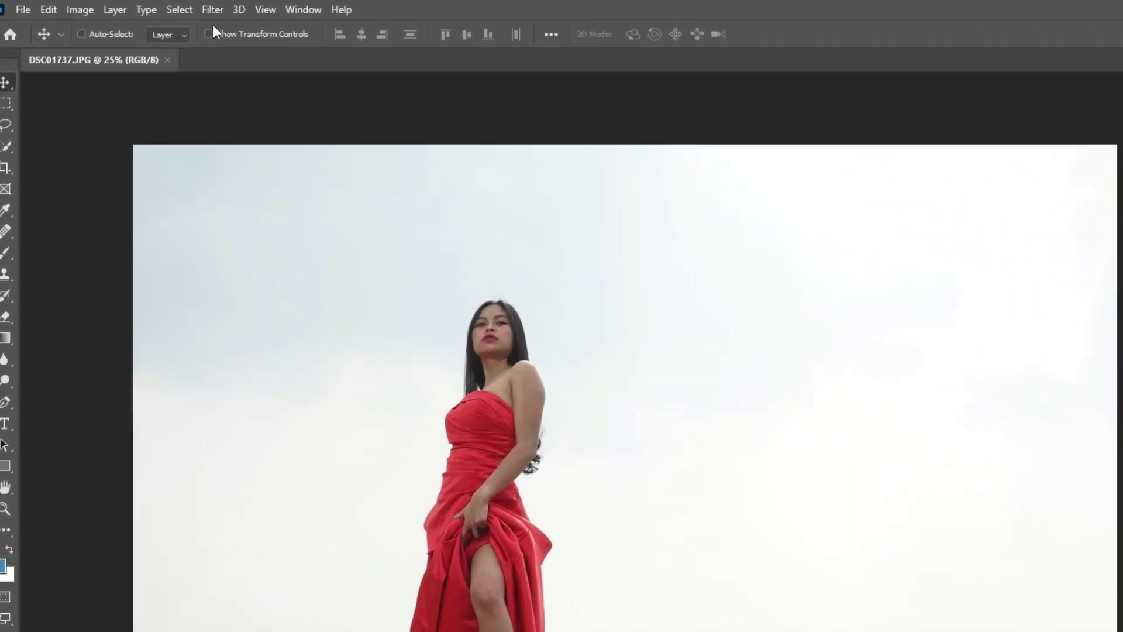
- Open Liquify on DSC01737 and zoom the preview in on the woman's upper body
left_click(198, 6)
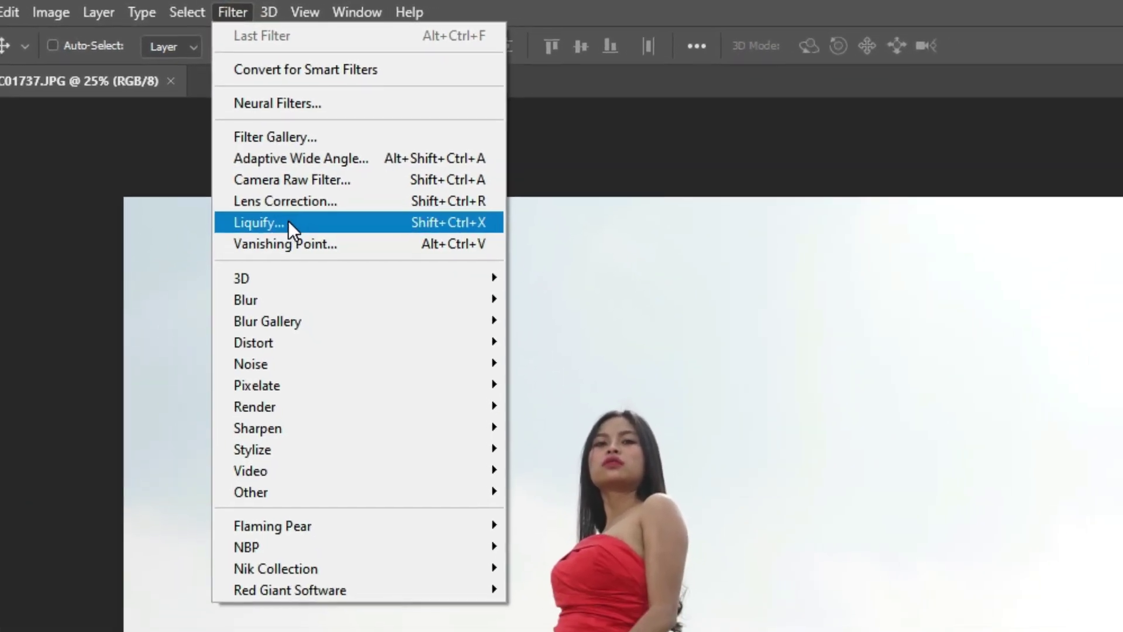
left_click(281, 244)
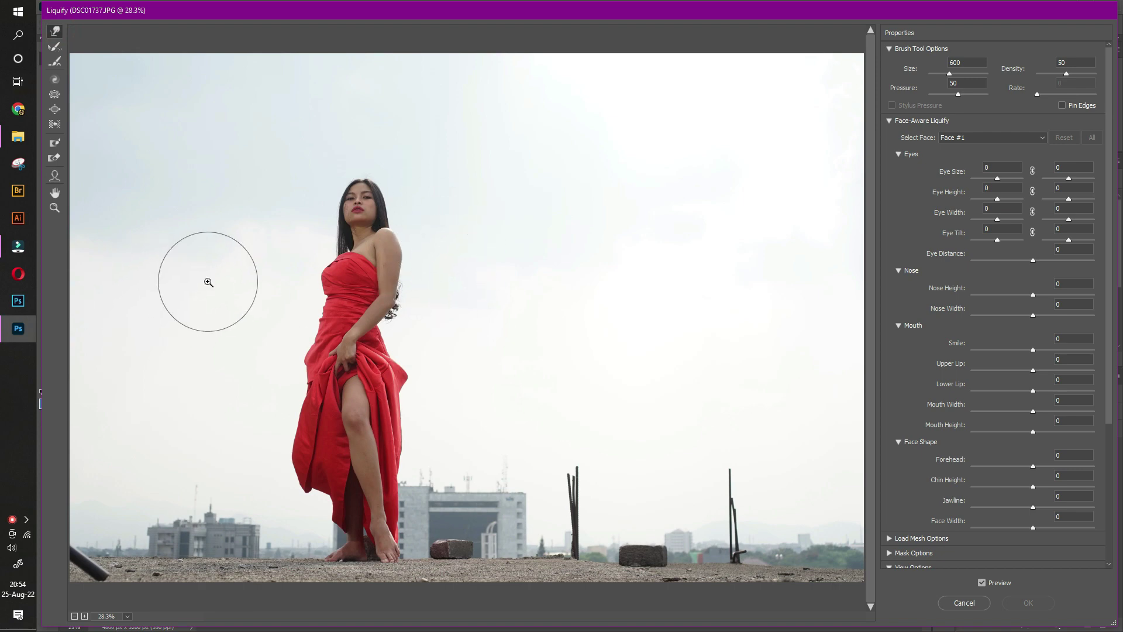
key("ctrl+plus")
key("ctrl+plus")
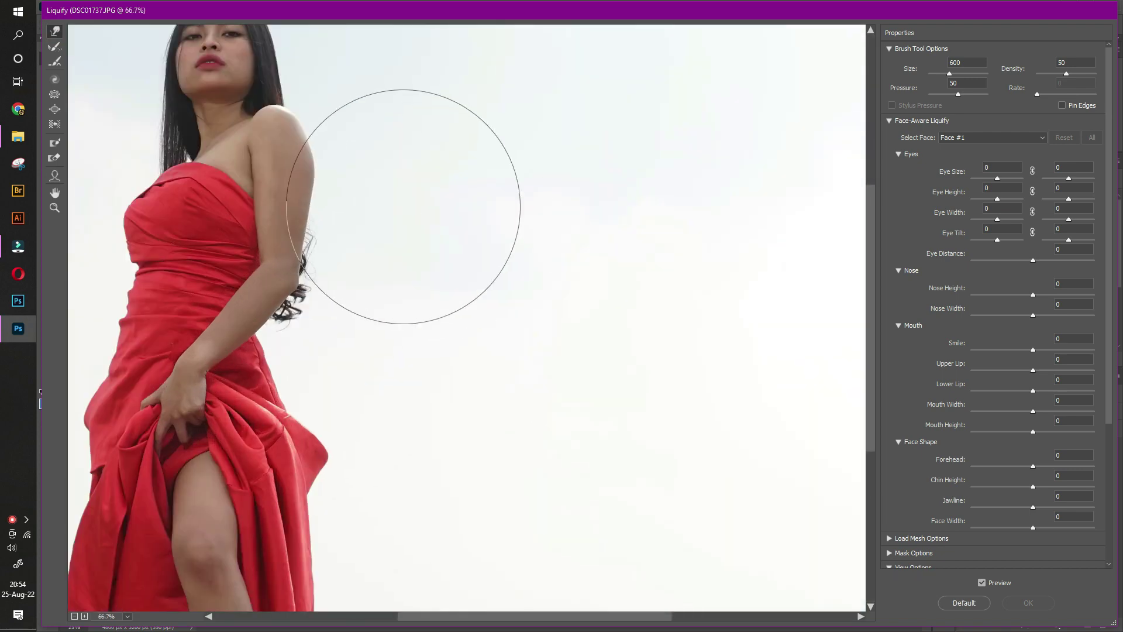
left_click_drag(392, 178, 493, 249)
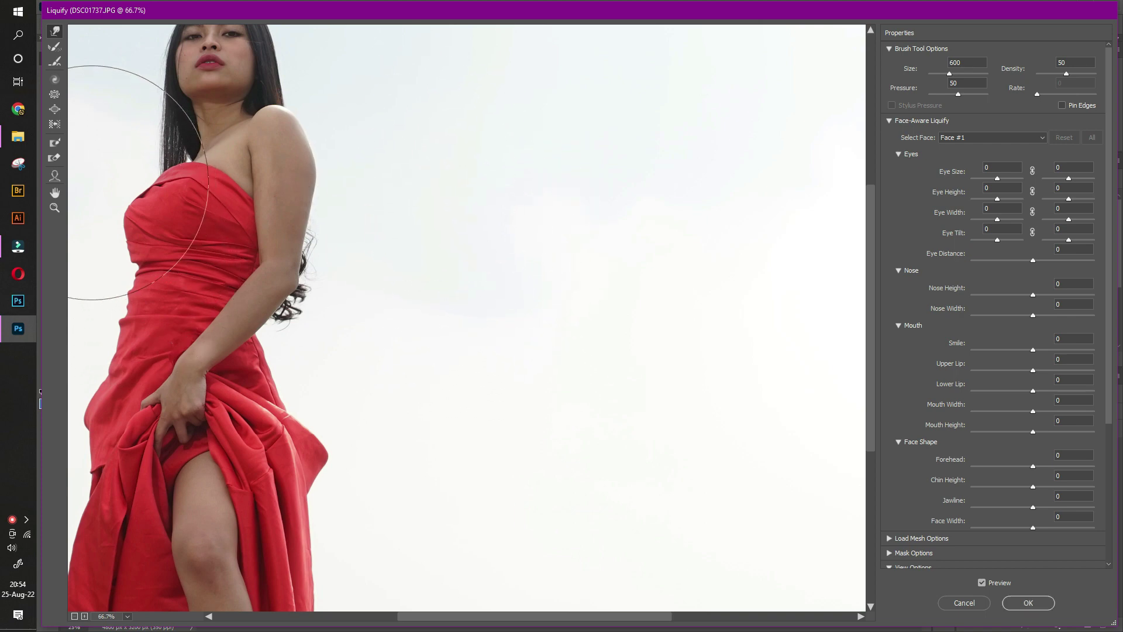
left_click_drag(308, 197, 515, 307)
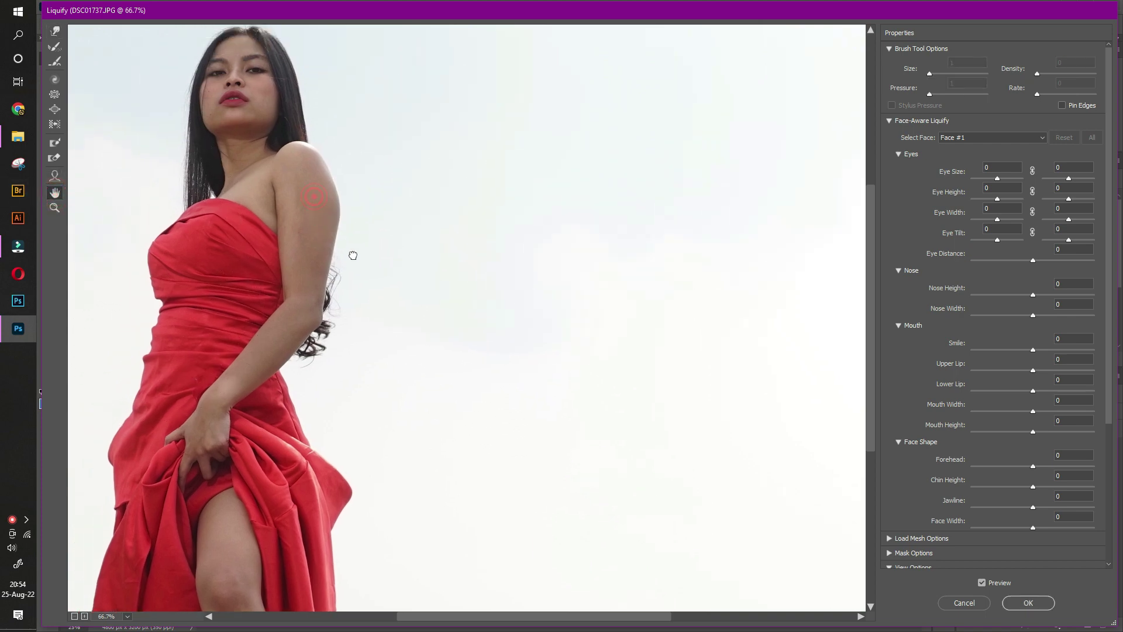
- Slim the back of the woman's upper arm with a small Forward Warp brush
left_click(55, 31)
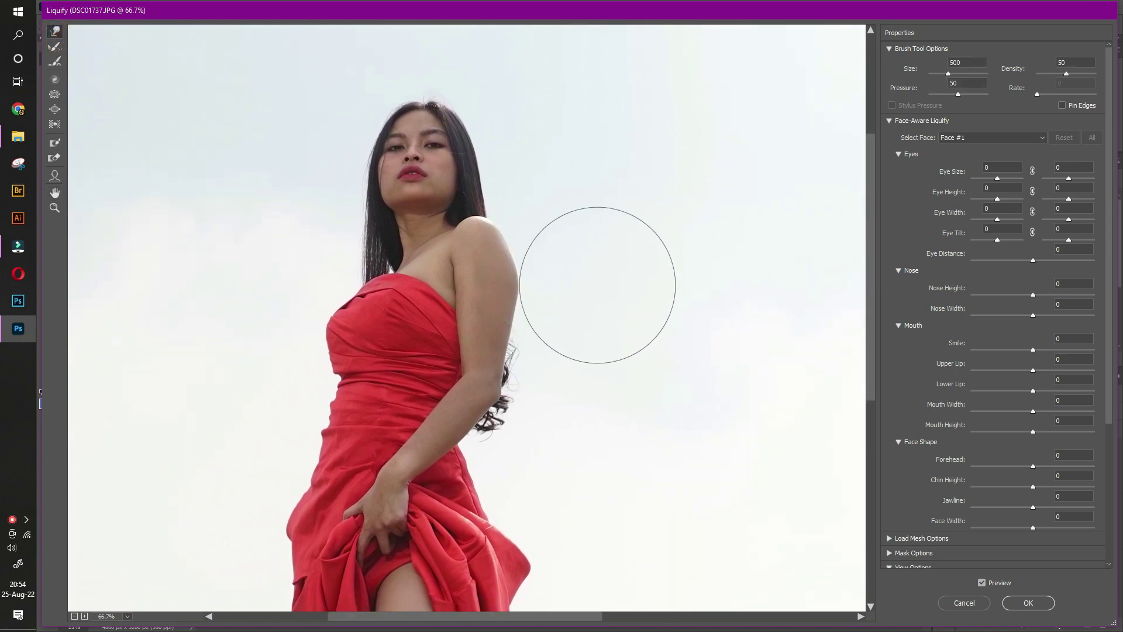
key("bracketleft")
key("bracketleft")
key("bracketleft")
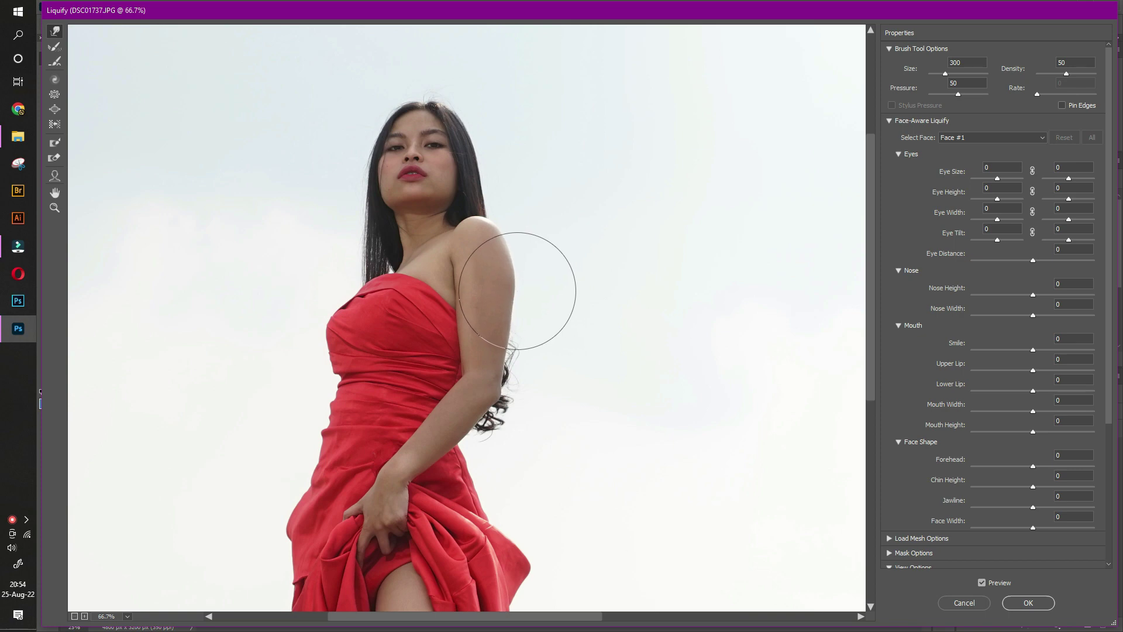
key("bracketleft")
key("bracketleft")
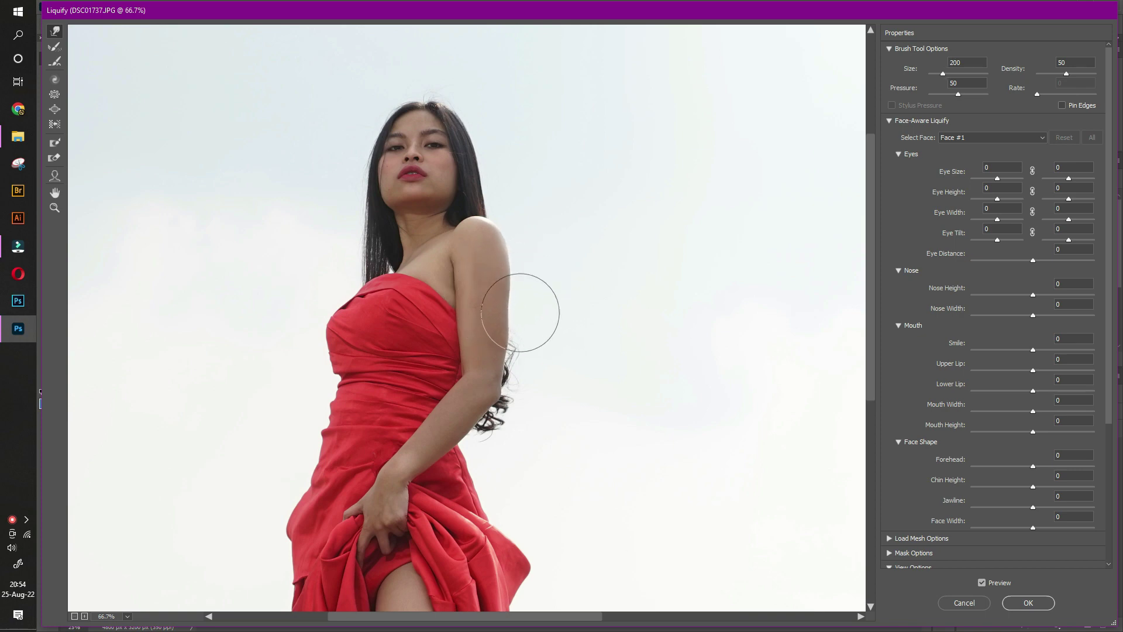
left_click_drag(523, 334, 518, 330)
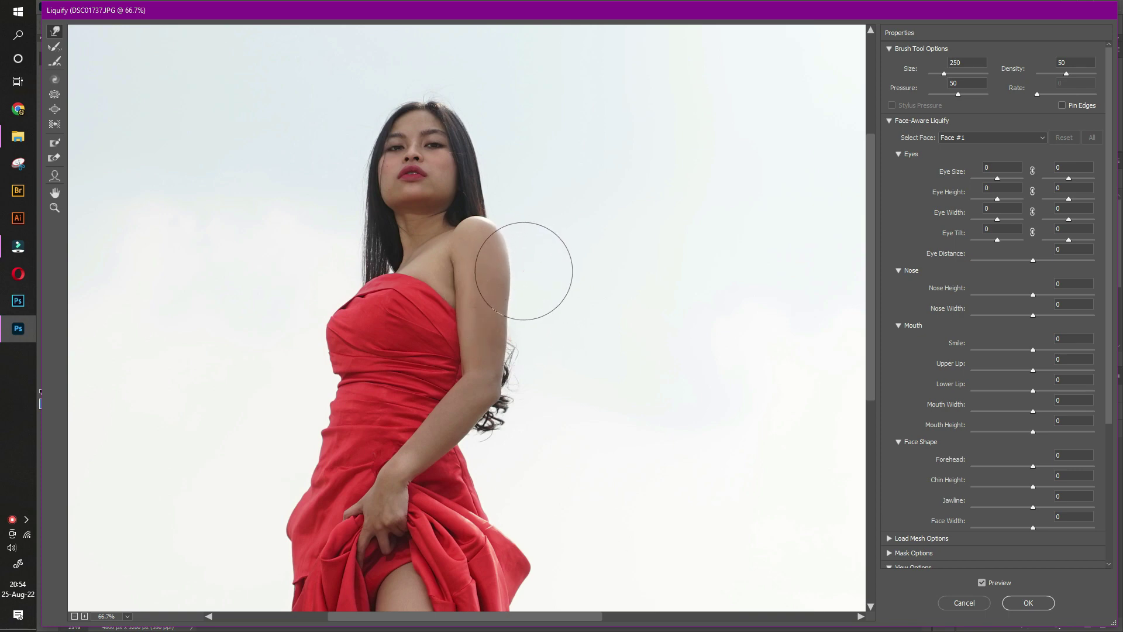
key("bracketright")
key("bracketright")
key("bracketright")
left_click_drag(519, 302, 518, 304)
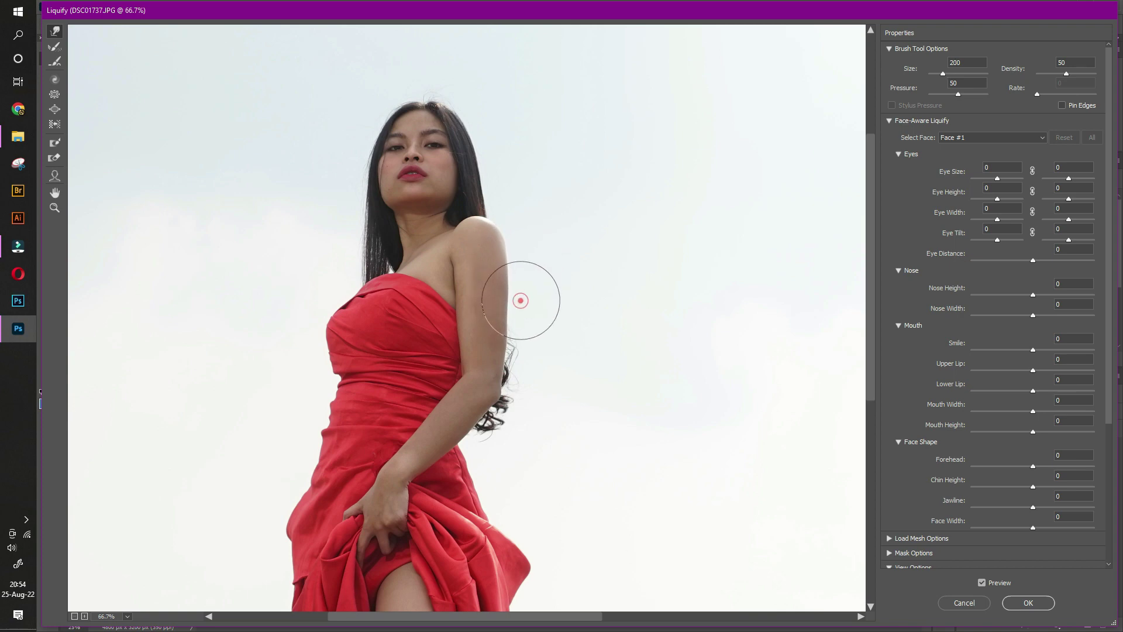
- Push the dress's left and right sides and waist inward to slim her figure
key("bracketright")
key("bracketright")
key("bracketright")
key("bracketright")
left_click(294, 433)
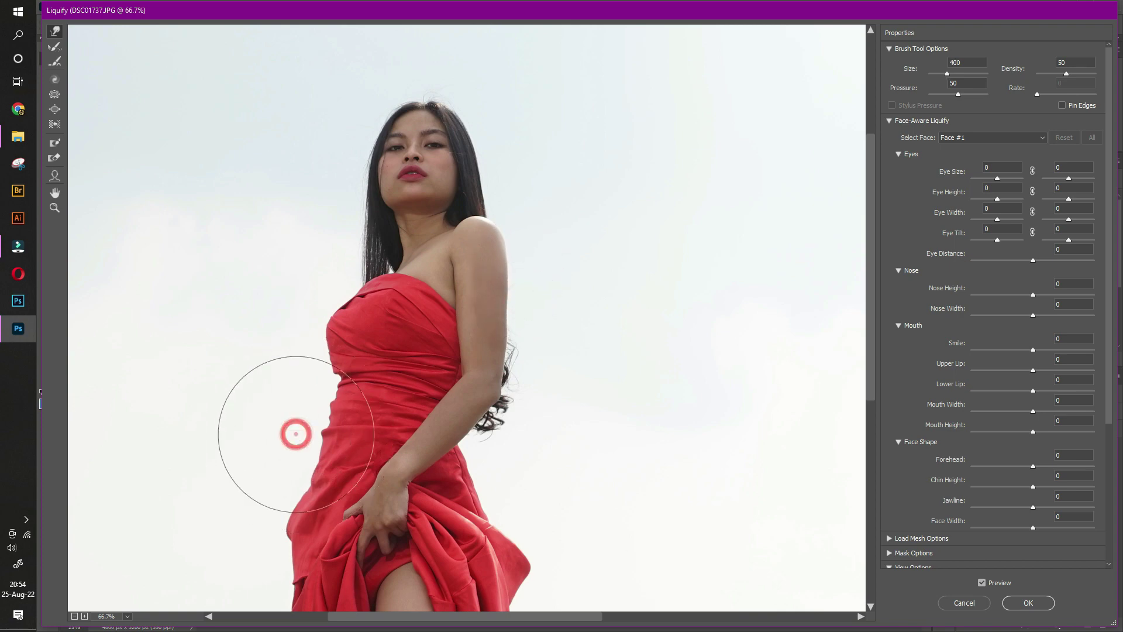
left_click_drag(298, 429, 319, 417)
key("bracketleft")
key("bracketleft")
key("bracketleft")
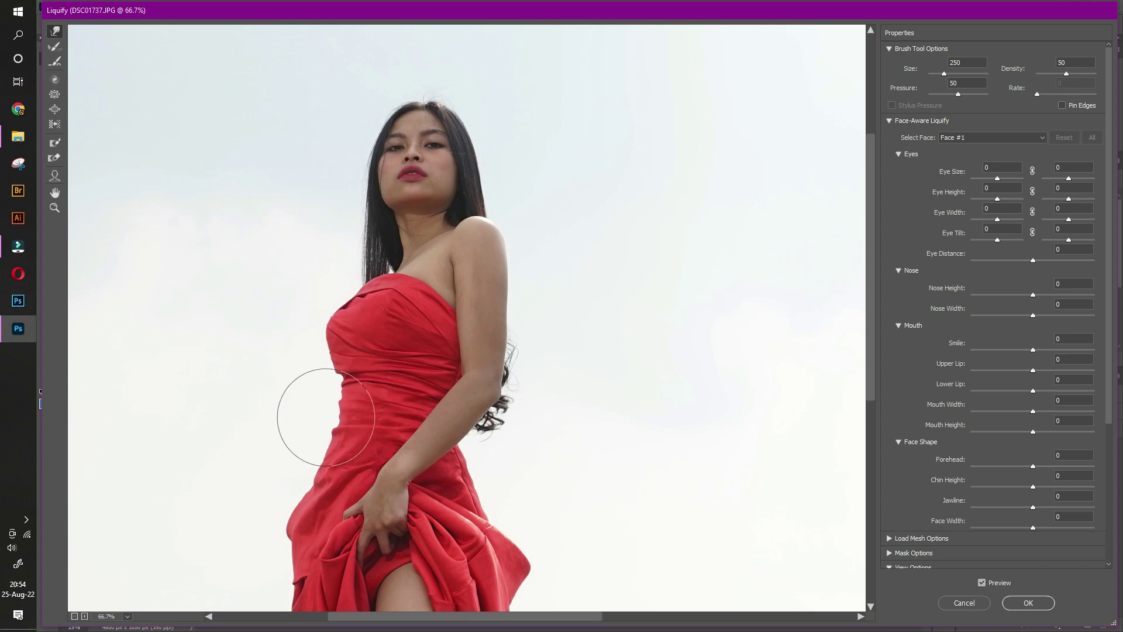
key("bracketleft")
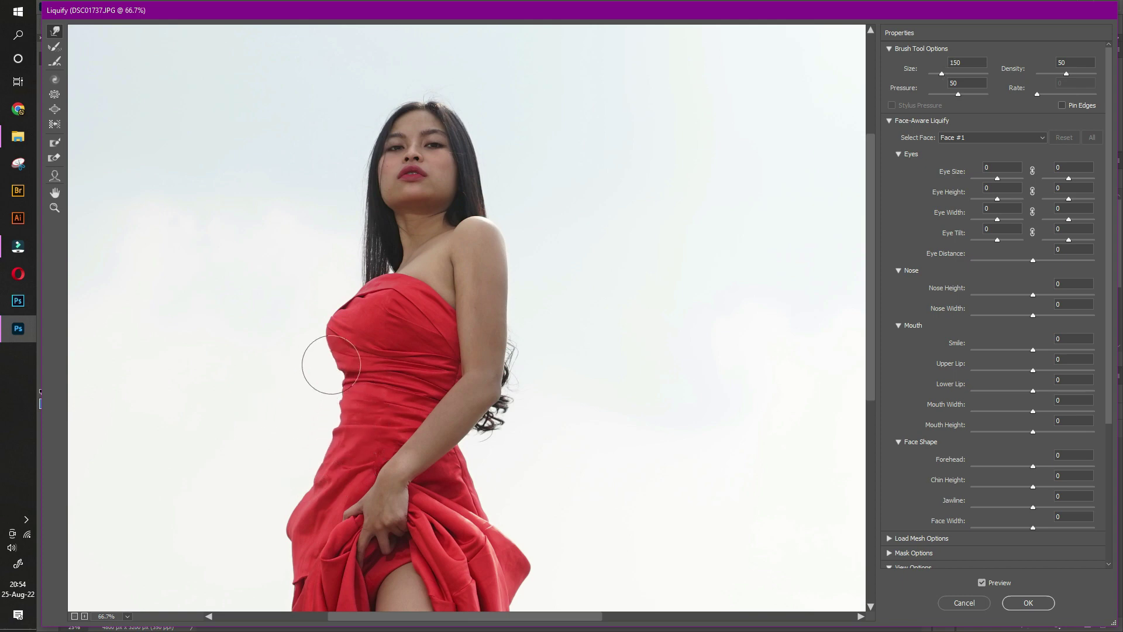
left_click_drag(334, 376, 346, 377)
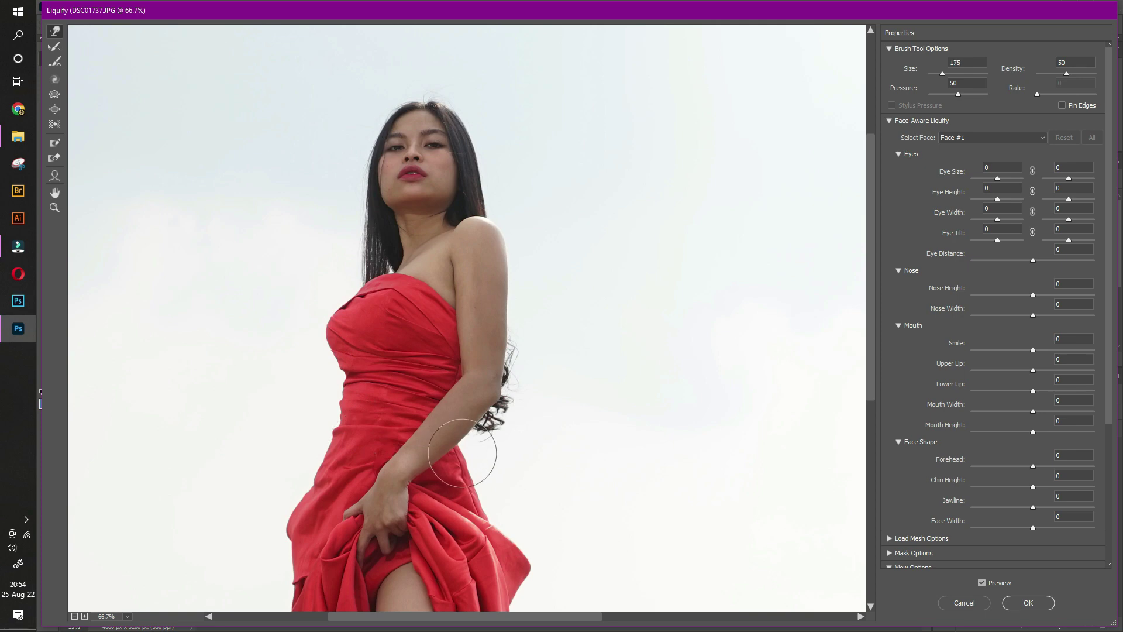
left_click_drag(466, 455, 463, 458)
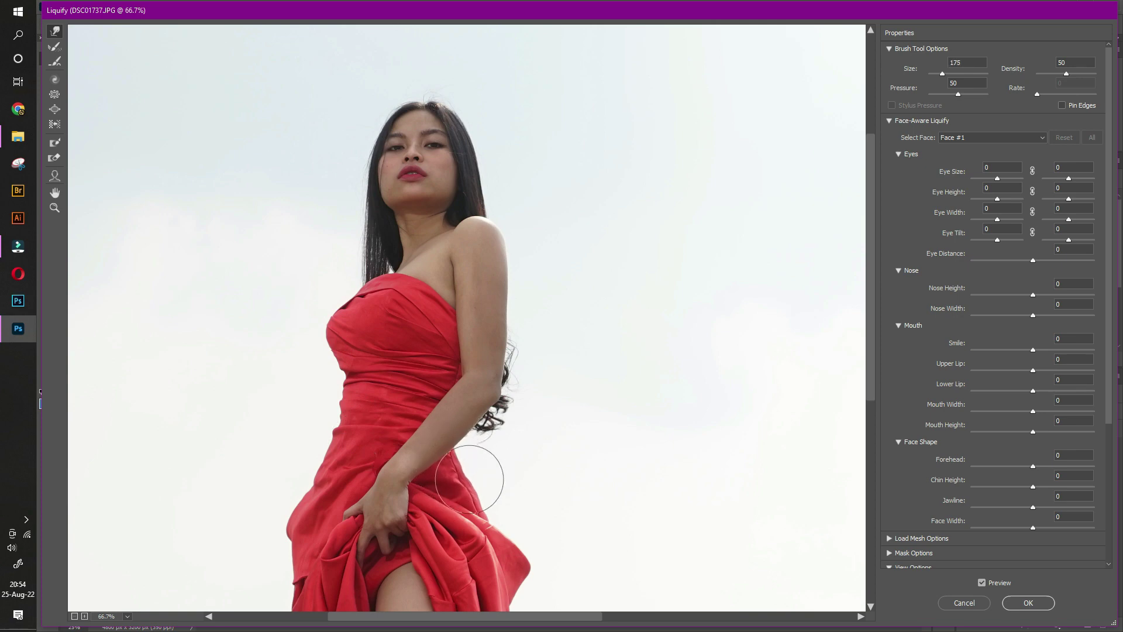
left_click_drag(492, 493, 484, 491)
- Reshape the left hip and push the skirt's left and right edges outward to flare it
scroll(493, 429, "down", 3)
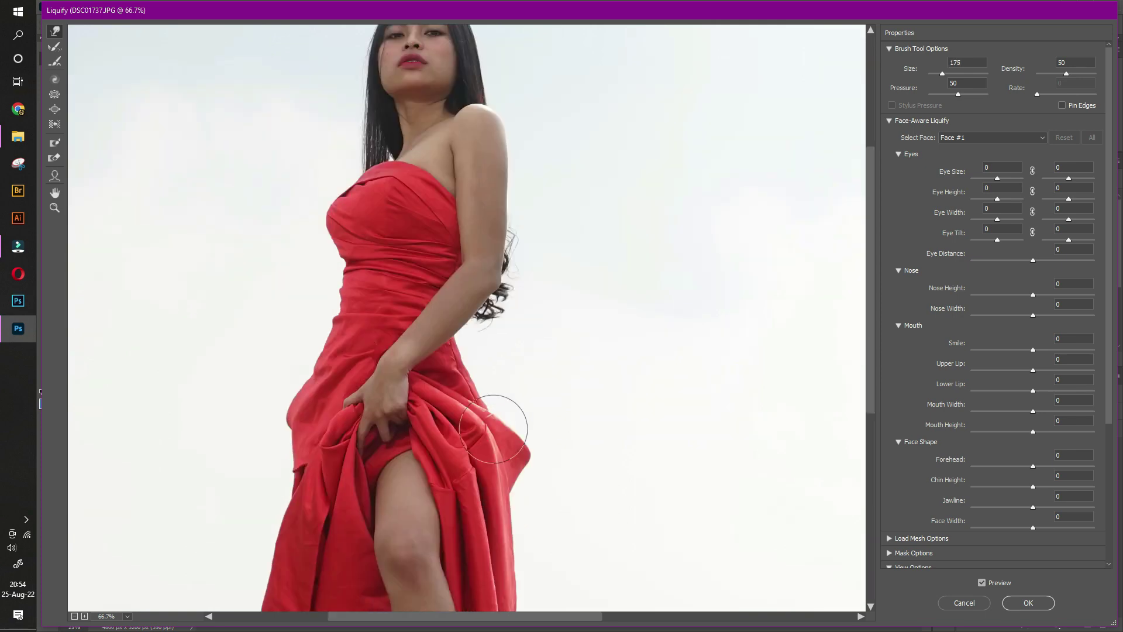
scroll(493, 429, "down", 3)
left_click_drag(275, 307, 286, 289)
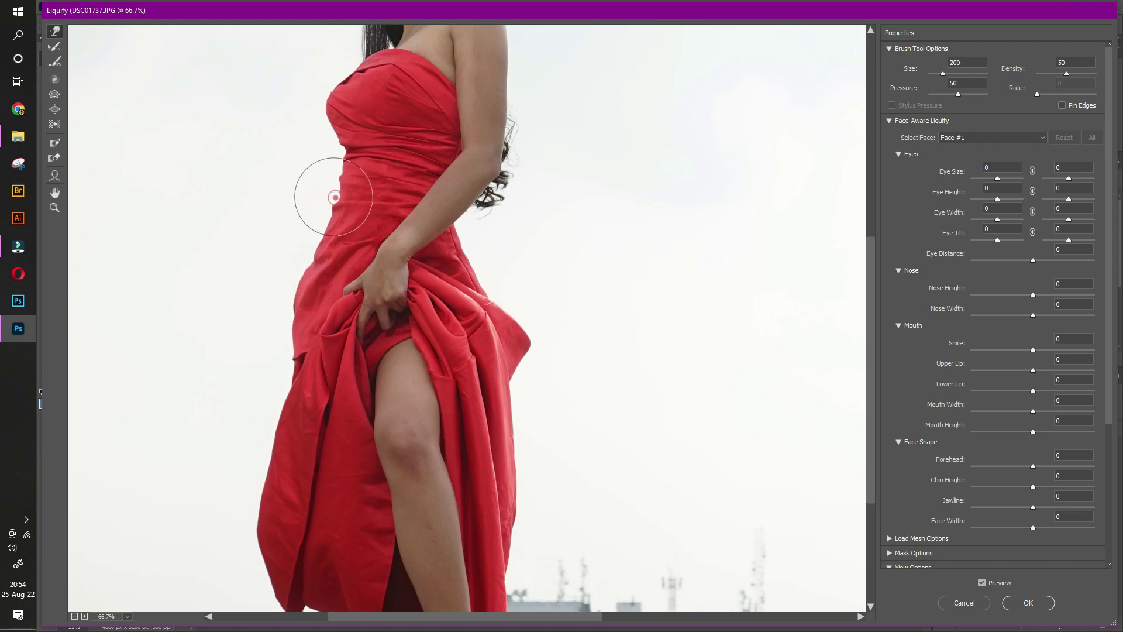
key("bracketright")
key("bracketright")
scroll(314, 489, "down", 3)
key("bracketright")
key("bracketright")
key("bracketright")
key("bracketright")
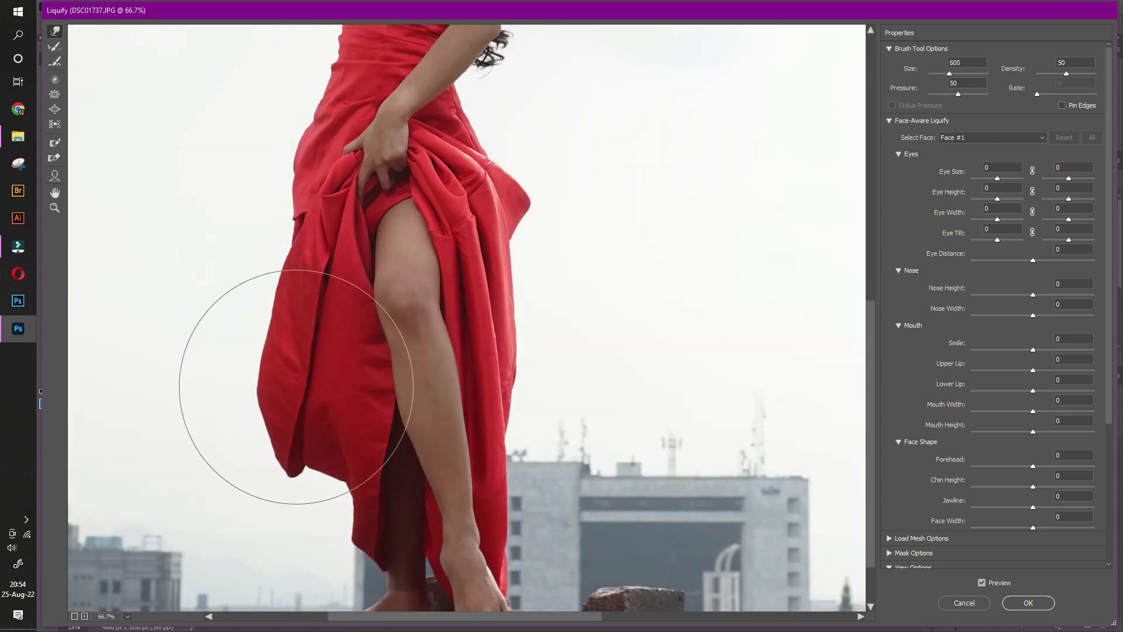
left_click_drag(283, 401, 227, 401)
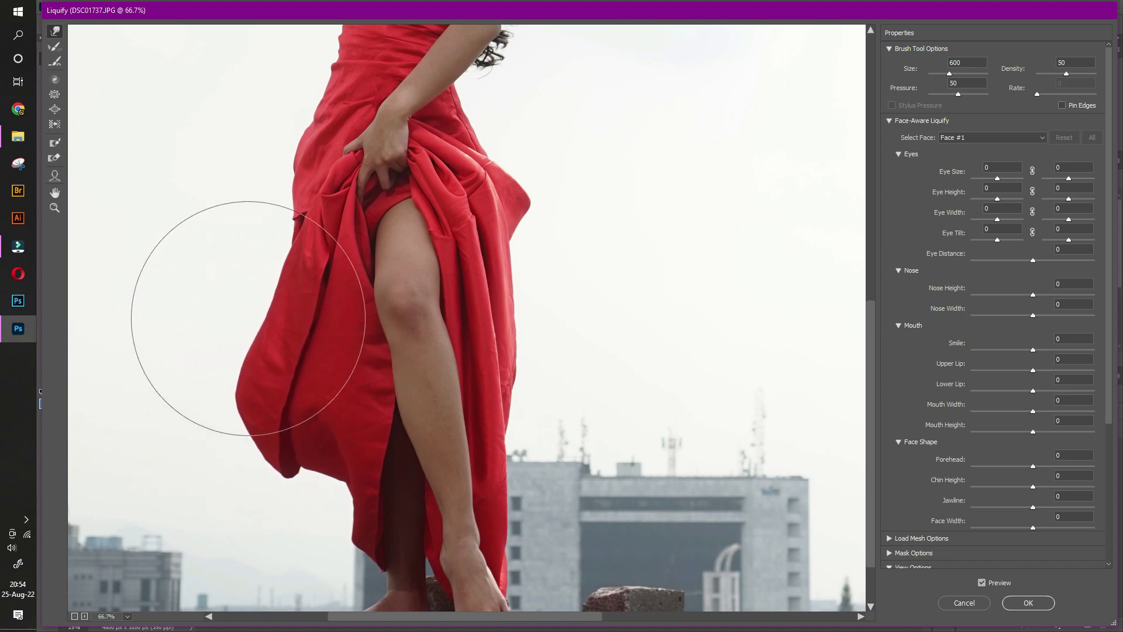
left_click_drag(255, 290, 216, 280)
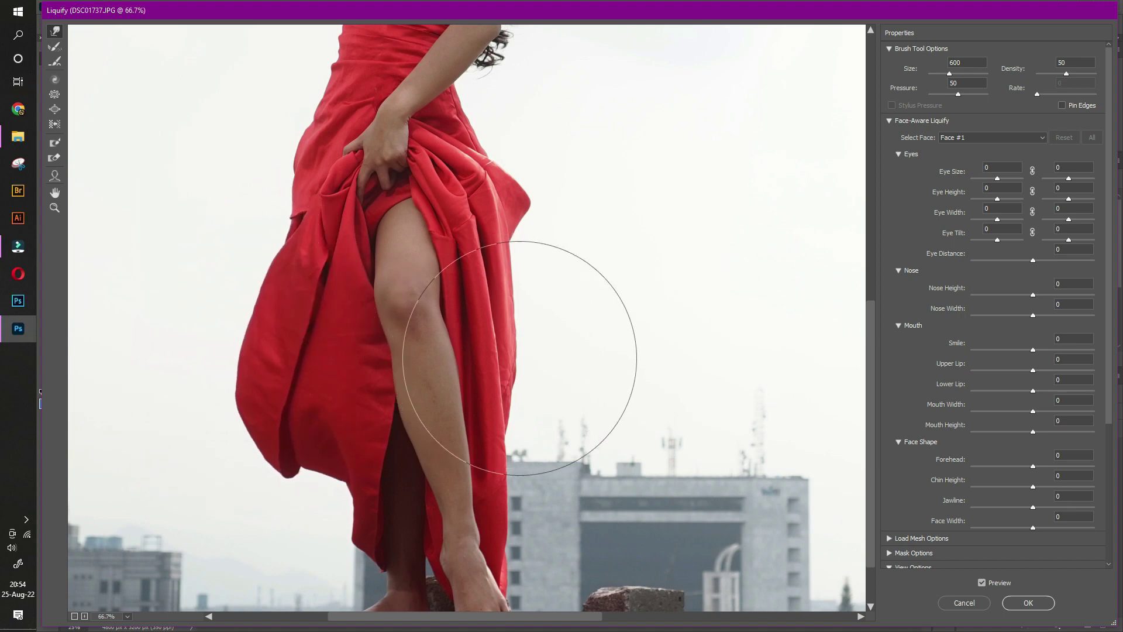
left_click_drag(514, 356, 589, 353)
key("bracketleft")
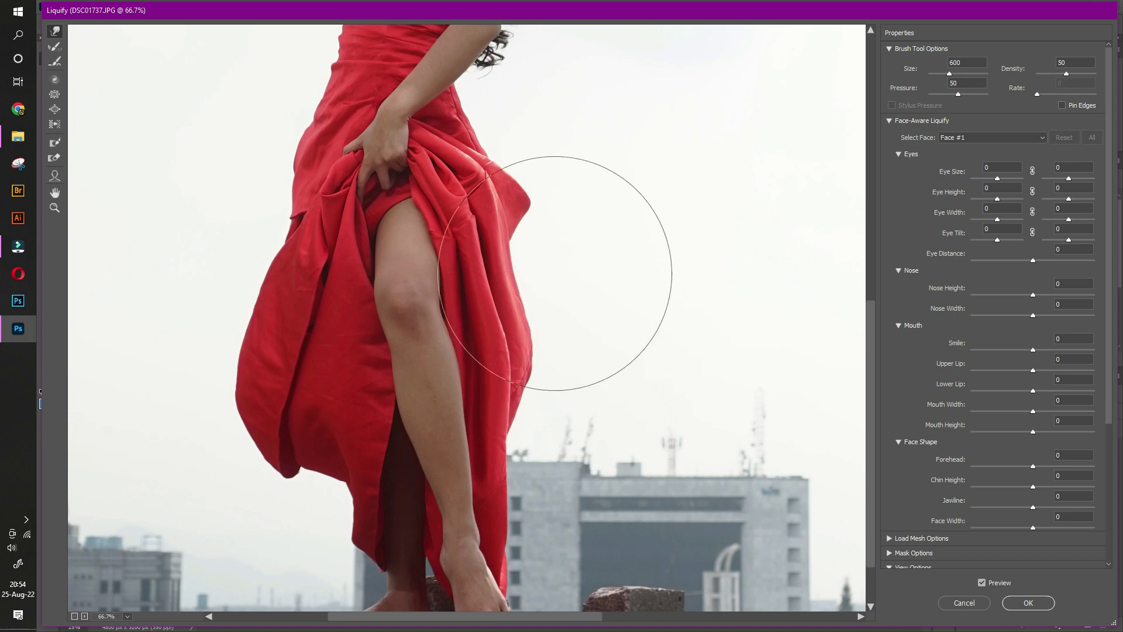
key("bracketleft")
key("bracketleft")
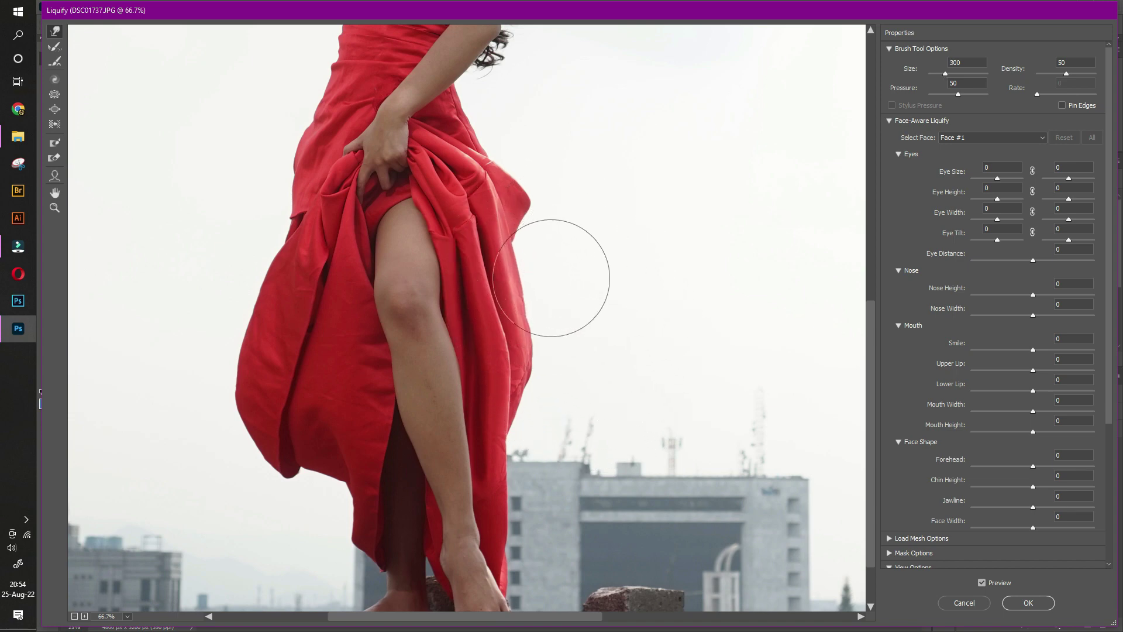
- Lift the top of the red bodice slightly with a larger warp brush
scroll(560, 295, "up", 2)
scroll(548, 400, "up", 4)
scroll(549, 400, "up", 2)
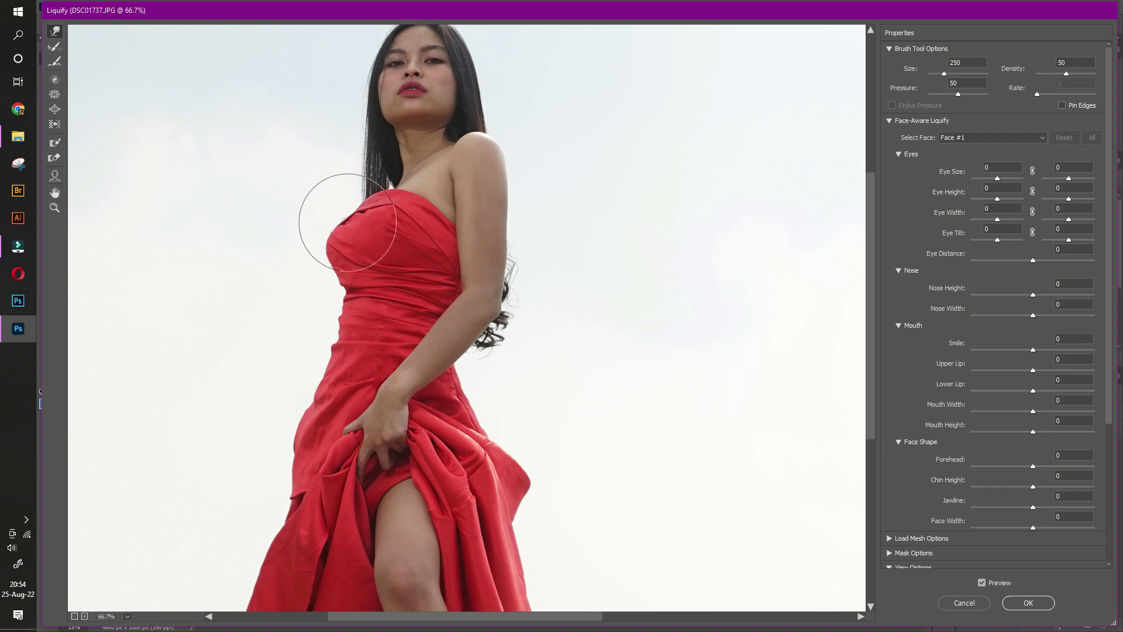
key("bracketright")
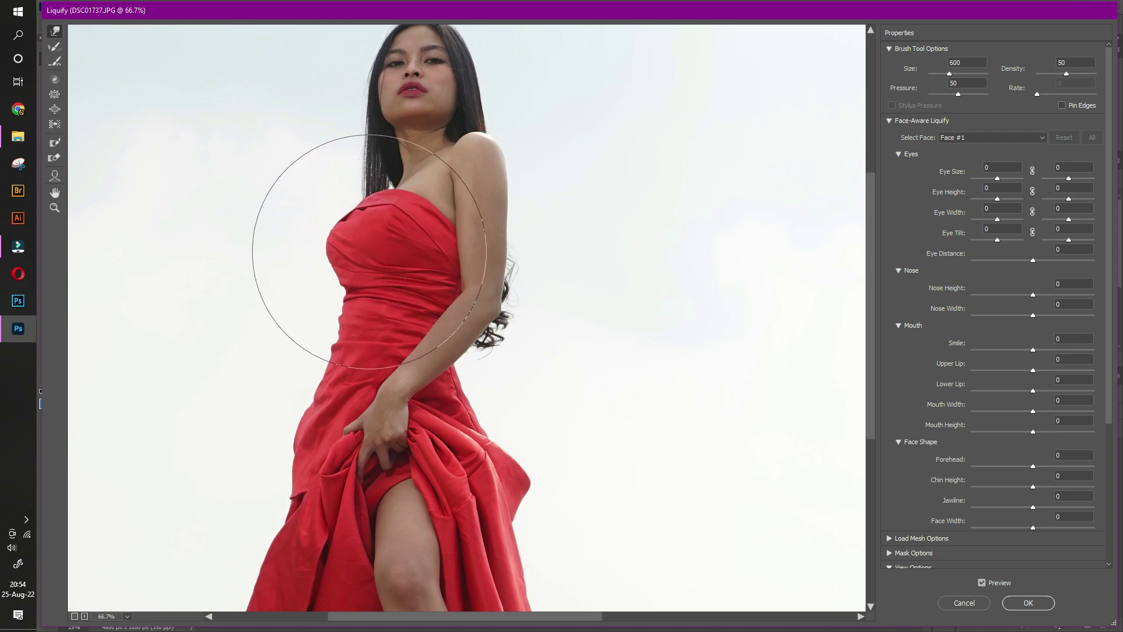
key("bracketright")
key("bracketright")
left_click_drag(363, 235, 363, 221)
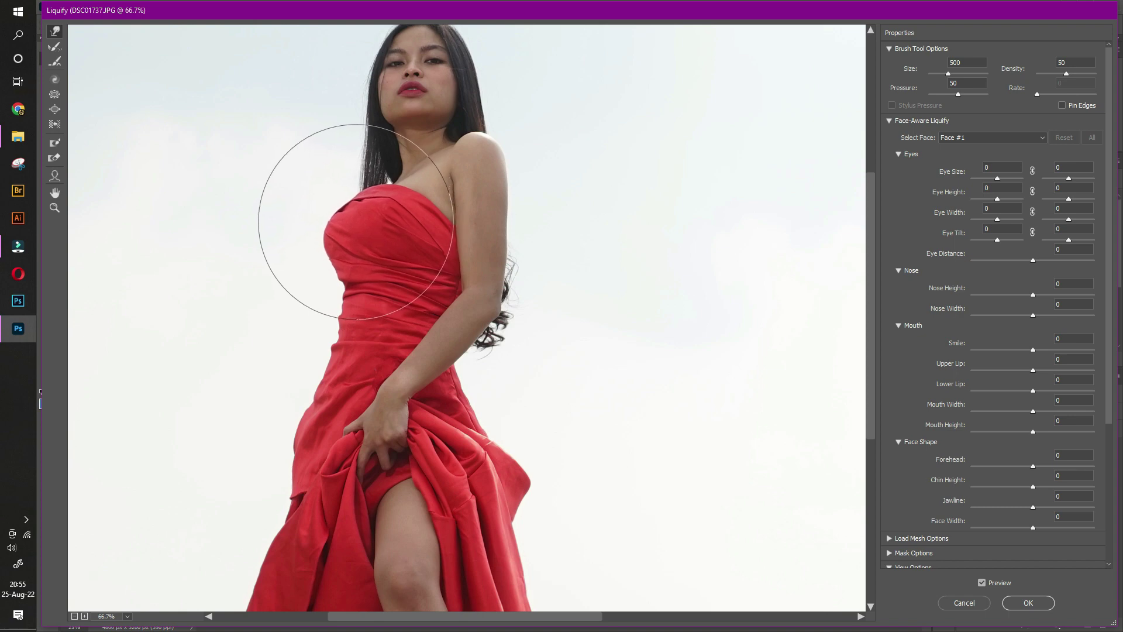
- Pull the waist outline inward and nudge the upper-arm outline with a 175 brush
key("bracketleft")
key("bracketleft")
key("bracketleft")
key("bracketleft")
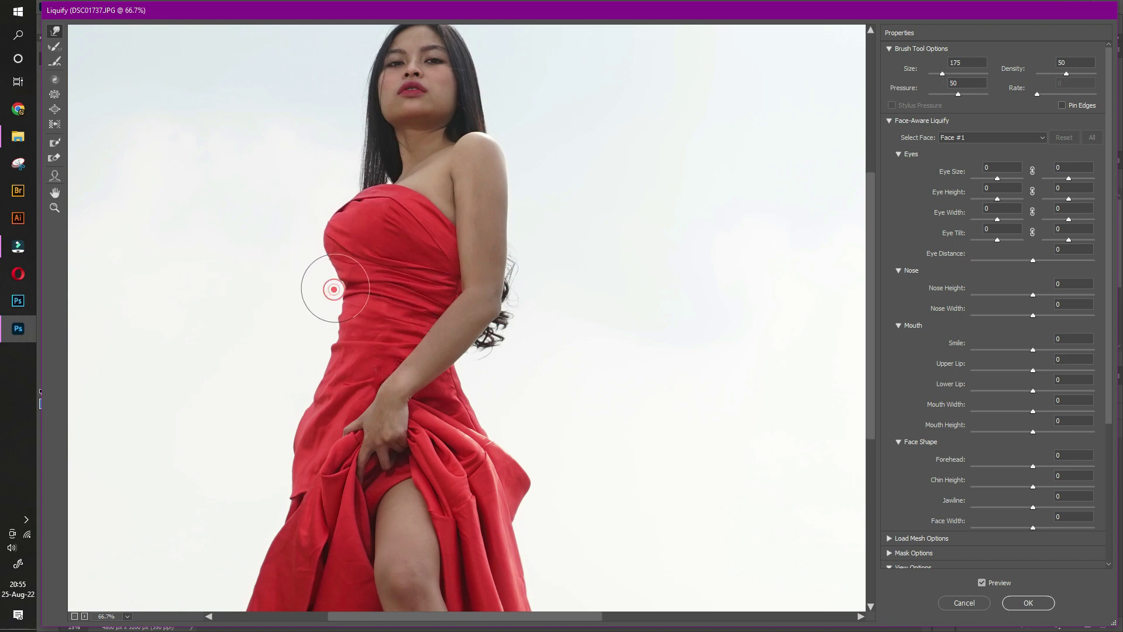
left_click_drag(330, 321, 325, 318)
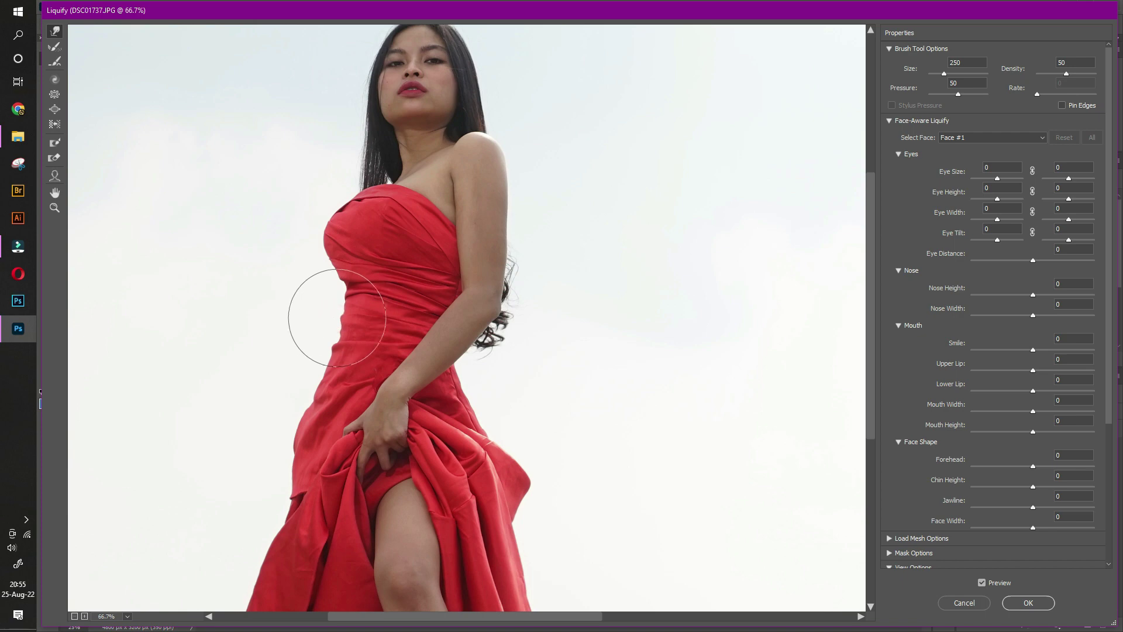
scroll(562, 263, "up", 1)
scroll(609, 294, "down", 1)
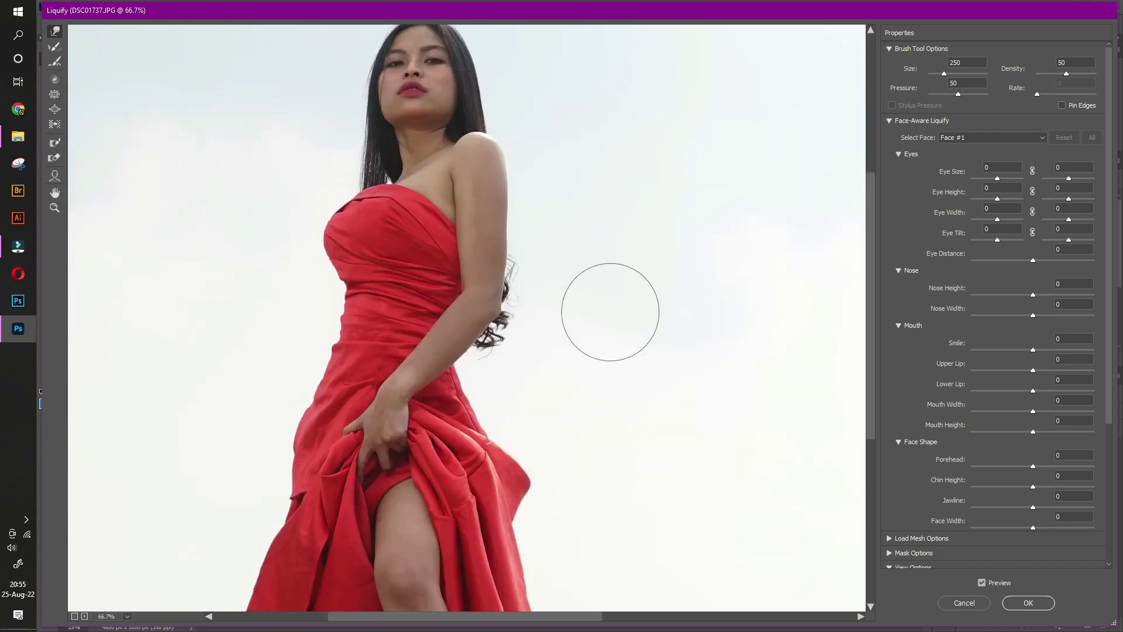
scroll(610, 311, "down", 5)
scroll(610, 286, "down", 3)
scroll(614, 320, "up", 4)
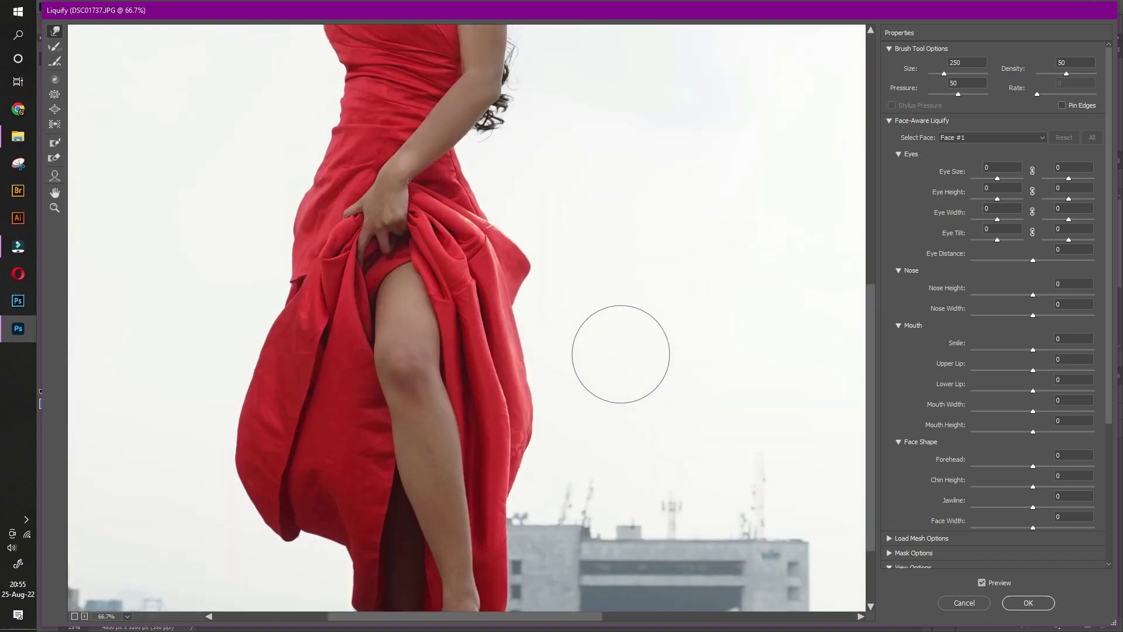
scroll(619, 353, "up", 3)
scroll(619, 351, "up", 3)
key("bracketleft")
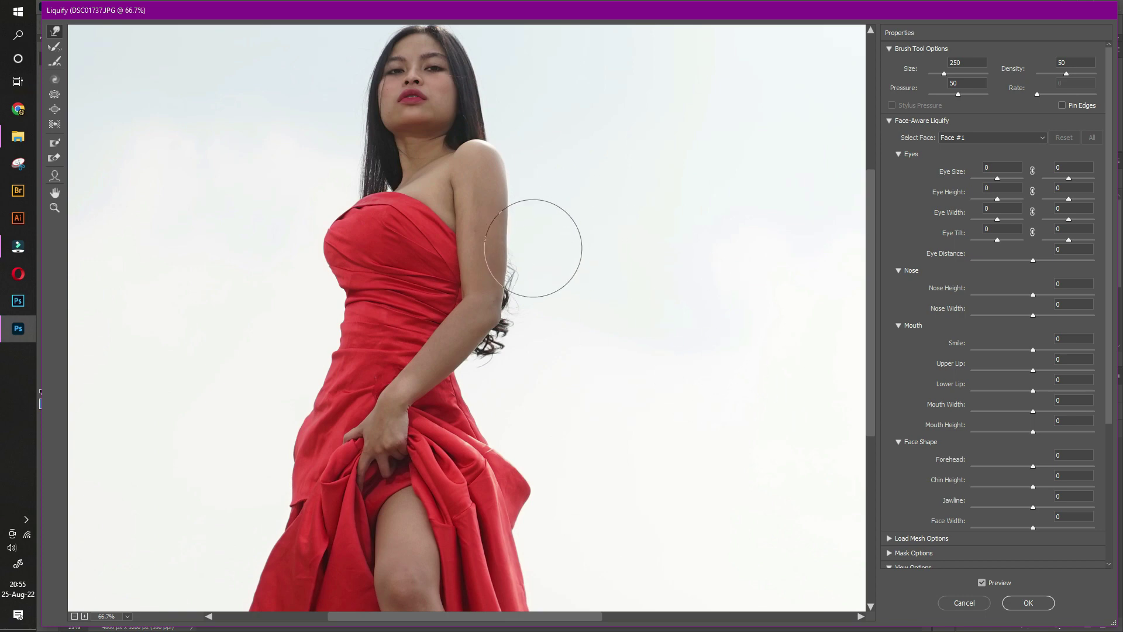
key("bracketleft")
key("bracketleft")
left_click(523, 262)
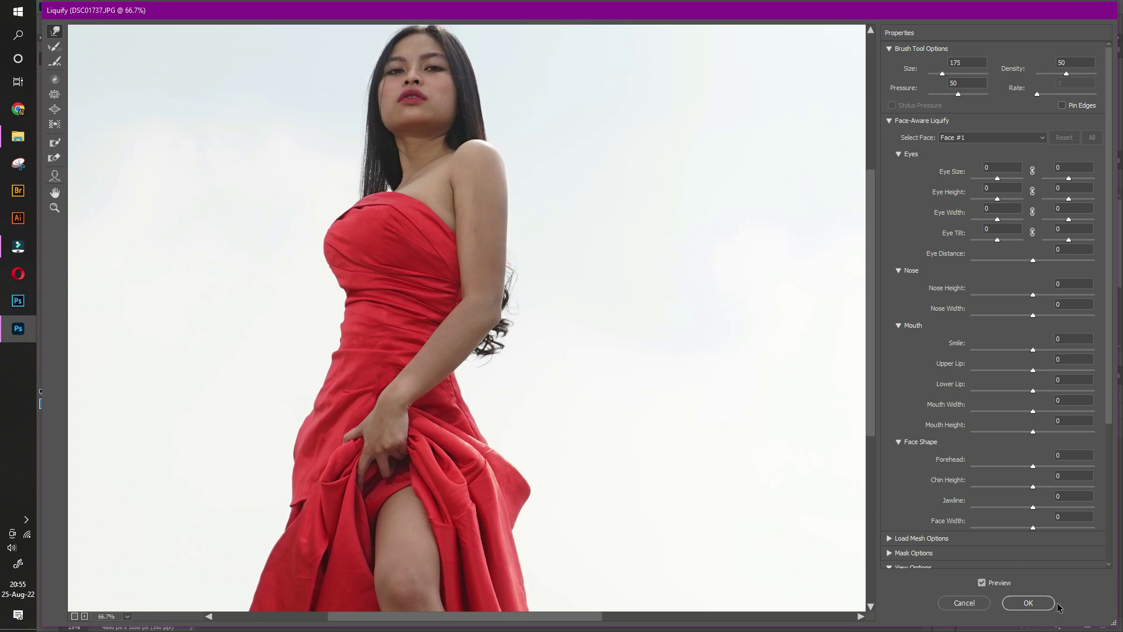
- Apply the Liquify edits and auto-select the woman with Select > Subject
left_click(1036, 607)
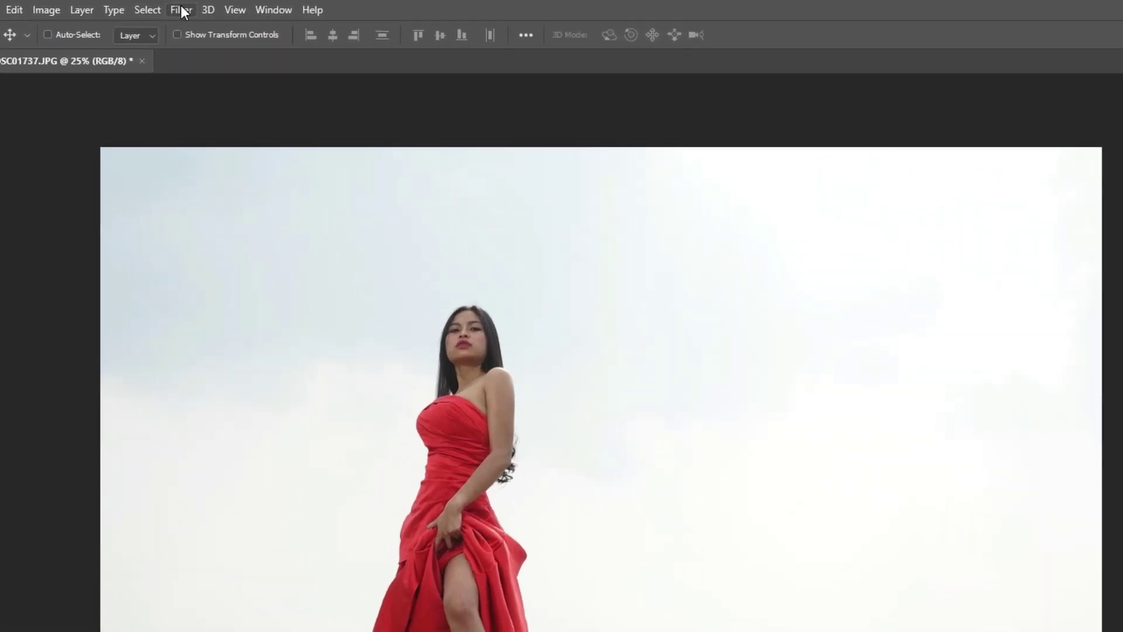
left_click(197, 7)
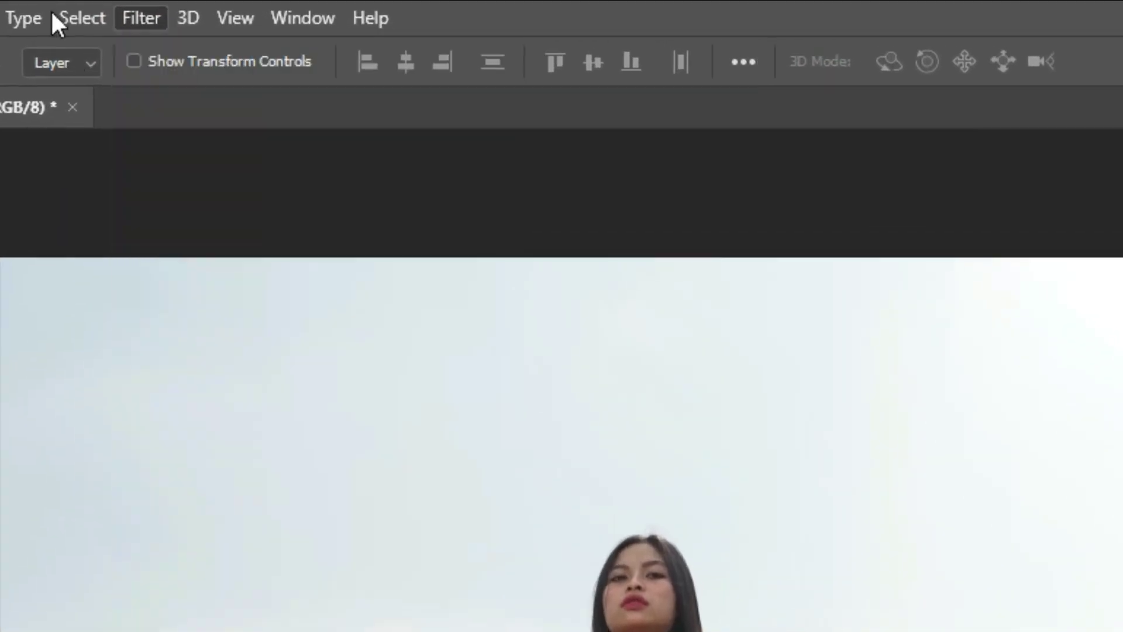
left_click(117, 17)
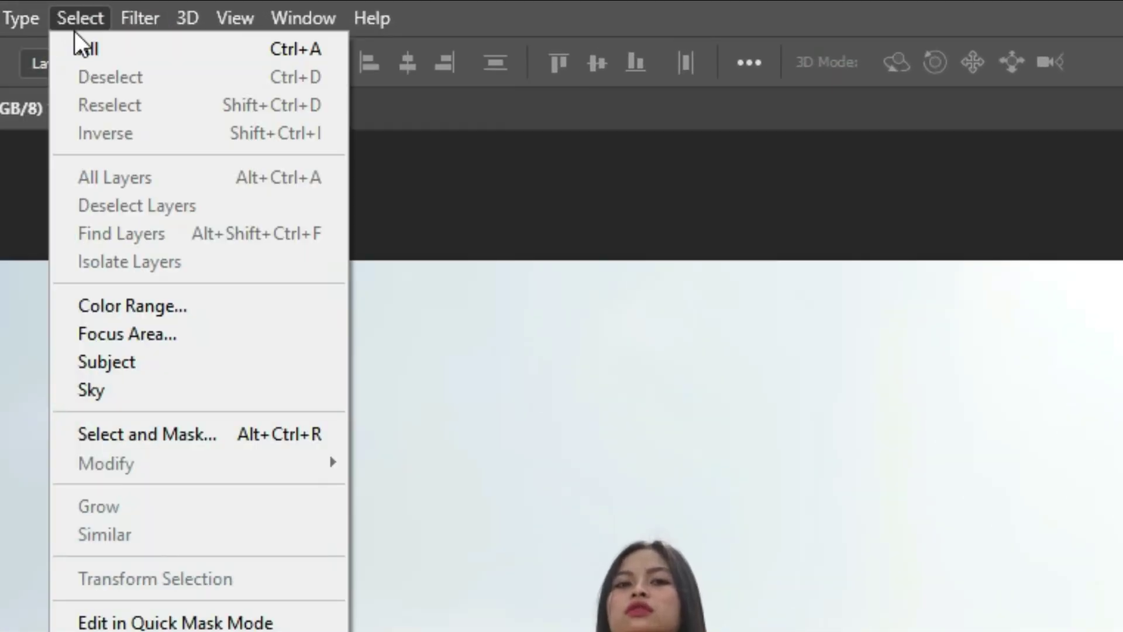
left_click(142, 357)
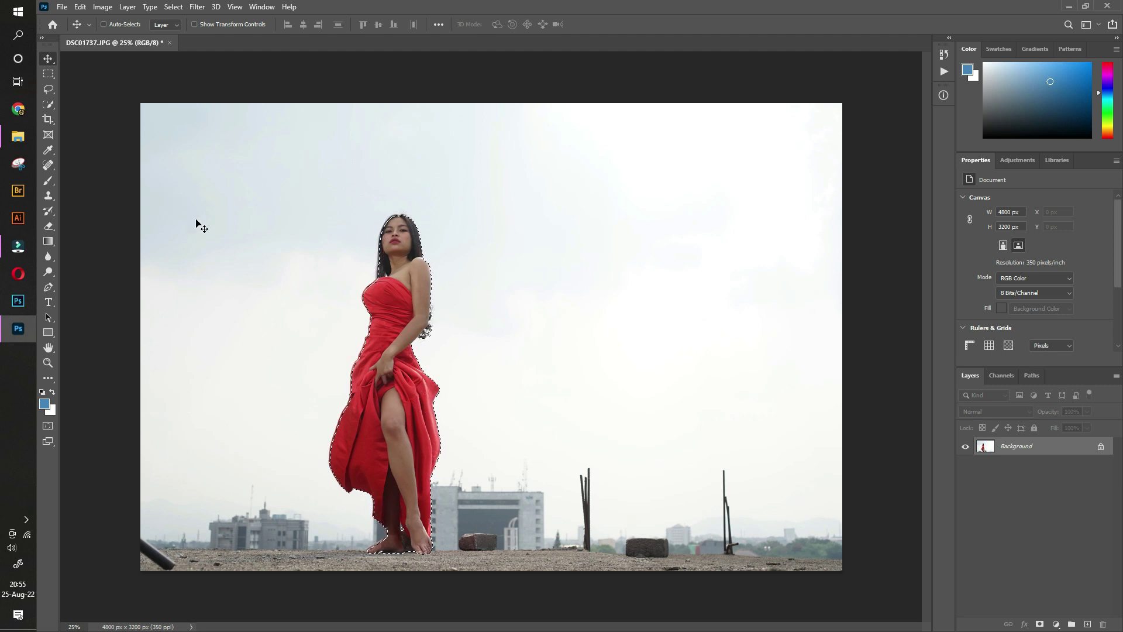
- Lasso the rock between her feet out of the selection and add the left foot's edge
left_click(48, 363)
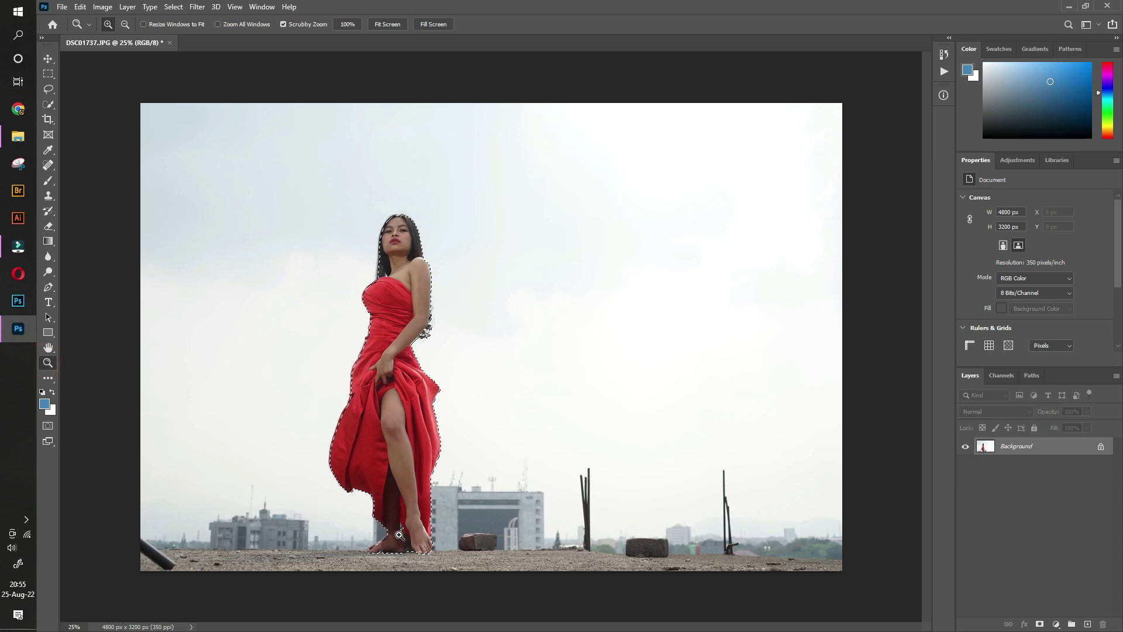
mouse_move(399, 535)
left_mouse_down()
mouse_move(468, 544)
mouse_move(481, 530)
left_mouse_up()
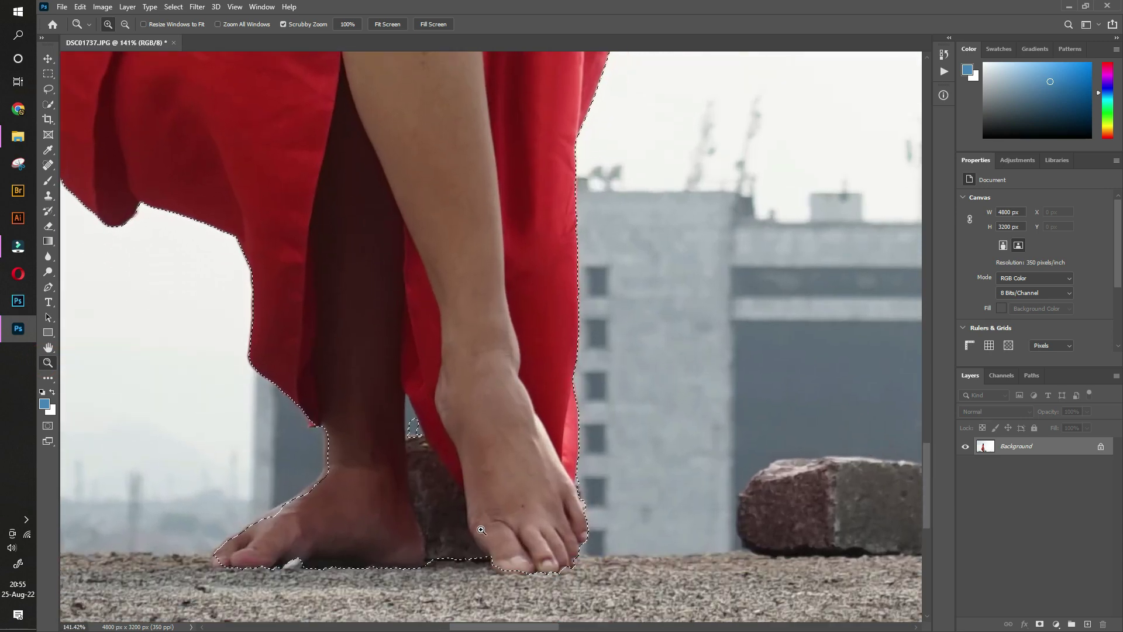
scroll(481, 530, "down", 1)
left_click(48, 89)
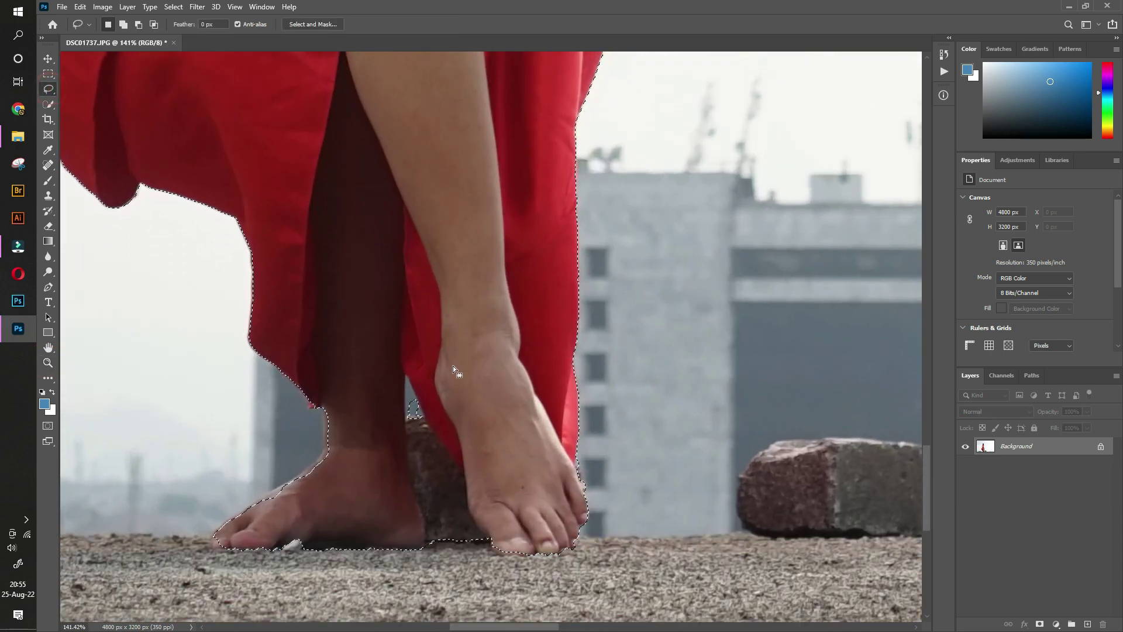
key("alt")
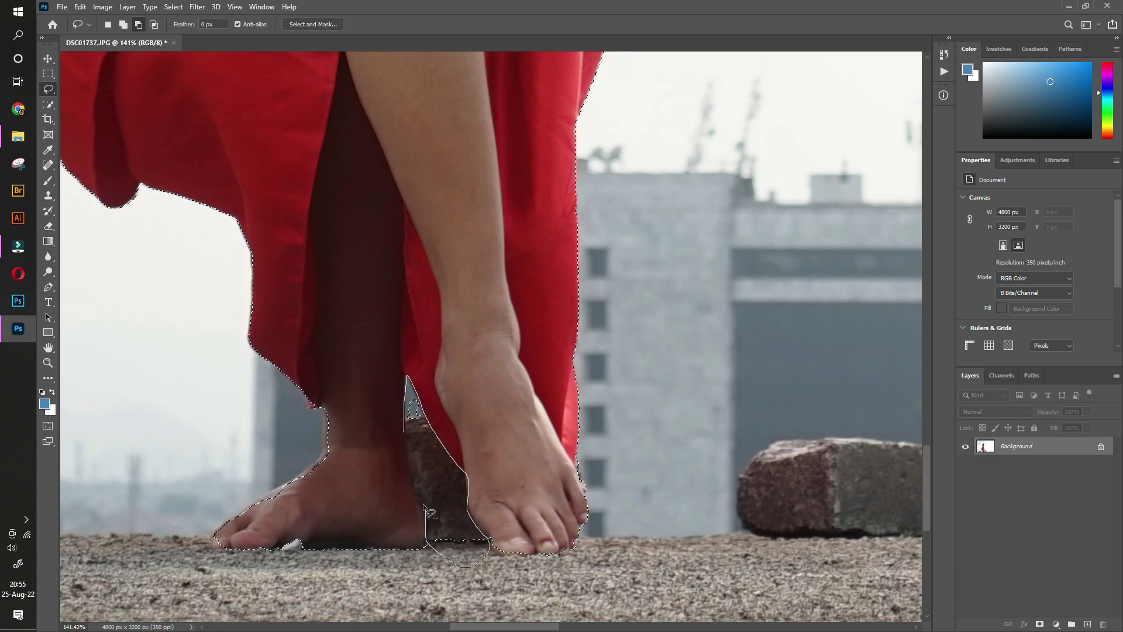
left_click_drag(404, 438, 404, 440)
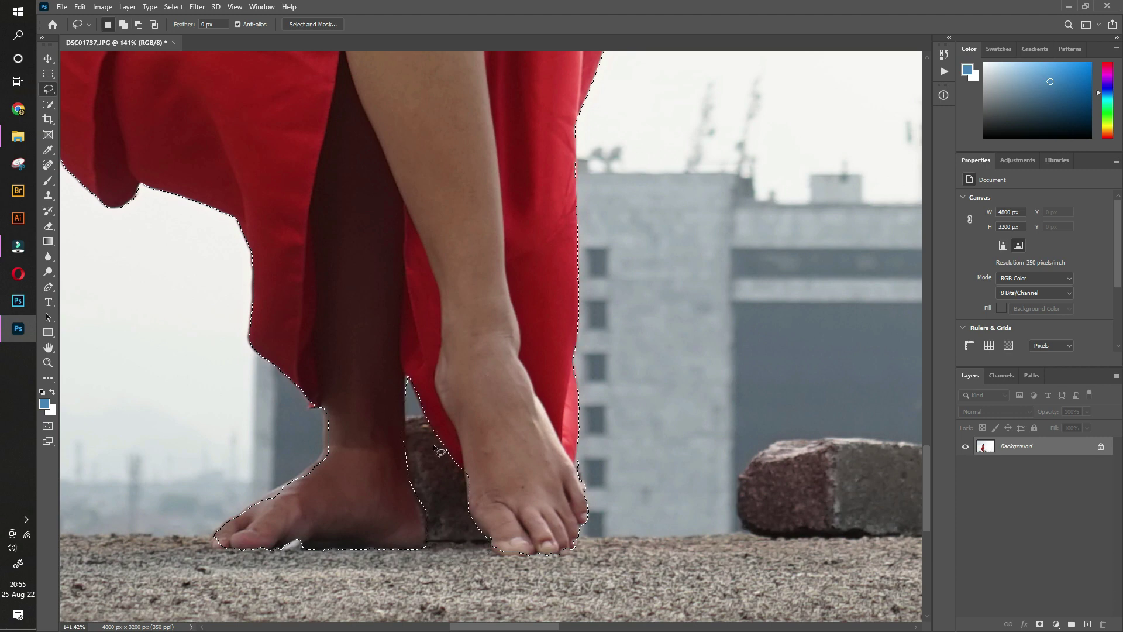
key("shift")
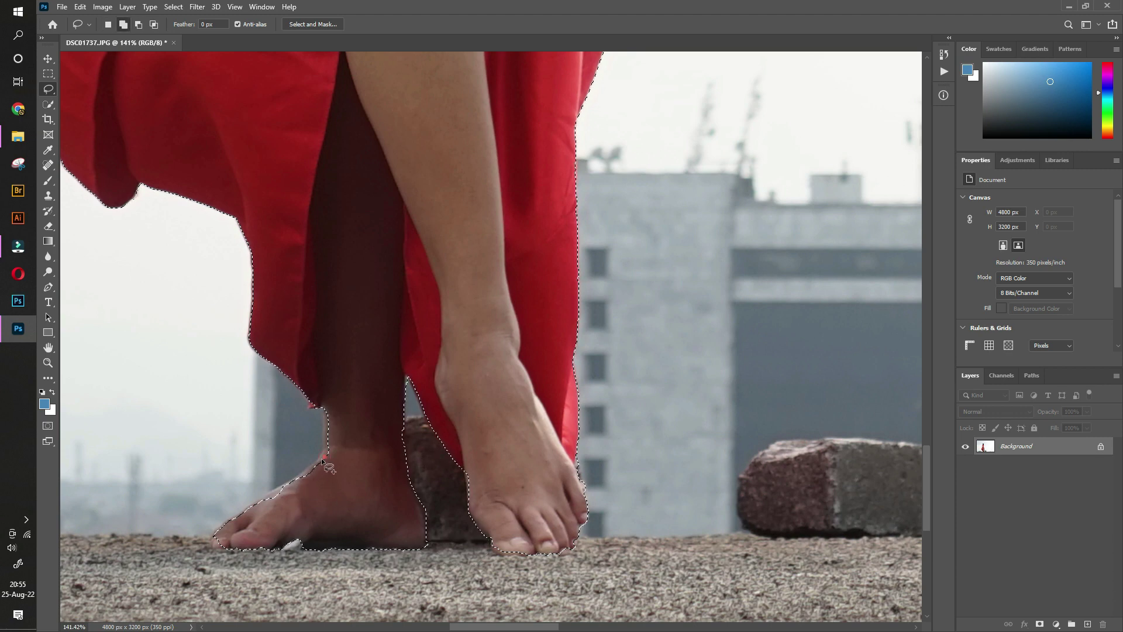
left_click_drag(280, 520, 282, 544)
key("alt")
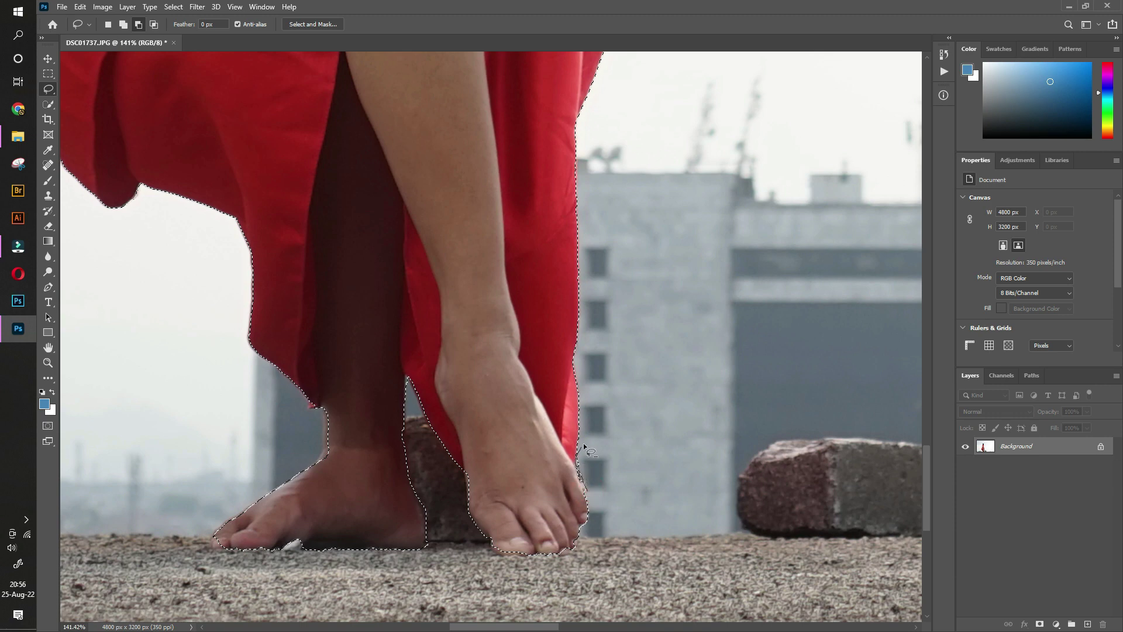
- Lasso the loose hair strands beside her arm out of the selection, then fit the image in view
scroll(405, 249, "up", 2)
scroll(404, 248, "up", 1)
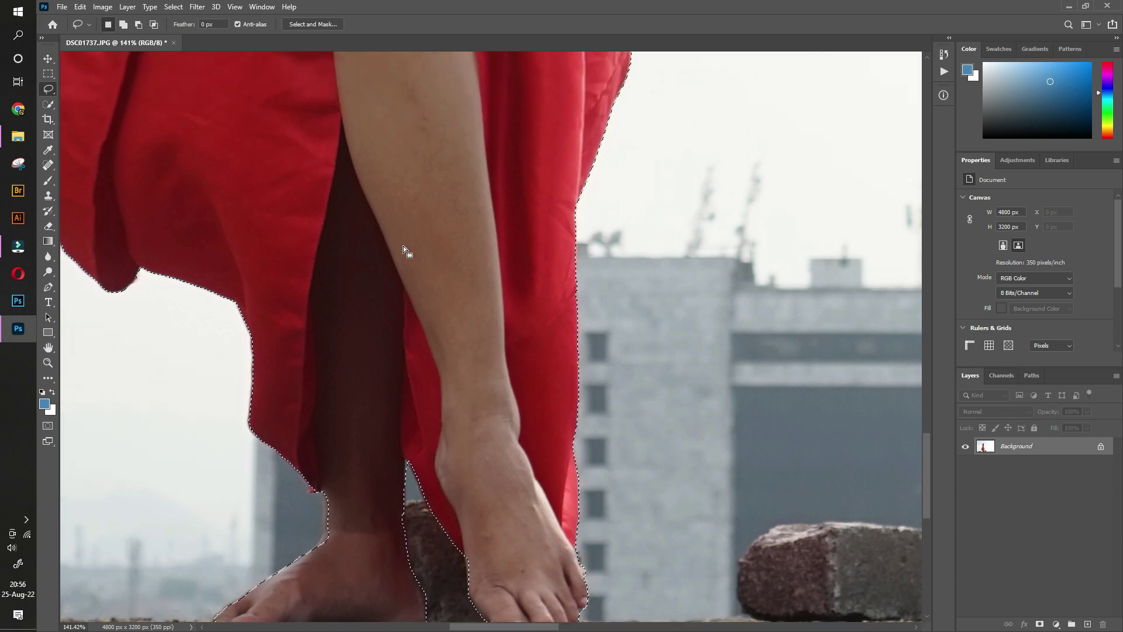
key("ctrl+minus")
key("ctrl+minus")
scroll(447, 222, "up", 1)
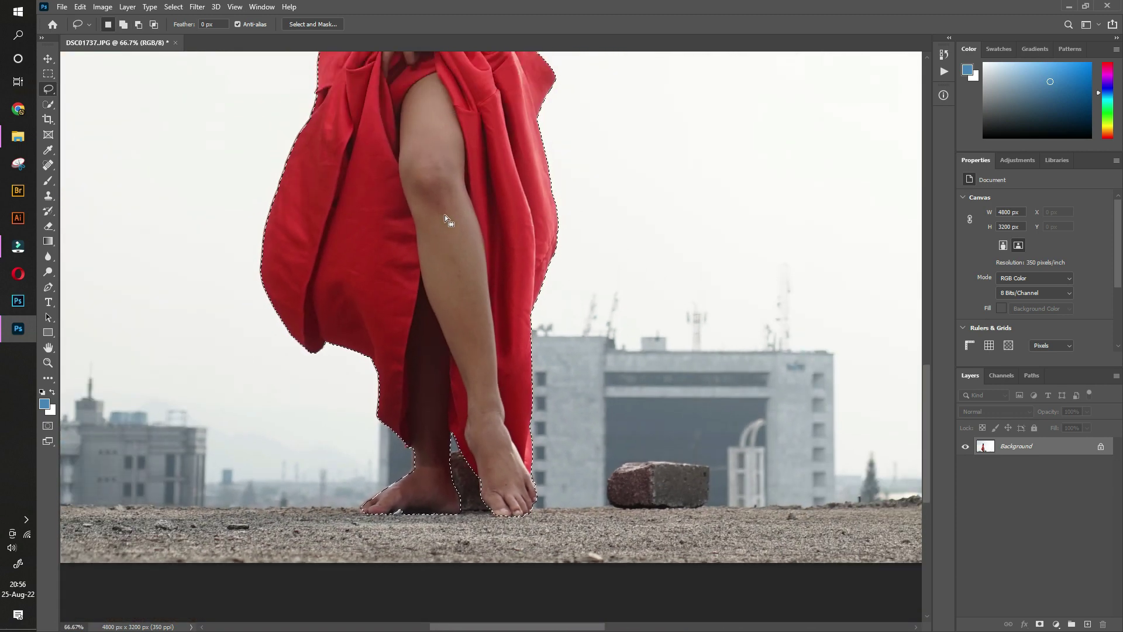
scroll(445, 220, "up", 2)
scroll(448, 223, "up", 2)
scroll(448, 223, "up", 3)
scroll(447, 224, "up", 2)
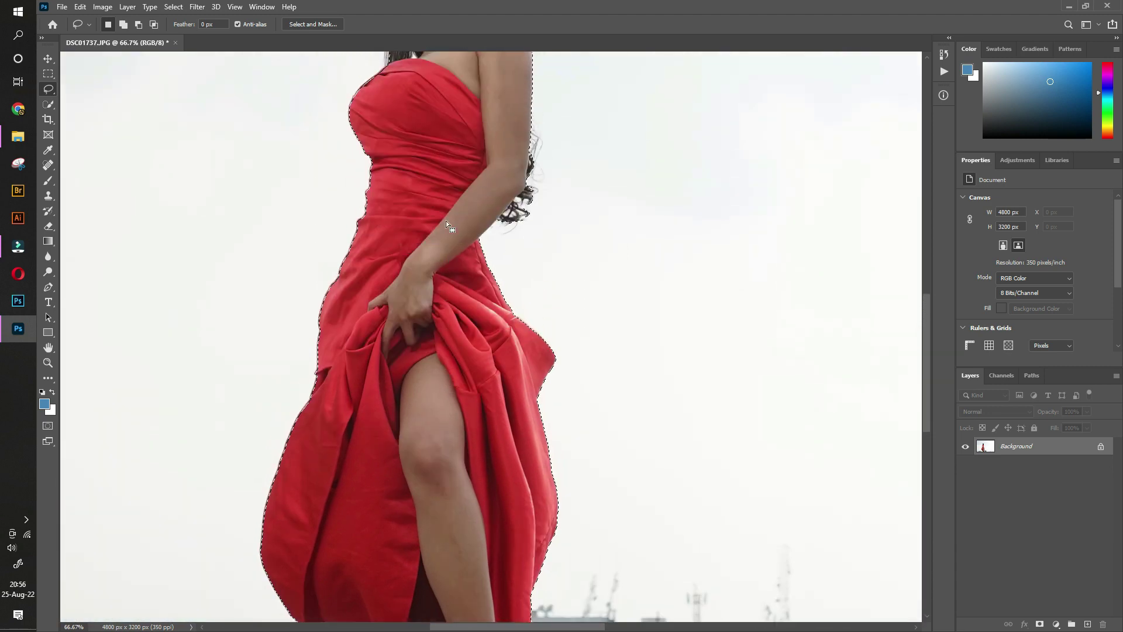
scroll(448, 226, "up", 2)
scroll(448, 226, "up", 1)
scroll(447, 226, "up", 1)
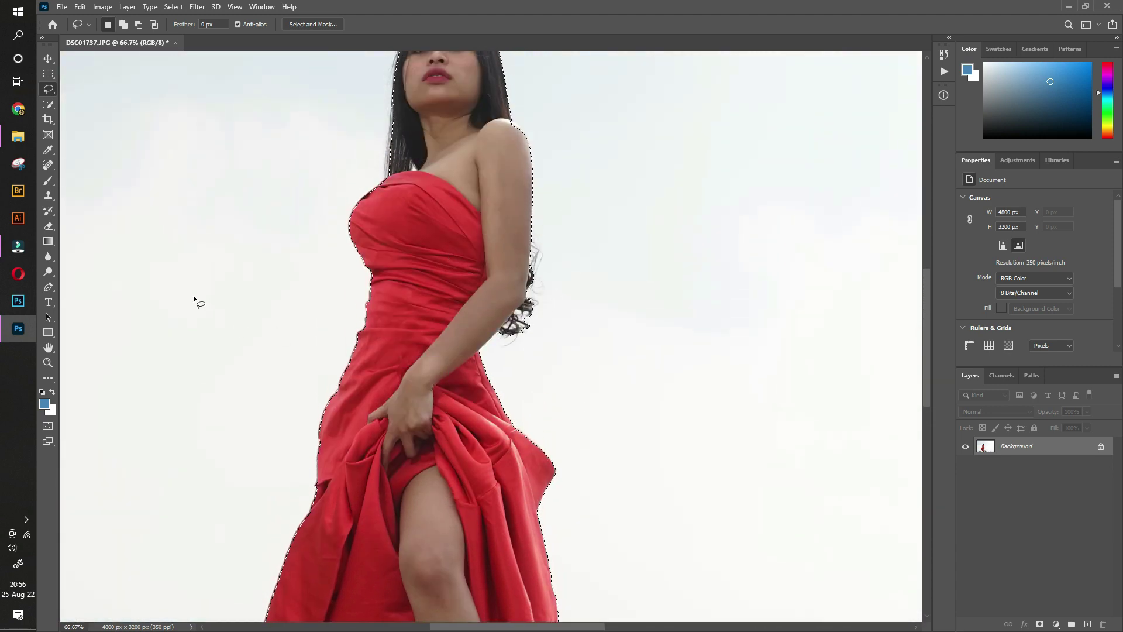
left_click(55, 362)
left_click_drag(539, 296, 601, 323)
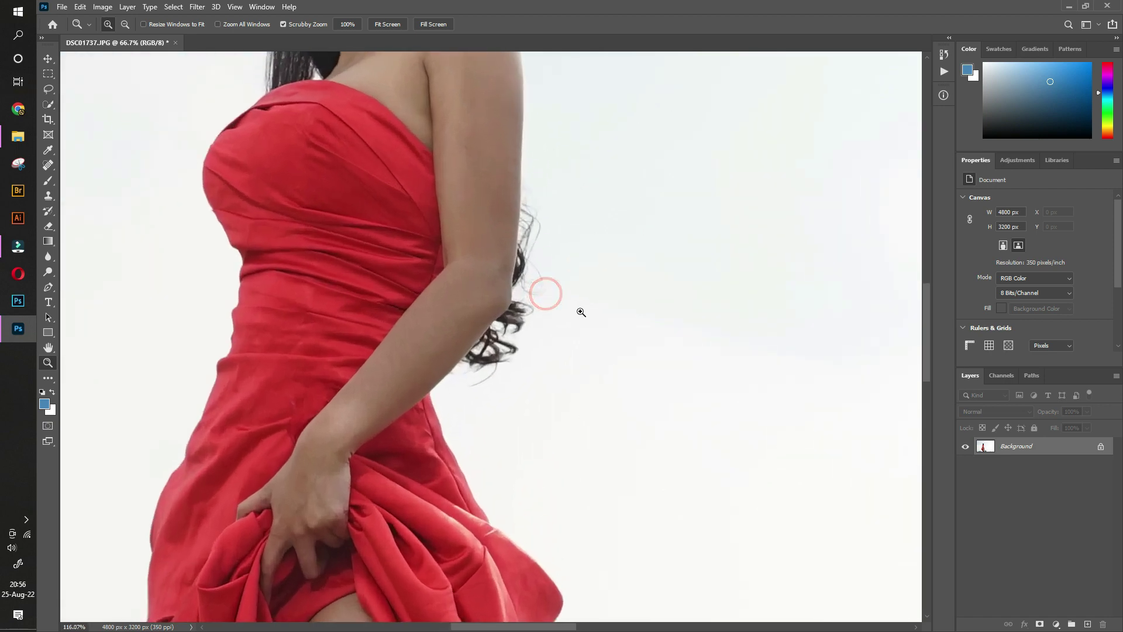
left_click(49, 89)
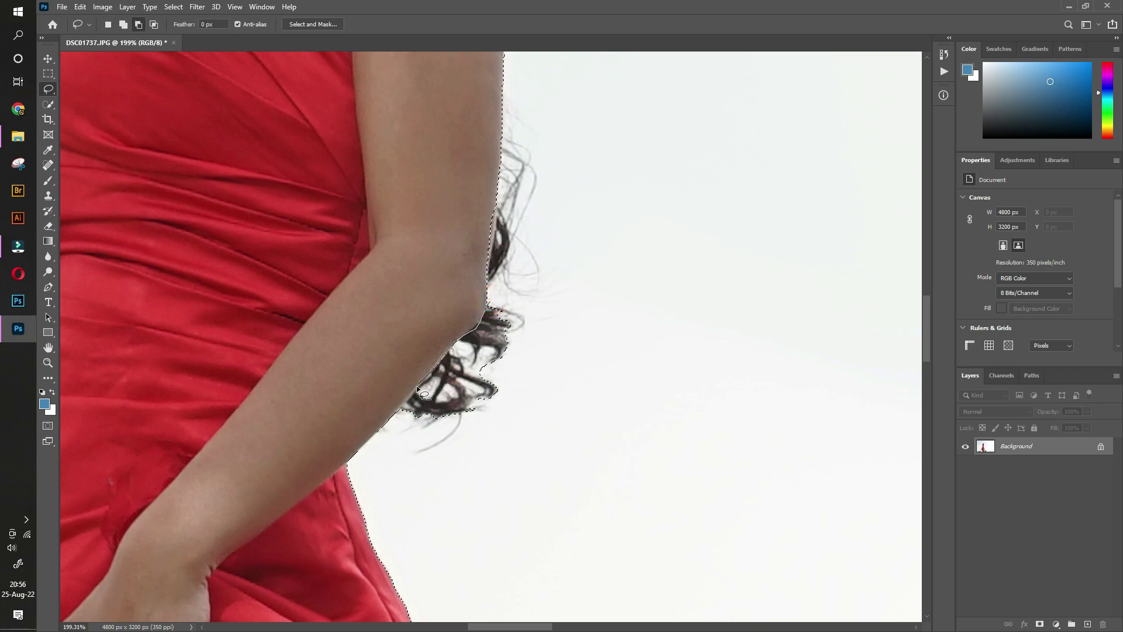
left_click_drag(558, 412, 587, 283)
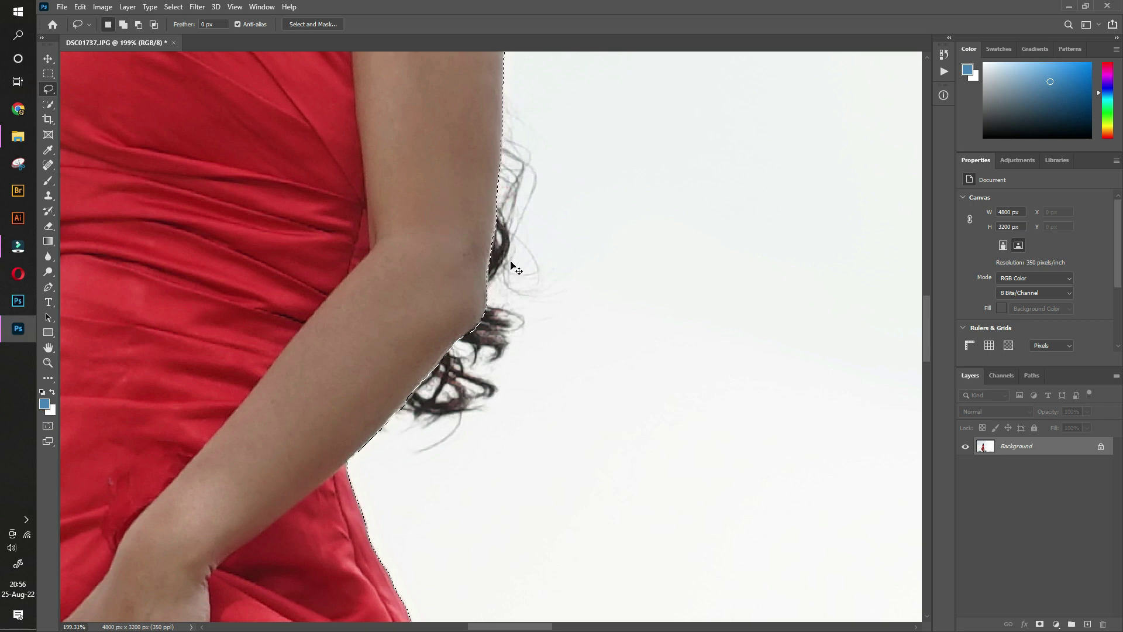
key("ctrl+0")
left_click(48, 58)
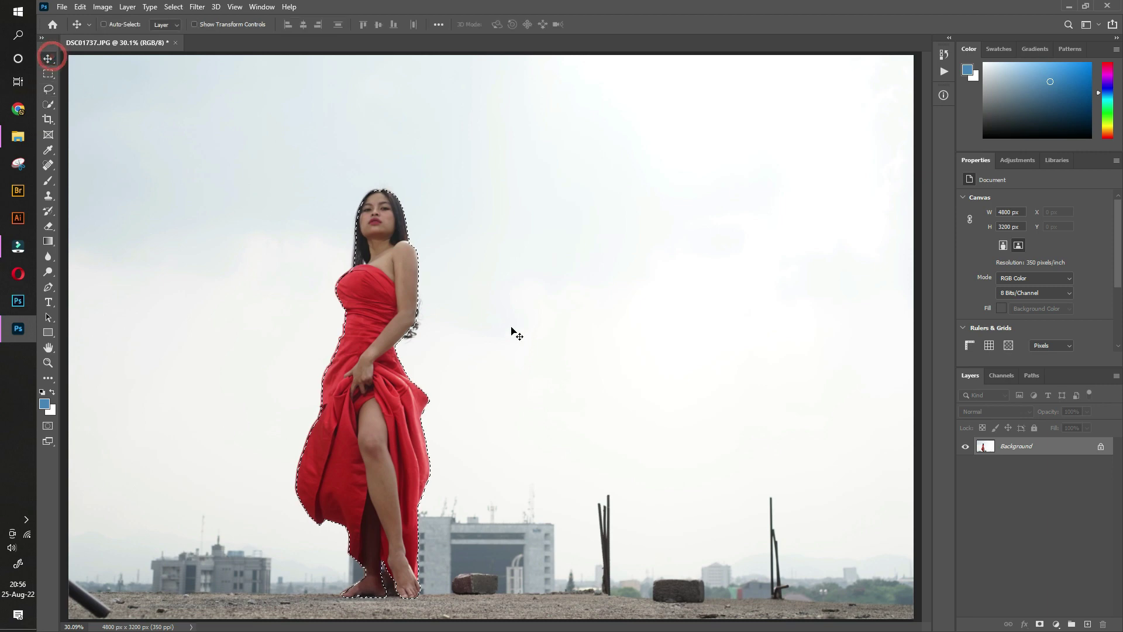
- Copy the selected woman to Layer 1 and hide the Background layer
key("ctrl+j")
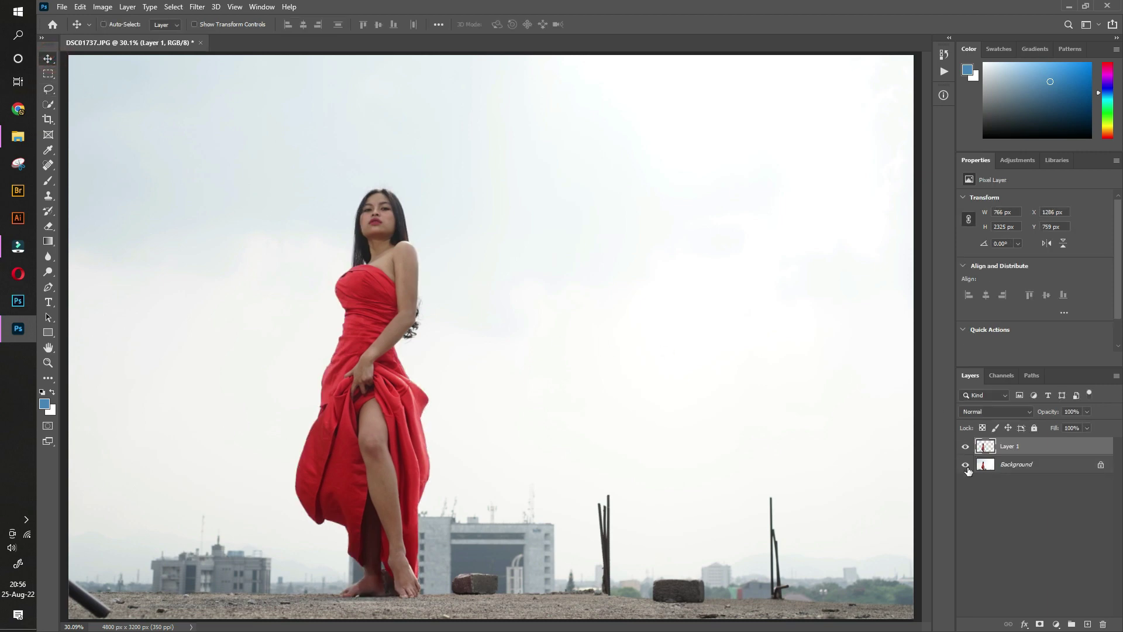
left_click(966, 465)
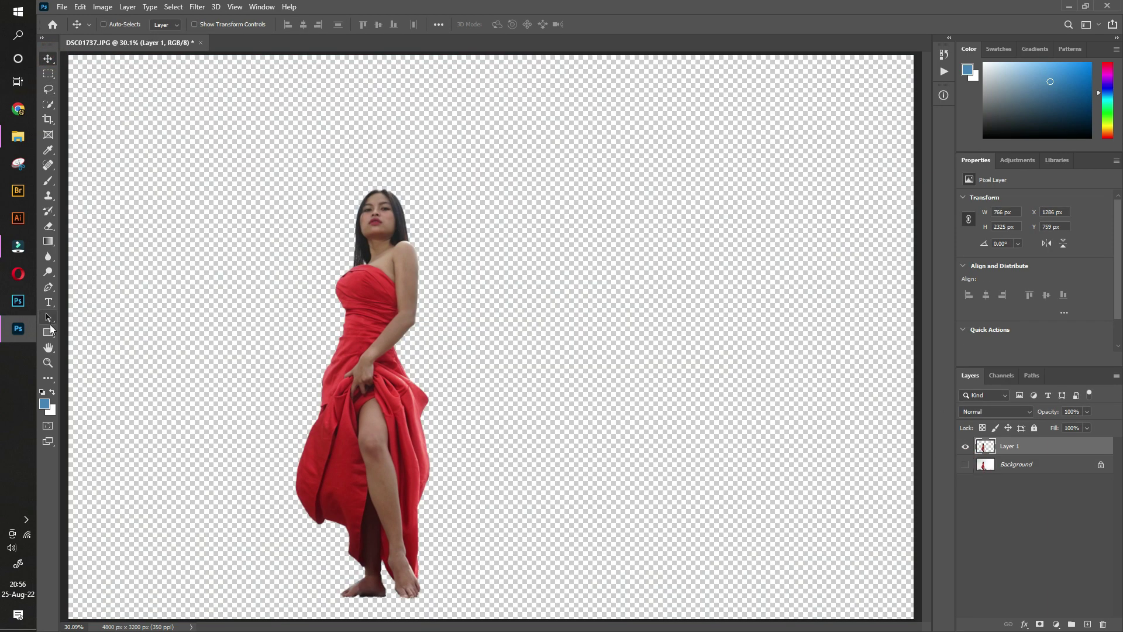
left_click(48, 364)
left_click(431, 278, "alt")
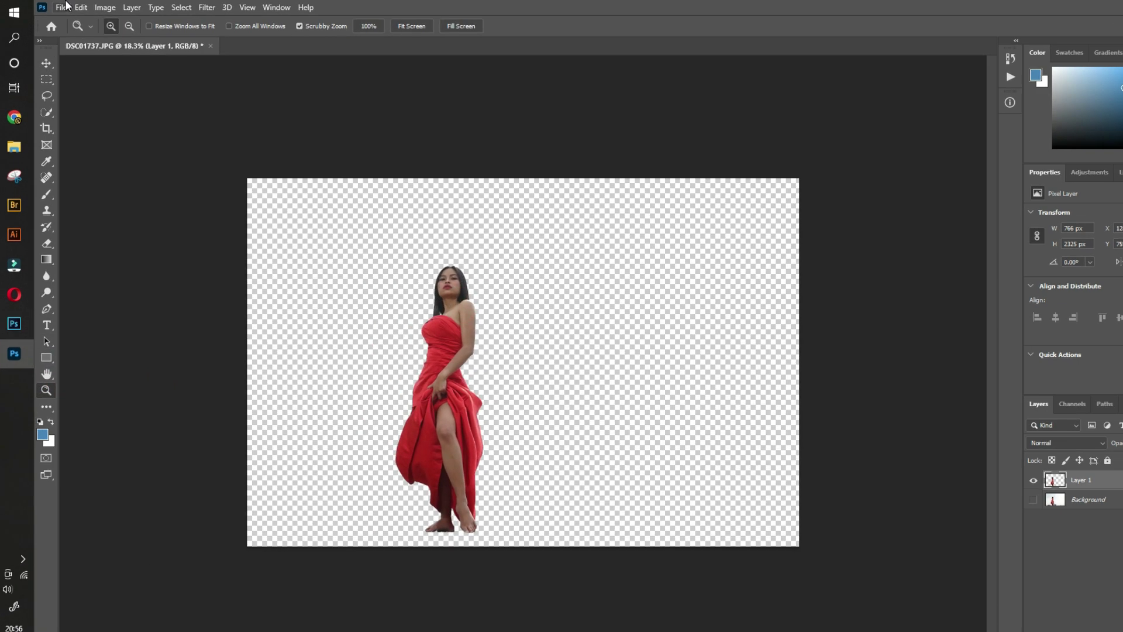
left_click(61, 7)
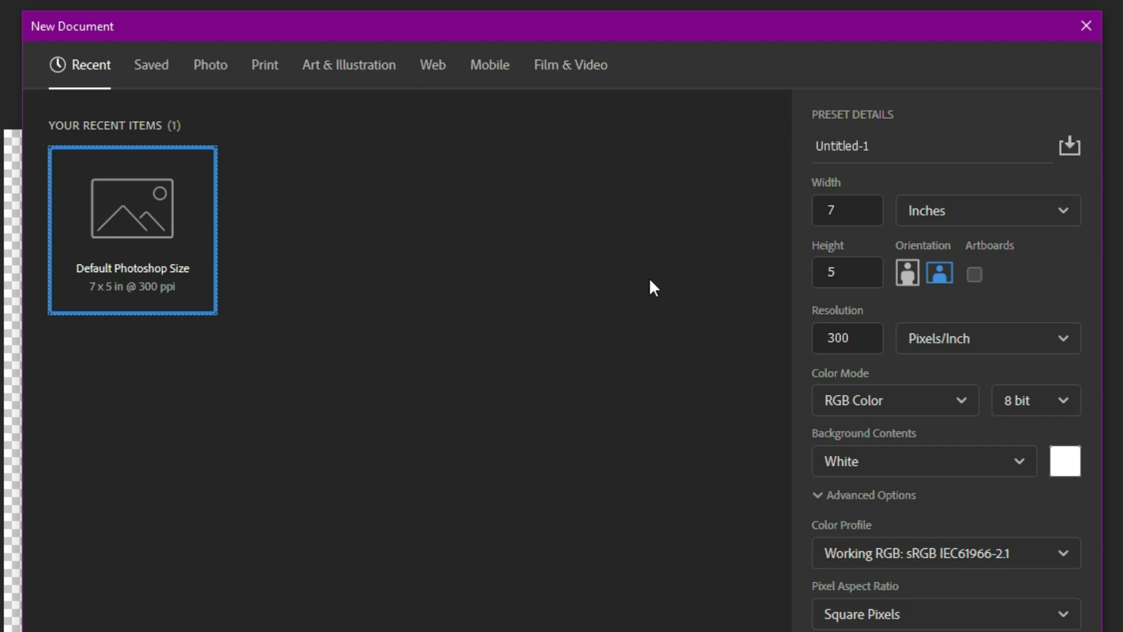
- Create a new document in pixels: width 2000, height 3000, resolution 150
left_click(990, 216)
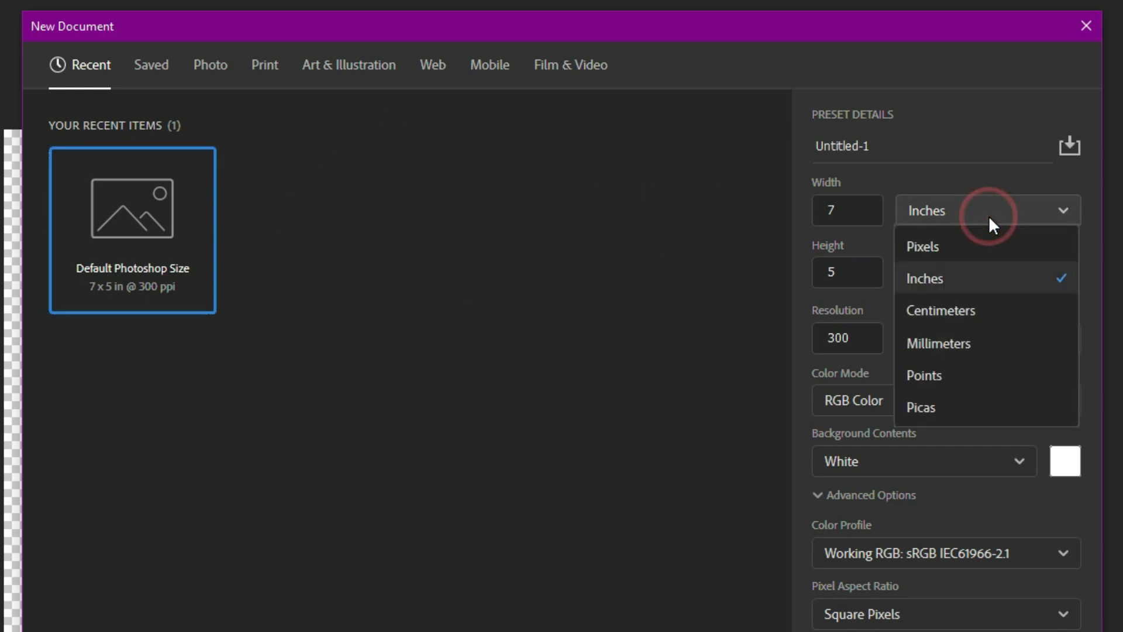
left_click(977, 247)
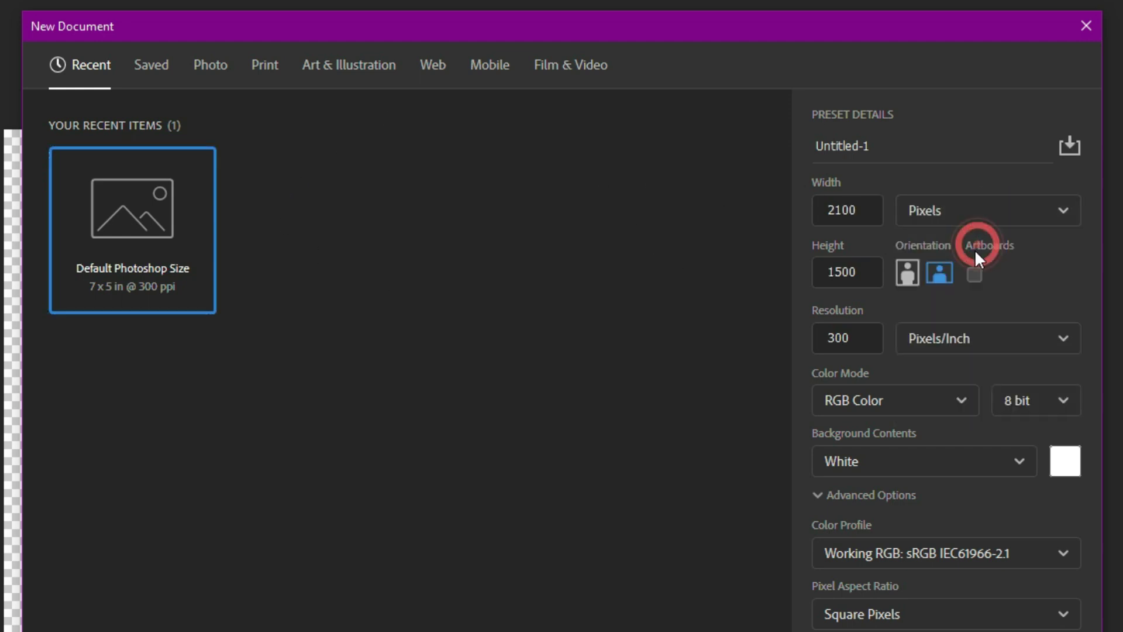
double_click(865, 211)
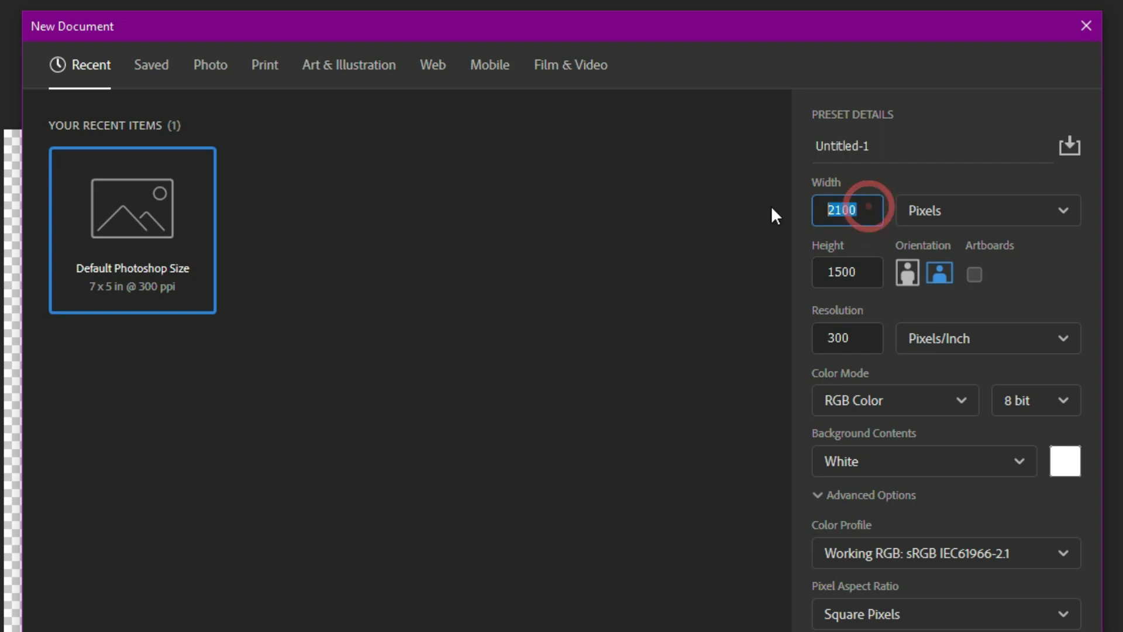
type("2")
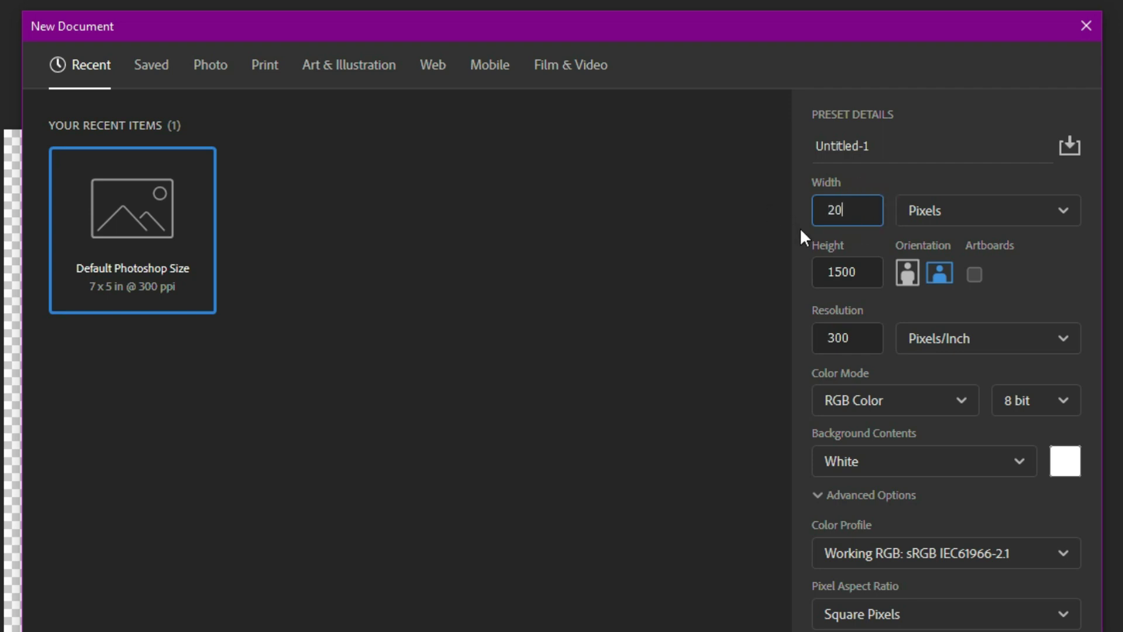
type("00")
double_click(860, 282)
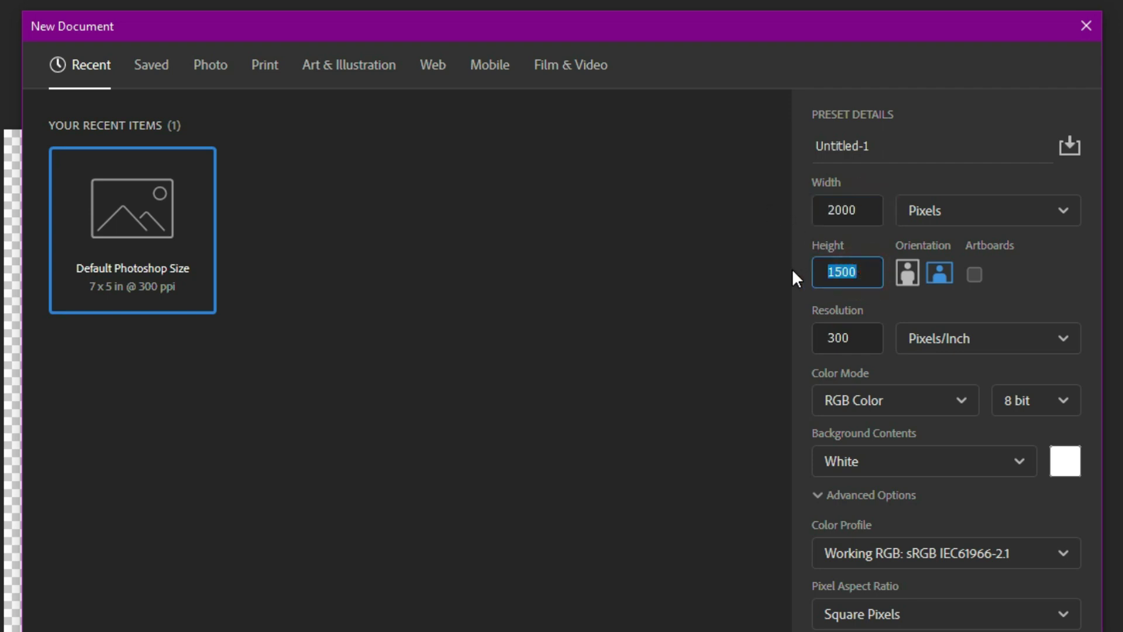
type("3000")
double_click(863, 339)
type("150")
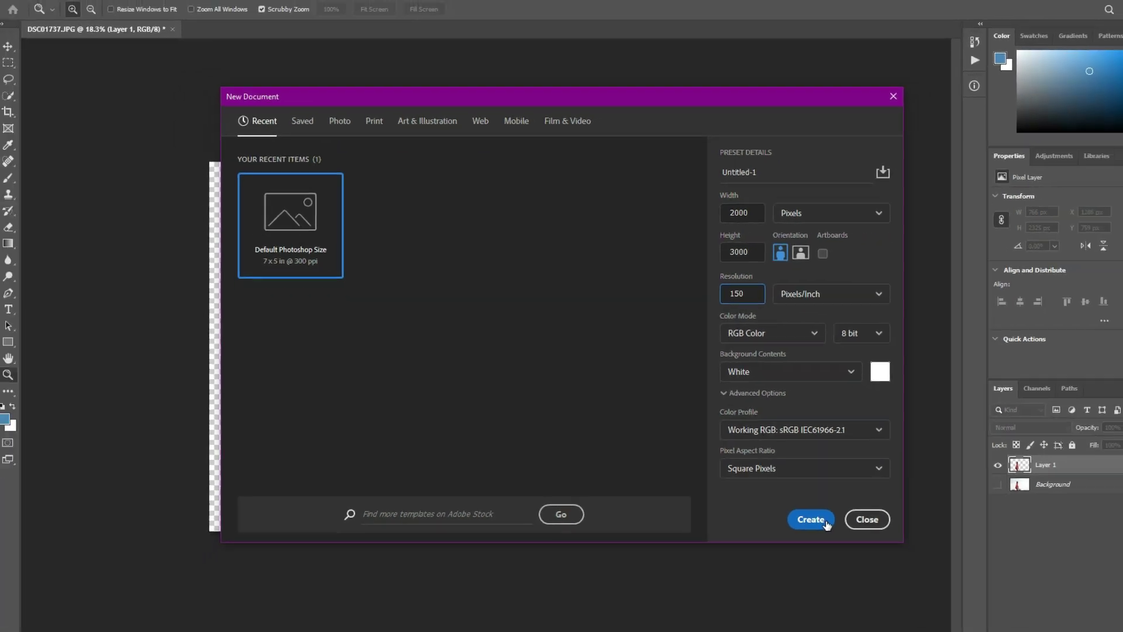
left_click(792, 496)
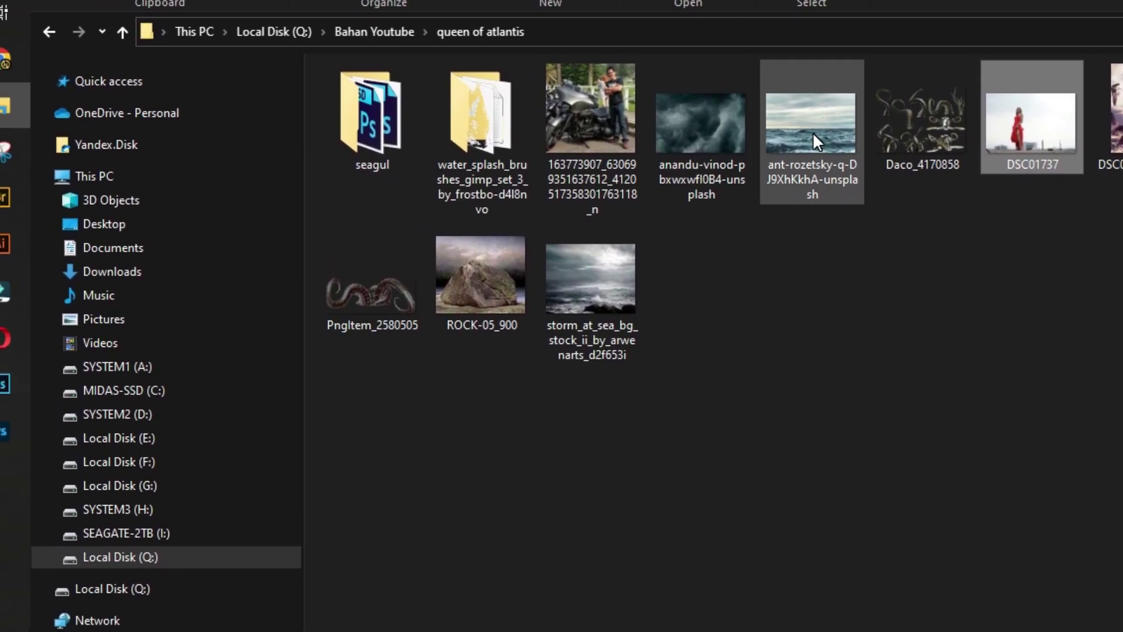
- Drag the ant-rozetsky calm sea photo from Explorer into the Untitled-1 document
left_click(825, 130)
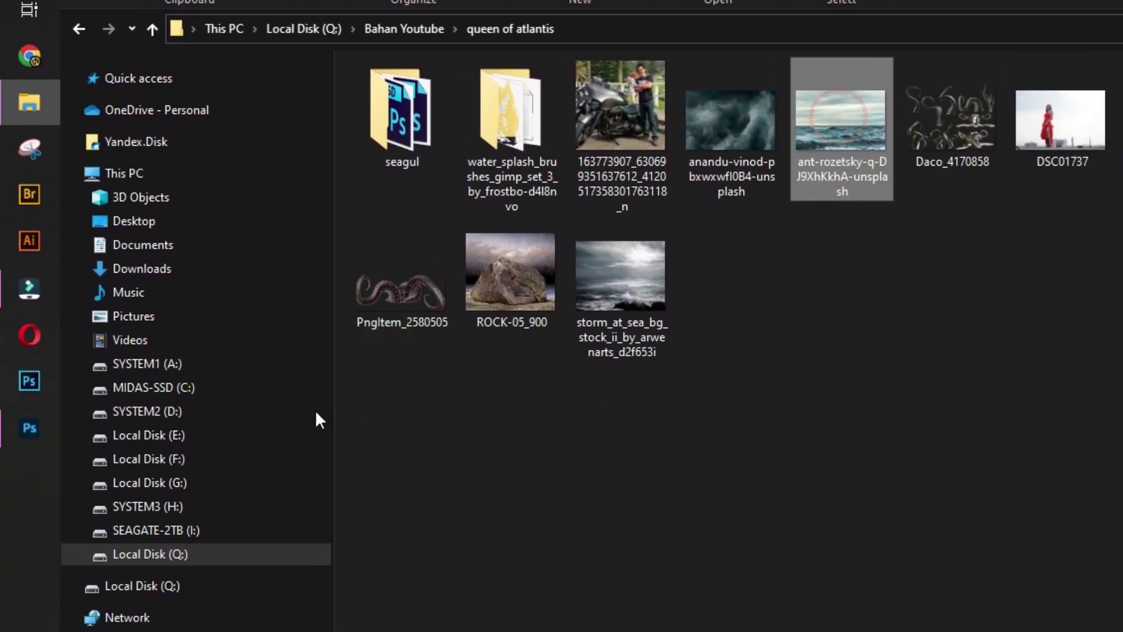
mouse_move(316, 414)
left_mouse_down()
mouse_move(23, 335)
mouse_move(456, 387)
left_mouse_up()
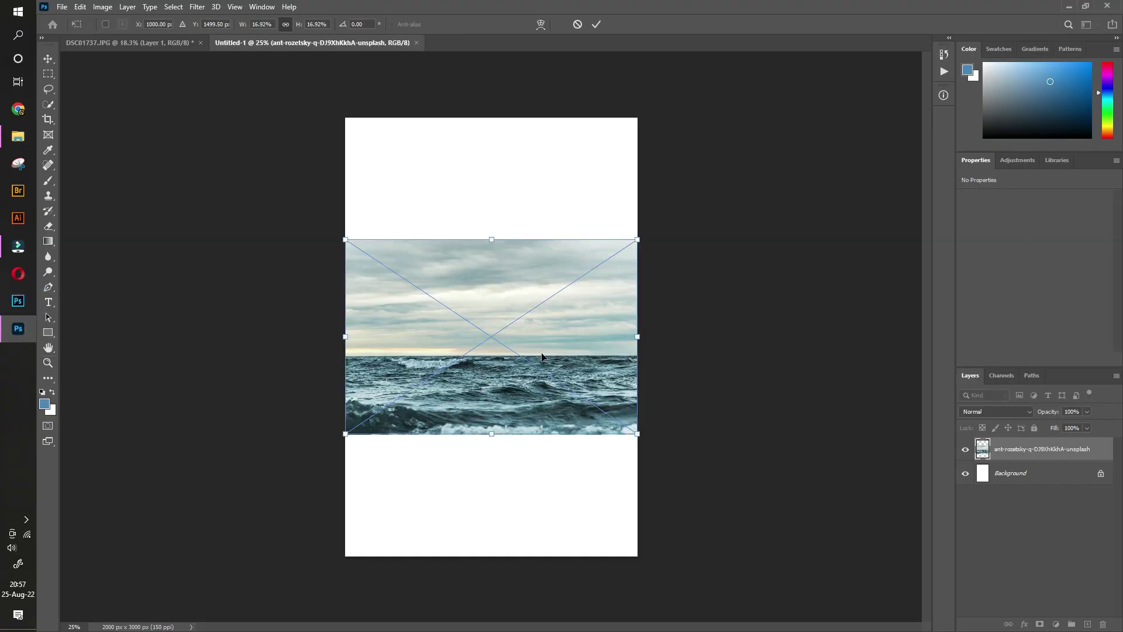
- Move the sea photo to the lower canvas and enlarge it upward, leaving a white strip on top
mouse_move(544, 354)
left_mouse_down()
mouse_move(549, 466)
mouse_move(534, 423)
left_mouse_up()
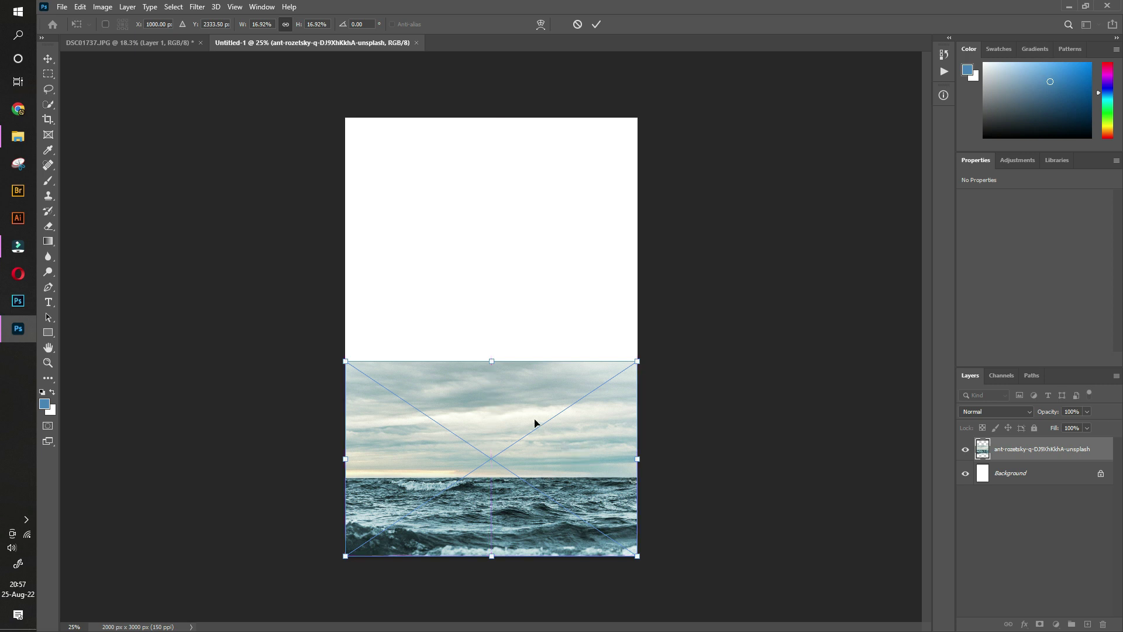
left_click_drag(492, 361, 491, 309)
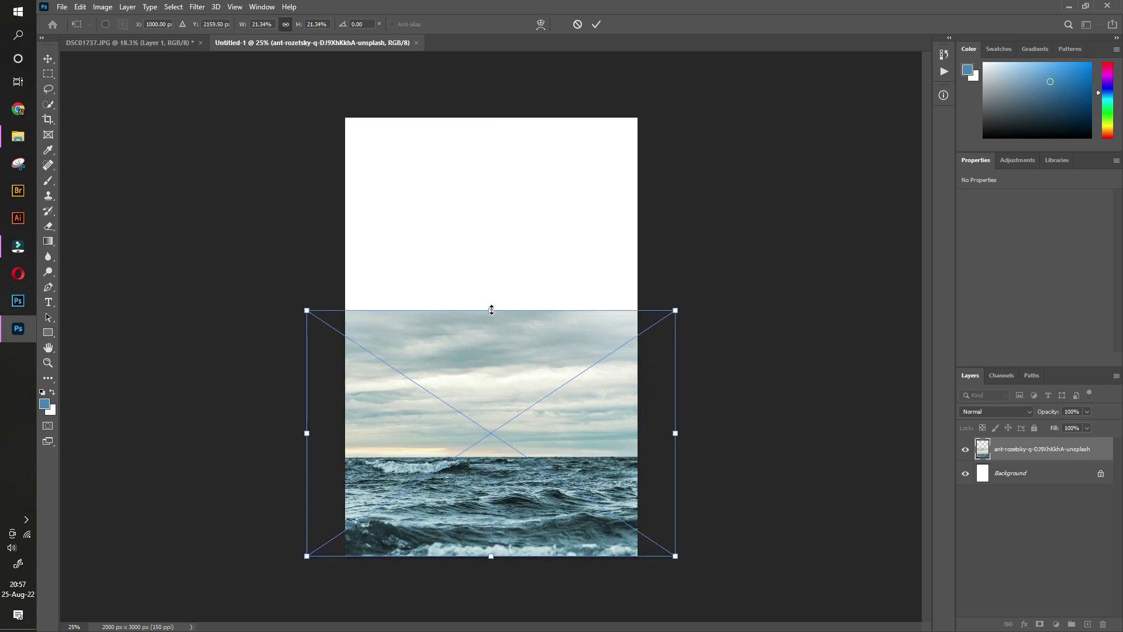
left_click_drag(495, 312, 486, 208)
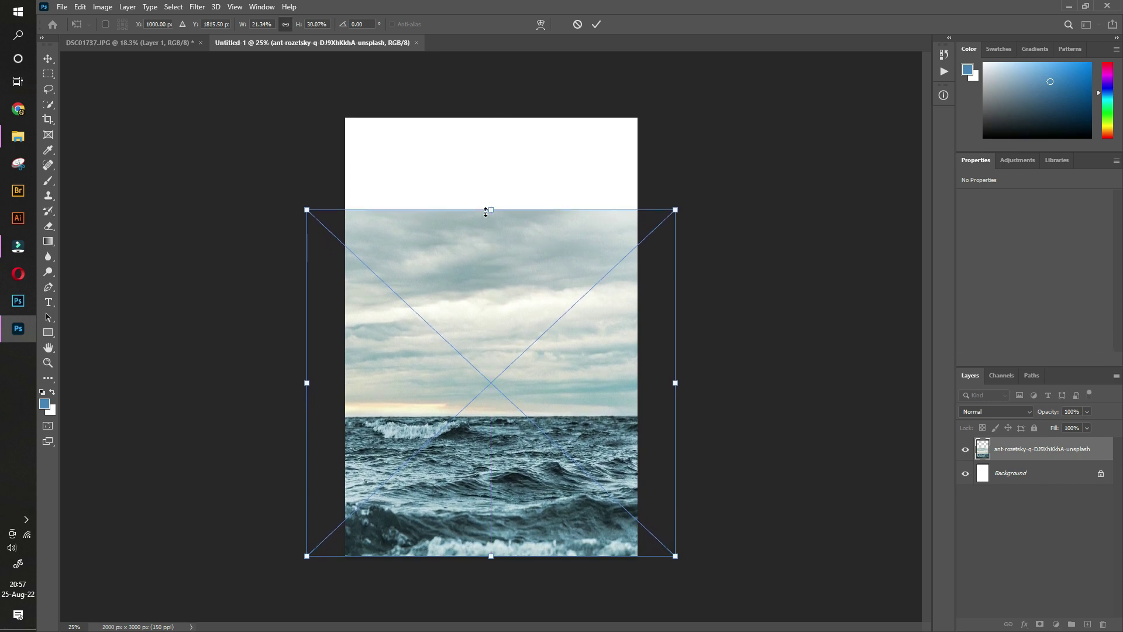
key("Return")
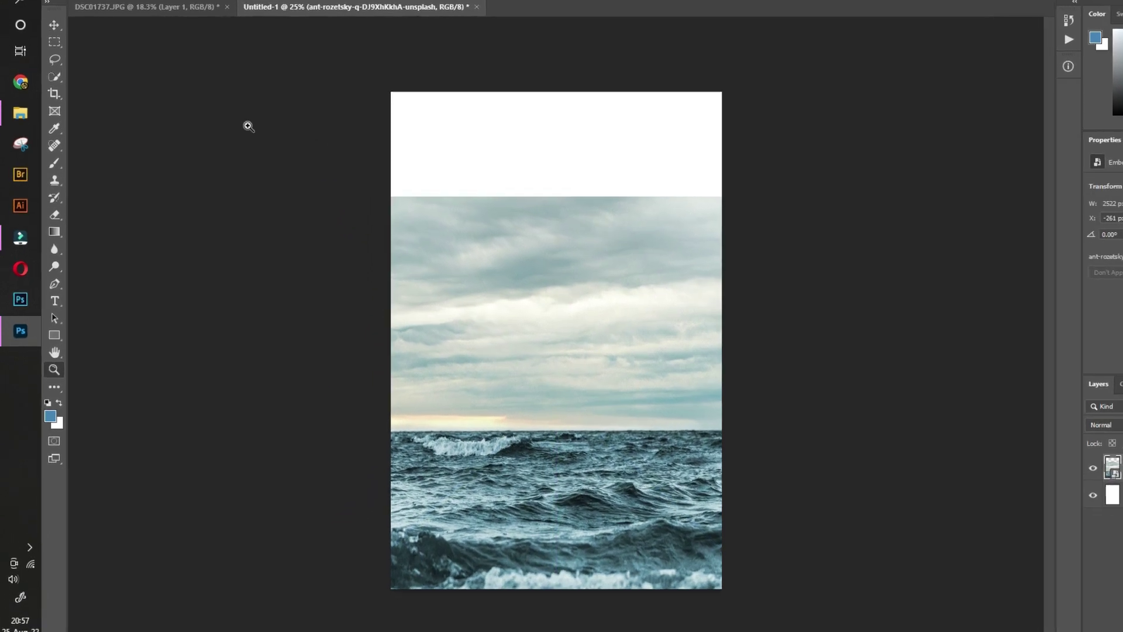
- Drag the storm_at_sea photo from the queen of atlantis folder into Photoshop
left_click(18, 136)
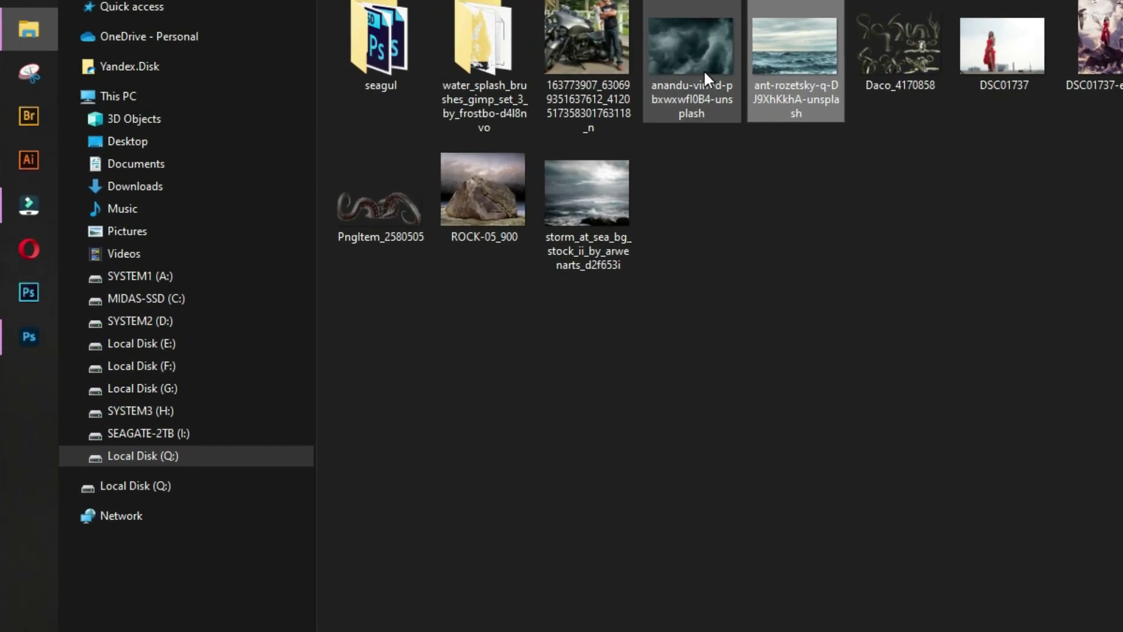
left_click(591, 199)
left_click_drag(595, 248, 486, 248)
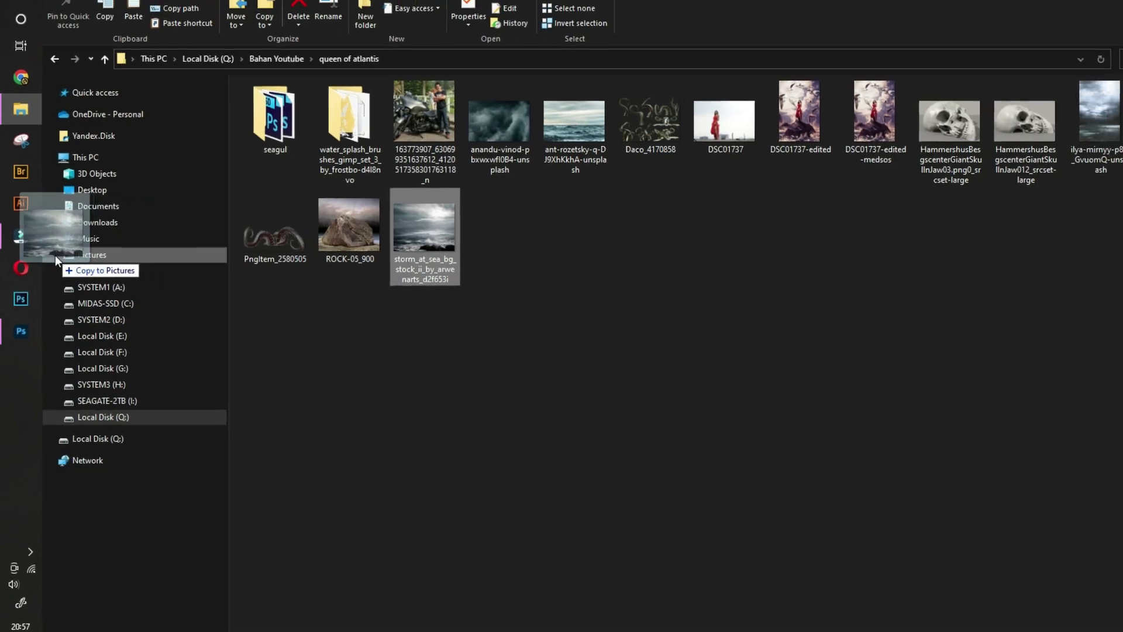
mouse_move(486, 247)
left_mouse_down()
mouse_move(15, 341)
mouse_move(430, 303)
left_mouse_up()
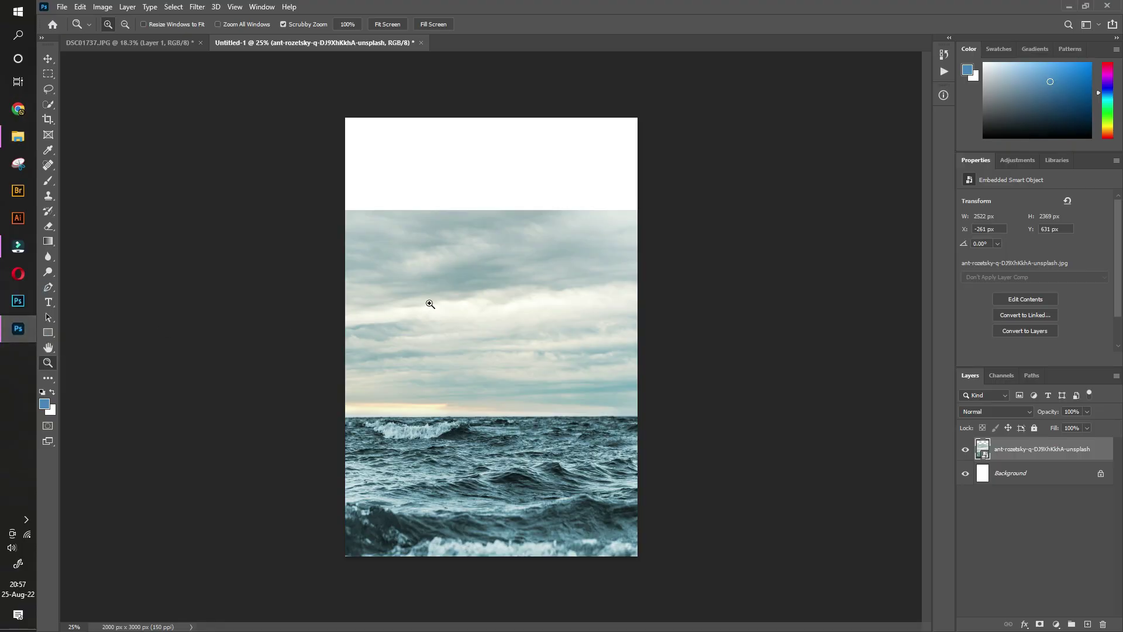
- Align the storm_at_sea photo to the canvas top and stretch it to the bottom edge (2000×3506 px)
left_click_drag(541, 344, 538, 241)
left_click_drag(492, 345, 491, 627)
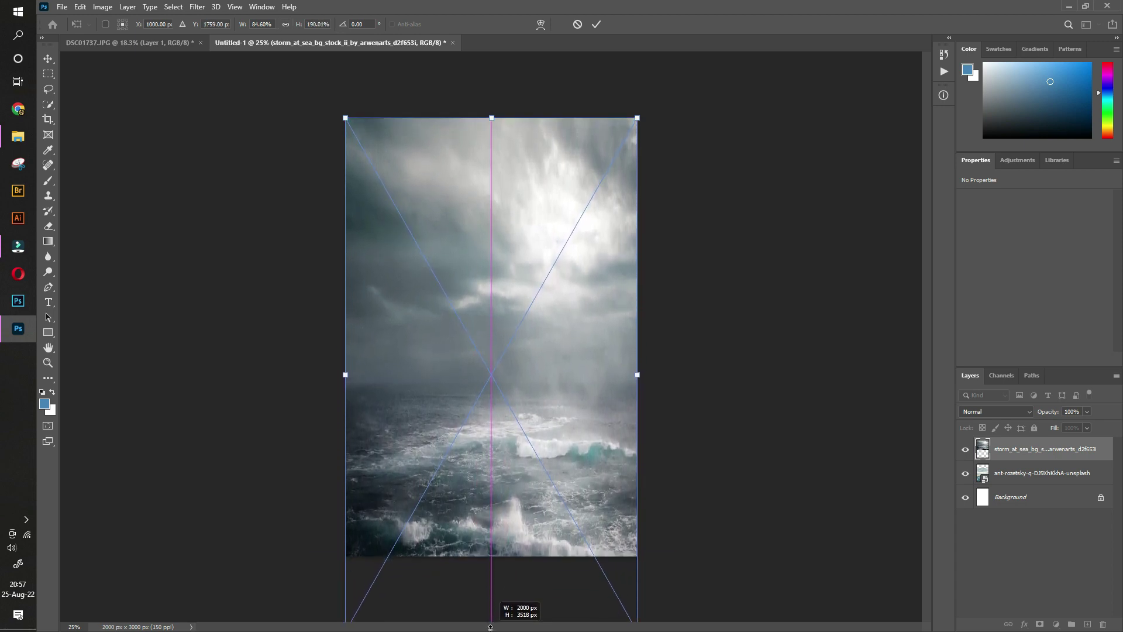
left_click_drag(490, 628, 491, 626)
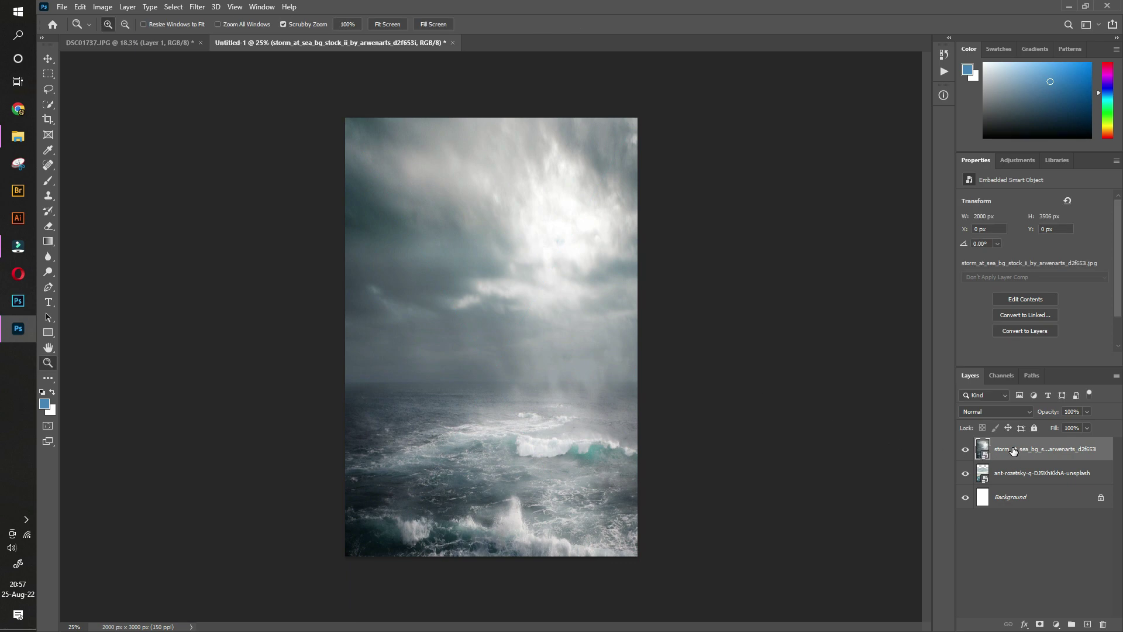
- Add a layer mask to the storm layer and set the brush flow to 100%
left_click(1041, 624)
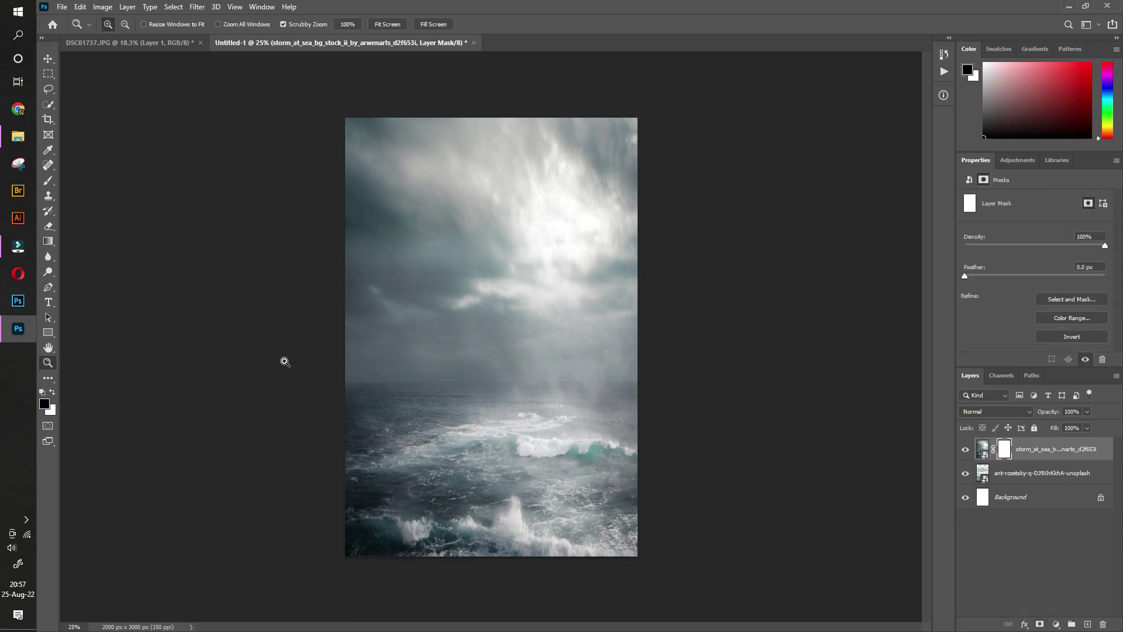
left_click(48, 182)
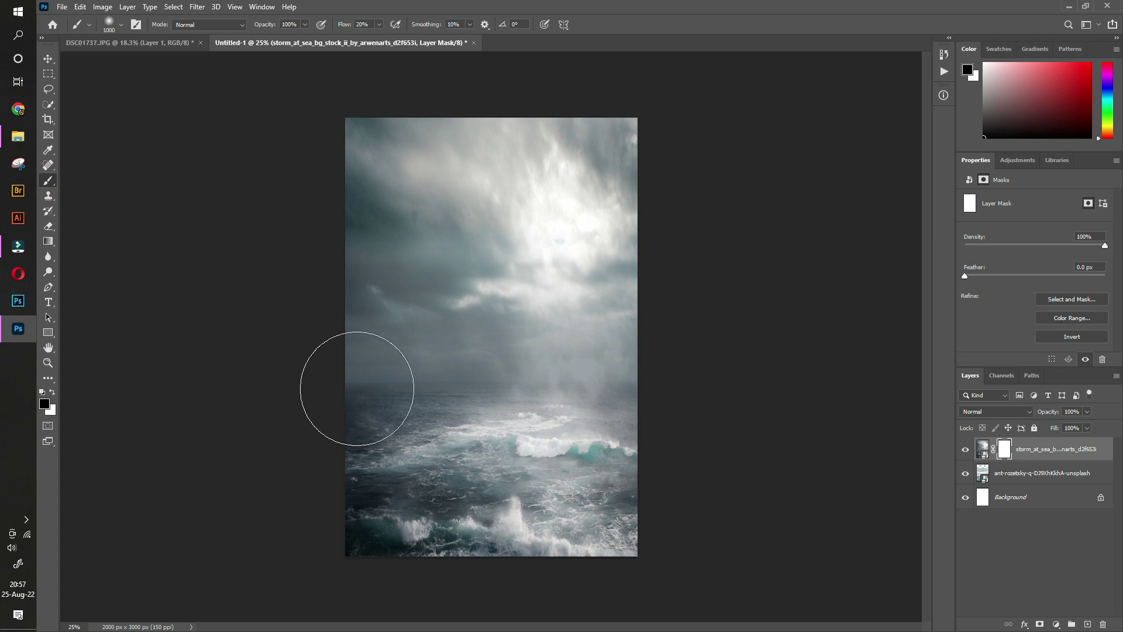
left_click(378, 25)
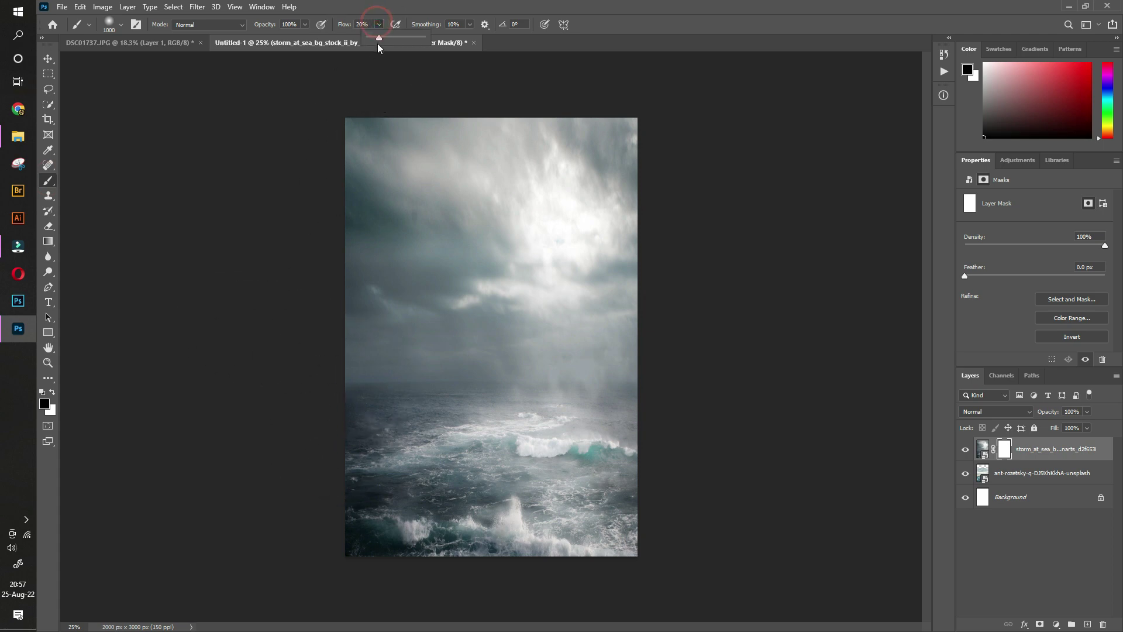
left_click_drag(424, 50, 436, 50)
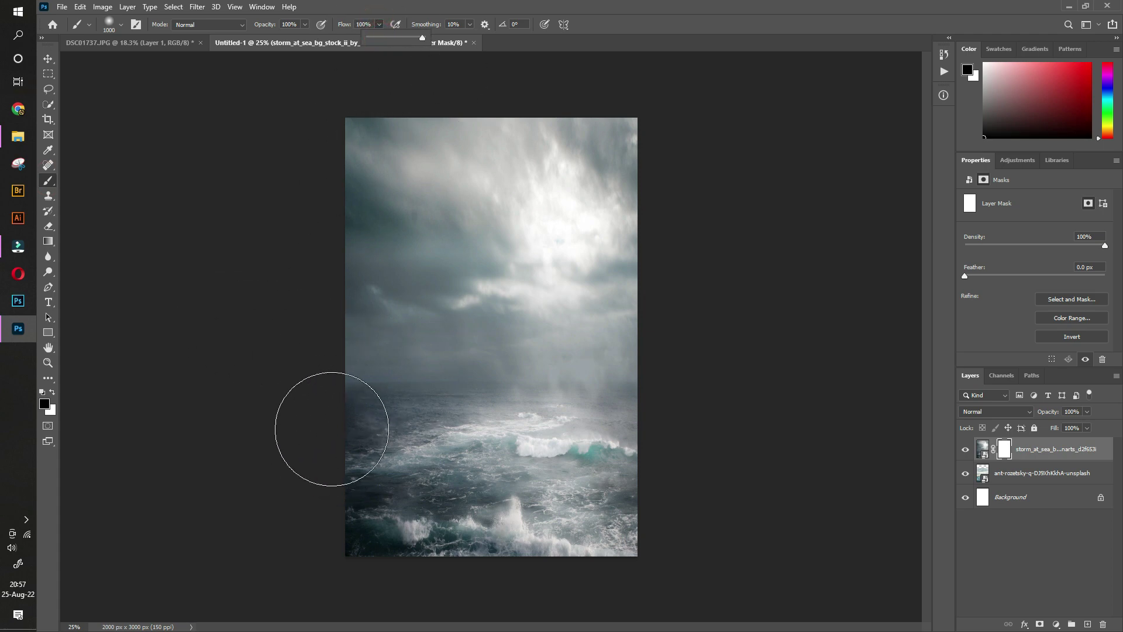
- Paint black over the storm layer's lower sea, undoing a stray stroke over the sky
left_click_drag(326, 427, 672, 434)
left_click_drag(382, 519, 764, 534)
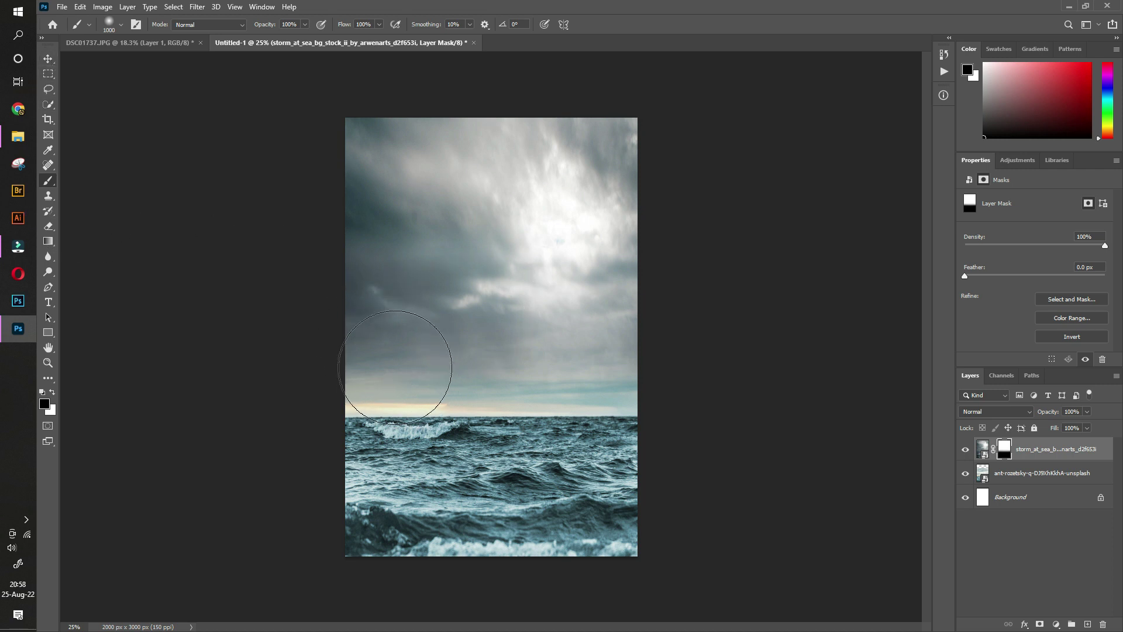
left_click_drag(338, 363, 555, 379)
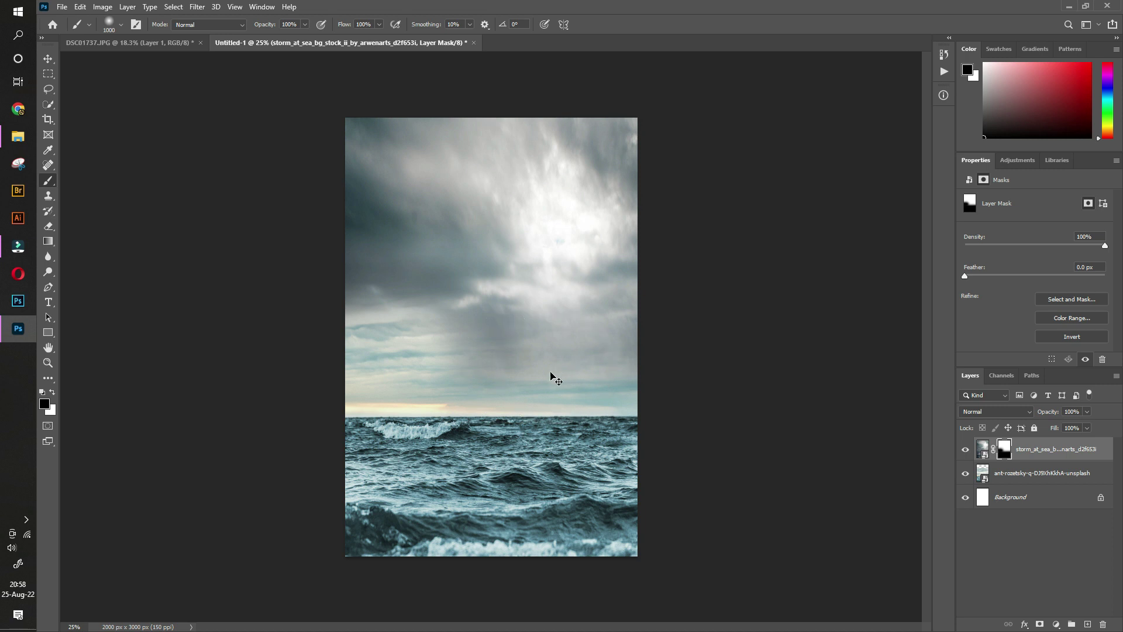
key("ctrl+z")
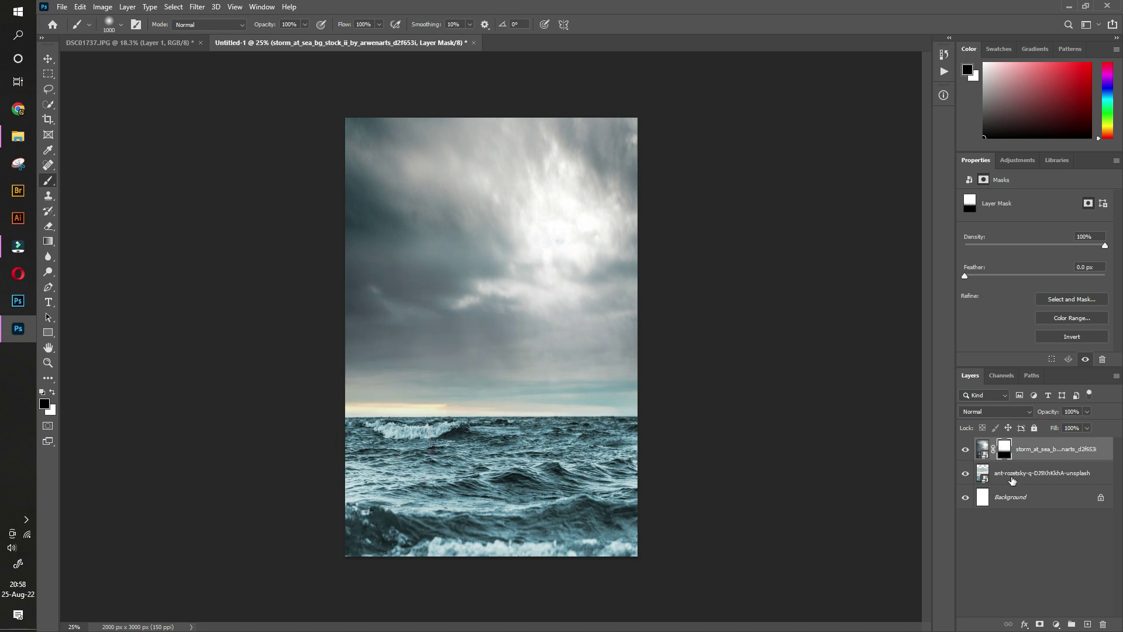
- Add a mask to the calm sea layer and paint away its sky
left_click(1014, 474)
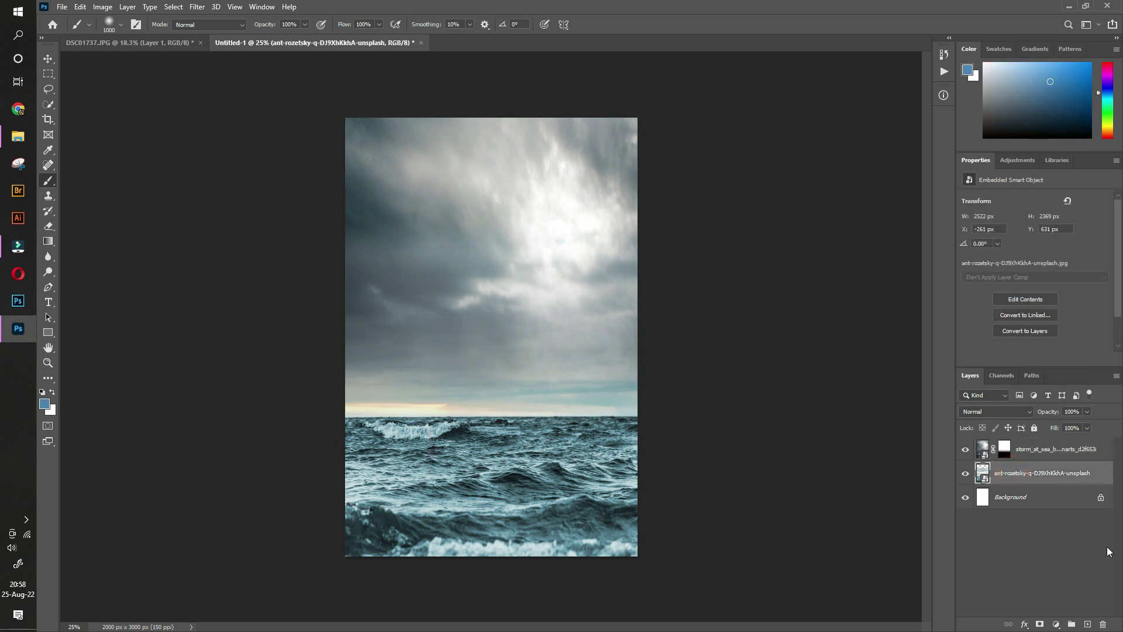
left_click(1038, 624)
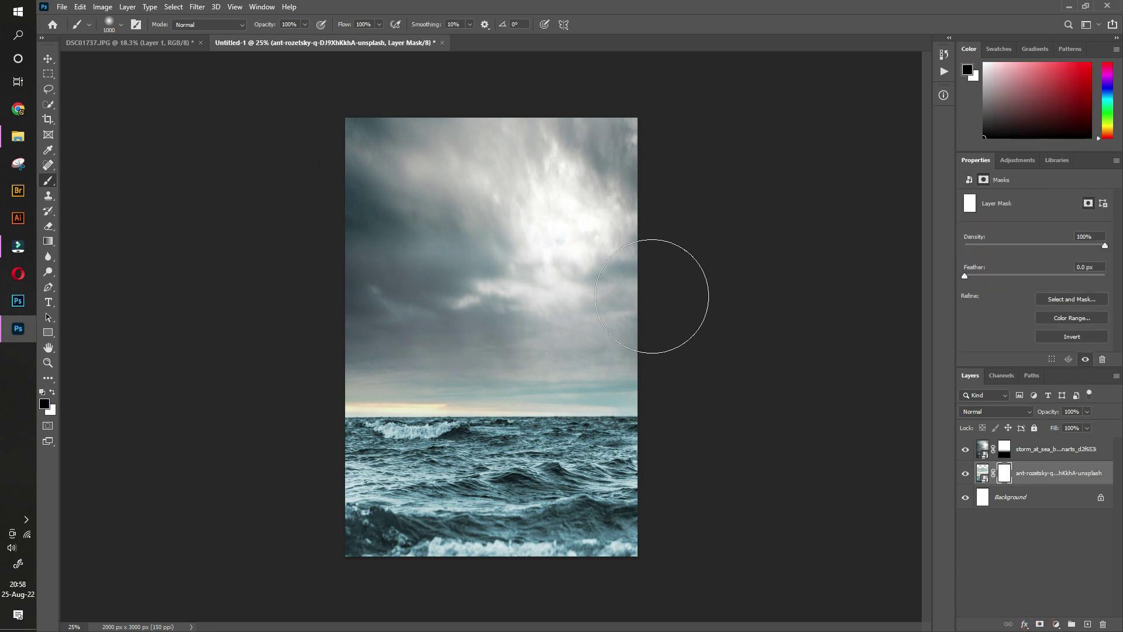
mouse_move(515, 339)
left_mouse_down()
mouse_move(634, 339)
mouse_move(359, 356)
left_mouse_up()
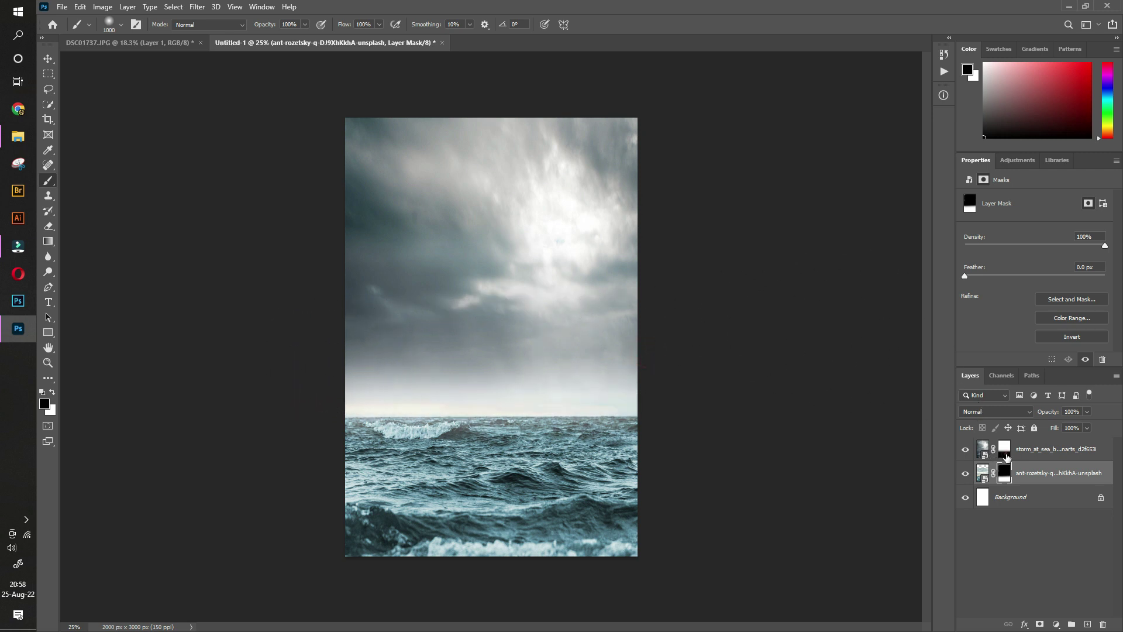
- Paint white on the storm mask to extend its sky to the horizon, then drag in the skull photo
left_click(1005, 450)
key("x")
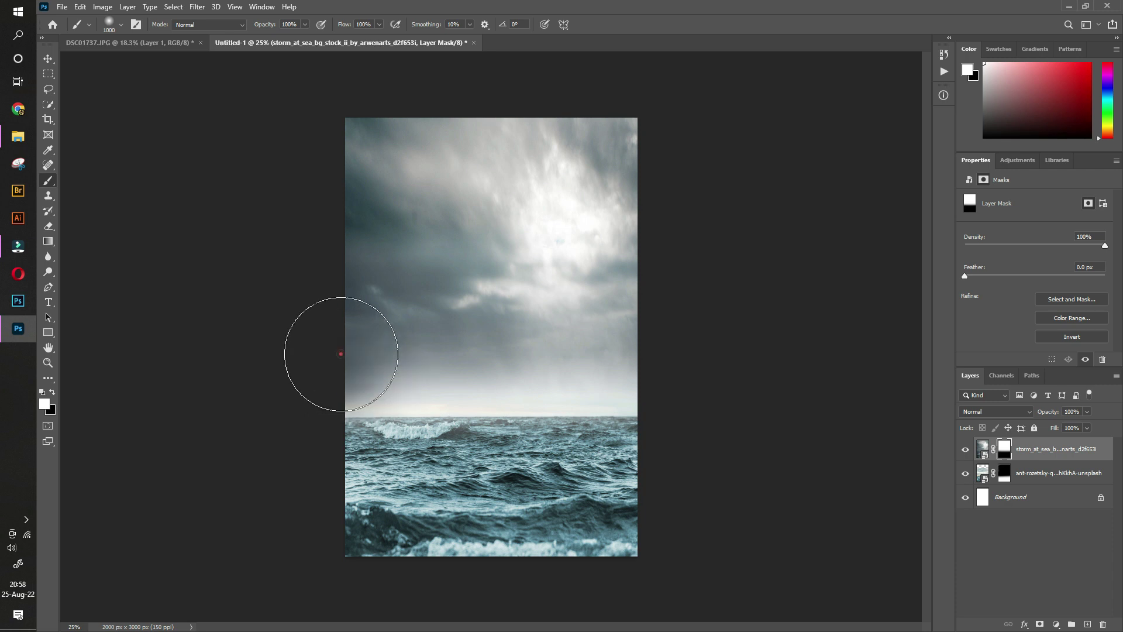
left_click_drag(341, 354, 690, 345)
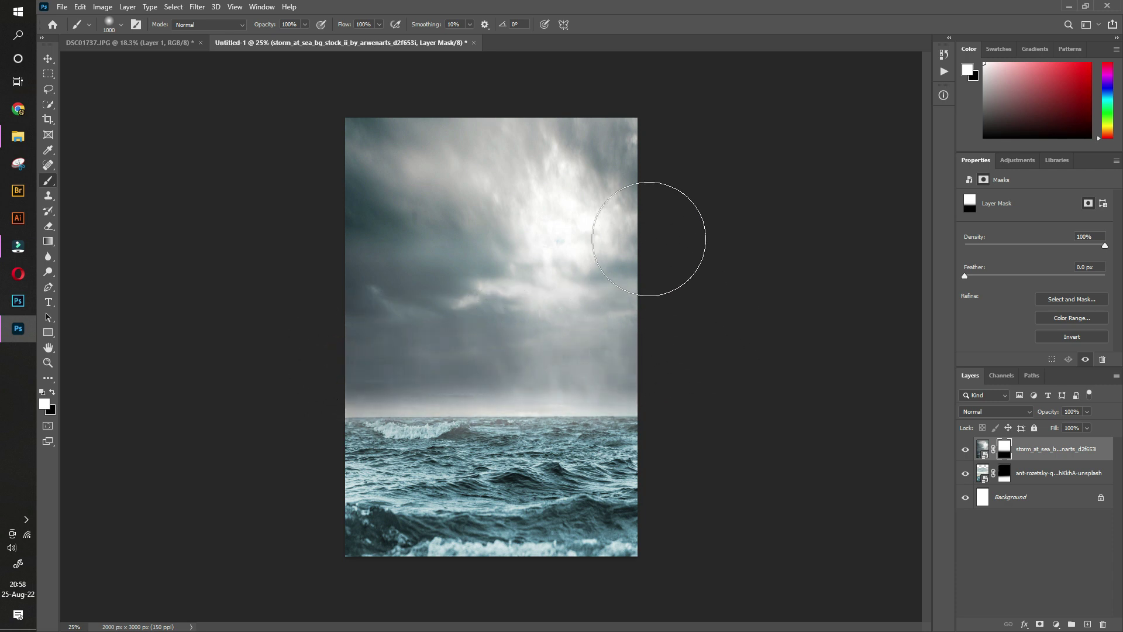
left_click(48, 58)
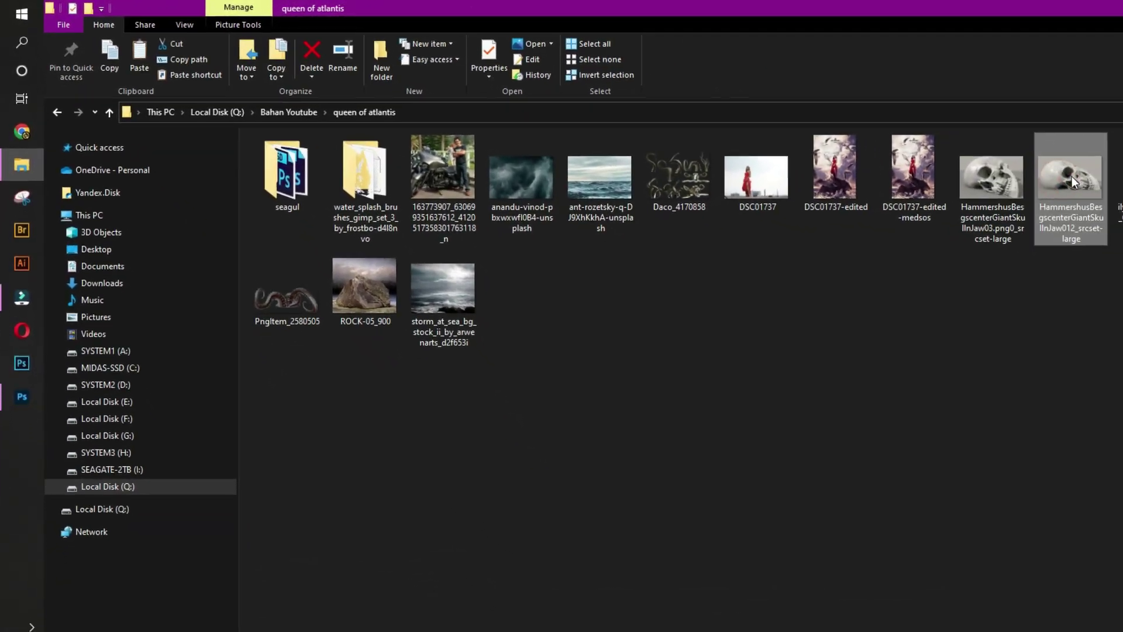
mouse_move(1018, 176)
left_mouse_down()
mouse_move(617, 371)
mouse_move(514, 328)
mouse_move(539, 389)
left_mouse_up()
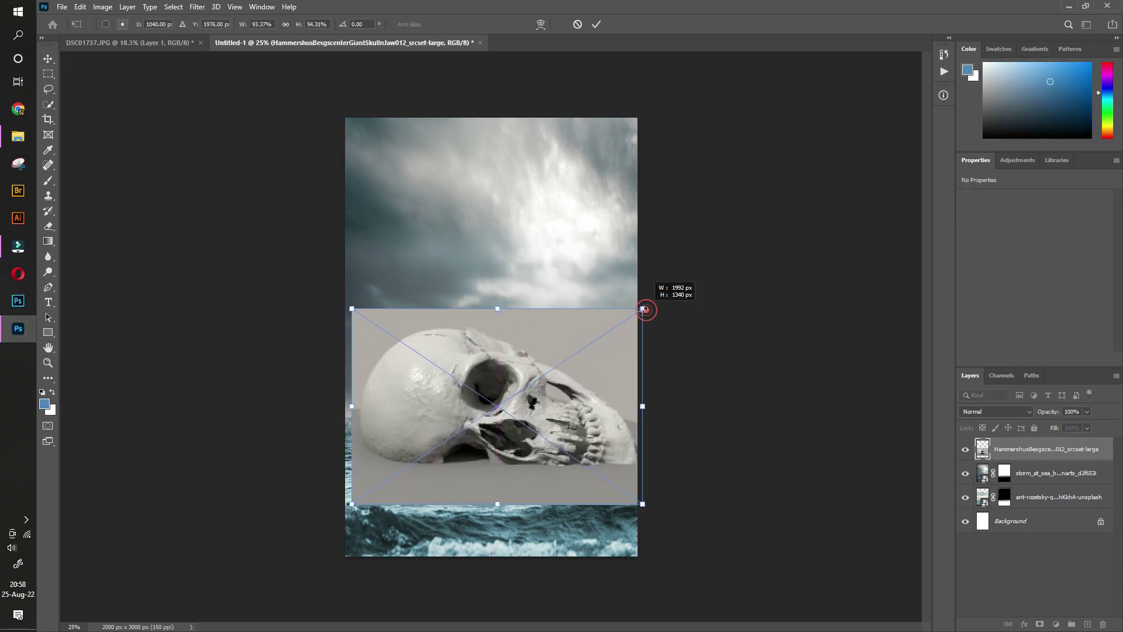
- Scale the skull to 1508×1004 px, centre it over the horizon, and commit
left_click_drag(644, 311, 566, 360)
left_click_drag(505, 410, 537, 378)
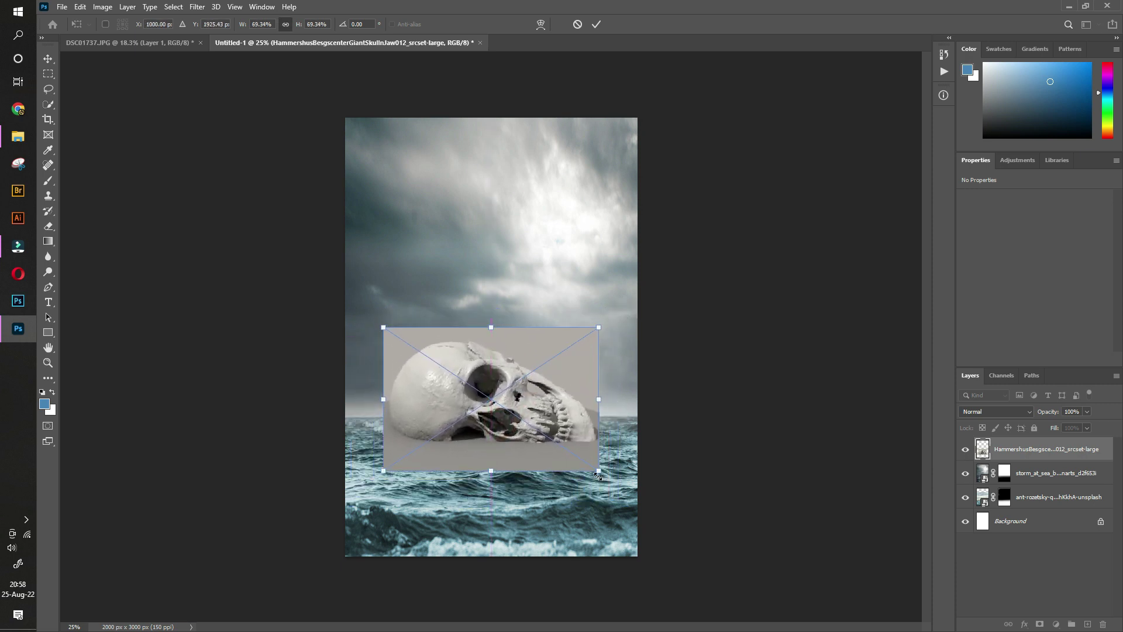
left_click_drag(599, 474, 602, 474)
left_click_drag(574, 433, 575, 432)
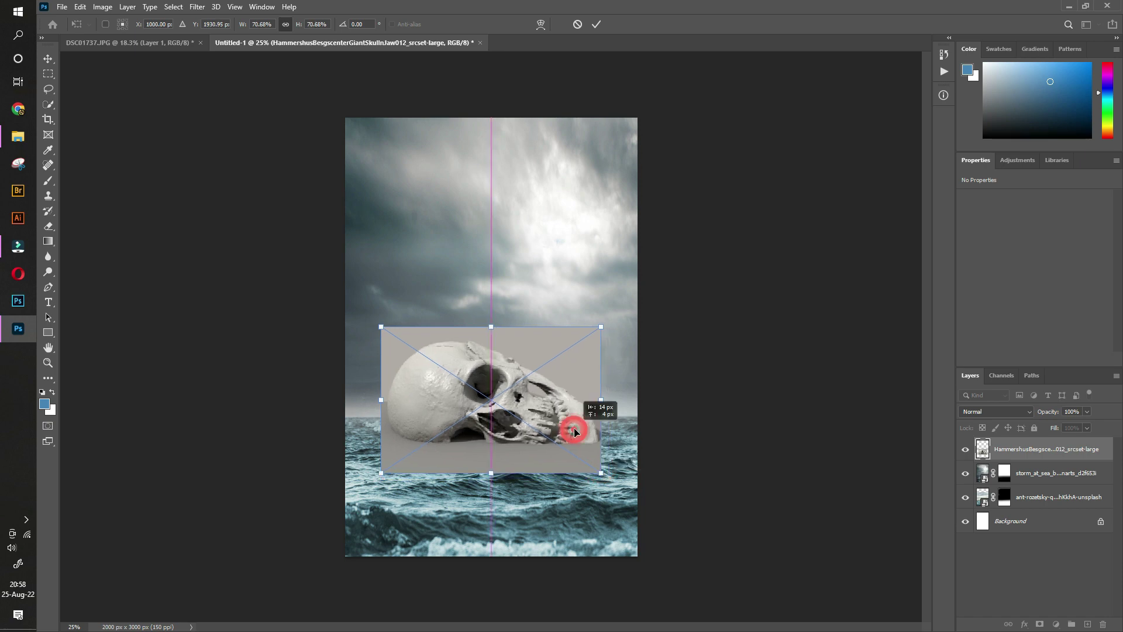
key("Return")
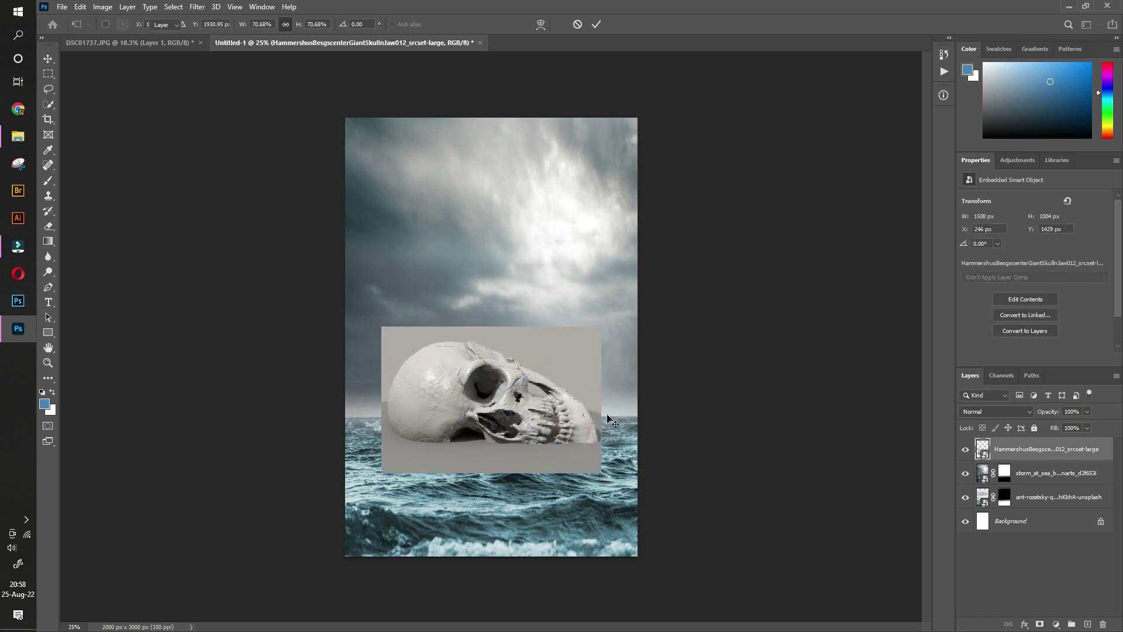
- Rasterize the skull layer and zoom in on the skull
right_click(1033, 456)
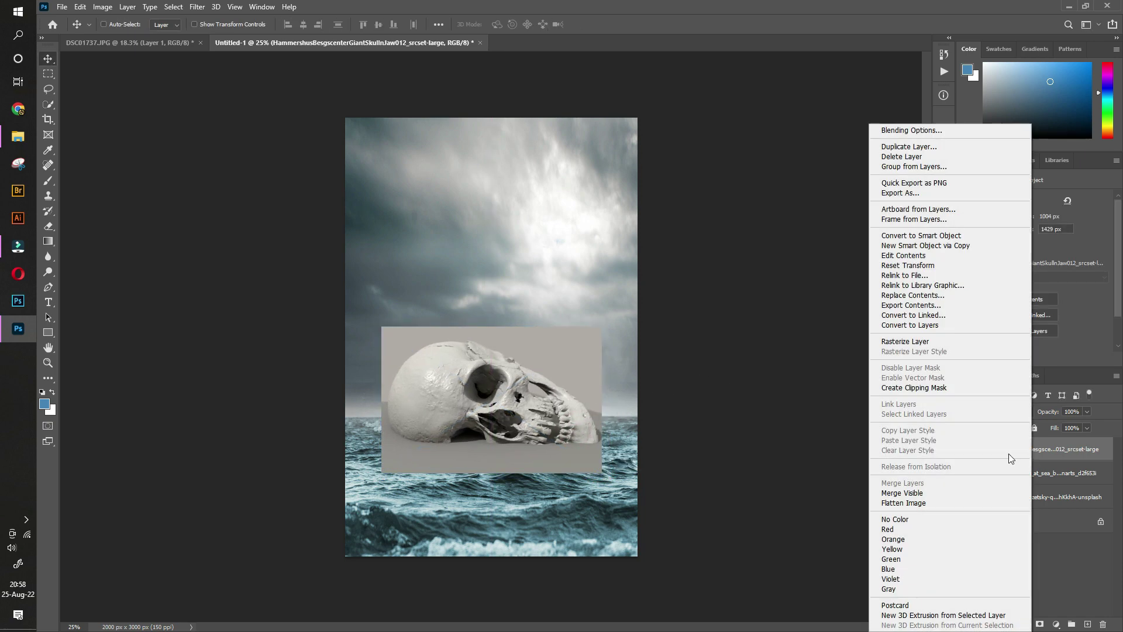
left_click(960, 340)
left_click(48, 363)
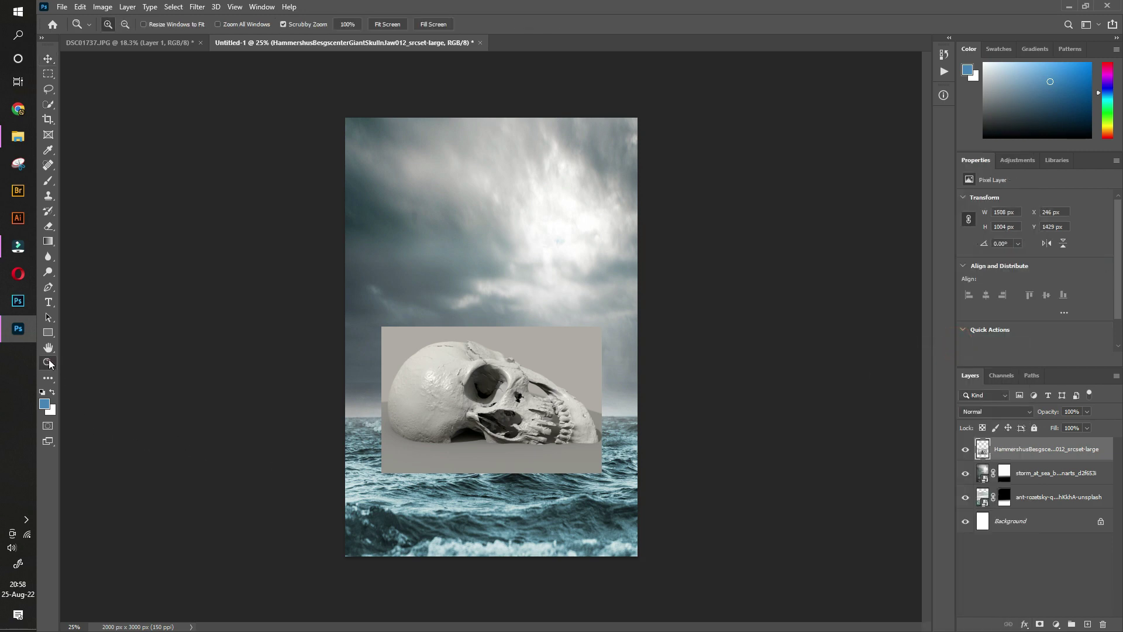
left_click_drag(528, 370, 554, 390)
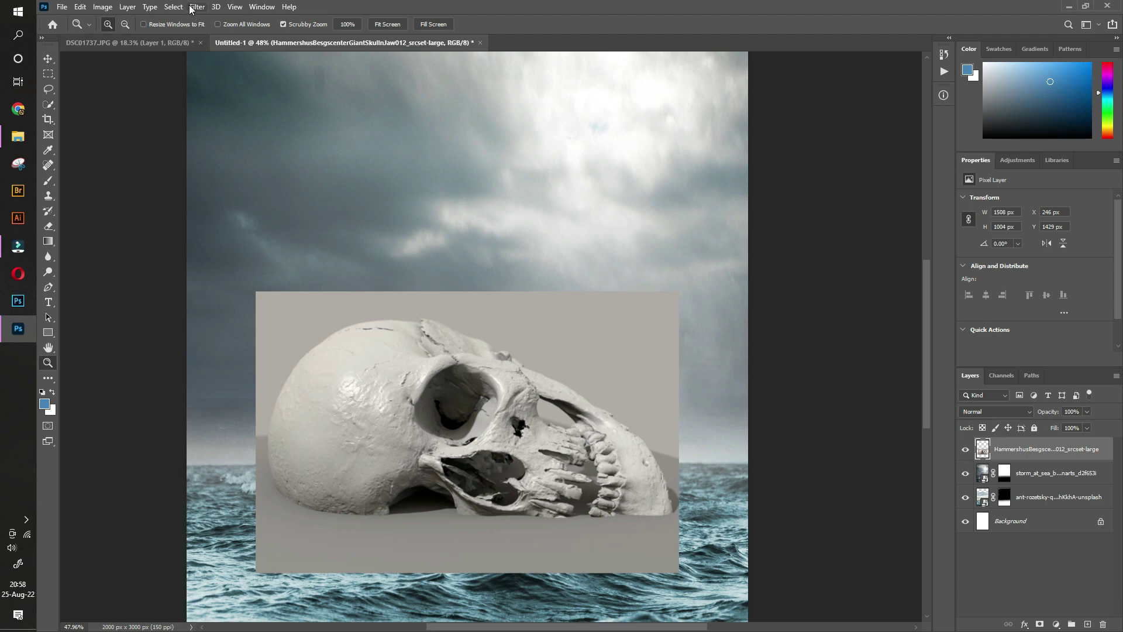
- Select the skull with Select Subject, then invert the selection to the grey backdrop
left_click(173, 8)
left_click(191, 142)
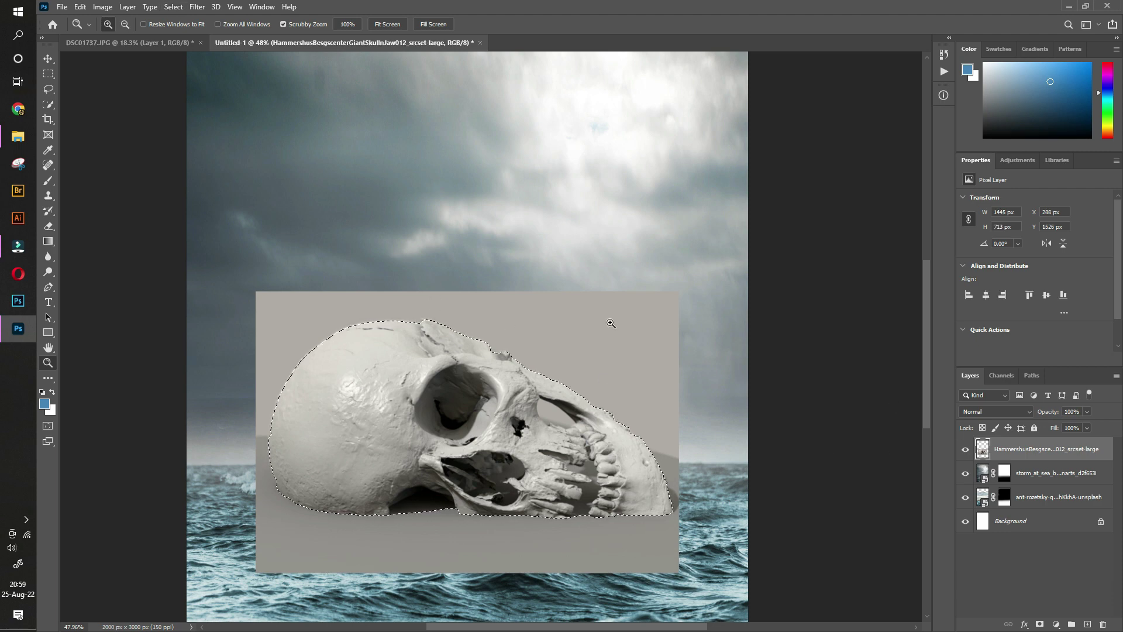
left_click(173, 7)
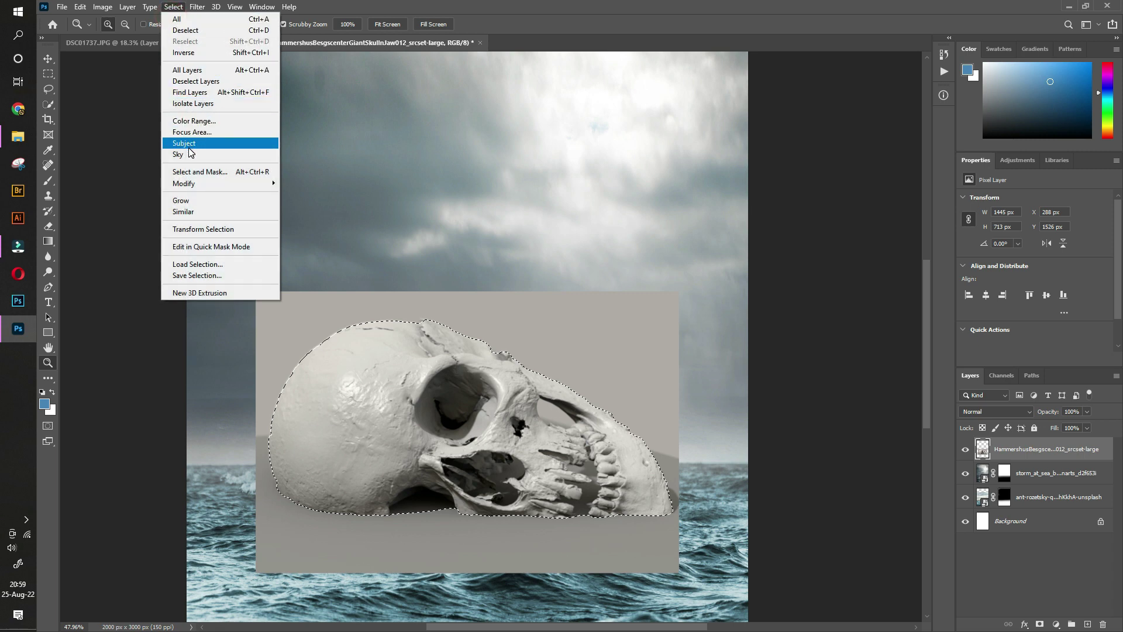
left_click(193, 52)
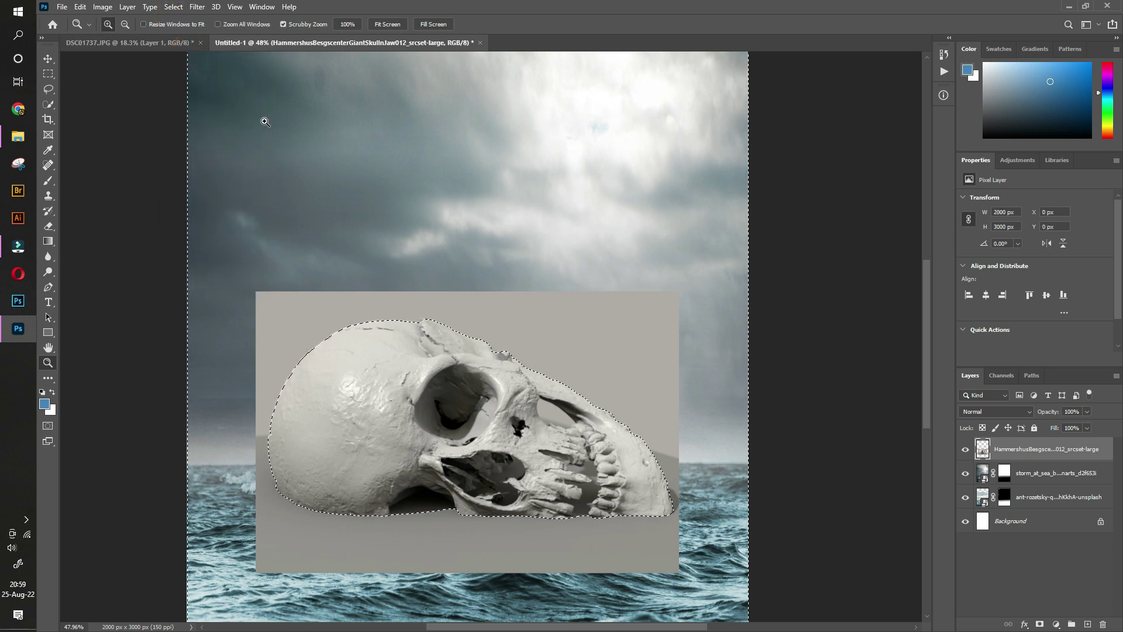
- Delete the grey backdrop, deselect, and add a layer mask to the skull layer
key("Delete")
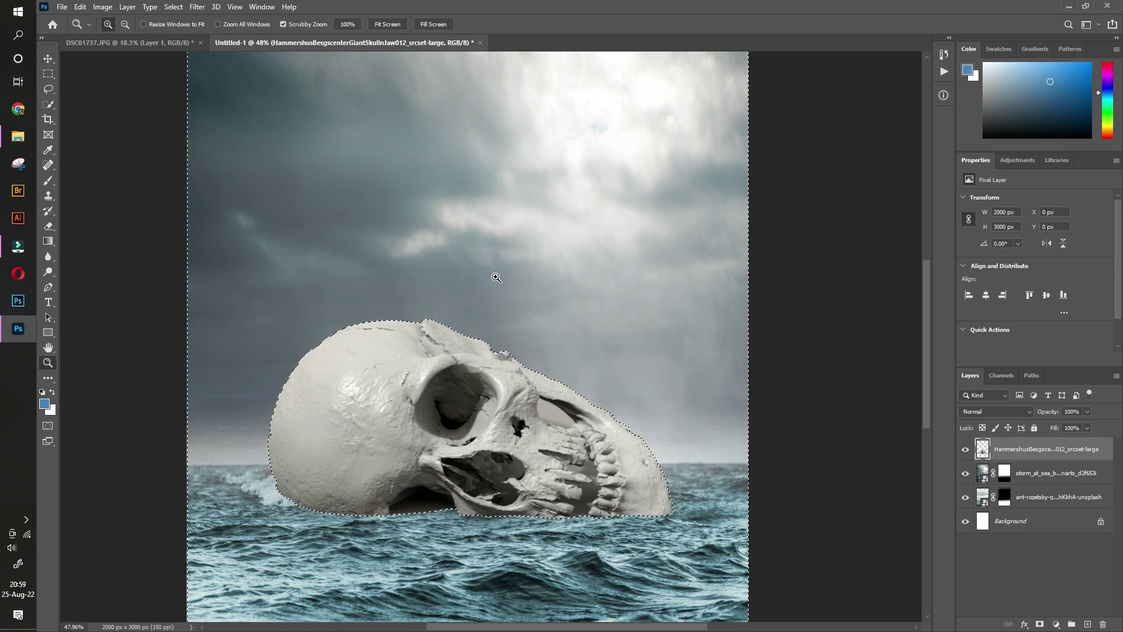
key("ctrl+d")
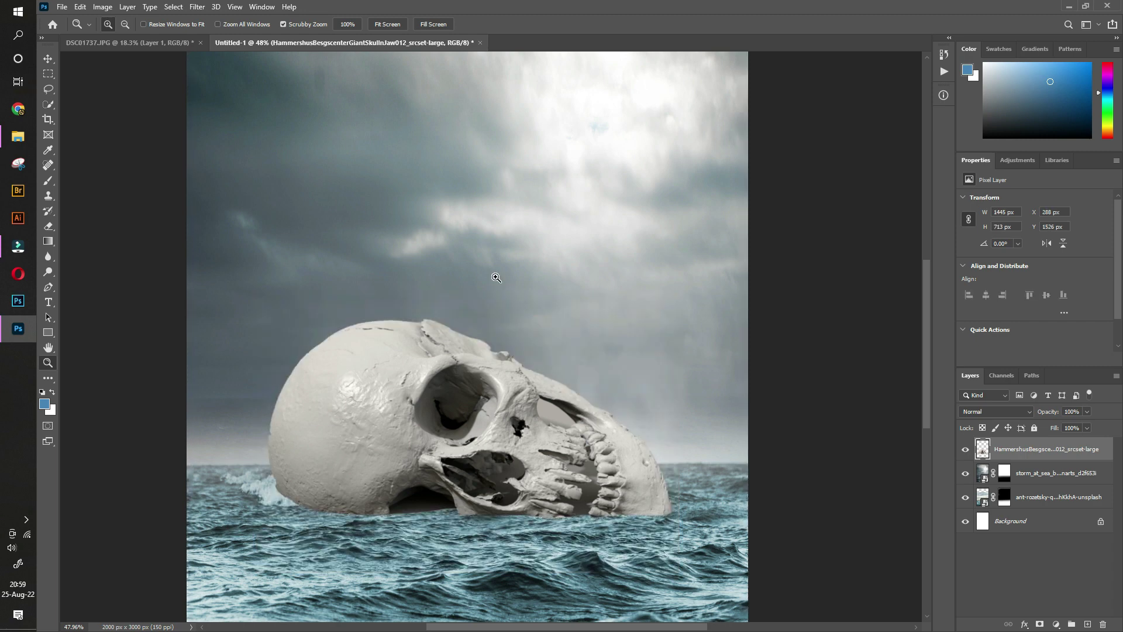
left_click(50, 60)
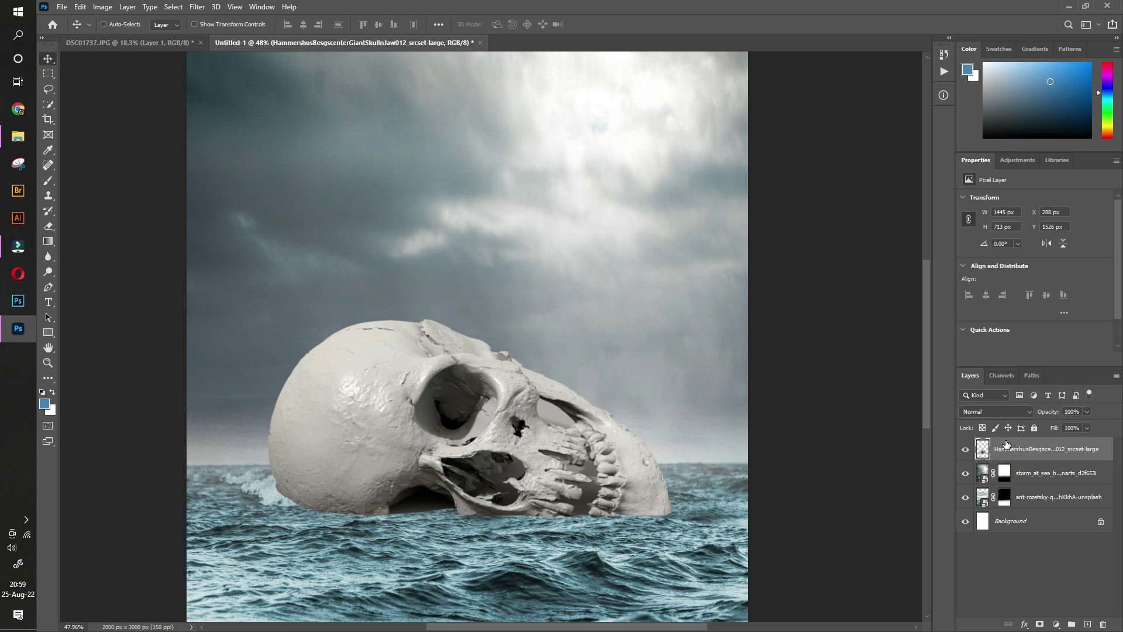
left_click(1040, 624)
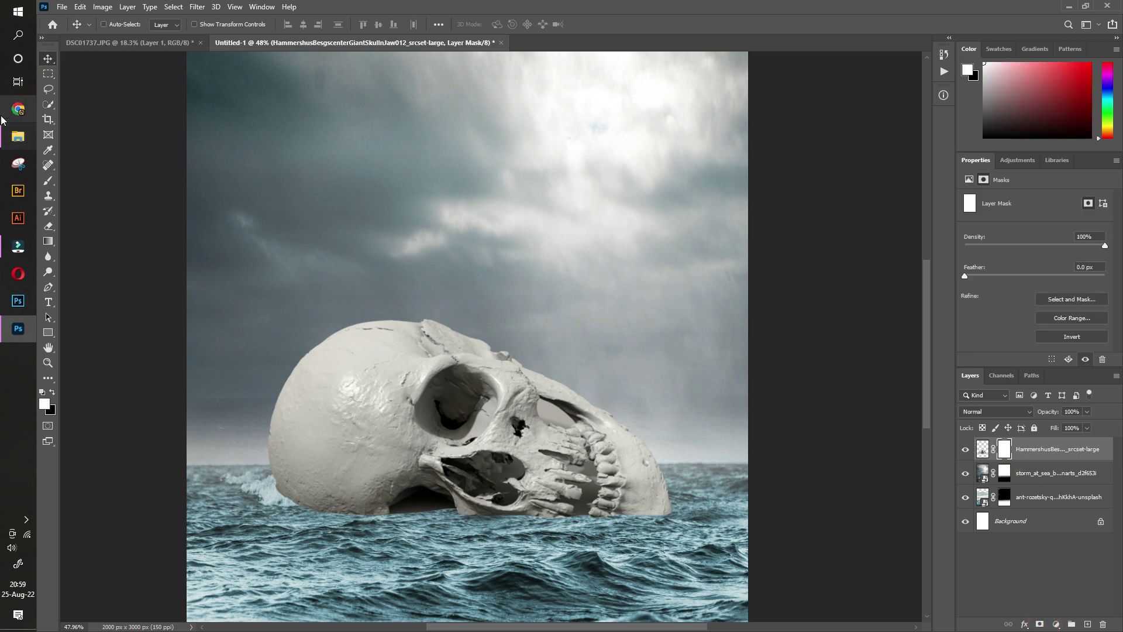
- With a smaller brush, paint black on the skull's mask along its base at the waterline
left_click(46, 184)
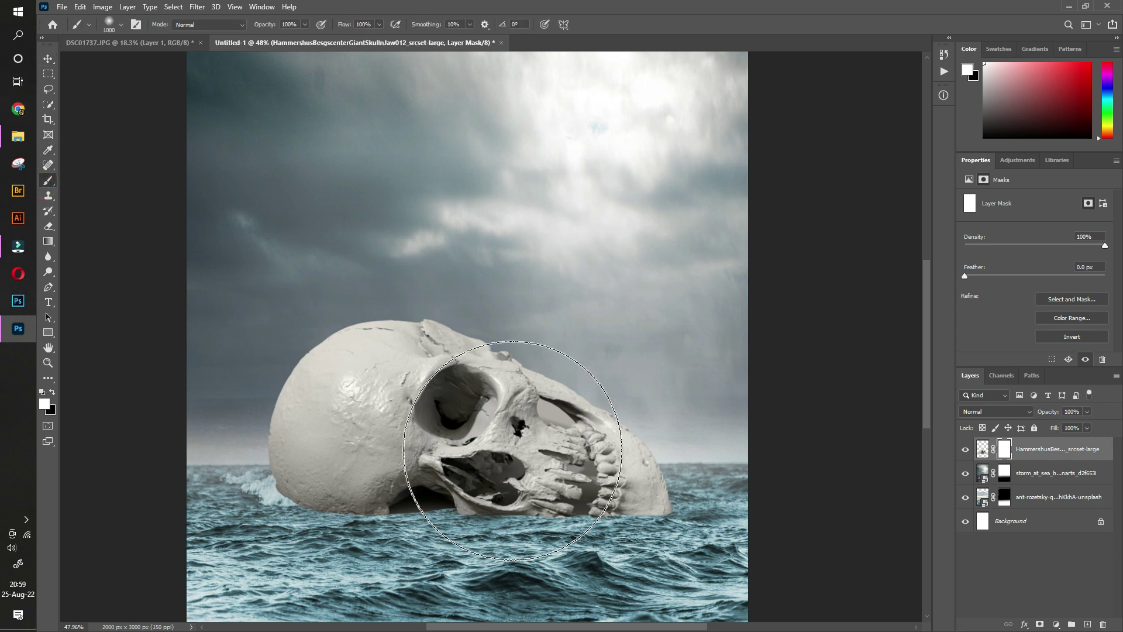
key("bracketleft")
key("bracketleft")
key("bracketleft")
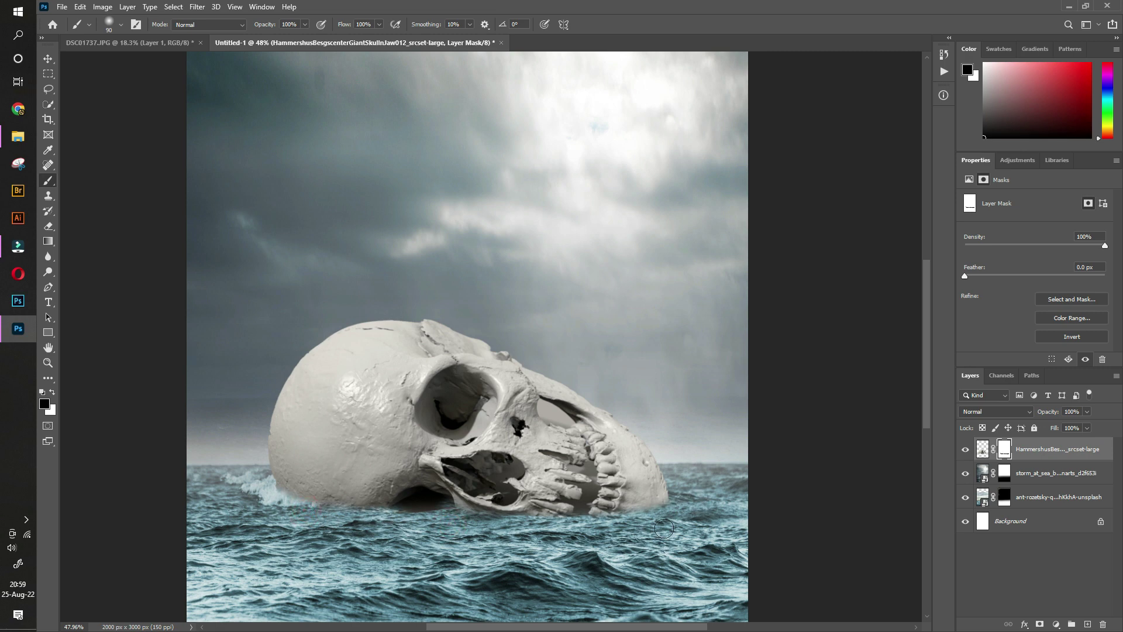
left_click(49, 58)
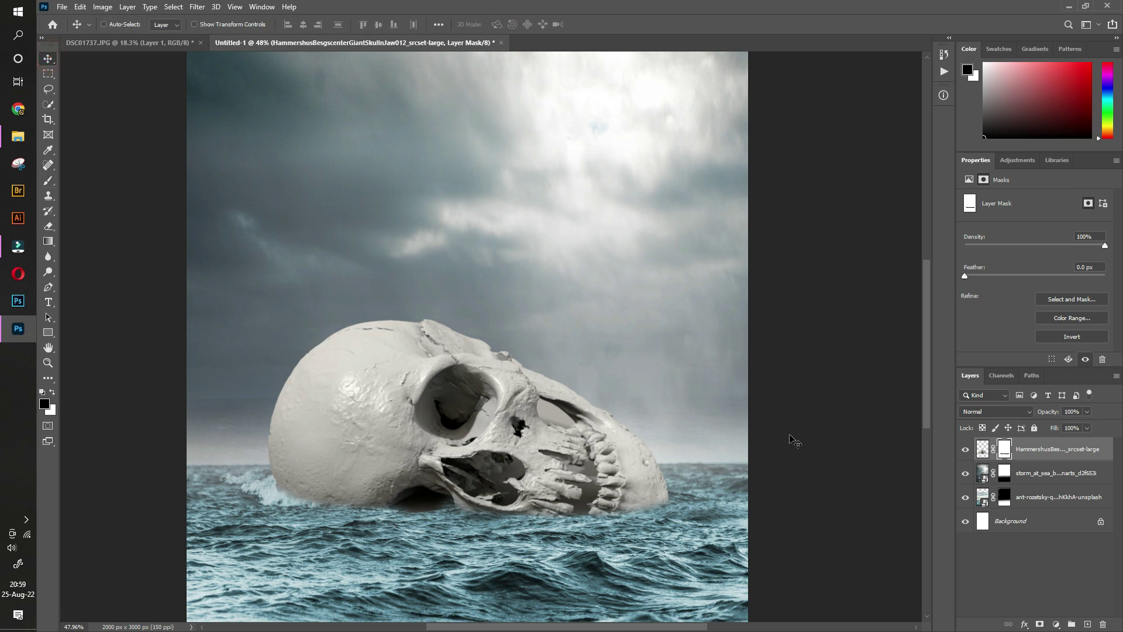
- Quick-select the grey gap above the skull's teeth and mask it out to reveal the sky
left_click(49, 105)
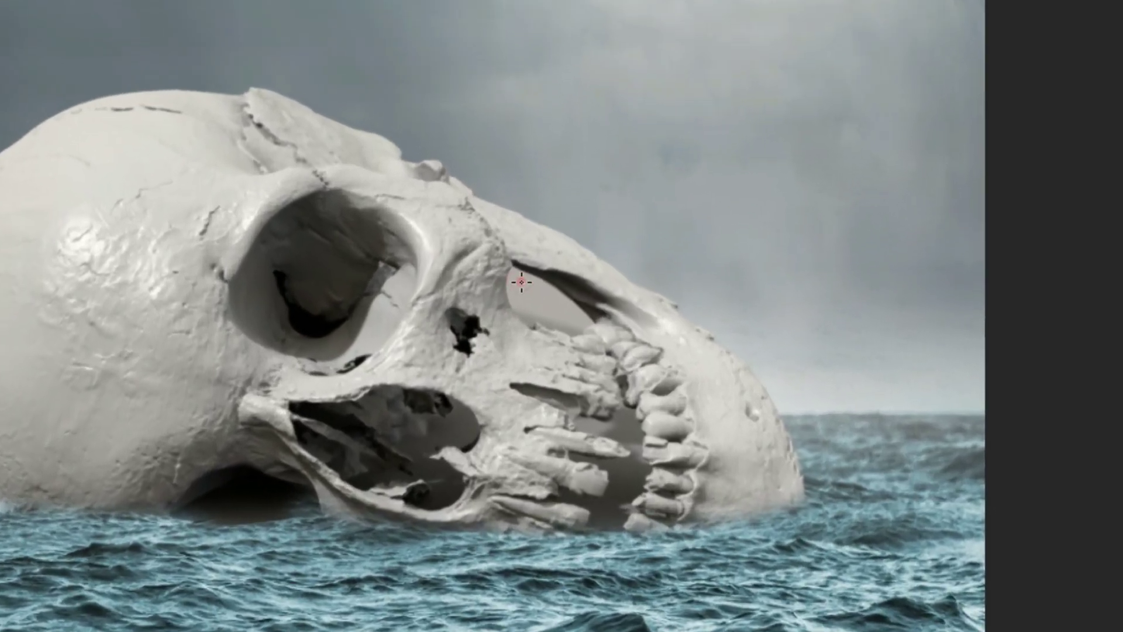
left_click(555, 416)
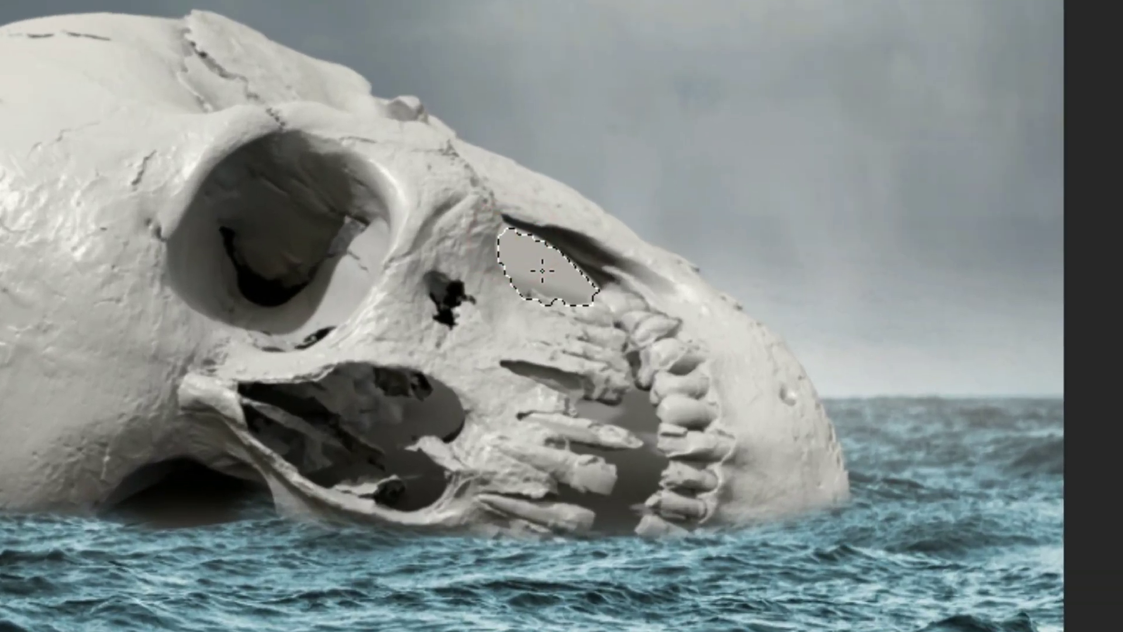
left_click_drag(542, 270, 605, 300)
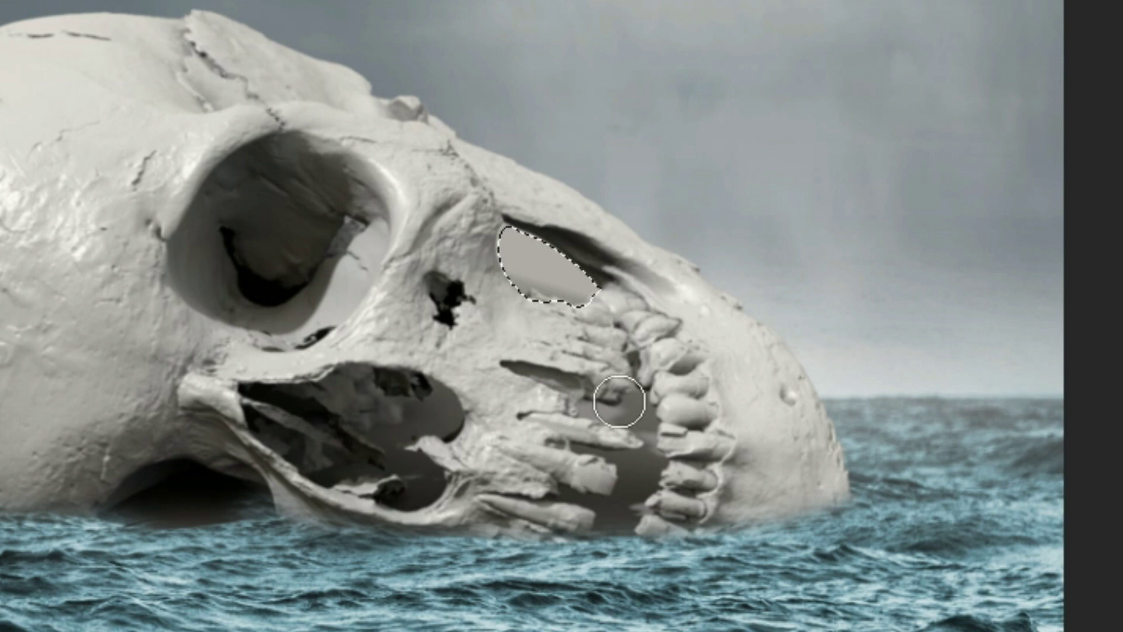
mouse_move(465, 339)
left_mouse_down()
mouse_move(530, 260)
mouse_move(496, 231)
mouse_move(605, 301)
mouse_move(482, 201)
mouse_move(519, 241)
left_mouse_up()
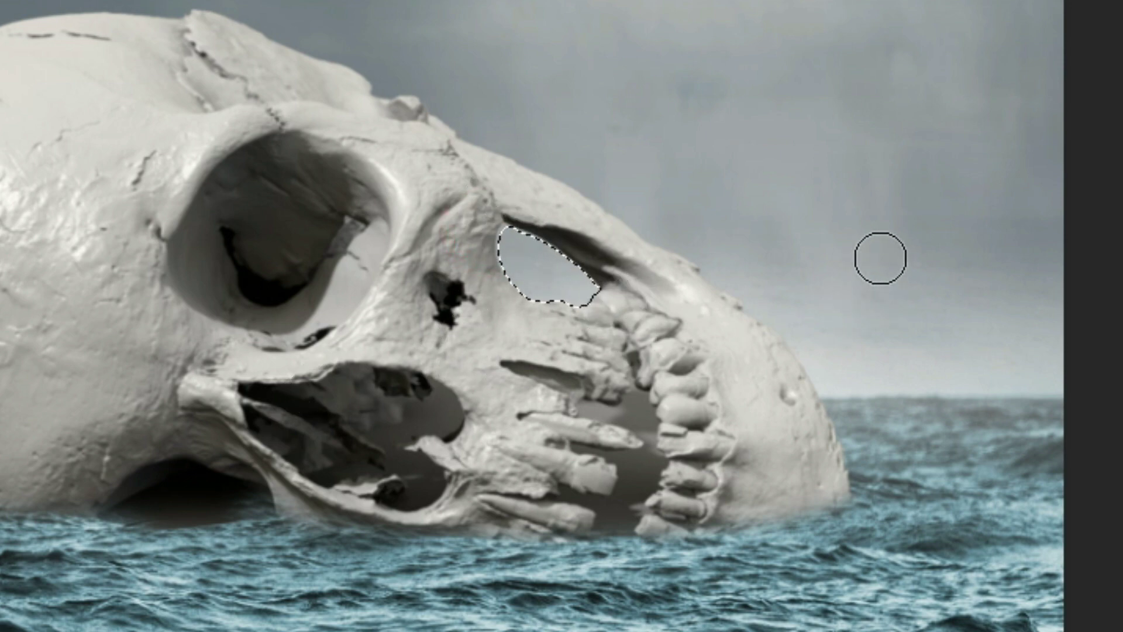
key("ctrl+d")
mouse_move(596, 401)
left_mouse_down()
mouse_move(390, 350)
mouse_move(689, 451)
left_mouse_up()
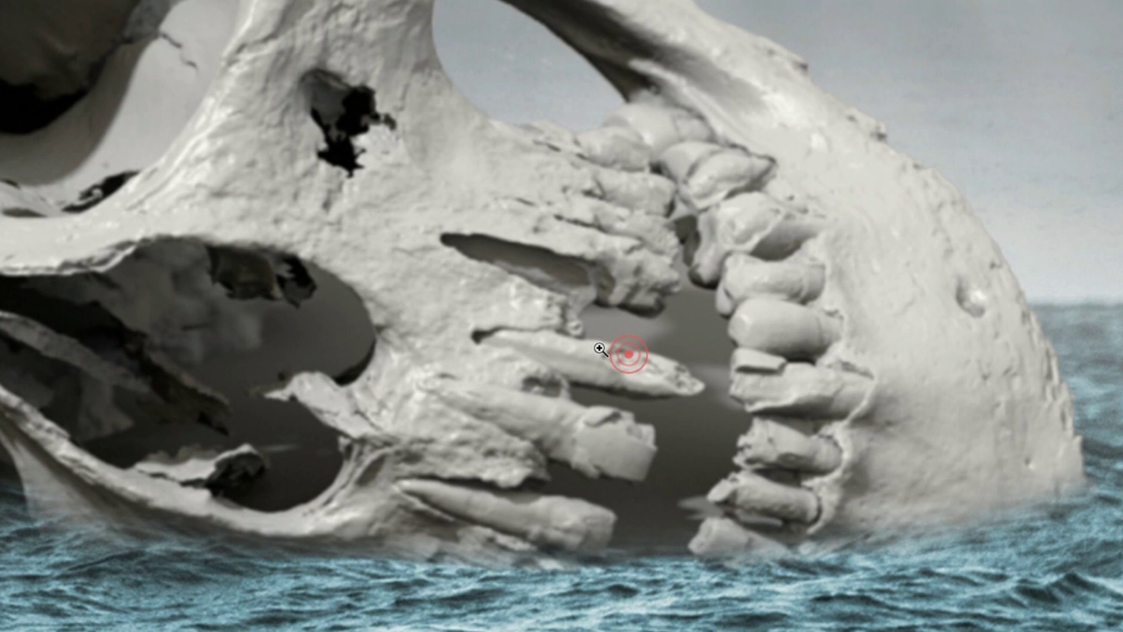
left_click_drag(599, 349, 407, 316)
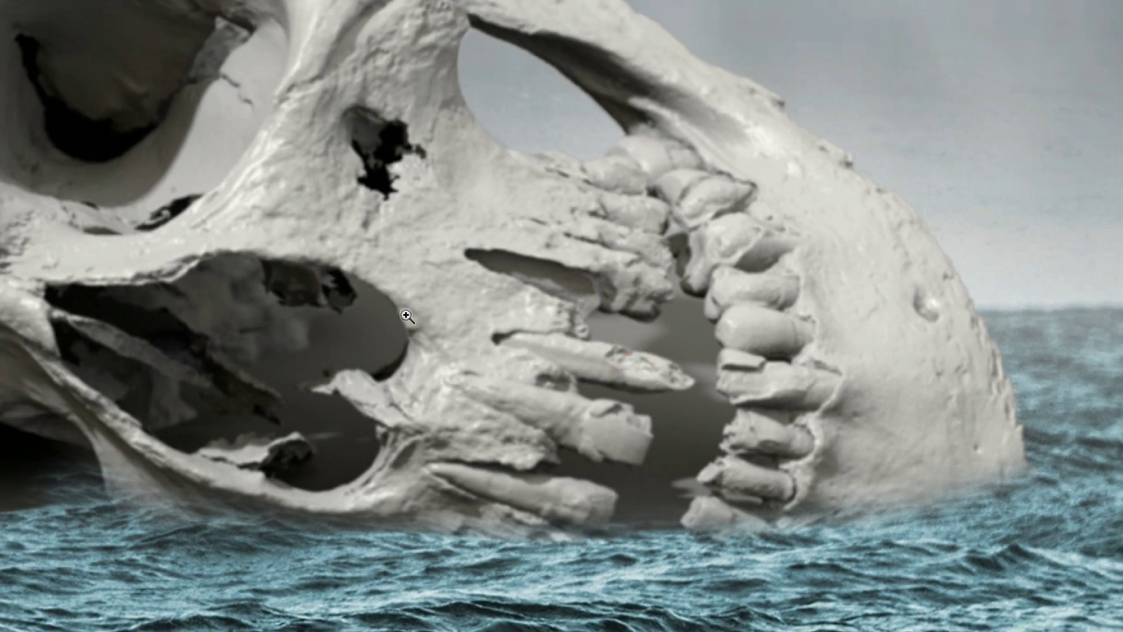
- Select the skull's nasal cavity and mask it out so the sea shows through
left_click(319, 336)
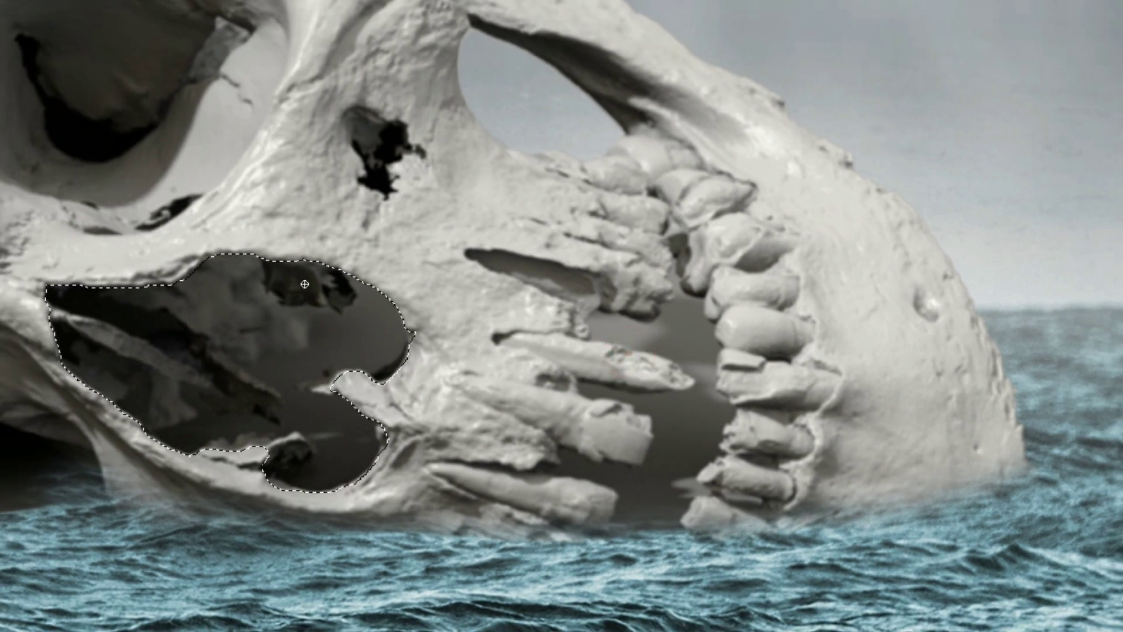
left_click_drag(351, 268, 309, 326)
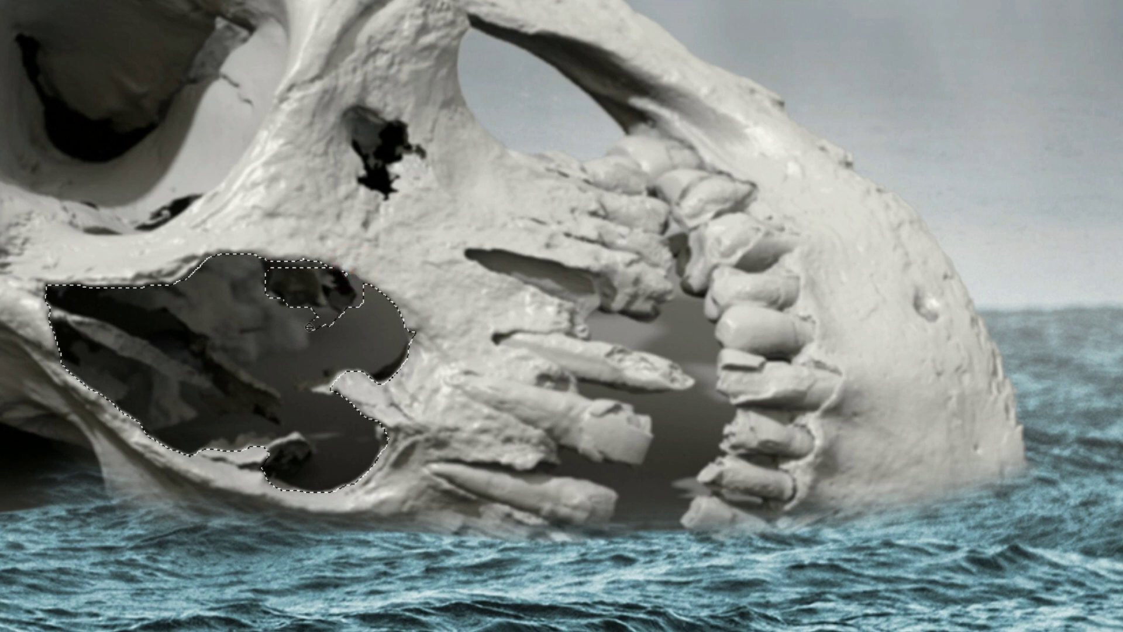
key("ctrl+d")
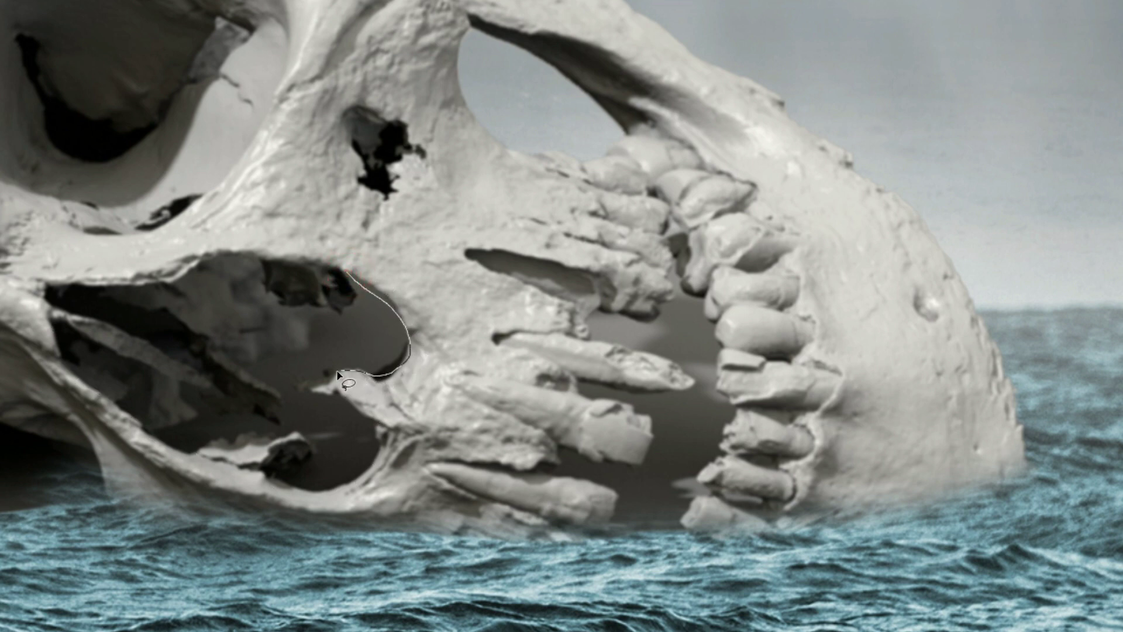
mouse_move(337, 372)
left_mouse_down()
mouse_move(311, 387)
mouse_move(379, 426)
mouse_move(381, 462)
mouse_move(354, 492)
mouse_move(290, 488)
mouse_move(309, 449)
mouse_move(165, 431)
mouse_move(193, 402)
mouse_move(279, 410)
mouse_move(260, 381)
mouse_move(350, 311)
mouse_move(352, 276)
left_mouse_up()
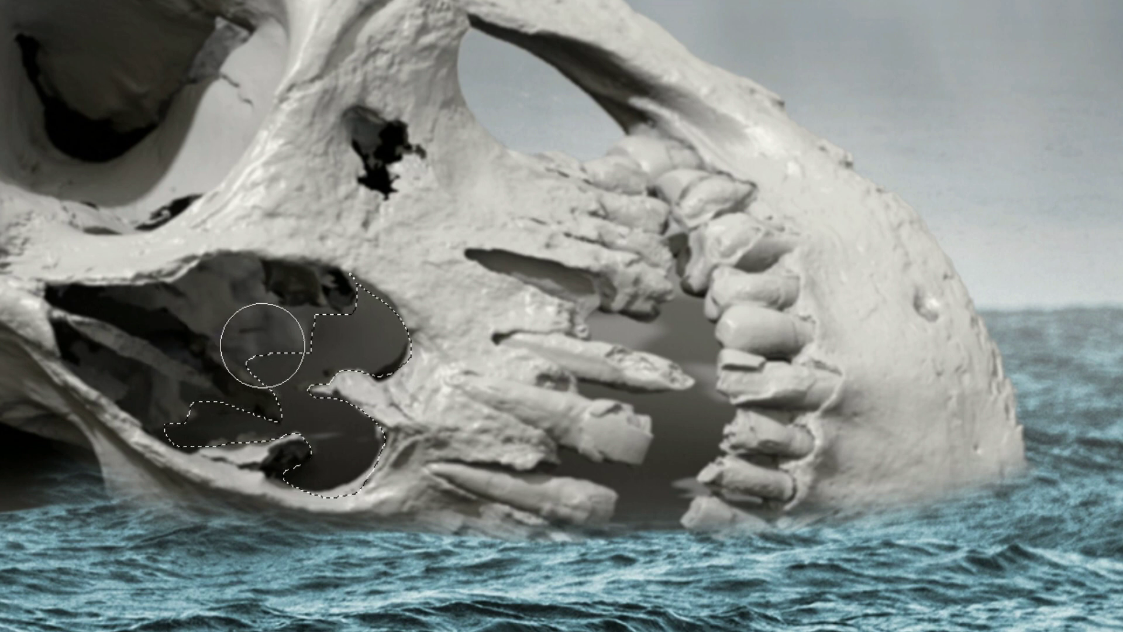
mouse_move(264, 339)
left_mouse_down()
mouse_move(391, 360)
mouse_move(388, 422)
left_mouse_up()
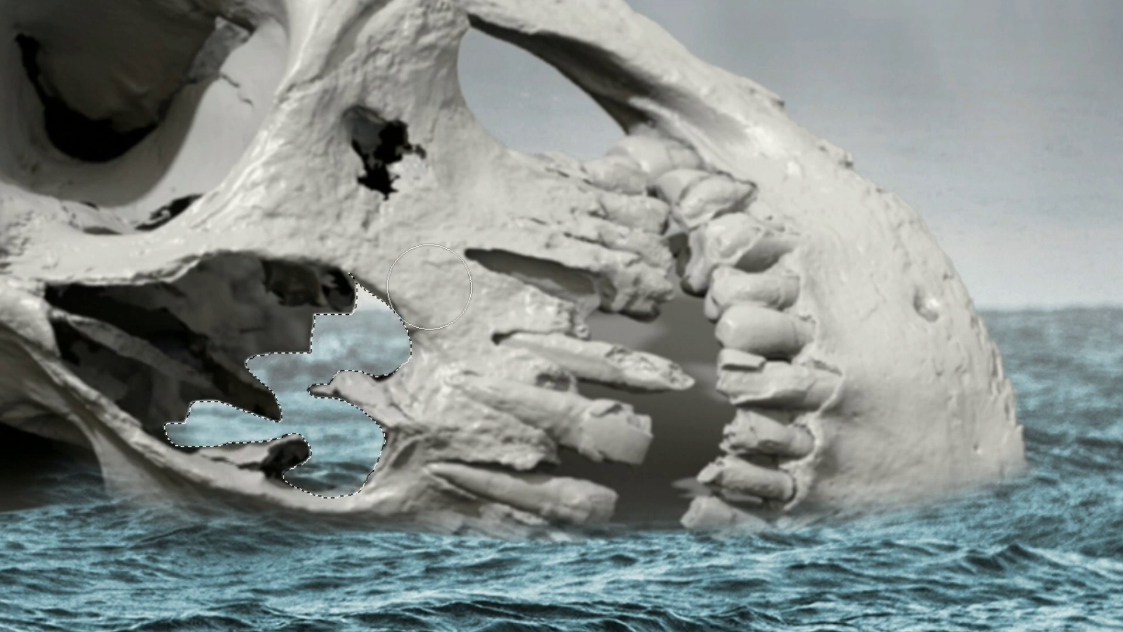
- Lasso the gap behind the skull's rear teeth and mask it out to reveal the waves
key("v")
key("l")
left_click_drag(674, 264, 690, 299)
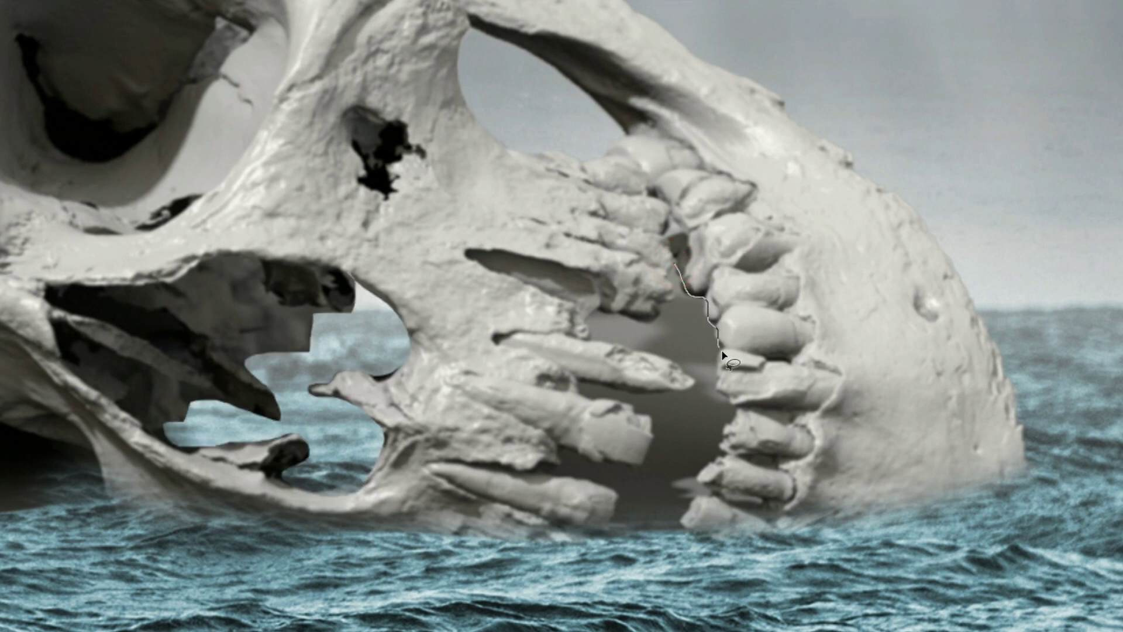
left_click_drag(733, 412, 718, 440)
mouse_move(704, 483)
left_mouse_down()
mouse_move(680, 534)
mouse_move(611, 538)
left_mouse_up()
mouse_move(618, 494)
left_mouse_down()
mouse_move(563, 453)
mouse_move(636, 449)
mouse_move(674, 392)
mouse_move(585, 335)
mouse_move(641, 349)
left_mouse_up()
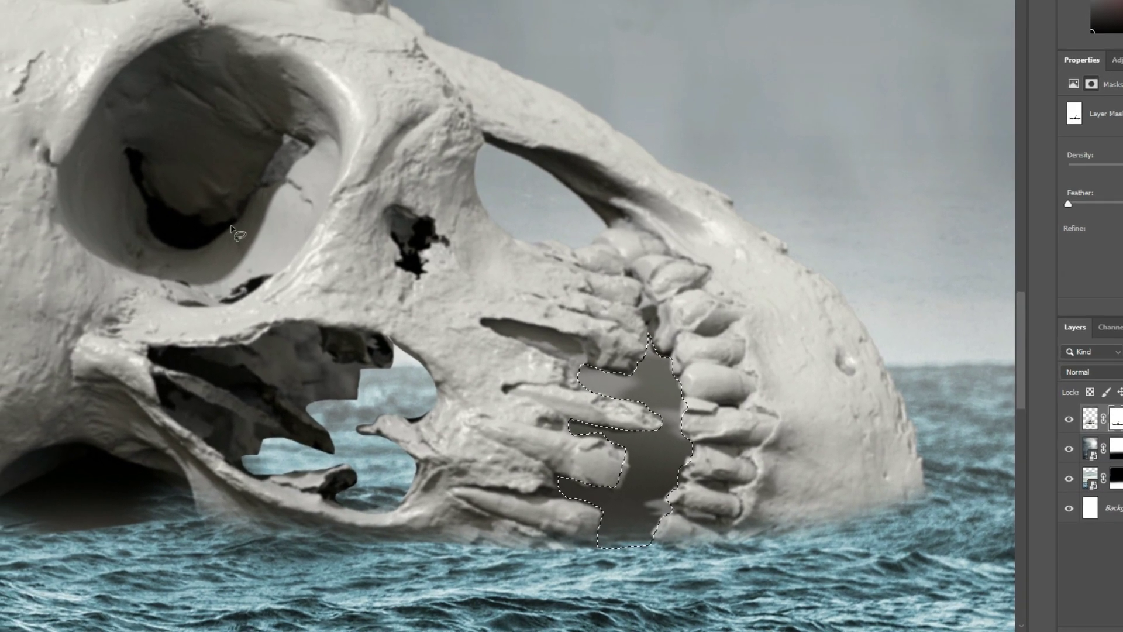
key("b")
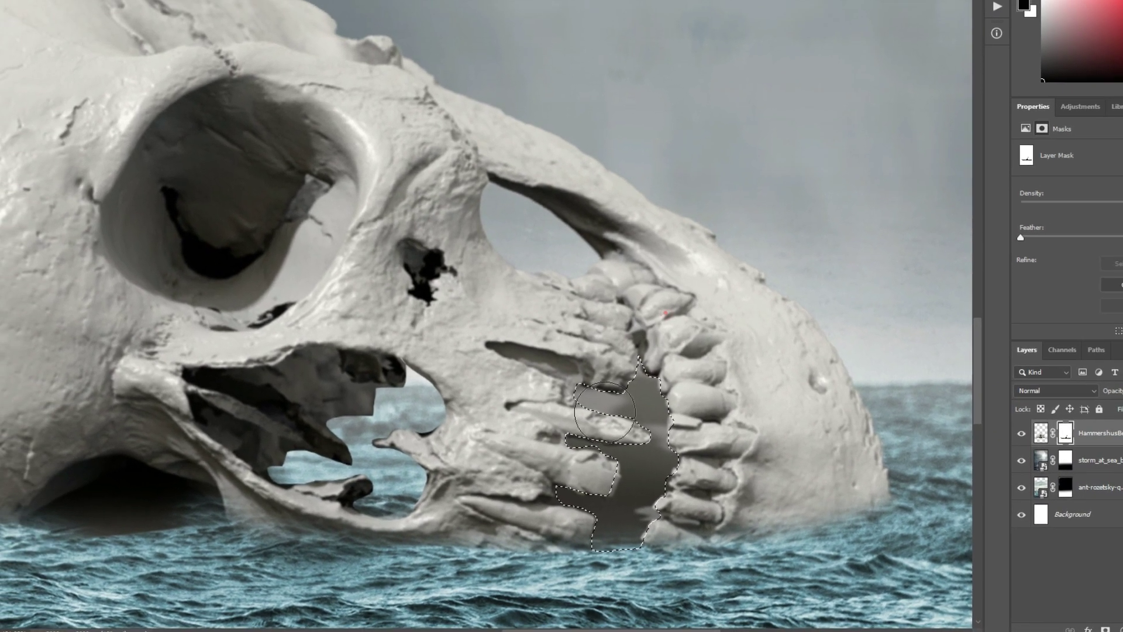
left_click_drag(605, 412, 564, 543)
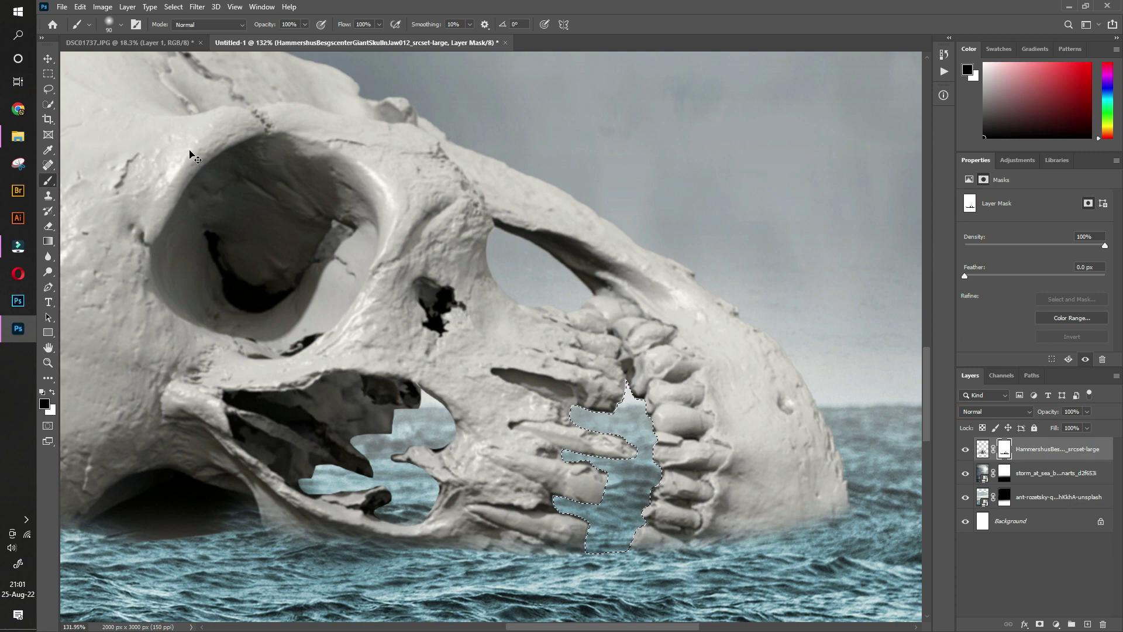
key("ctrl+d")
- Drag the woman in the red dress from her photo document into the skull composite
left_click(47, 362)
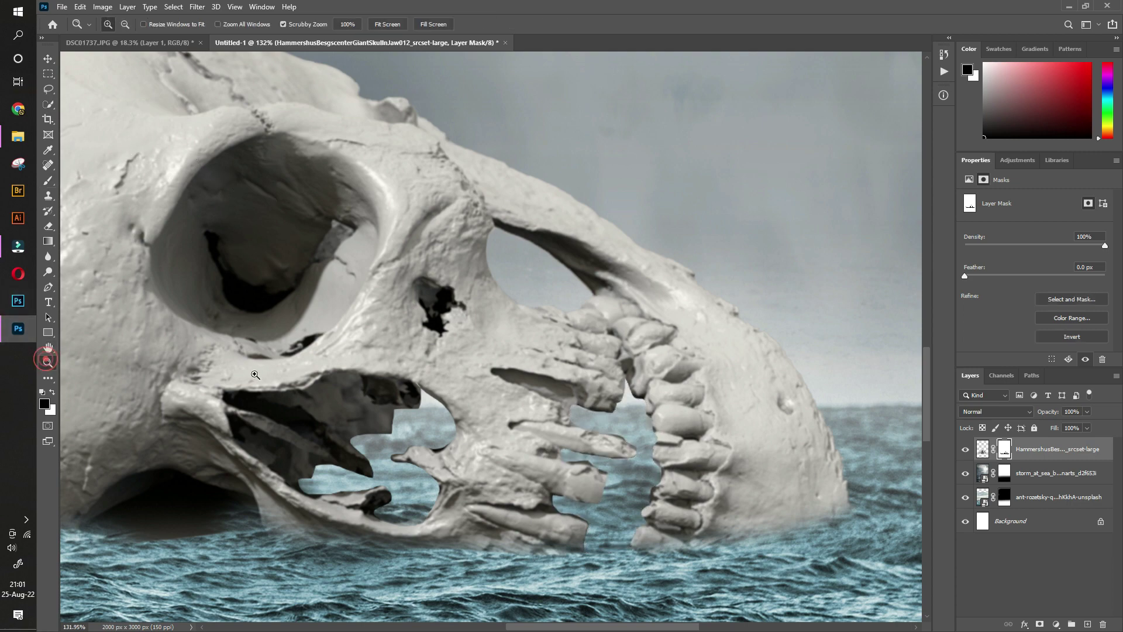
mouse_move(519, 291)
left_mouse_down()
mouse_move(577, 266)
mouse_move(602, 294)
mouse_move(565, 311)
left_mouse_up()
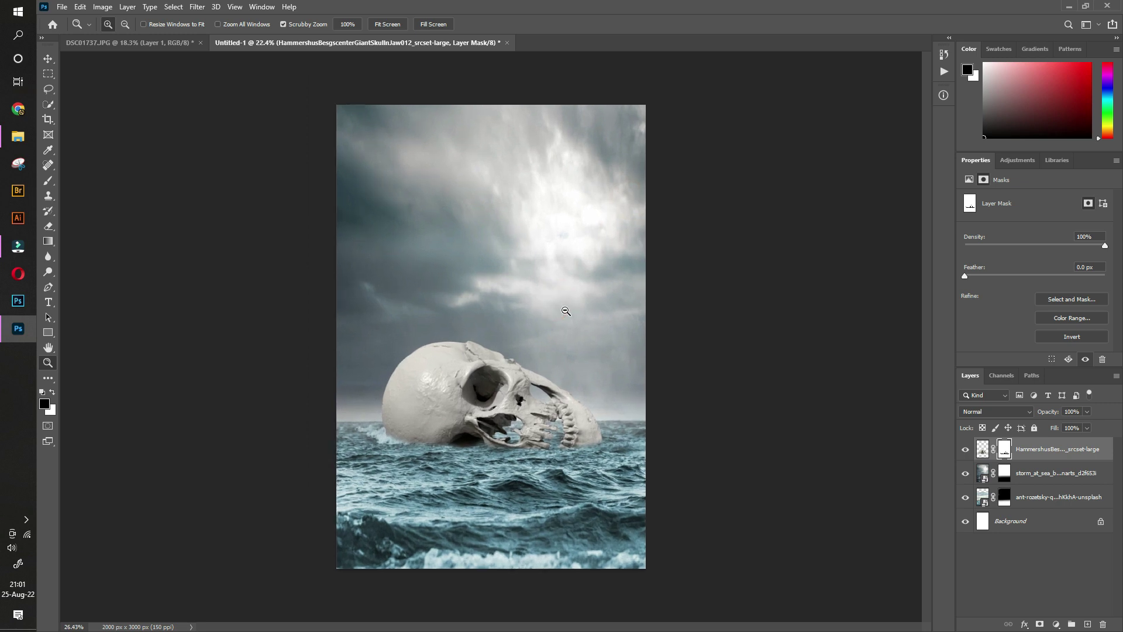
left_click(48, 60)
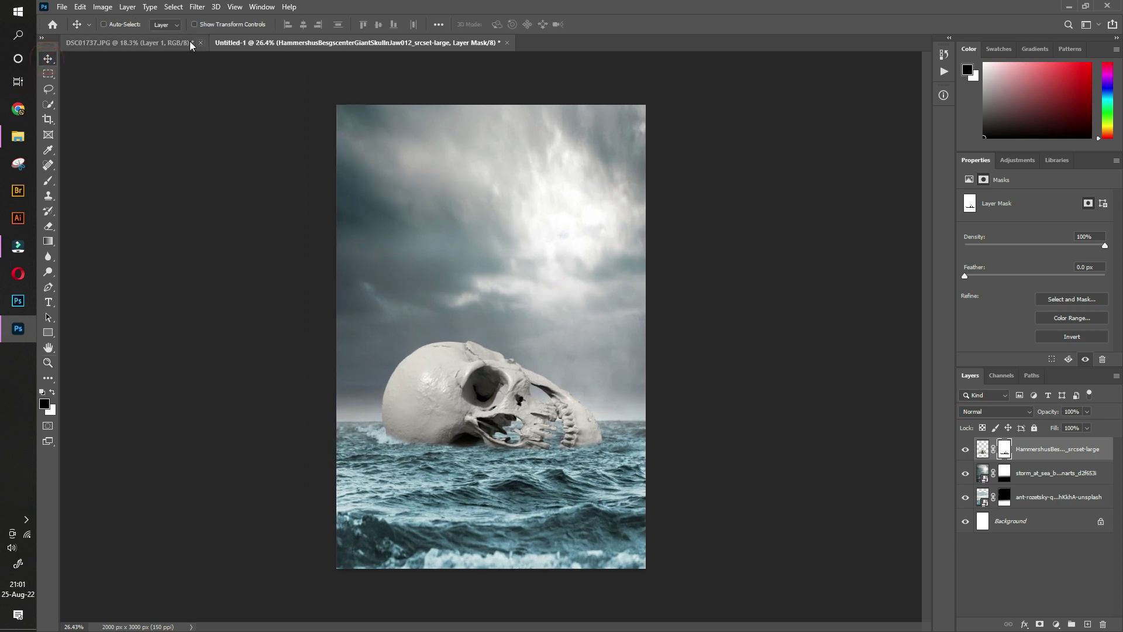
left_click(163, 44)
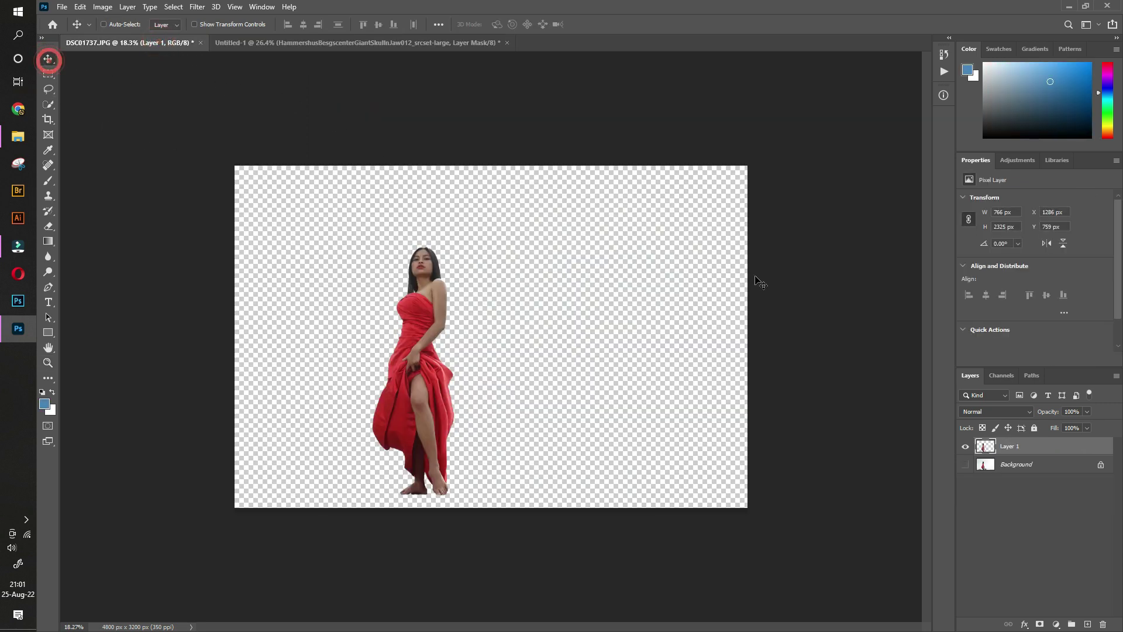
left_click_drag(436, 289, 379, 45)
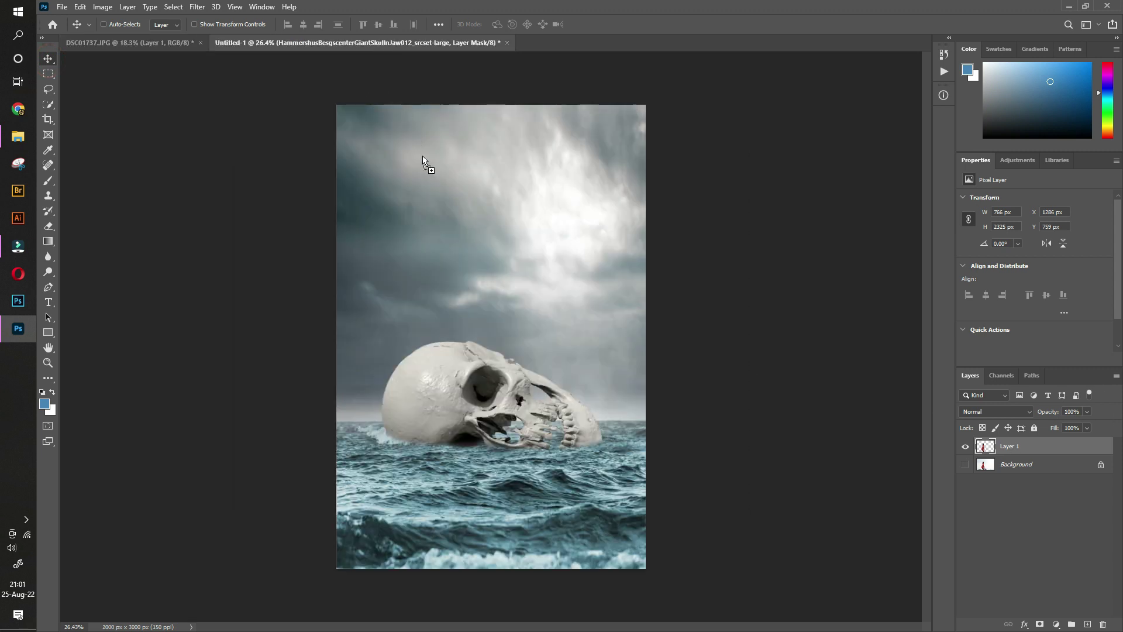
mouse_move(481, 240)
left_mouse_down()
mouse_move(507, 276)
mouse_move(519, 360)
left_mouse_up()
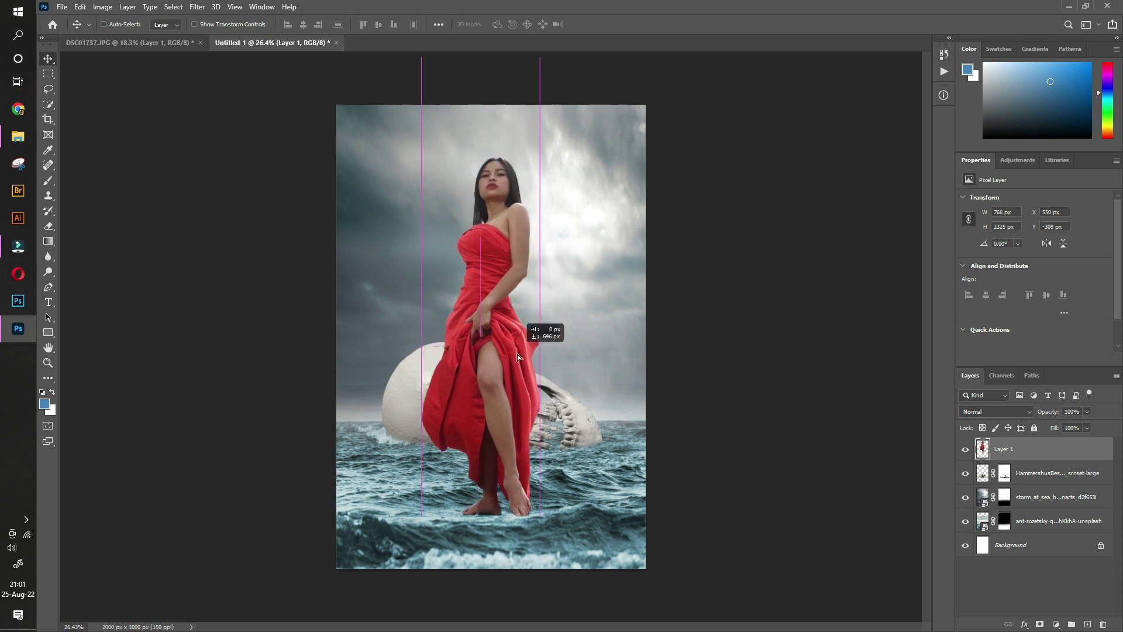
- Scale the woman to about 43% (334×1011 px) and stand her on the skull's top
key("ctrl+t")
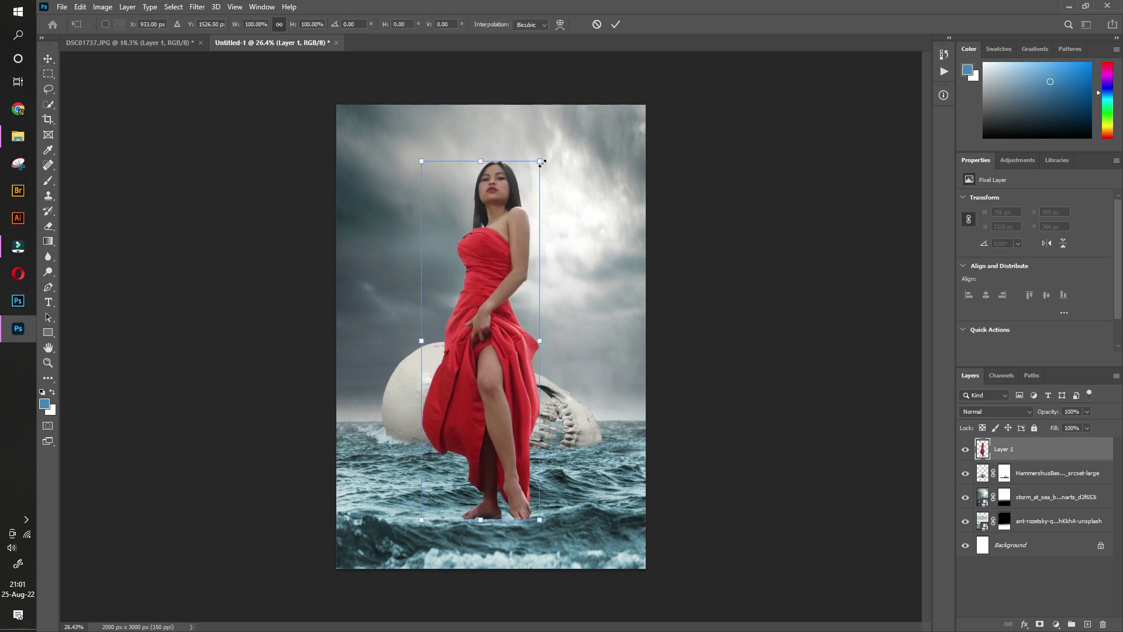
left_click_drag(541, 163, 489, 324)
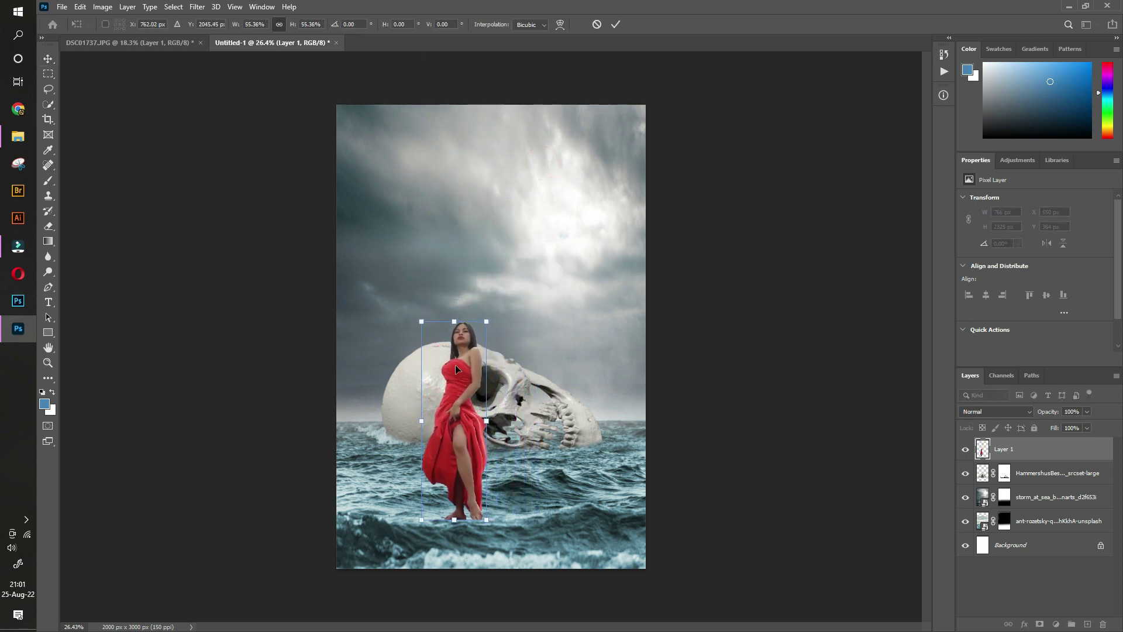
left_click_drag(455, 369, 492, 208)
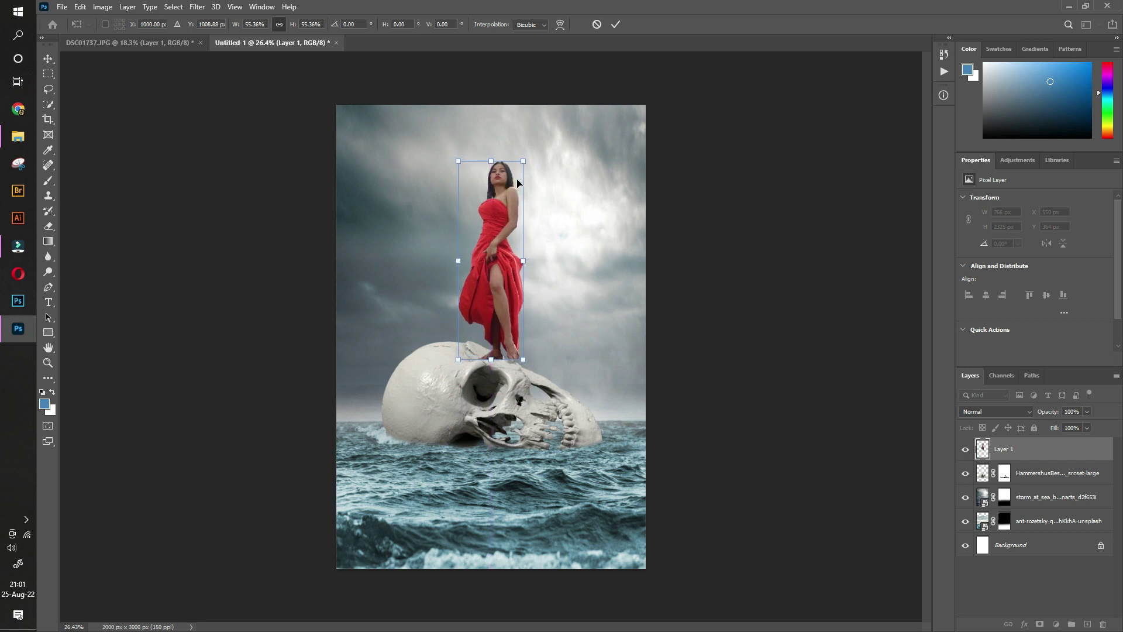
left_click_drag(523, 163, 512, 198)
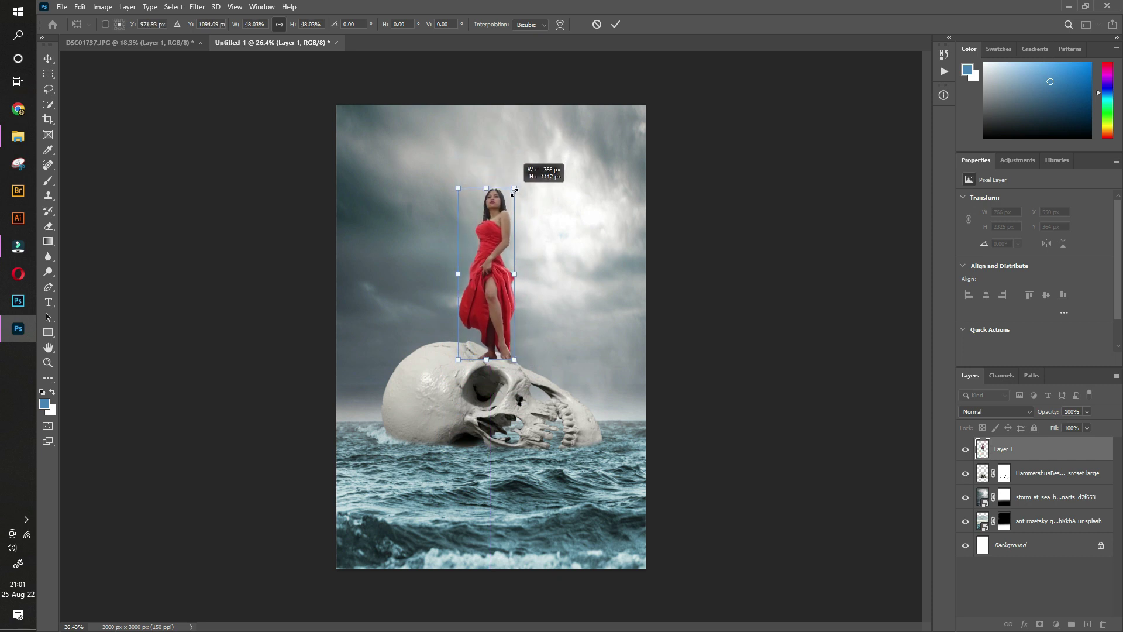
left_click_drag(511, 197, 508, 200)
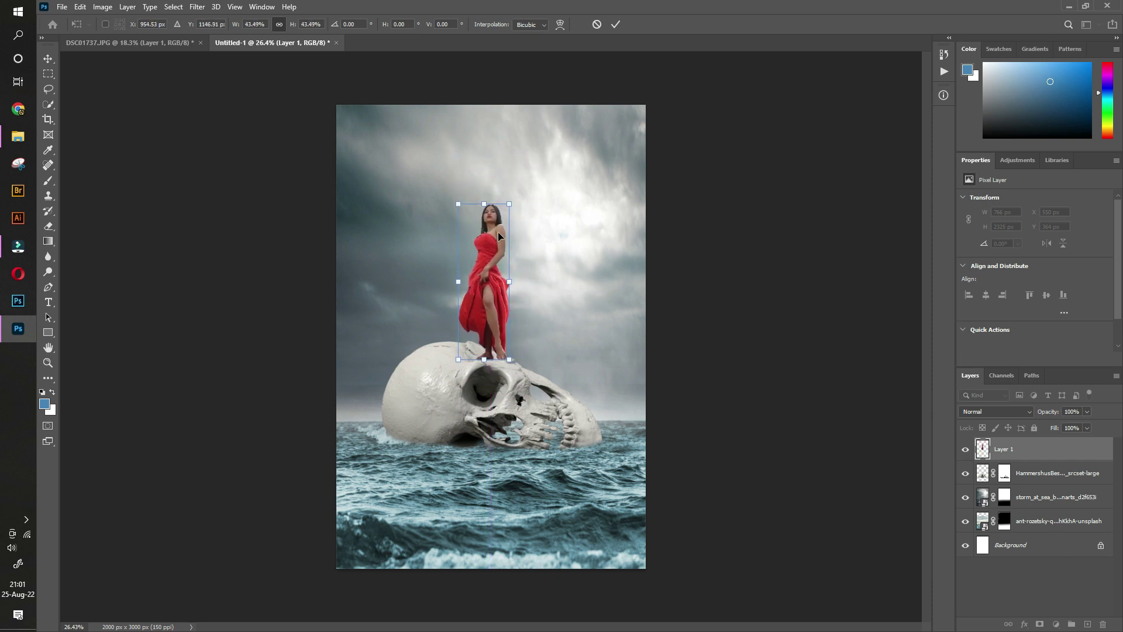
left_click_drag(494, 241, 500, 246)
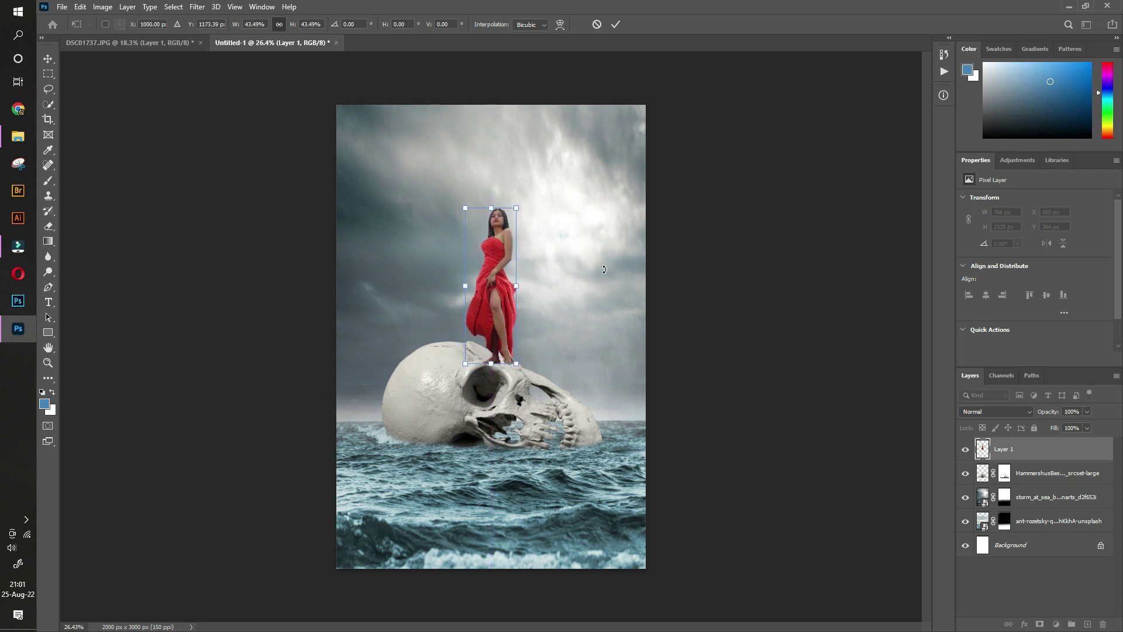
key("Return")
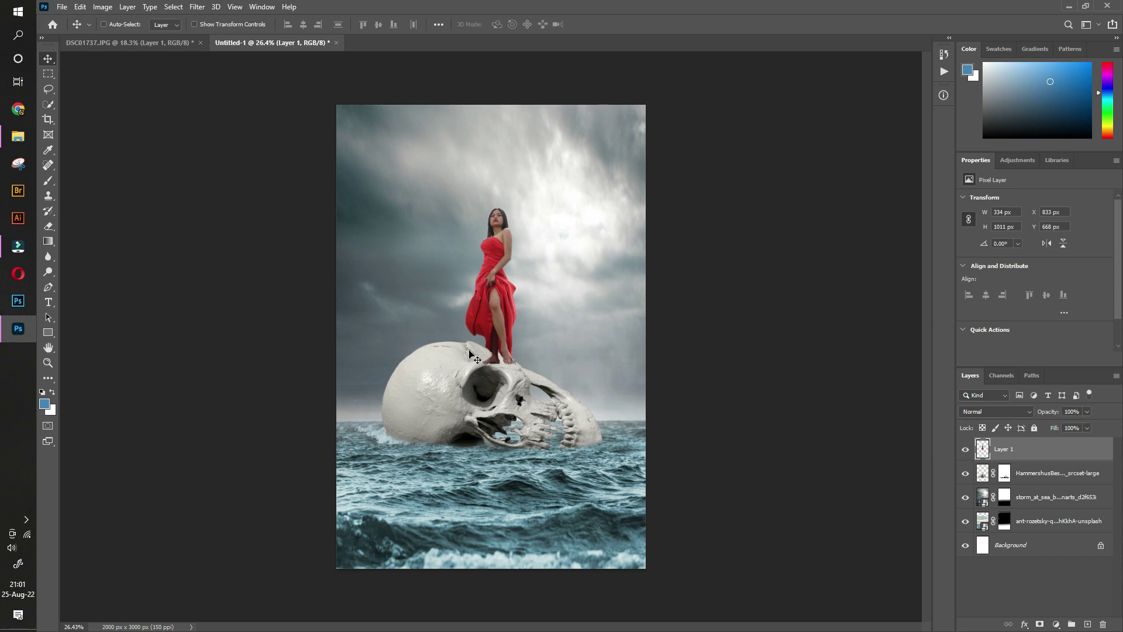
- Zoom in on the feet and nudge the woman so her feet touch the skull top
left_click(47, 362)
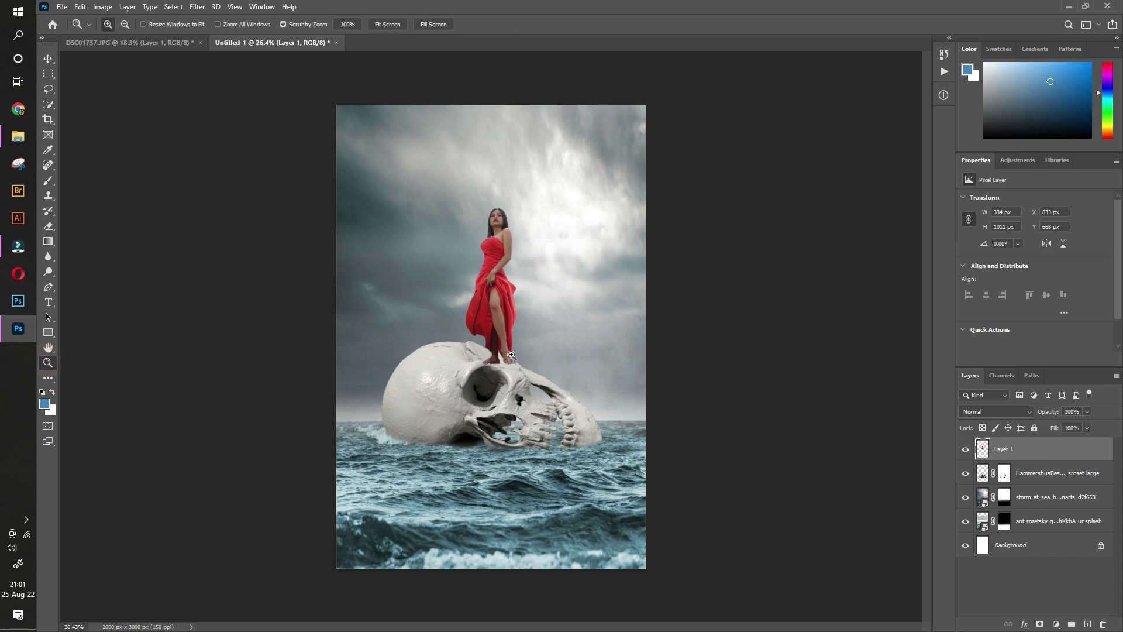
left_click_drag(511, 355, 425, 311)
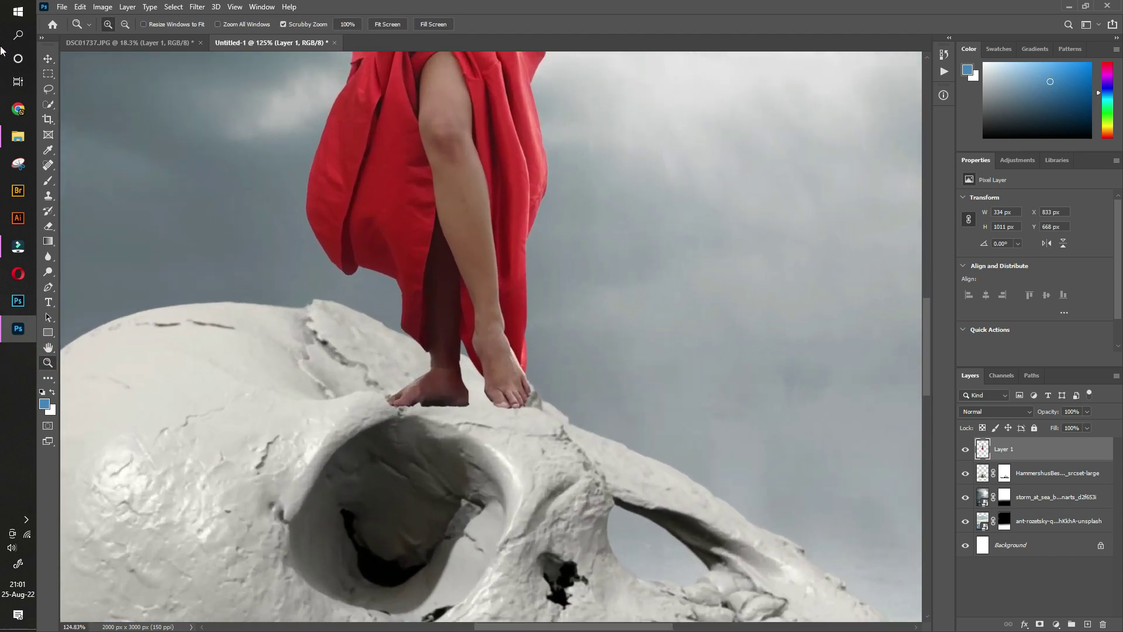
left_click(50, 62)
left_click_drag(455, 152, 466, 166)
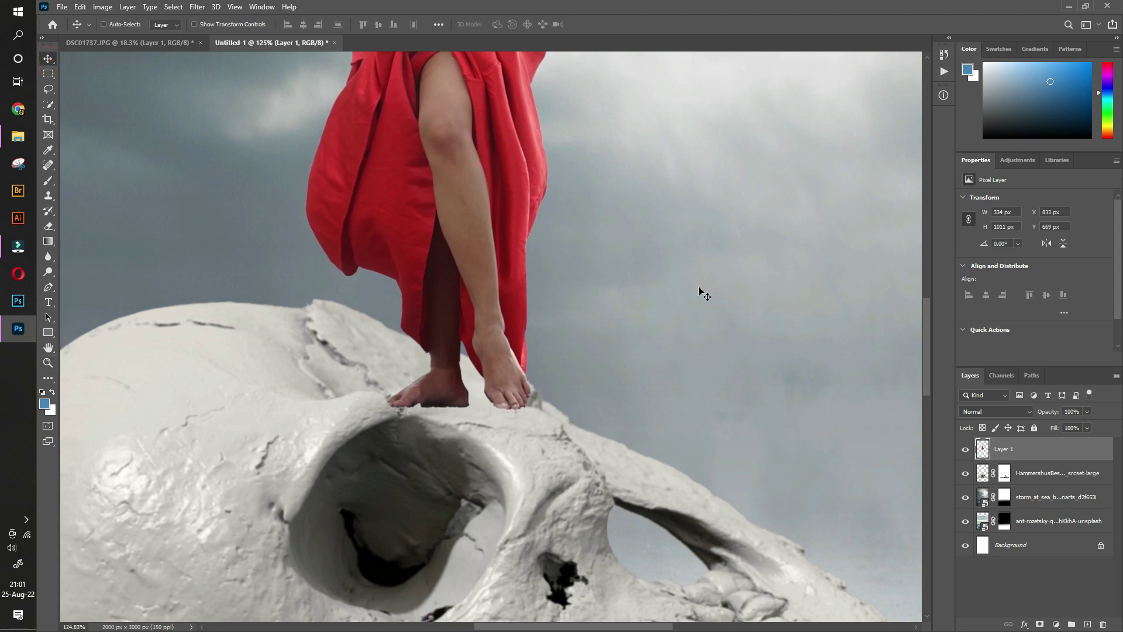
- Test lasso selections on the small patch beneath the woman's left foot, then zoom back out
left_click(48, 91)
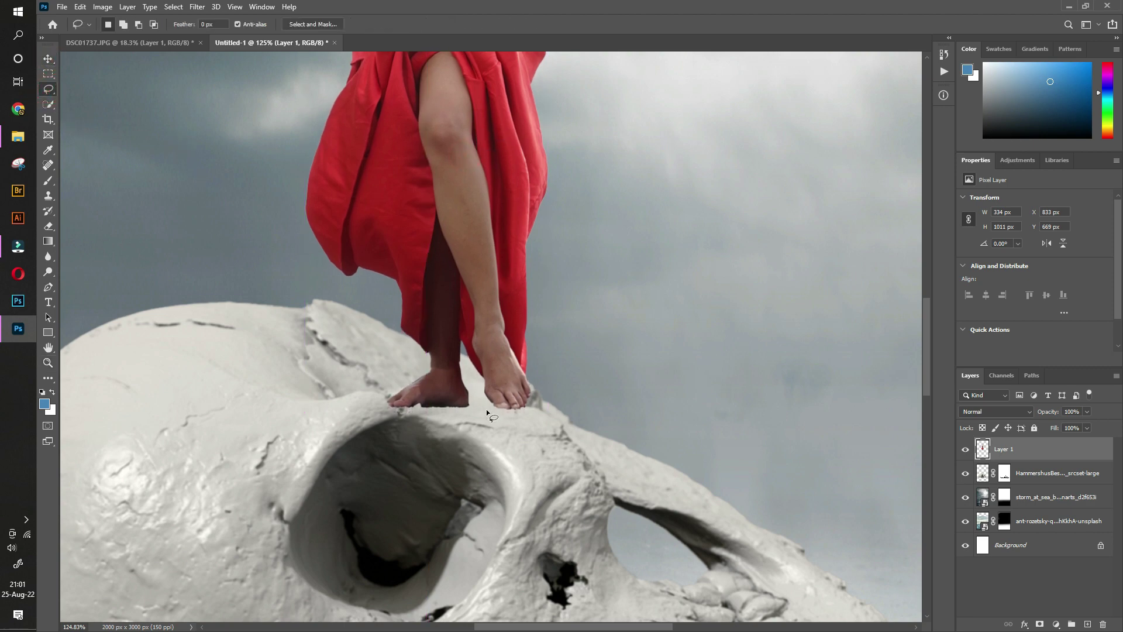
left_click_drag(468, 385, 470, 401)
left_click_drag(466, 419, 460, 413)
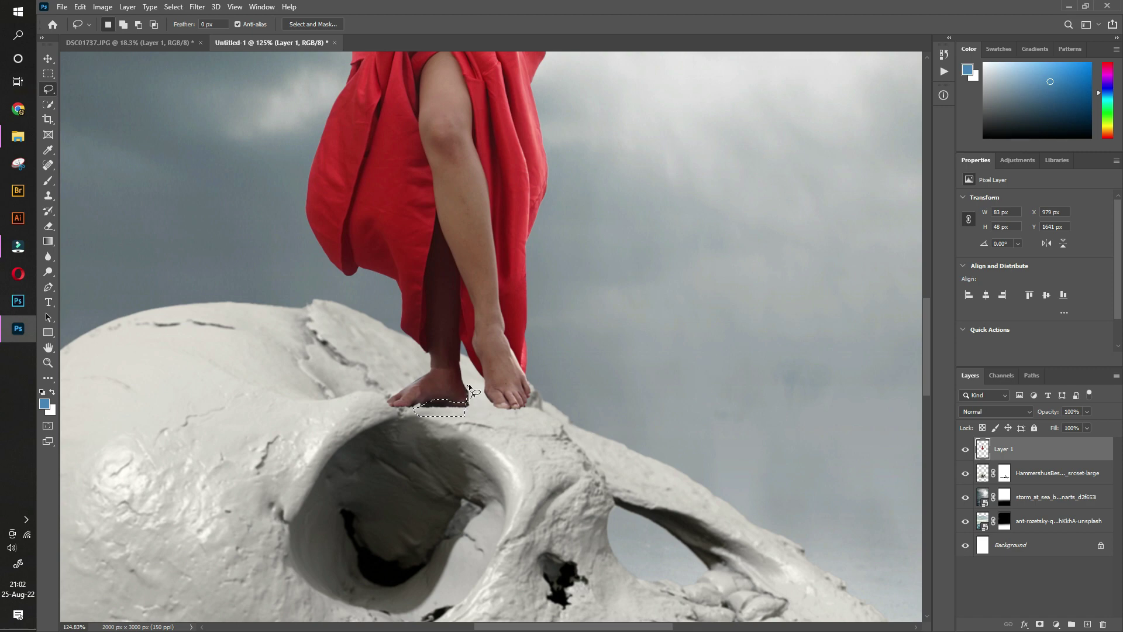
left_click(471, 418)
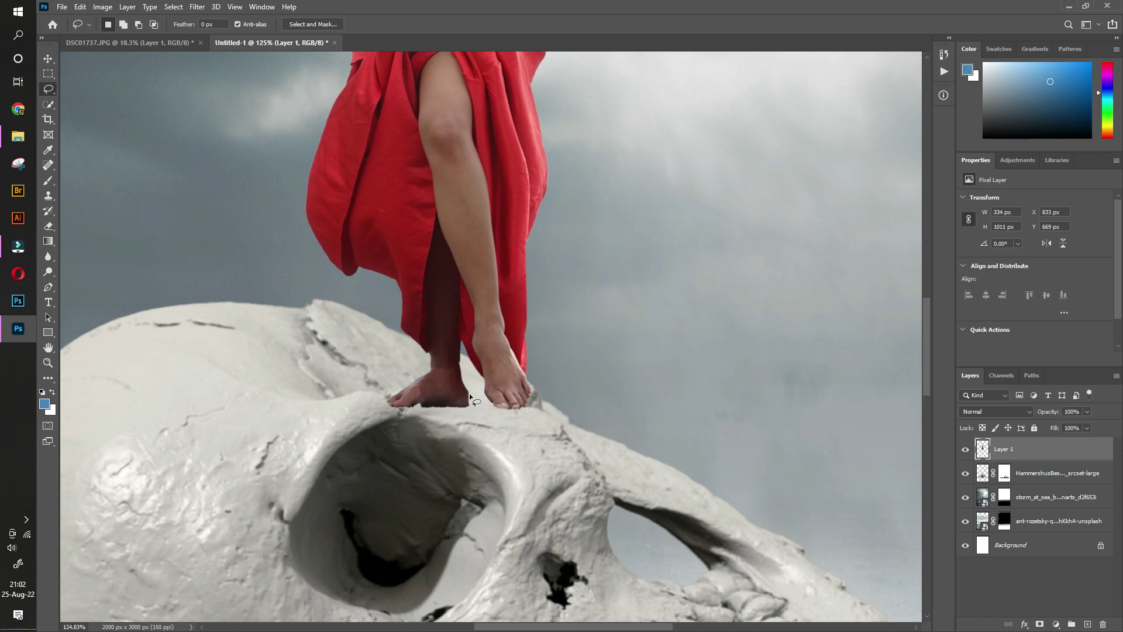
left_click_drag(470, 397, 461, 403)
left_click_drag(476, 405, 478, 414)
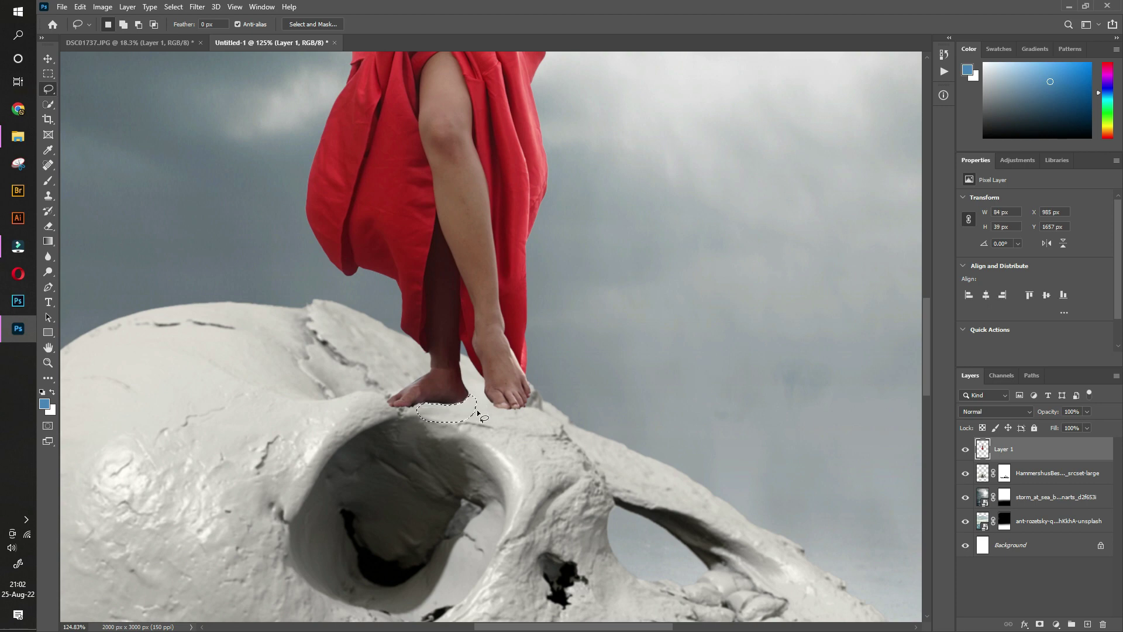
left_click(478, 414)
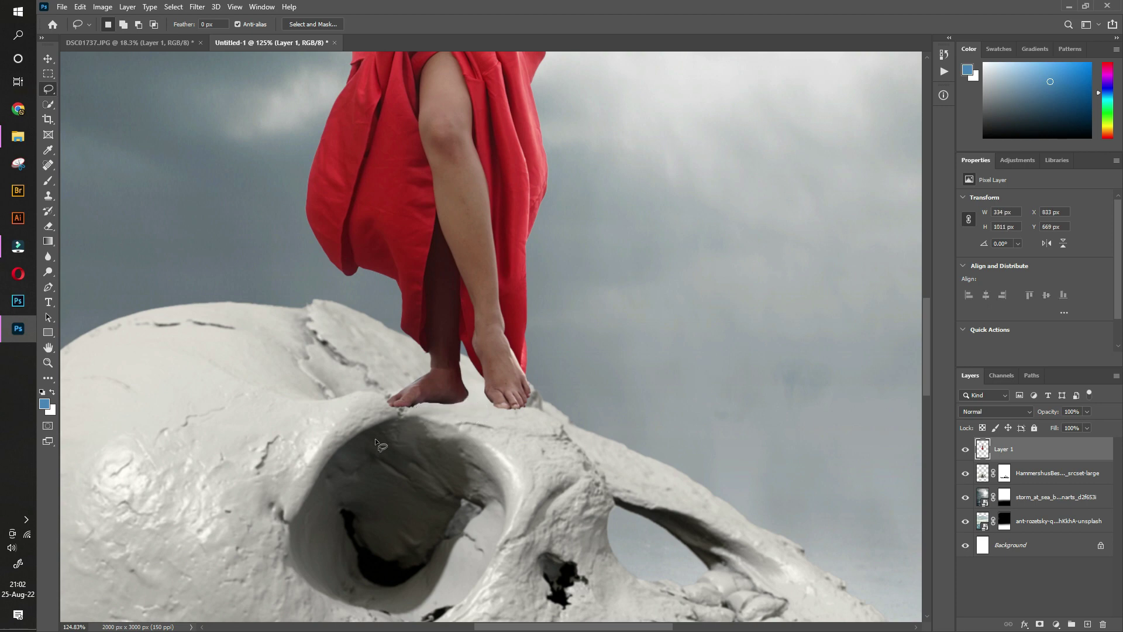
left_click(48, 362)
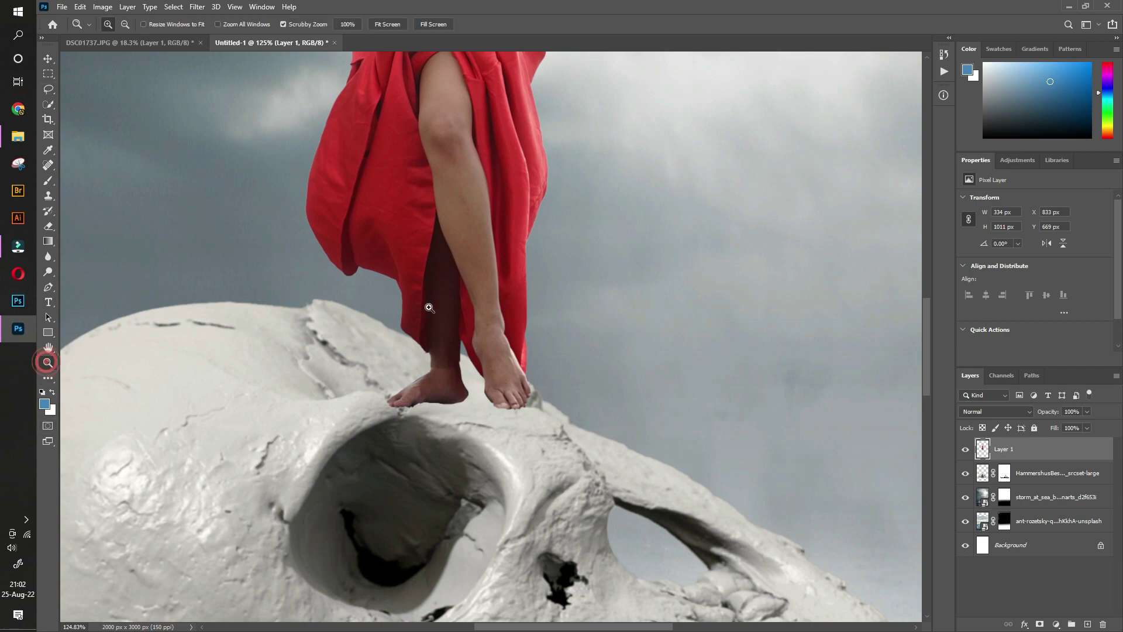
left_click_drag(430, 307, 468, 247)
left_click_drag(541, 216, 534, 211)
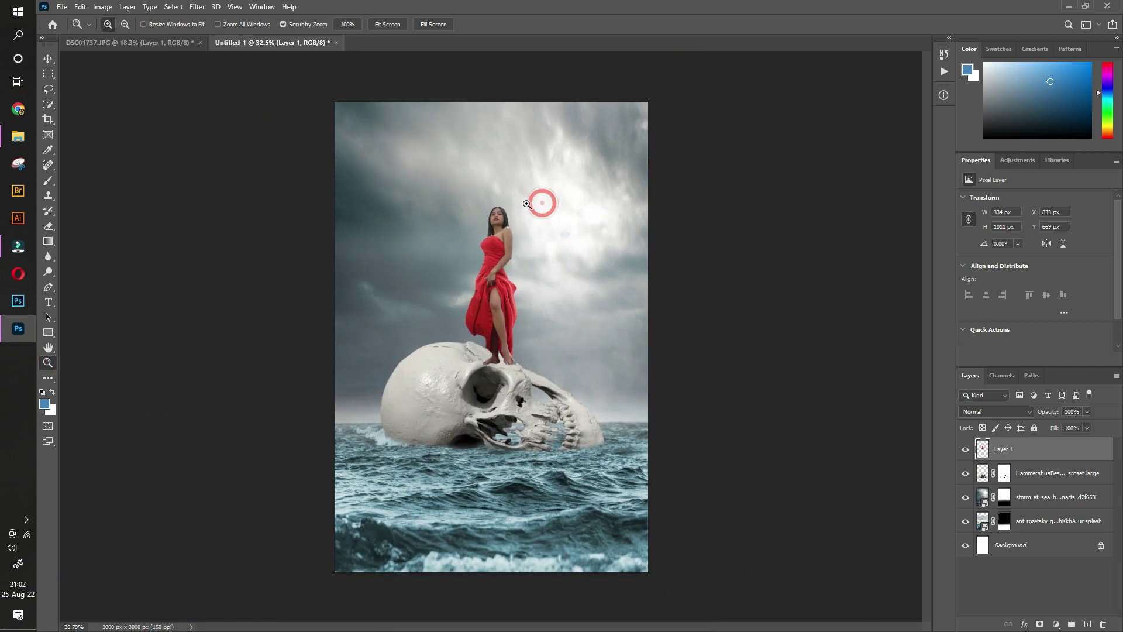
left_click(48, 61)
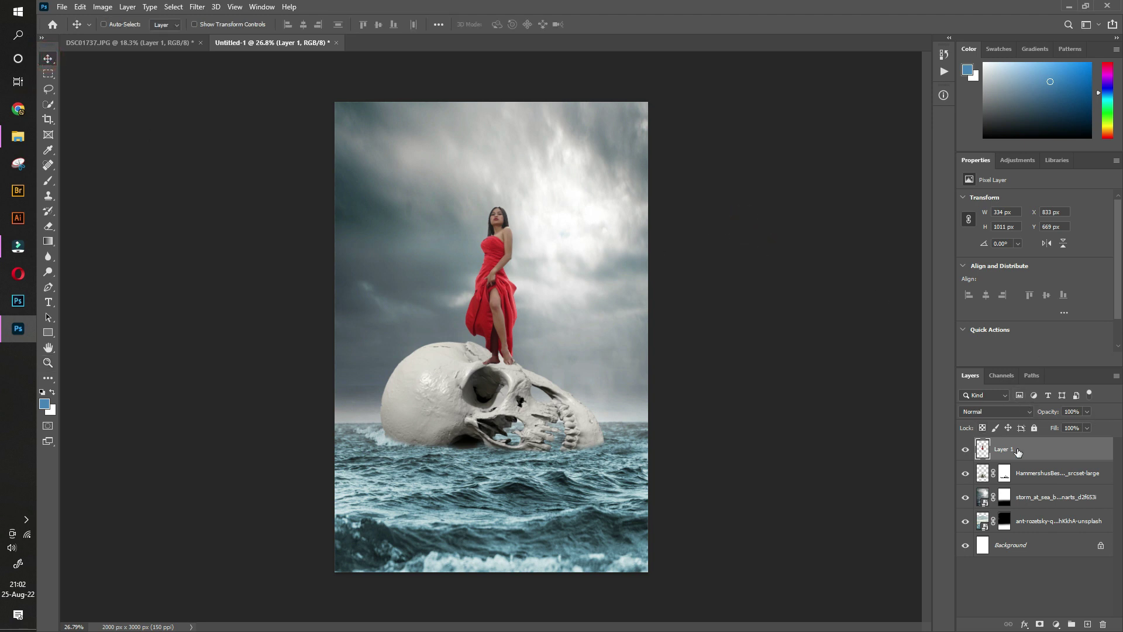
- Add a Curves adjustment layer clipped to the woman's layer
left_click(1056, 624)
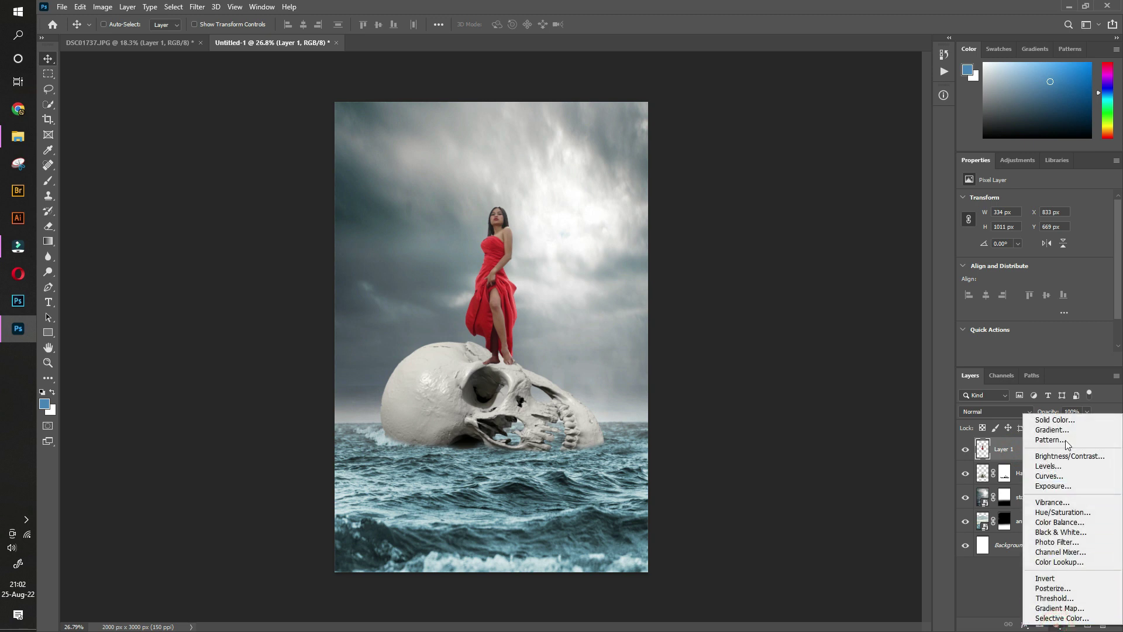
left_click(1058, 476)
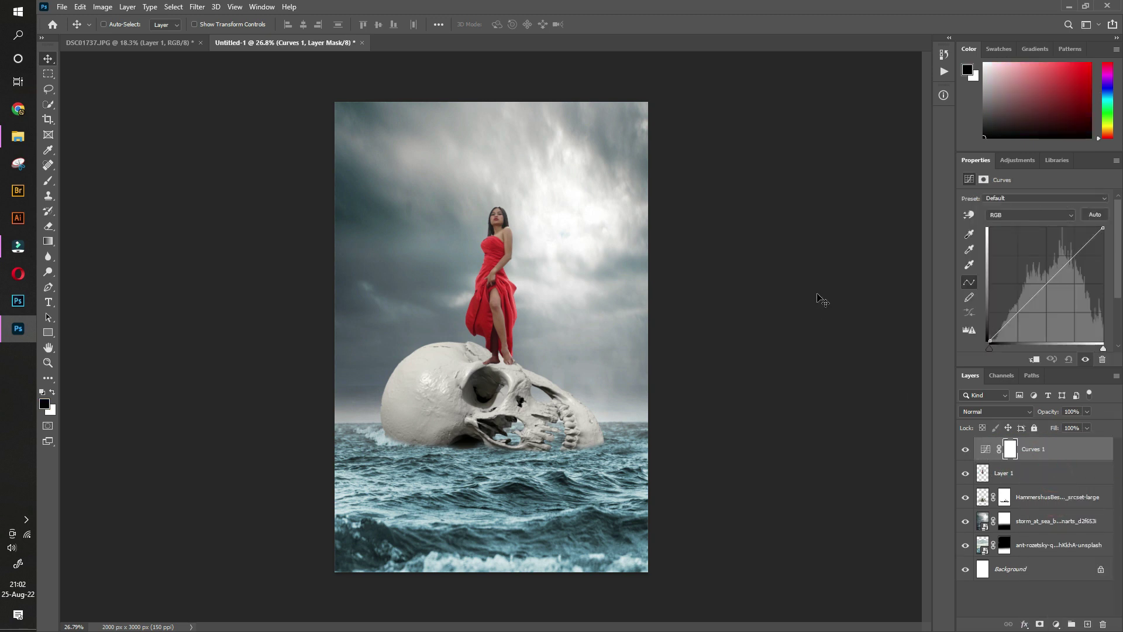
left_click(1034, 361)
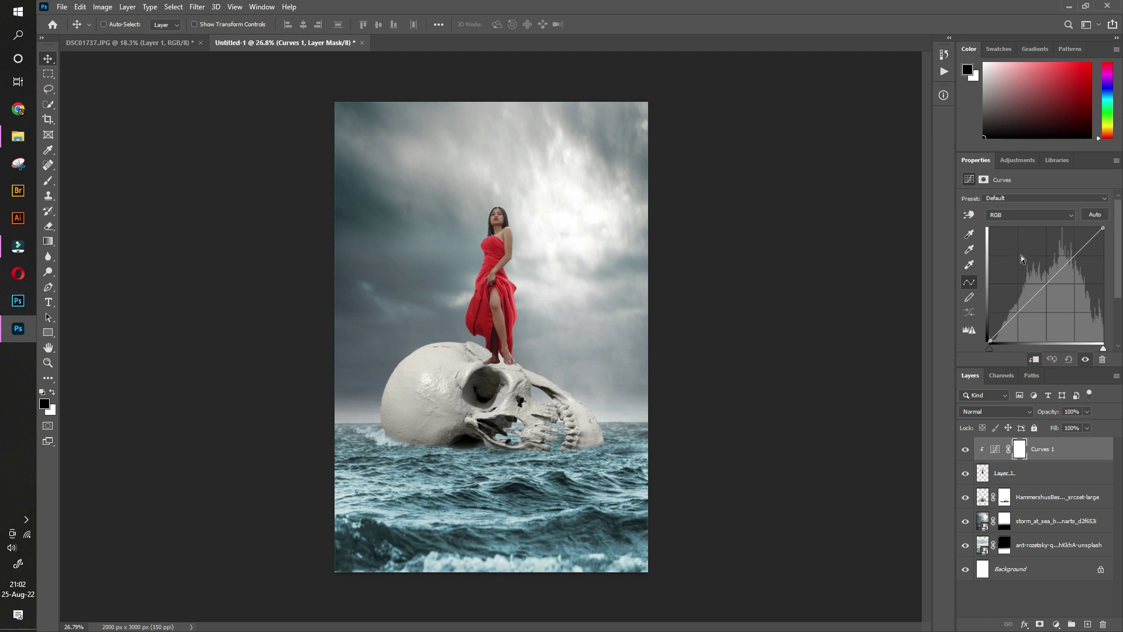
left_click(995, 450)
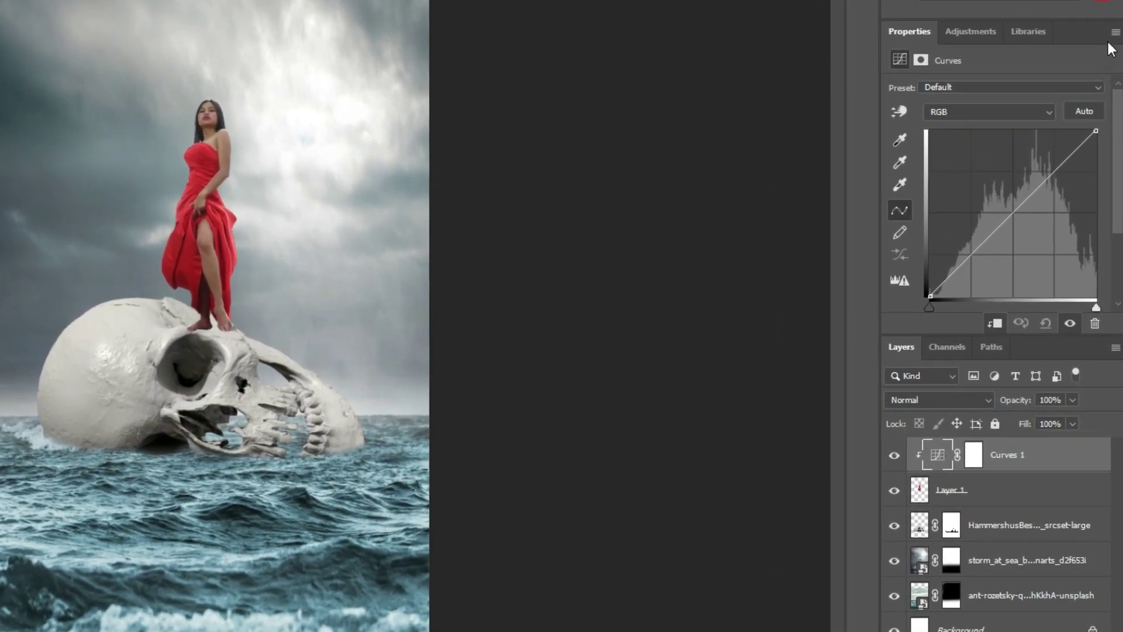
- Set the Curves auto options to Find Dark & Light Colors, sampling a dark brown shadow target
left_click(1115, 90)
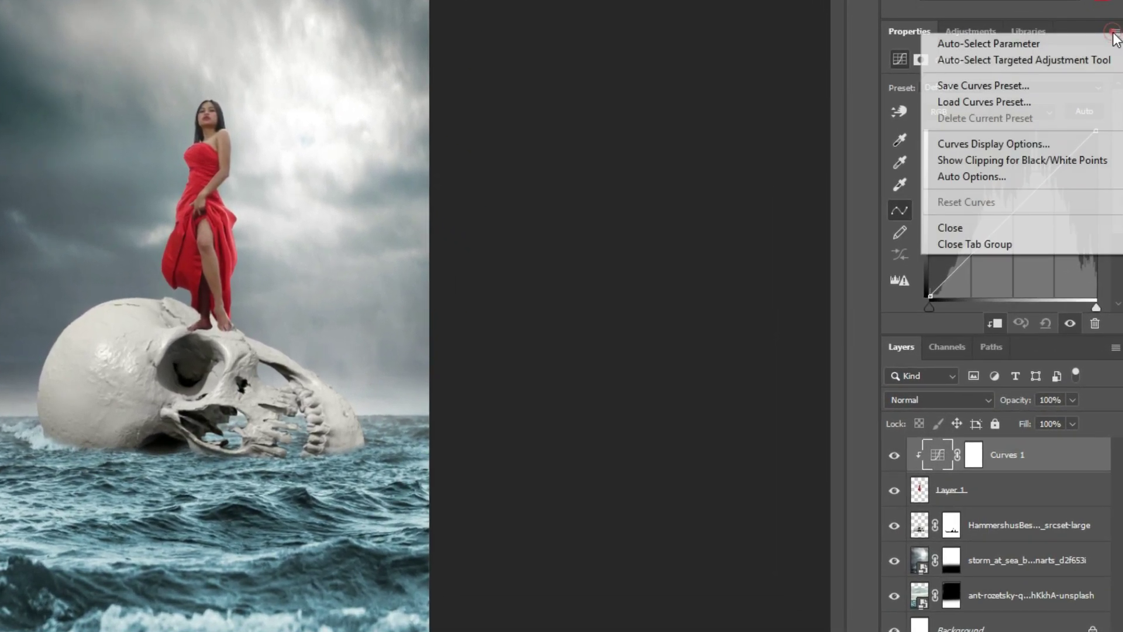
left_click(982, 177)
left_click(578, 91)
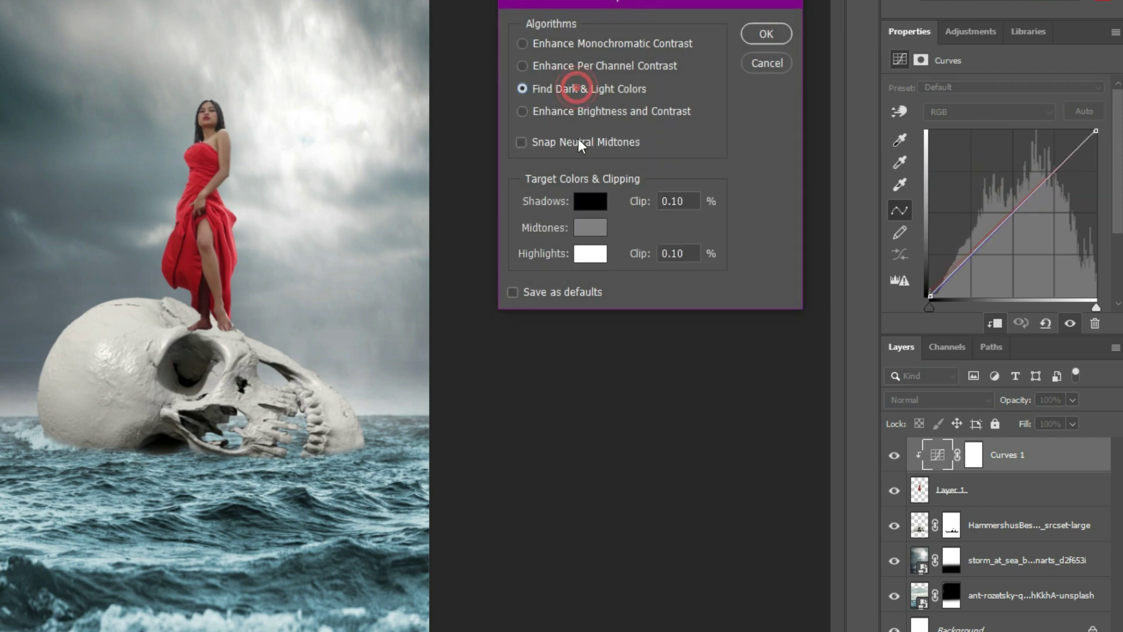
left_click(591, 201)
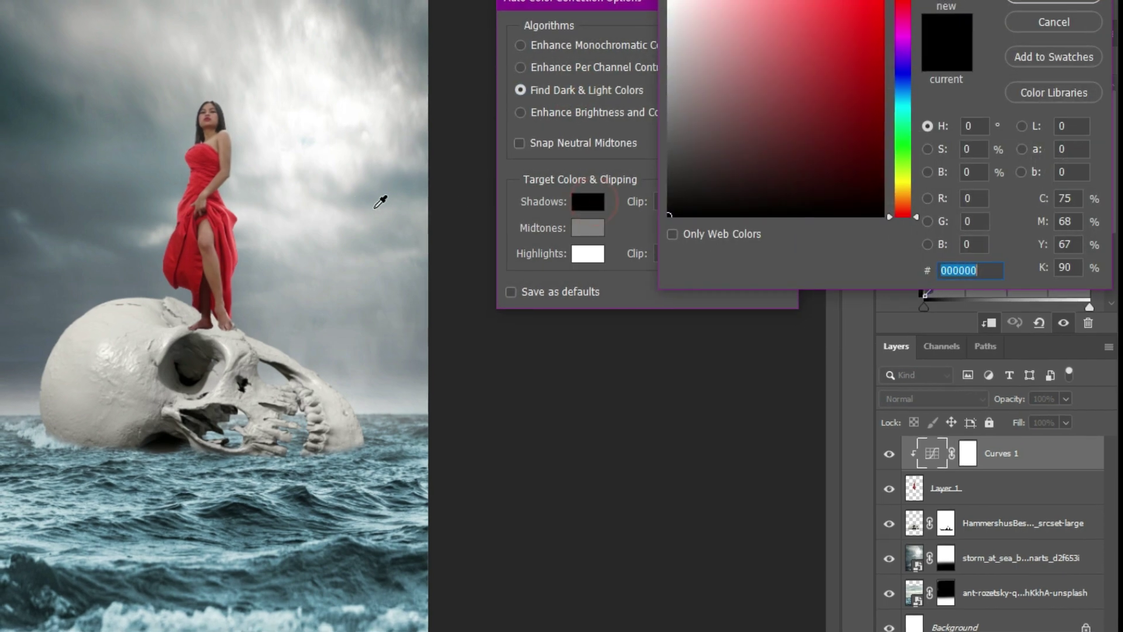
mouse_move(91, 220)
left_mouse_down()
mouse_move(18, 109)
mouse_move(12, 76)
left_mouse_up()
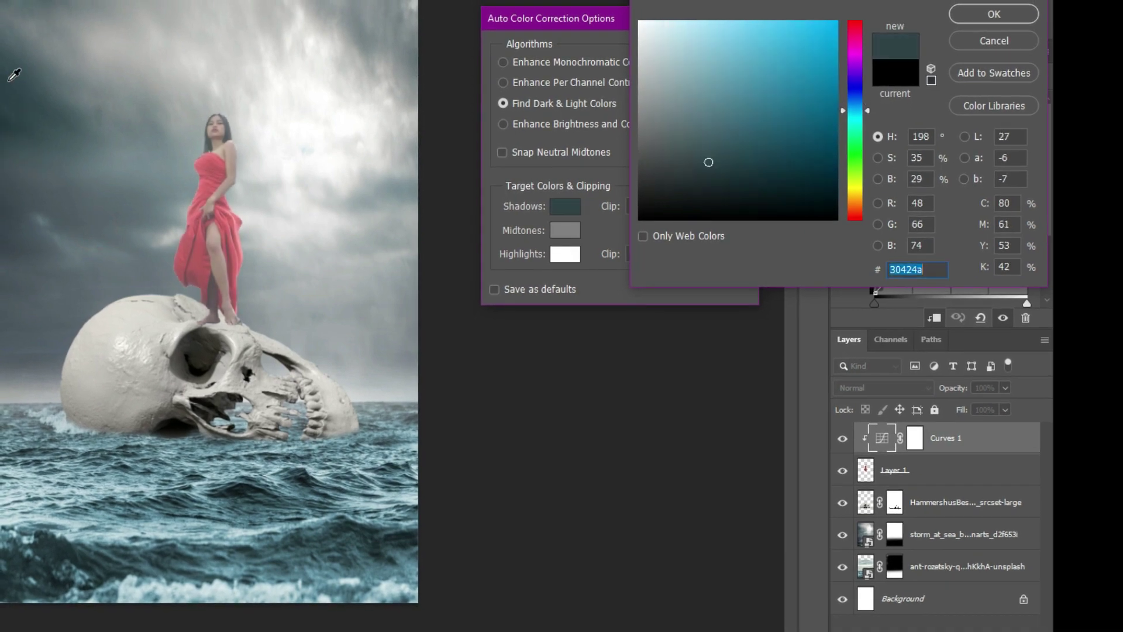
left_click(43, 95)
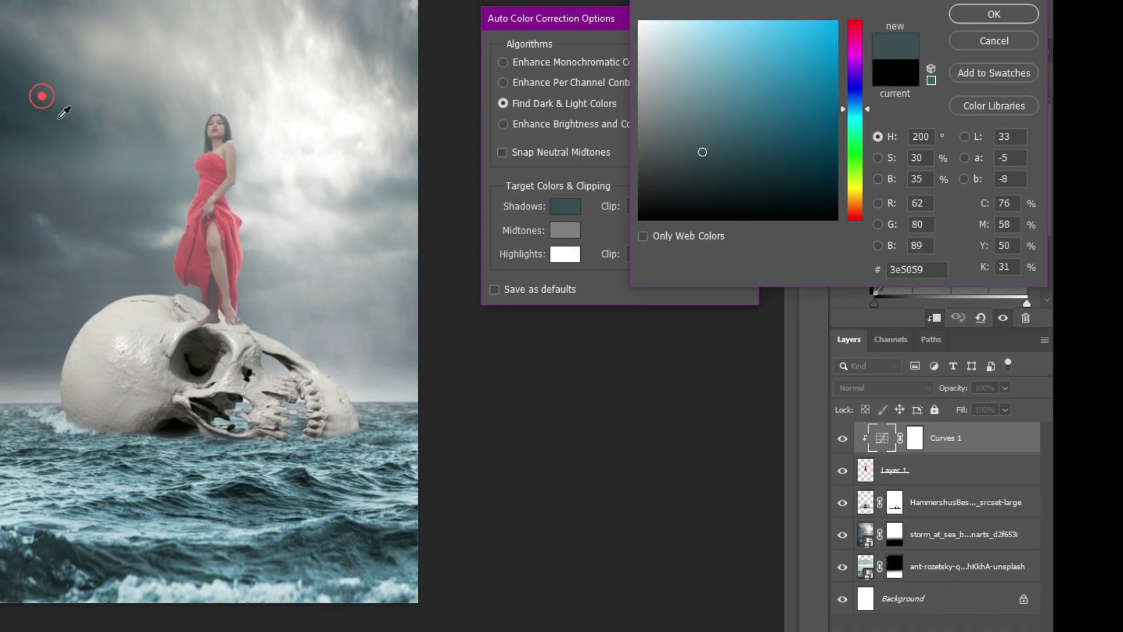
left_click(205, 358)
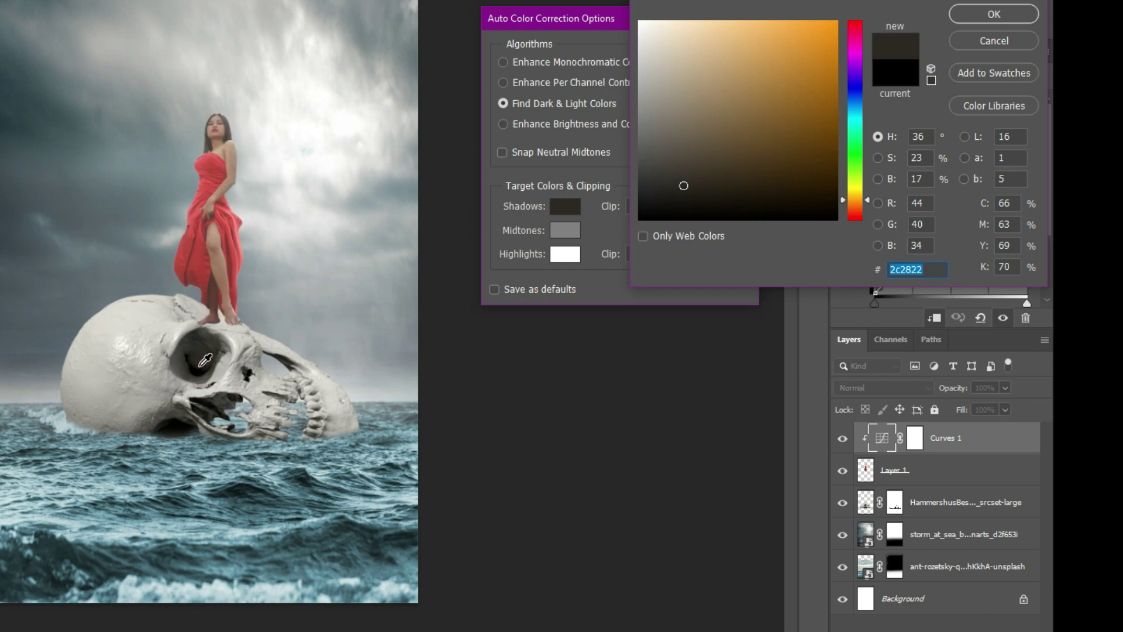
left_click(1000, 15)
- Sample a skull tone as the highlight target and apply the auto correction without saving defaults
left_click(565, 254)
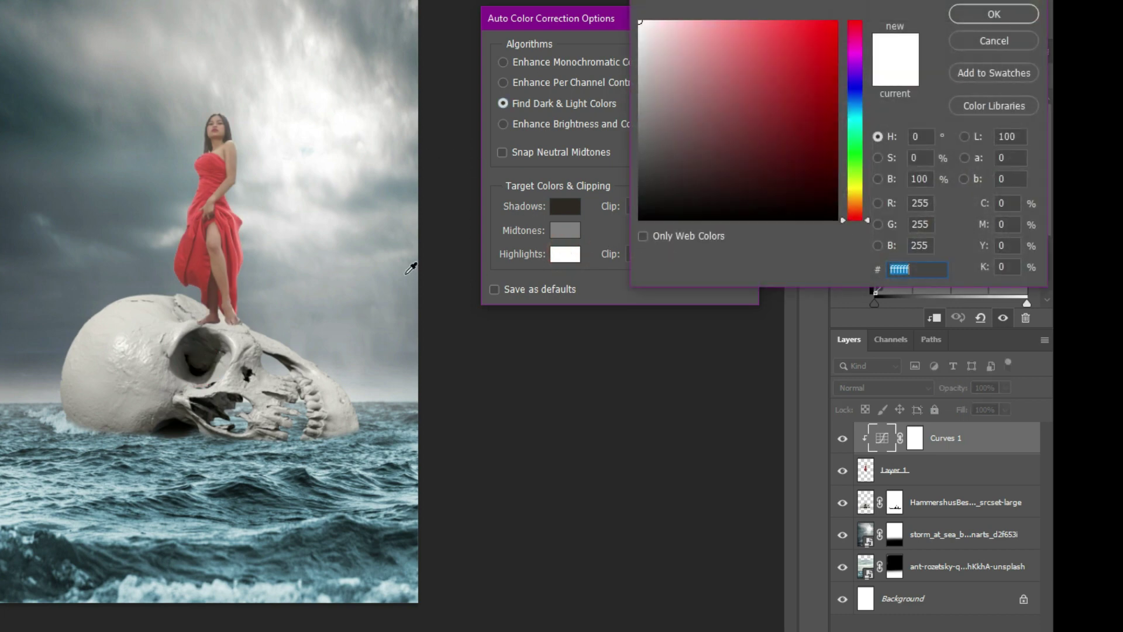
left_click(313, 168)
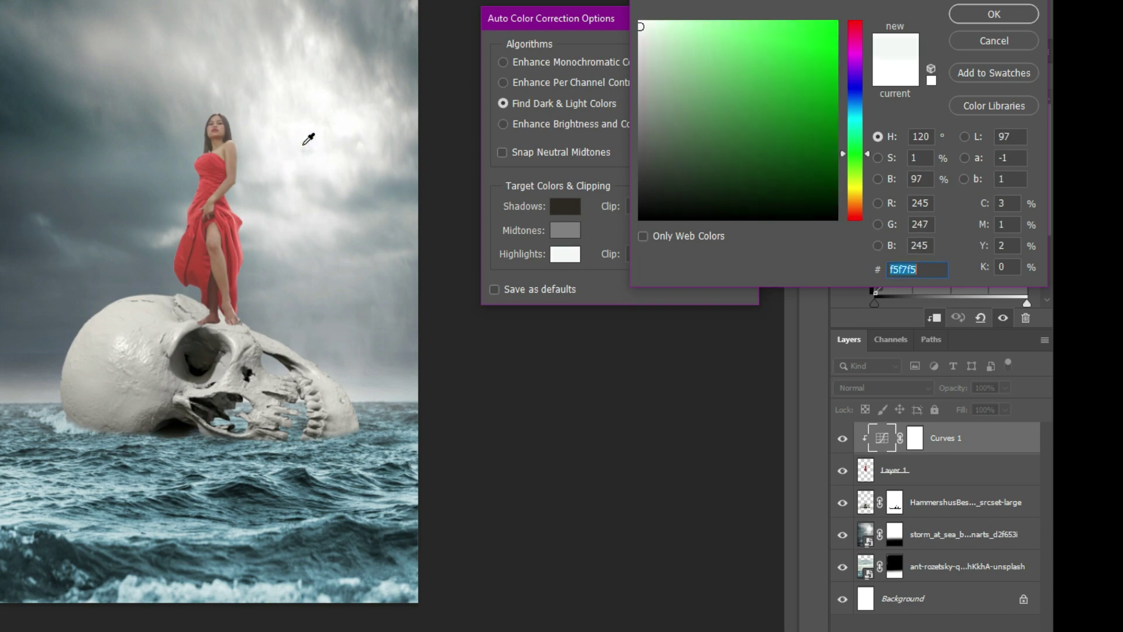
left_click(303, 113)
left_click(281, 348)
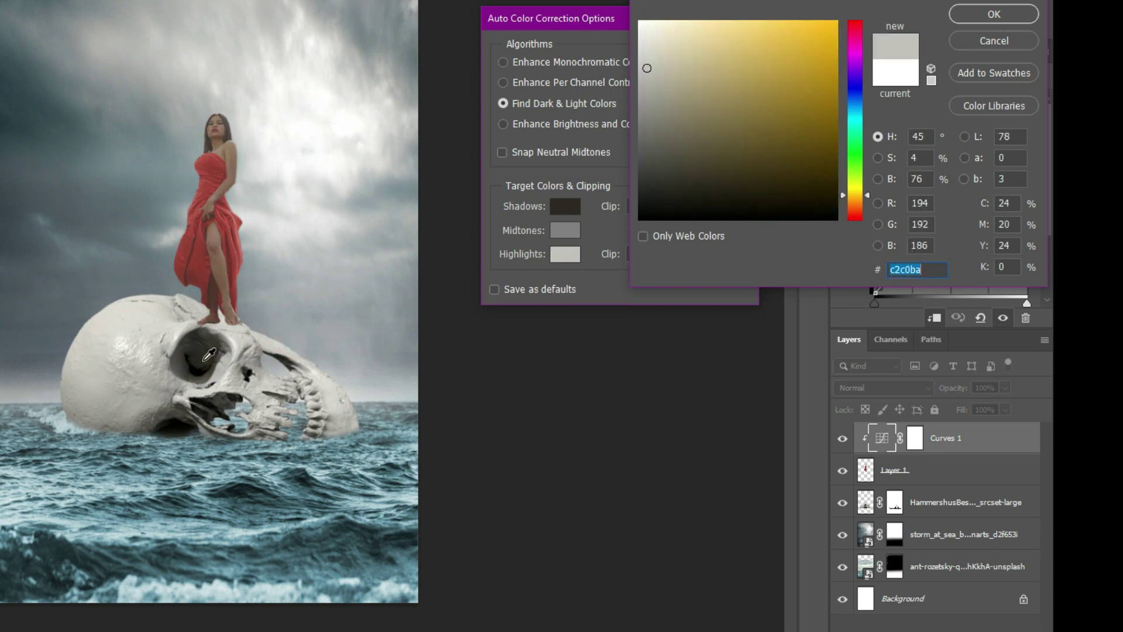
left_click(120, 347)
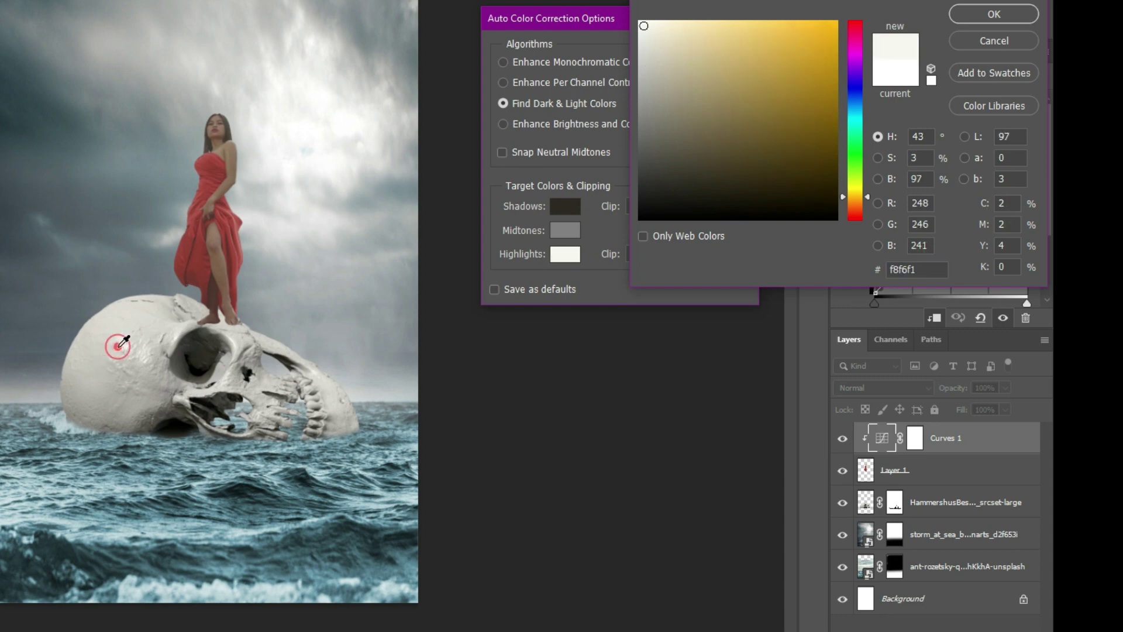
left_click(113, 344)
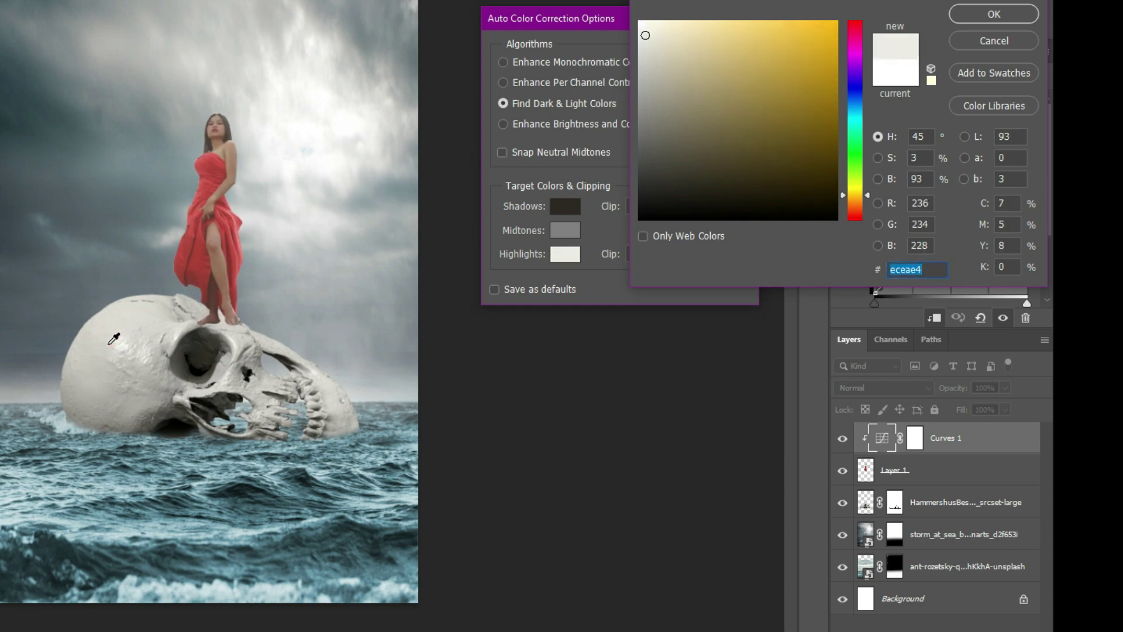
left_click(996, 15)
left_click(736, 54)
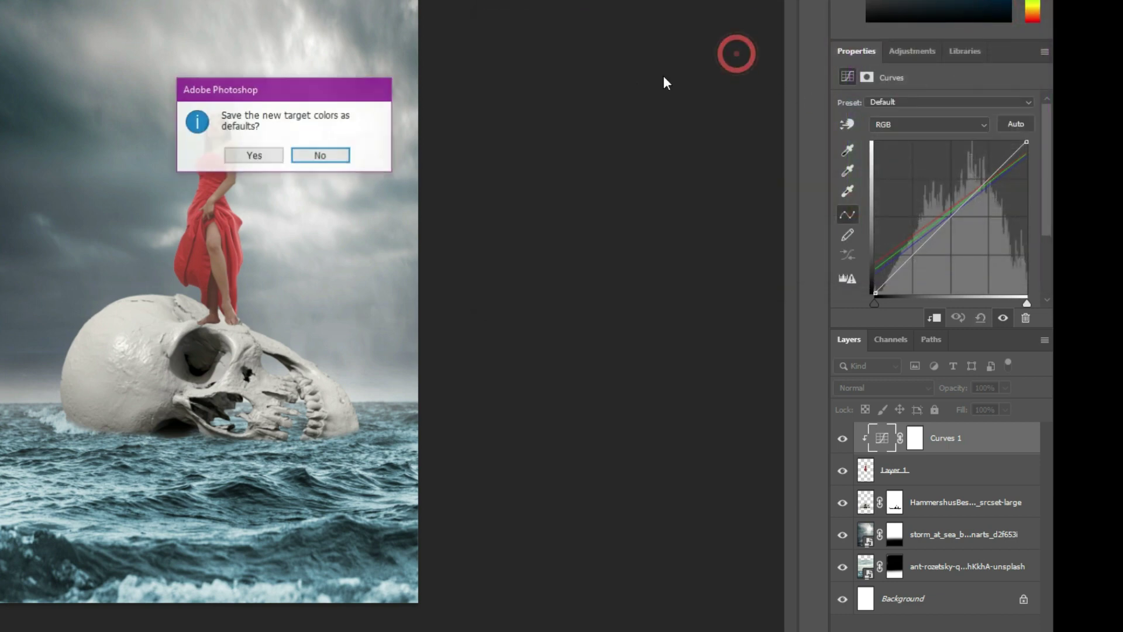
left_click(326, 159)
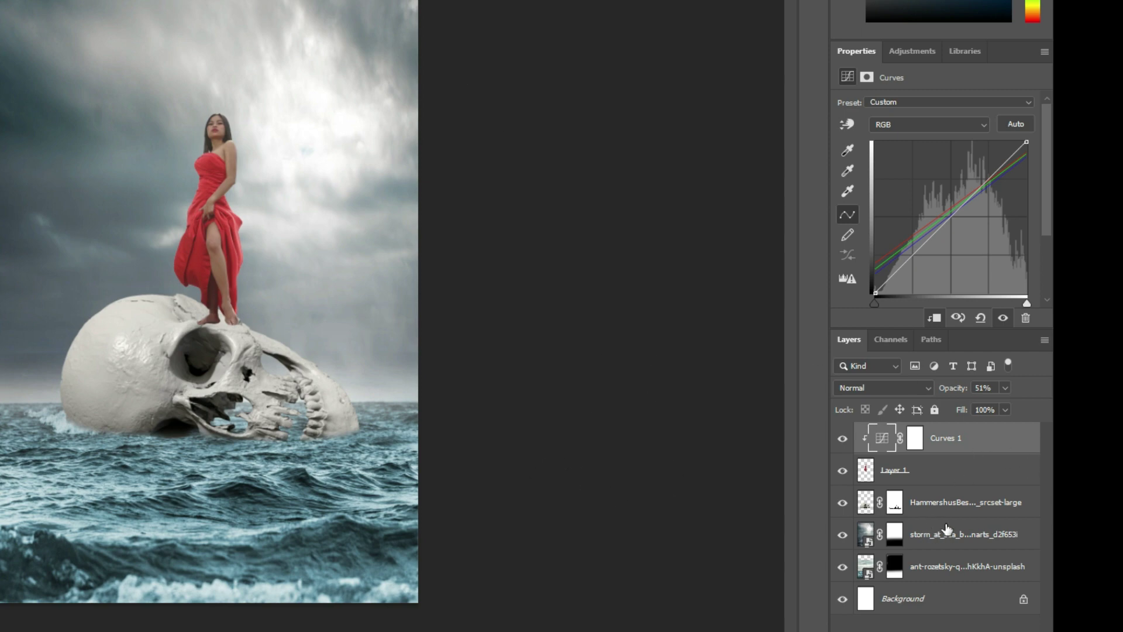
left_click(971, 486)
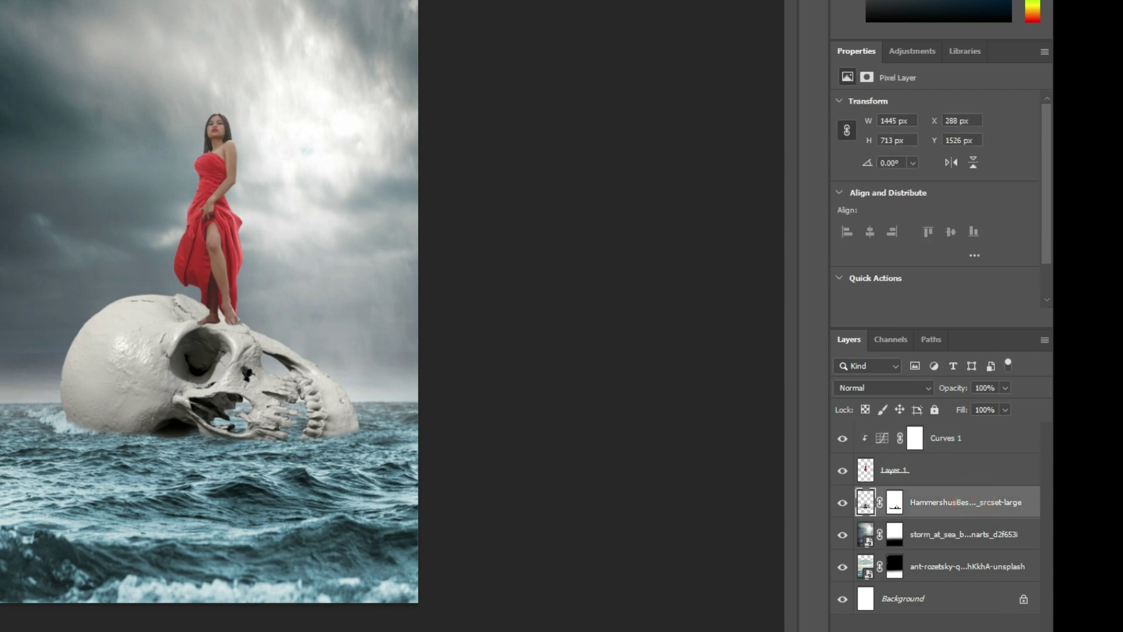
- Add a new layer clipped to the skull and set the brush colour to black
key("ctrl+shift+alt+n")
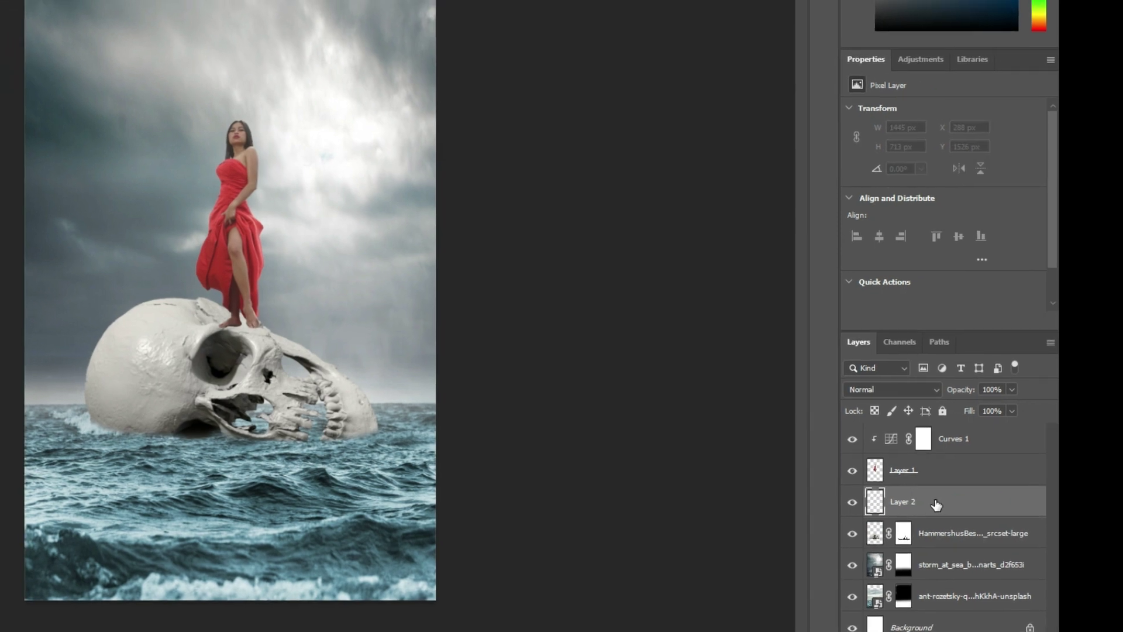
right_click(929, 506)
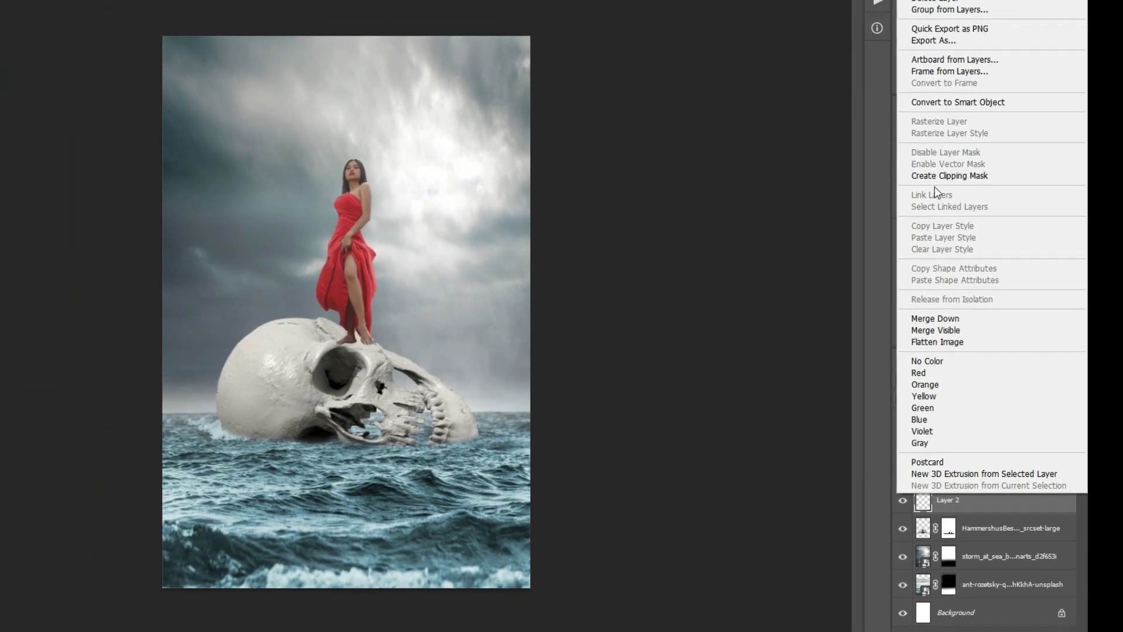
left_click(937, 166)
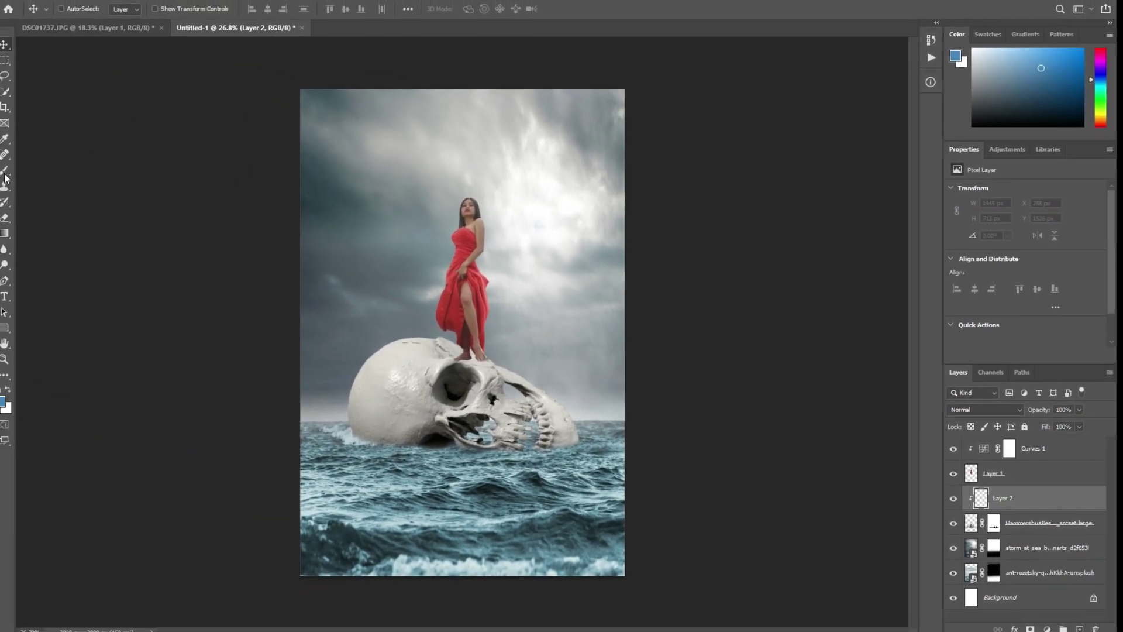
key("b")
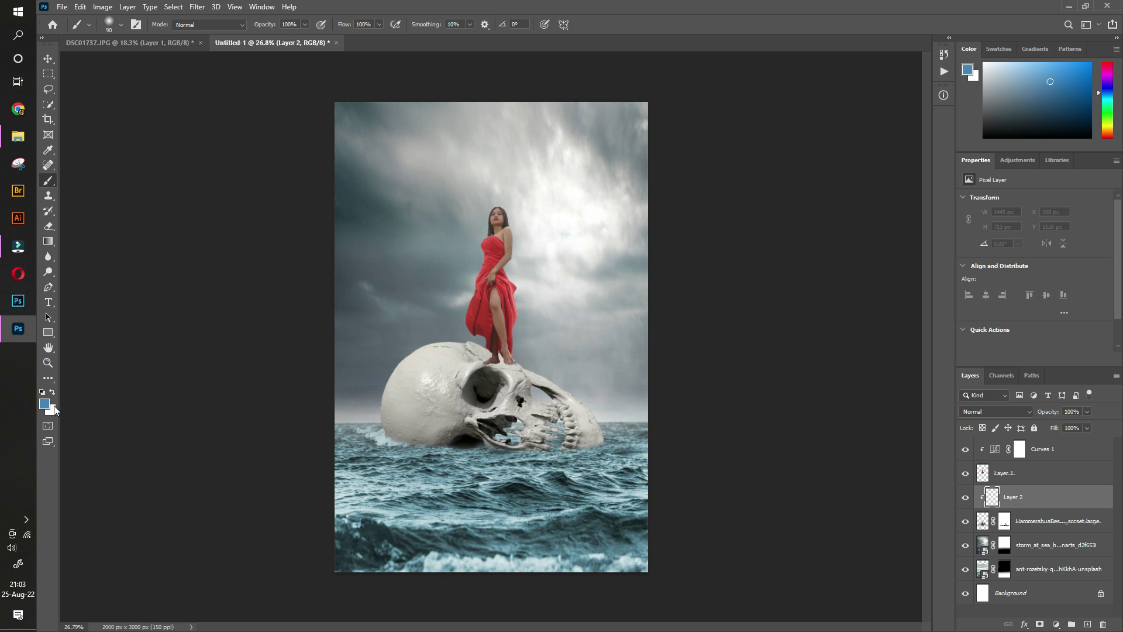
left_click(46, 404)
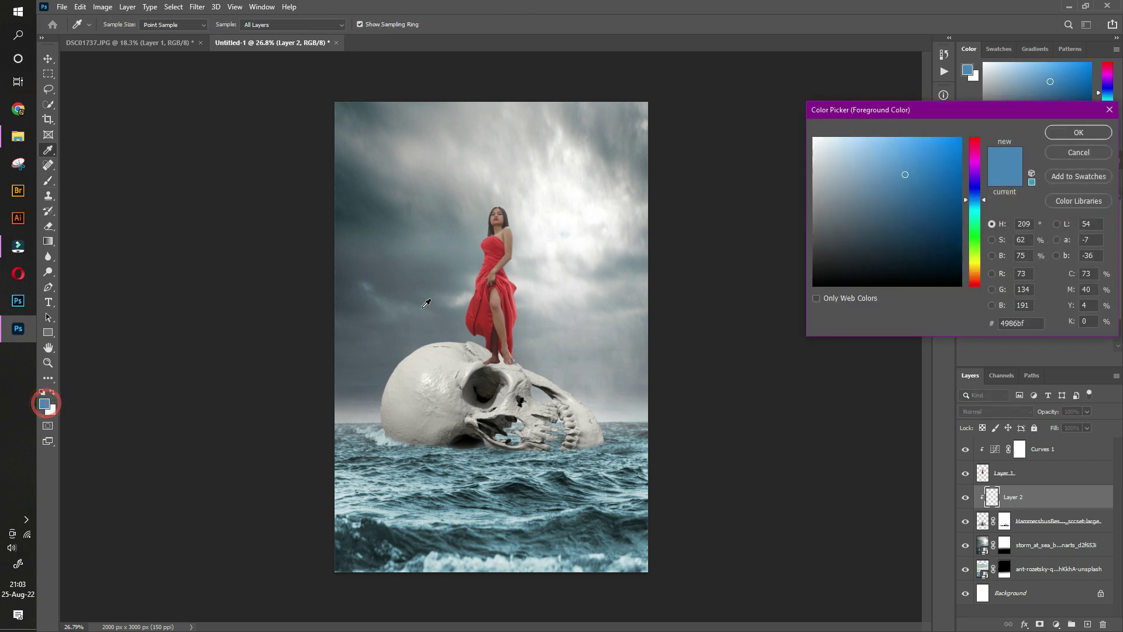
left_click_drag(844, 230, 782, 301)
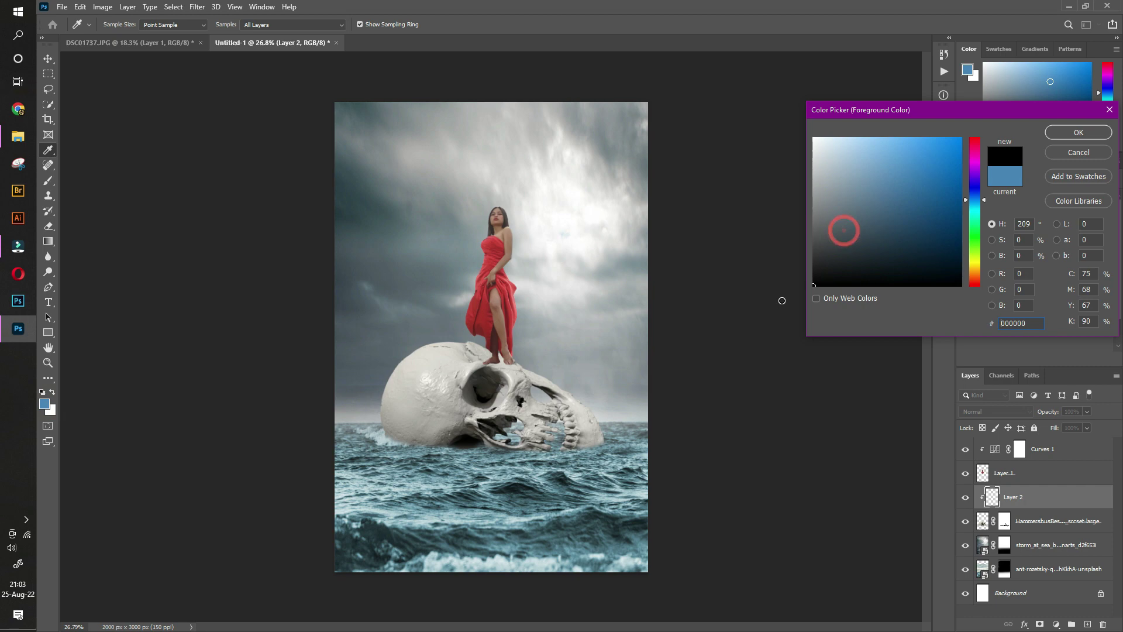
left_click(1078, 133)
key("b")
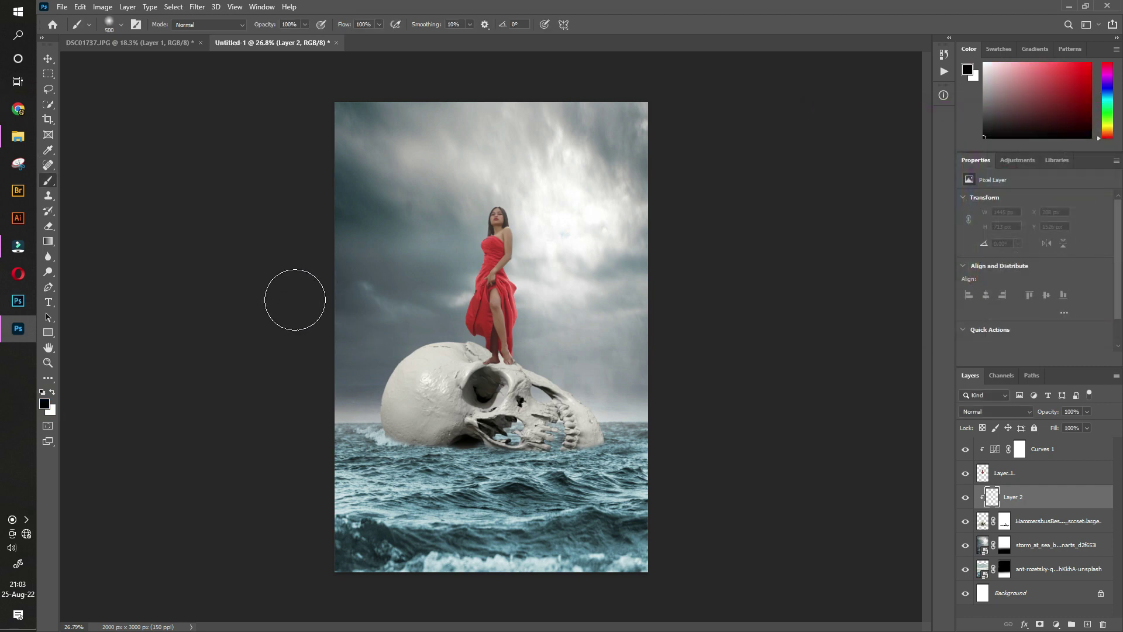
- Paint soft shadows on the skull's sides and base with an 800 px brush at 45% opacity
key("bracketright")
key("bracketright")
key("bracketright")
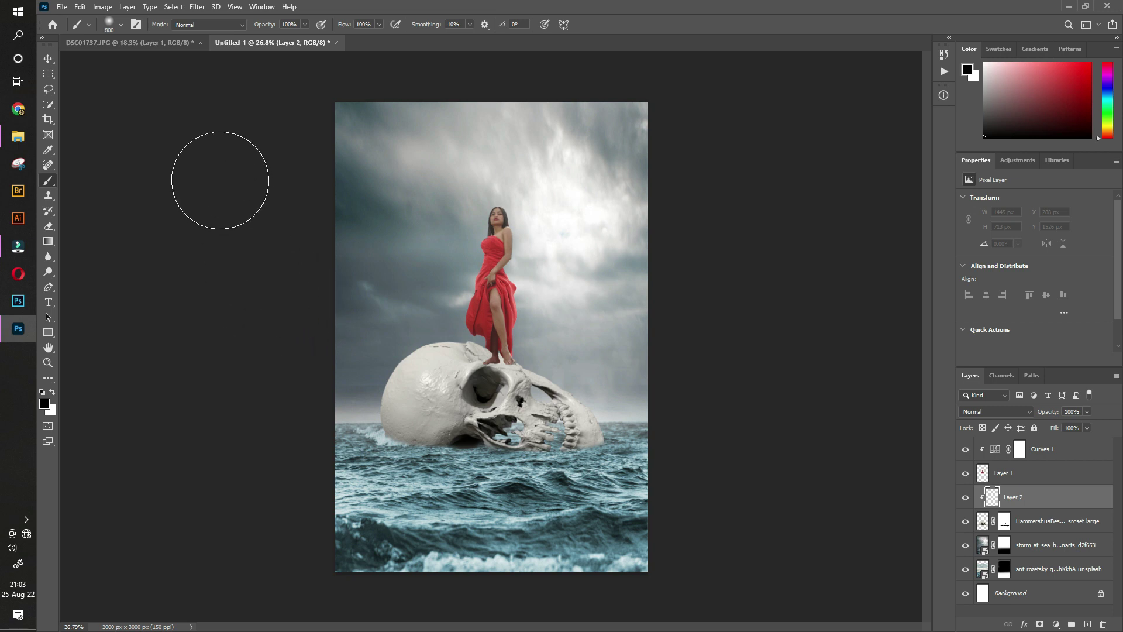
left_click(305, 25)
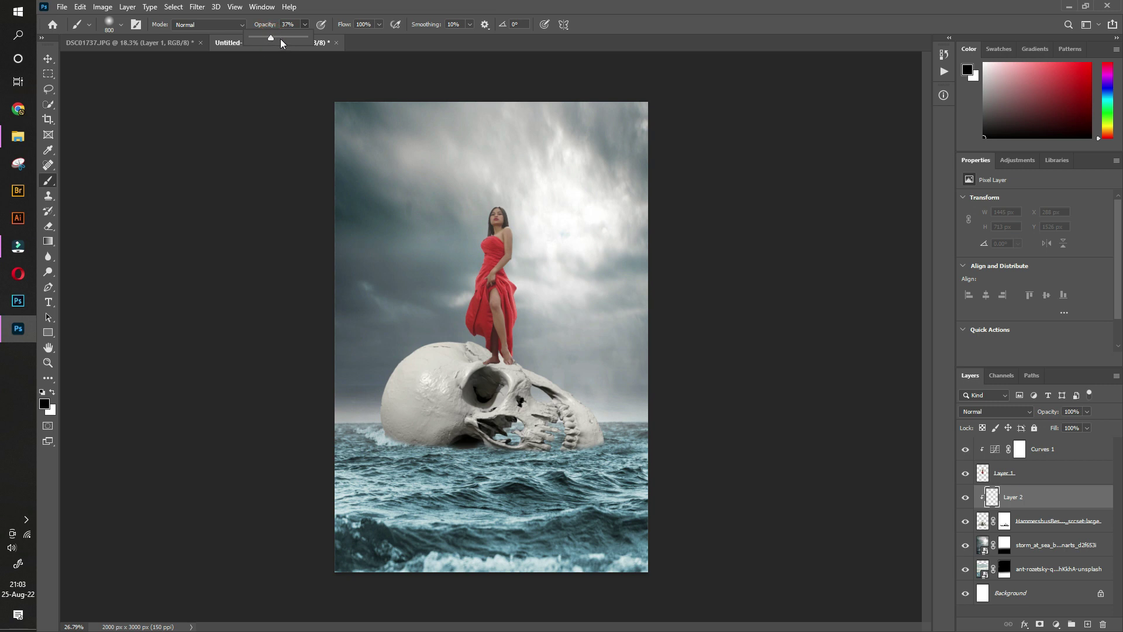
left_click_drag(271, 38, 274, 39)
mouse_move(380, 448)
left_mouse_down()
mouse_move(473, 490)
mouse_move(673, 464)
left_mouse_up()
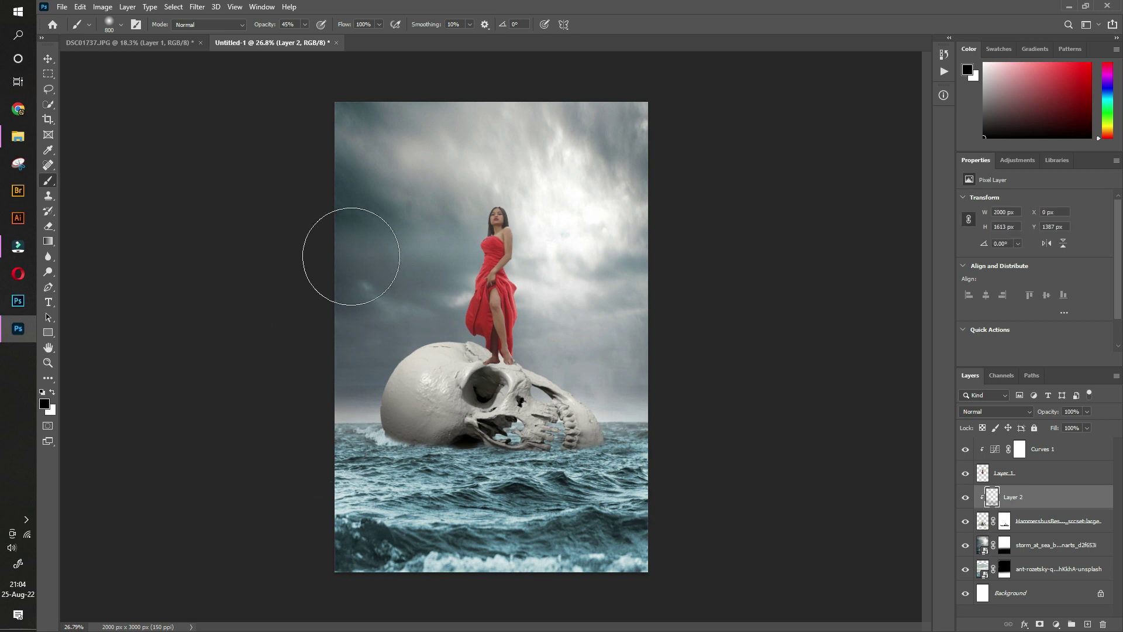
mouse_move(372, 309)
left_mouse_down()
mouse_move(381, 486)
mouse_move(647, 486)
left_mouse_up()
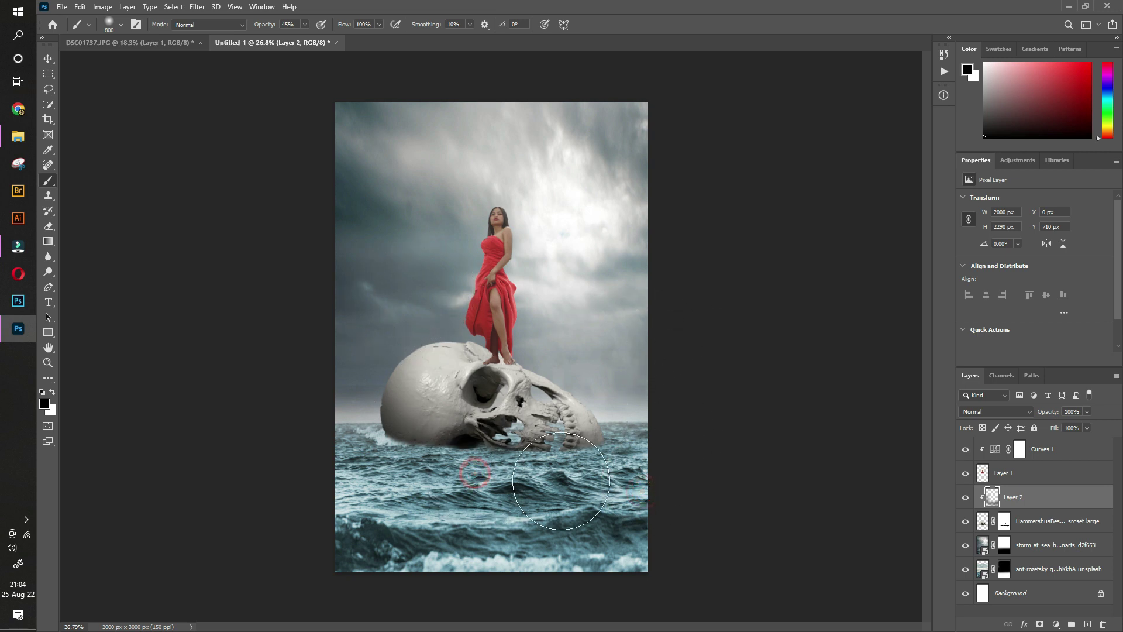
mouse_move(648, 460)
left_mouse_down()
mouse_move(651, 421)
mouse_move(626, 376)
left_mouse_up()
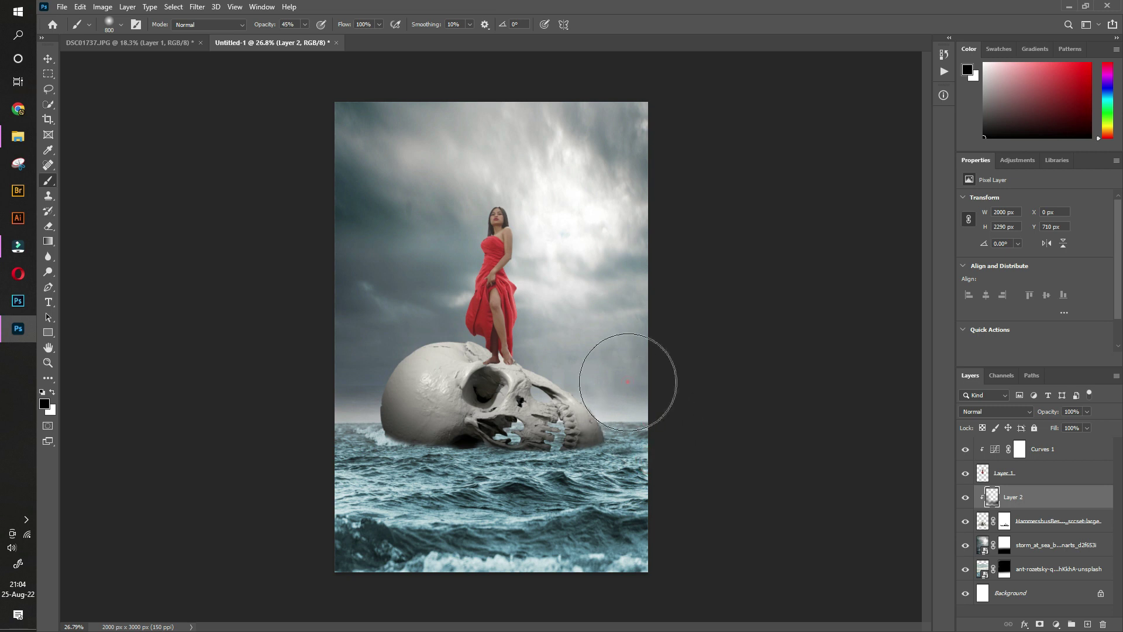
left_click(601, 356)
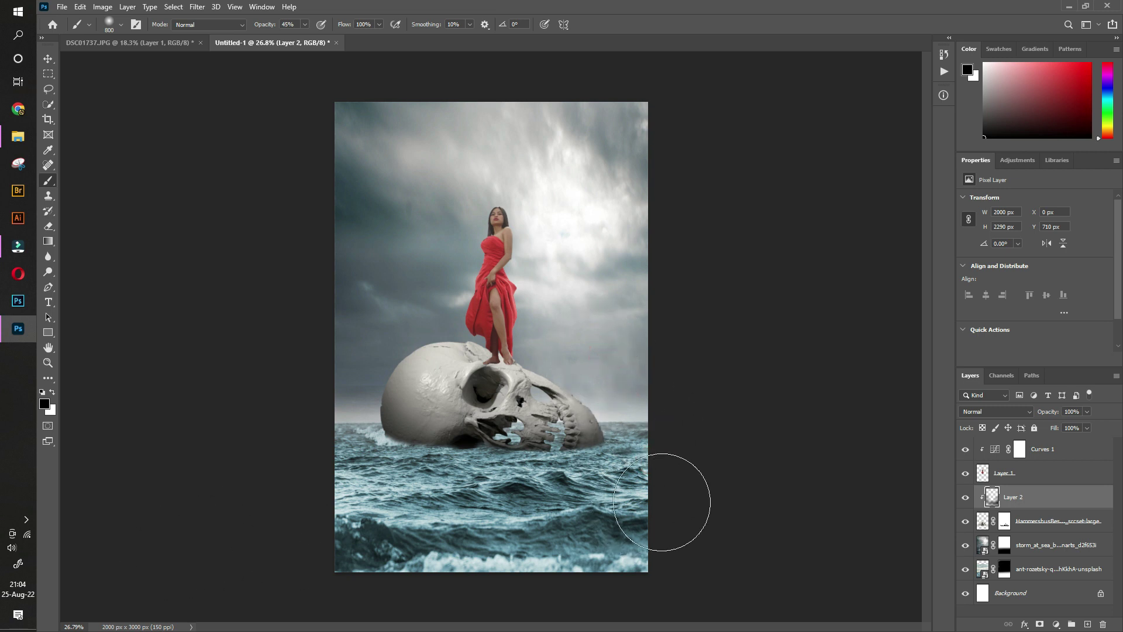
left_click(324, 403)
- Paint soft black over the lower sea on a new layer and move it below the storm image
left_click(1051, 547)
left_click(1088, 624)
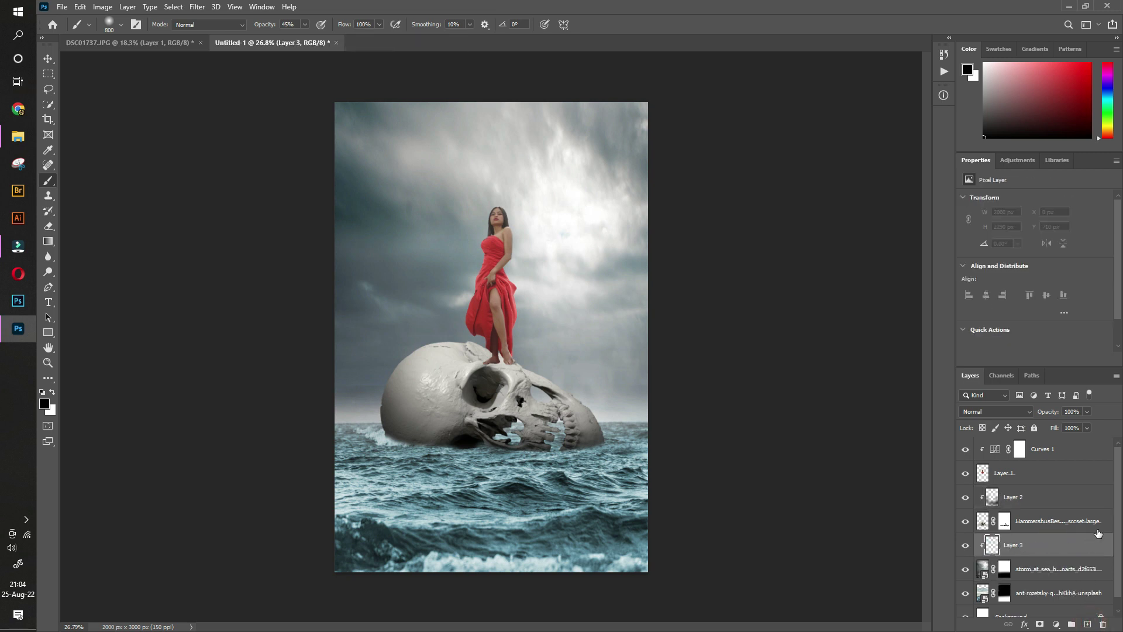
left_click_drag(457, 444, 530, 590)
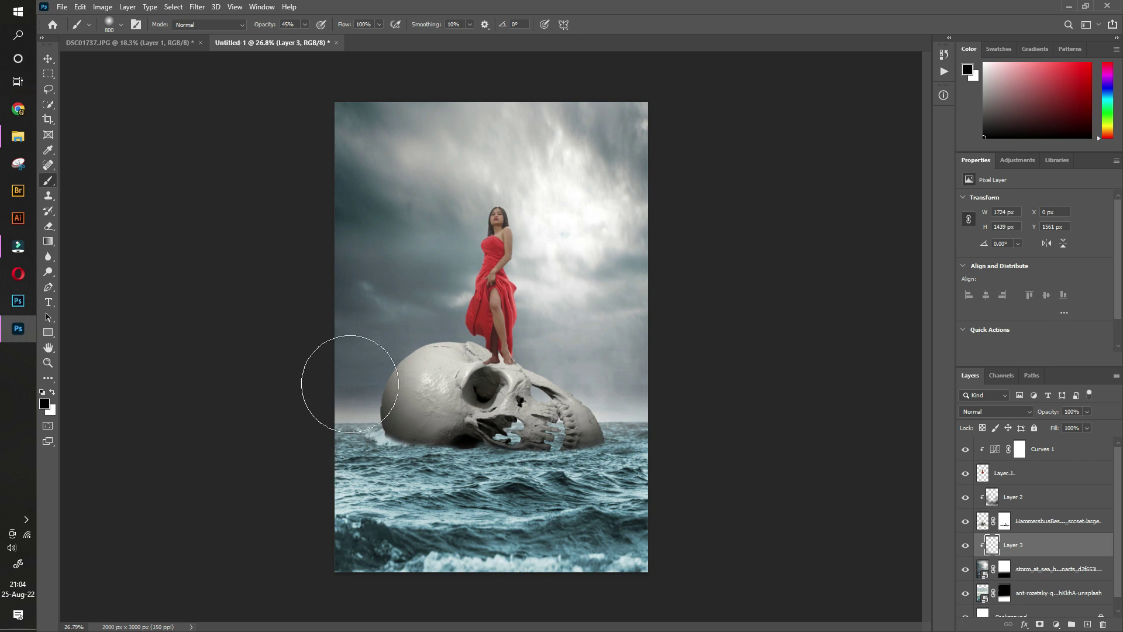
key("bracketright")
key("bracketright")
key("bracketright")
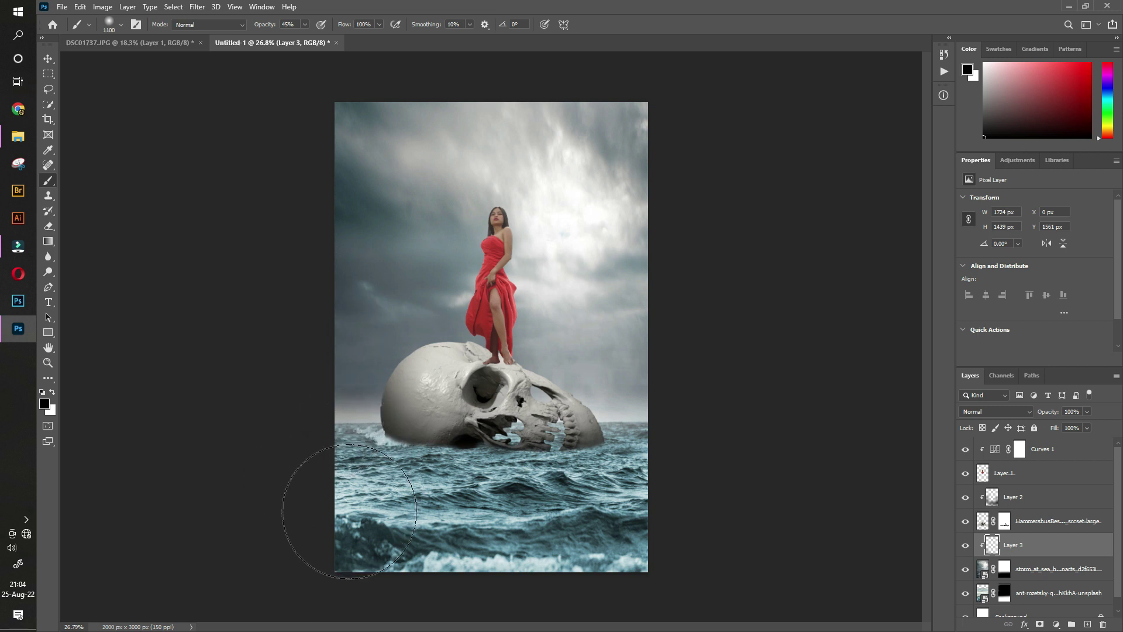
left_click(682, 489)
left_click(966, 545)
left_click_drag(1034, 550, 1037, 580)
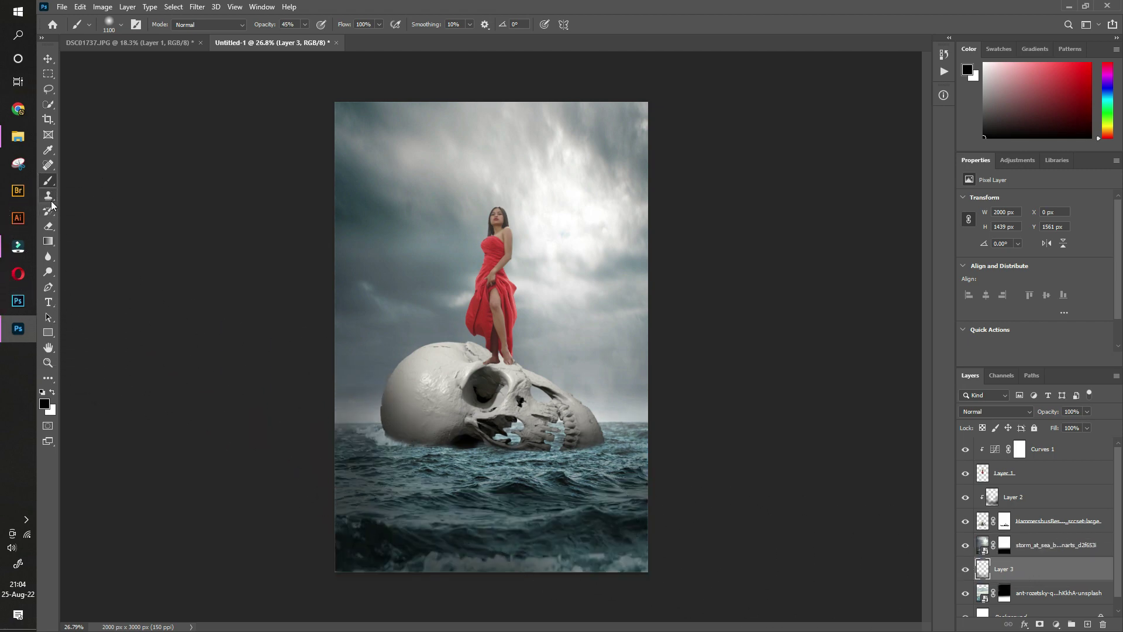
- Erase the darkness around the skull base and repaint black along the lower water edges
left_click(50, 228)
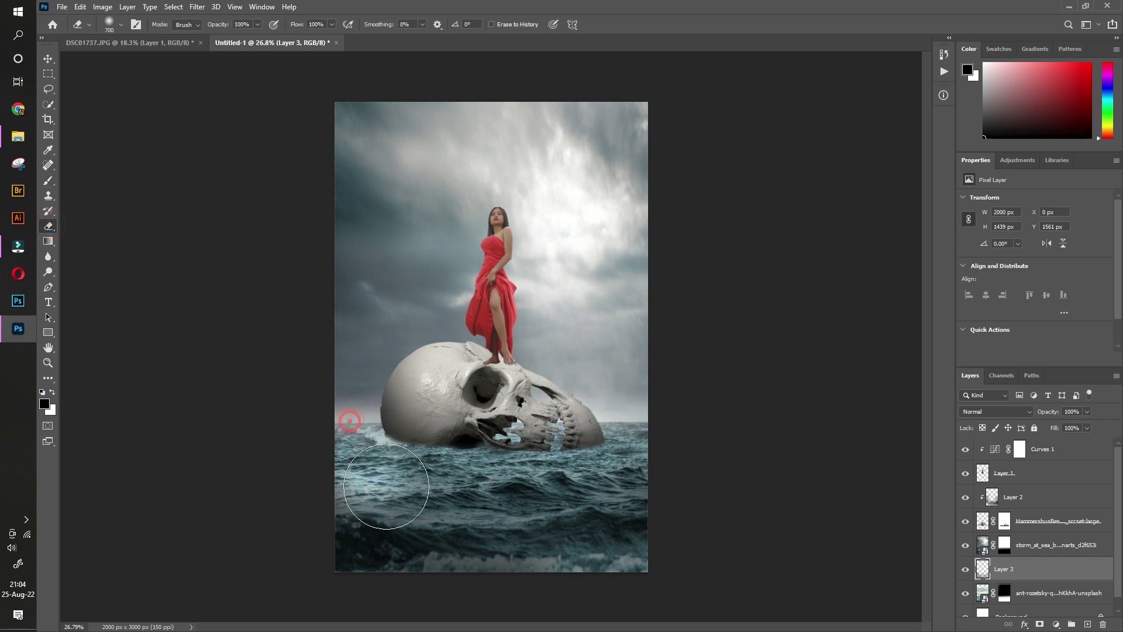
left_click_drag(348, 435, 677, 451)
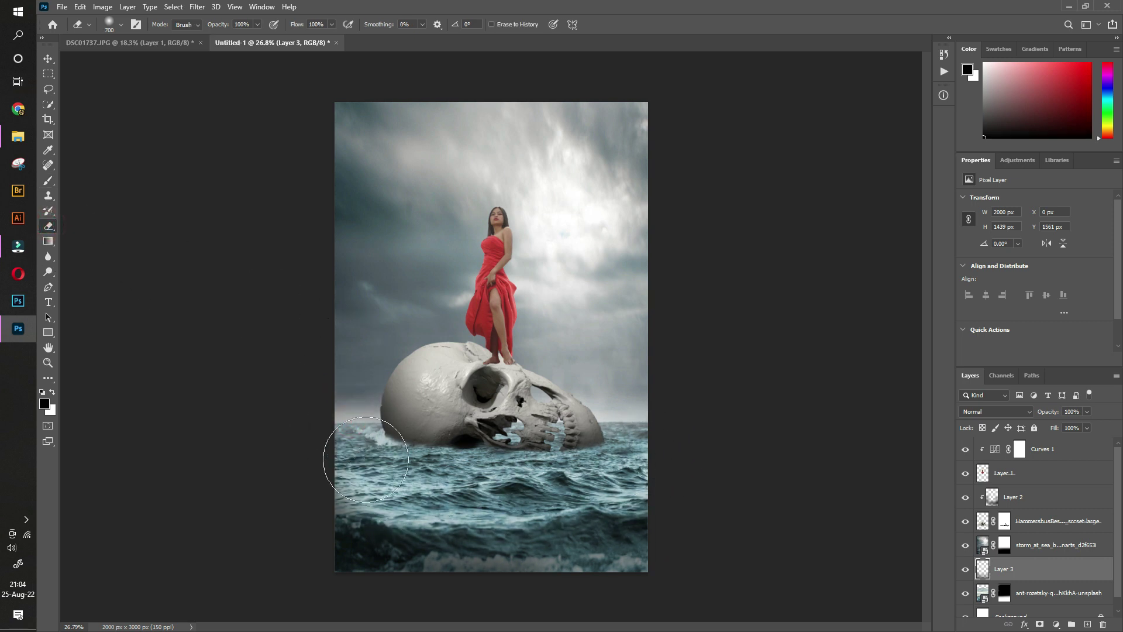
left_click(49, 180)
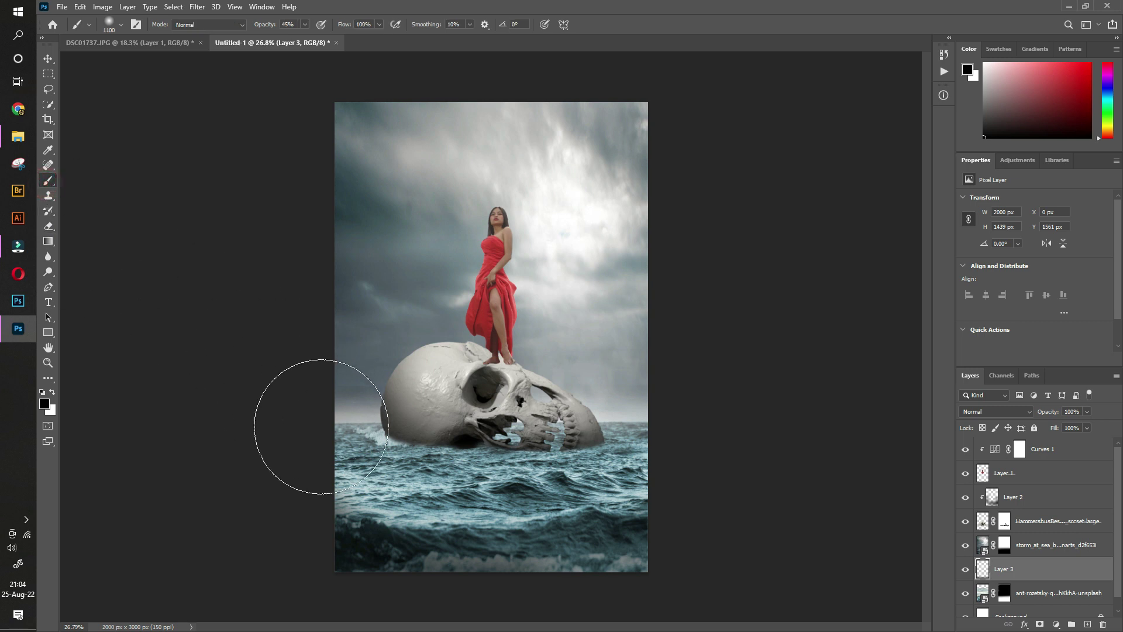
mouse_move(320, 464)
left_mouse_down()
mouse_move(338, 501)
mouse_move(319, 532)
left_mouse_up()
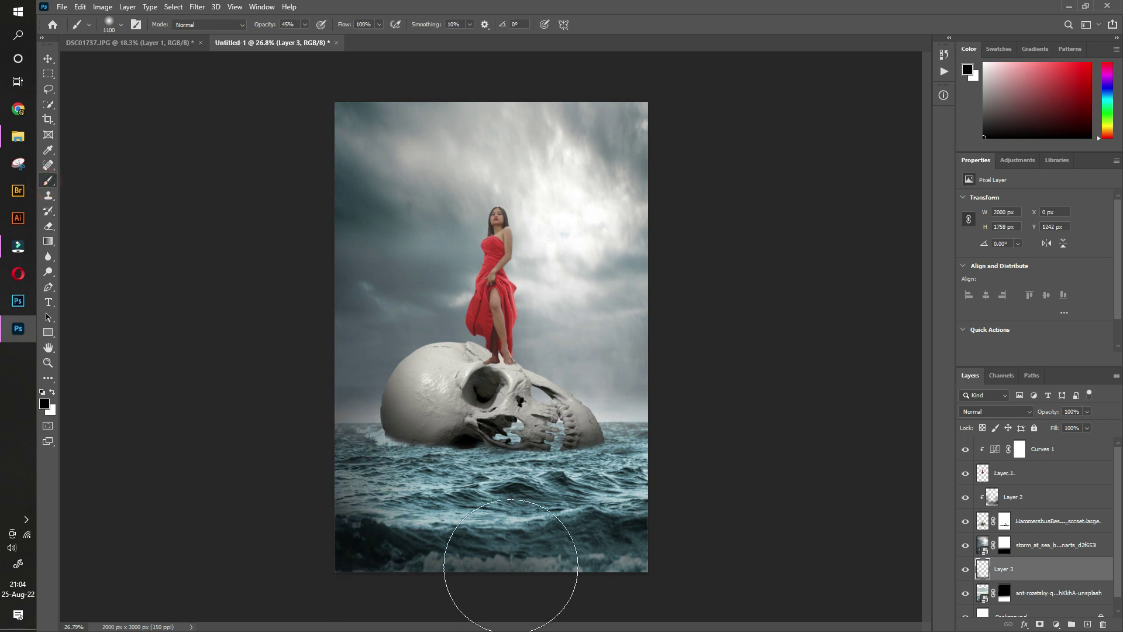
left_click(691, 448)
mouse_move(691, 448)
left_mouse_down()
mouse_move(486, 603)
mouse_move(306, 456)
left_mouse_up()
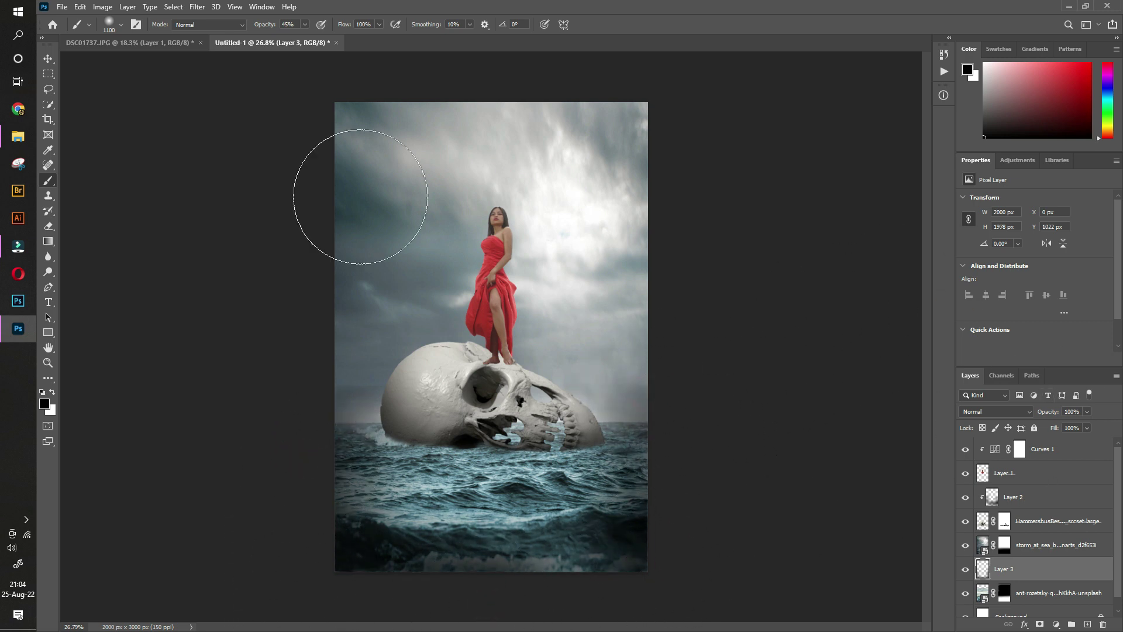
left_click(48, 58)
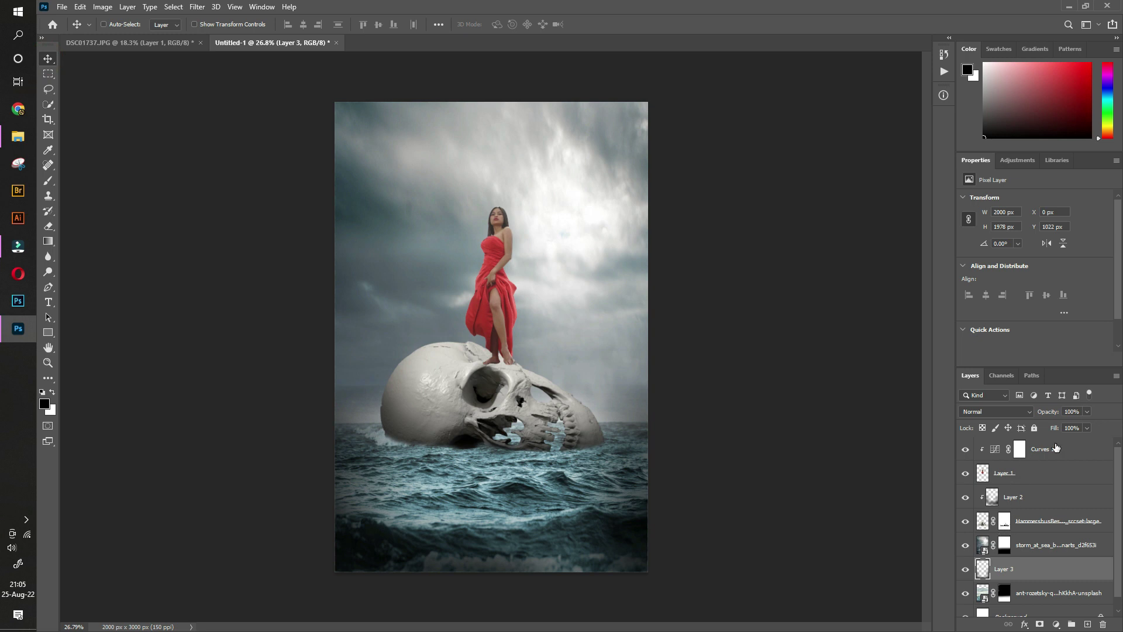
- Add a layer named 'Magic Stick' above the skull shading and drag in the spear image
left_click(1047, 498)
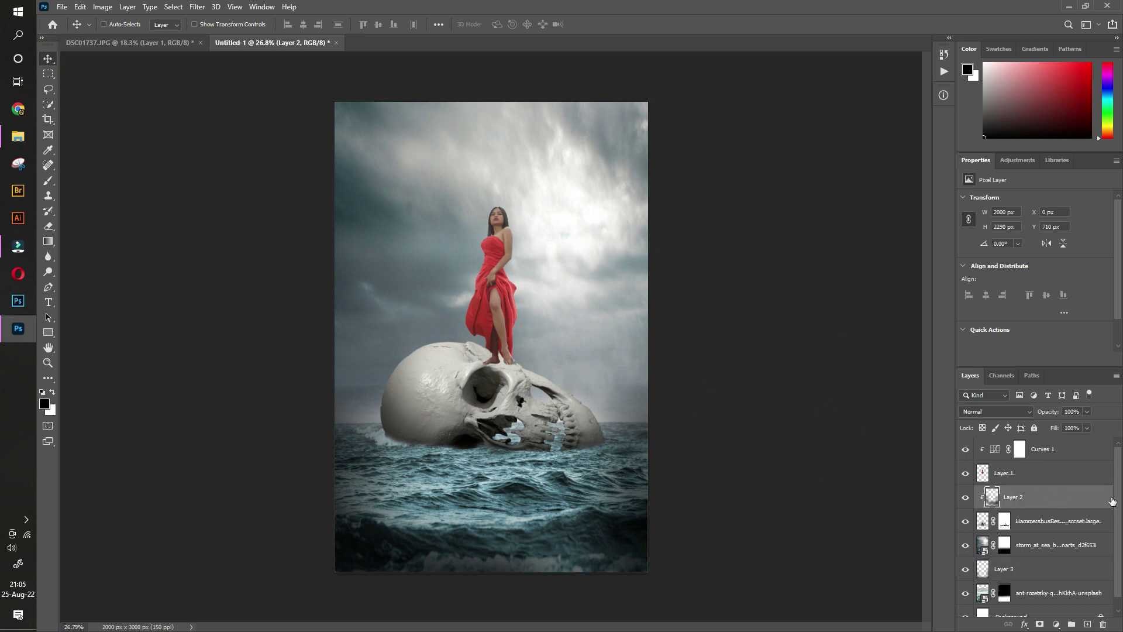
left_click(1087, 624)
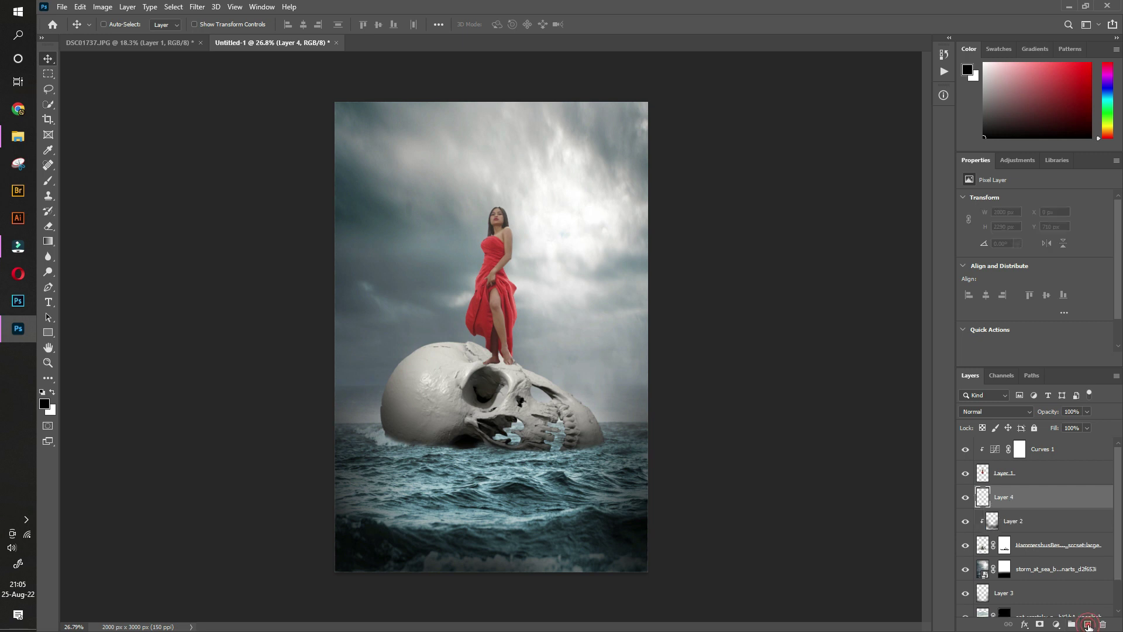
double_click(1008, 498)
type("Mag")
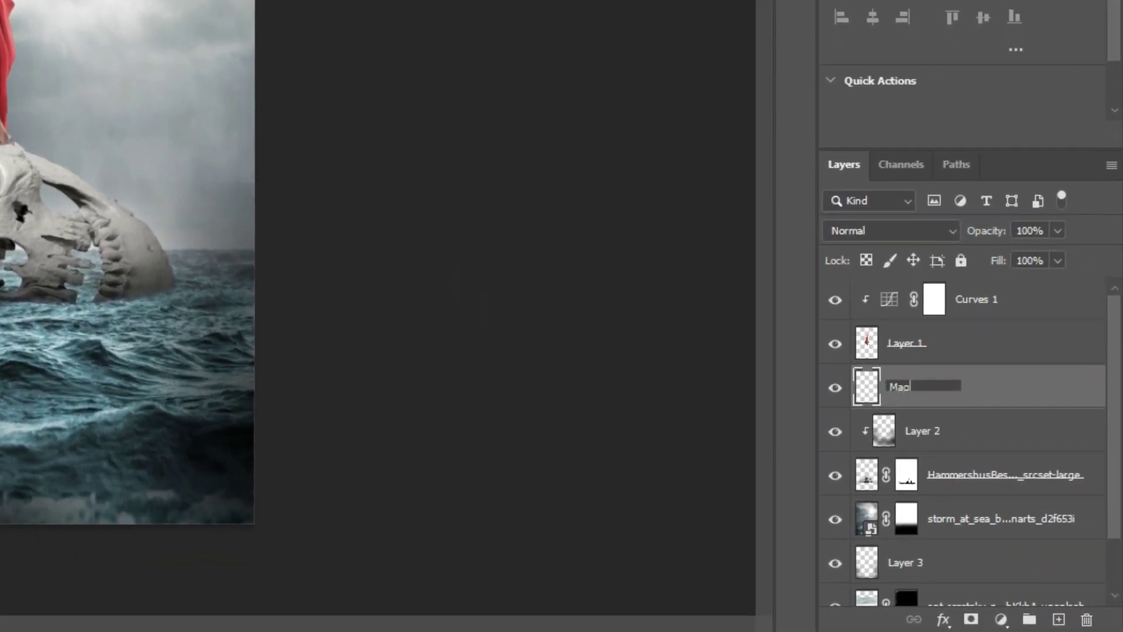
type("ic Stick")
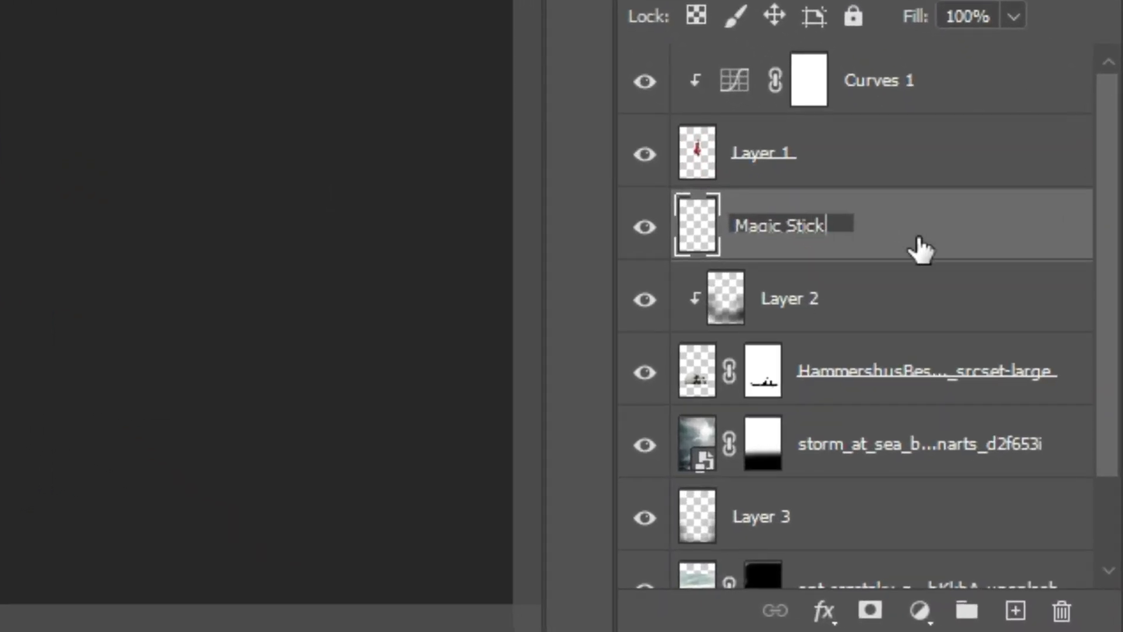
left_click(932, 232)
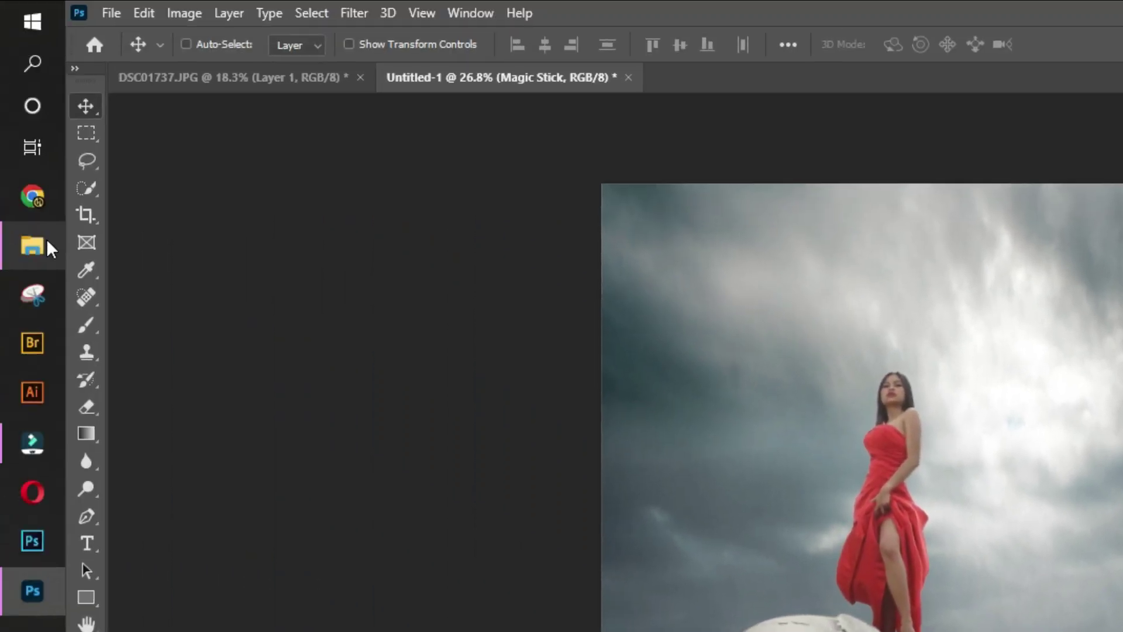
left_click(27, 203)
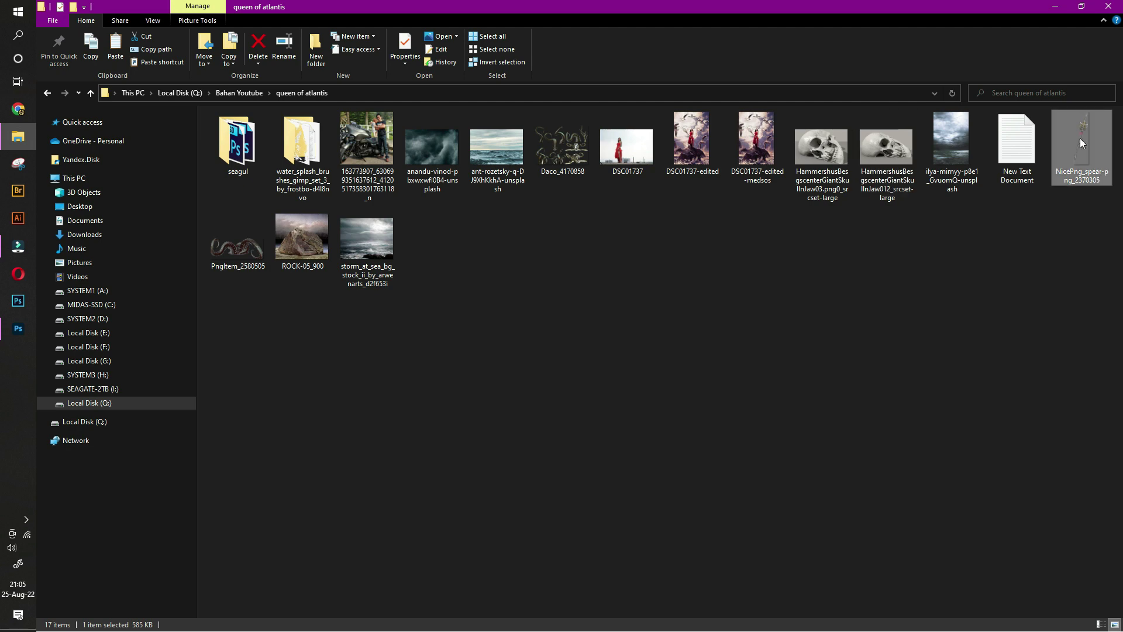
mouse_move(1080, 140)
left_mouse_down()
mouse_move(636, 290)
mouse_move(22, 326)
left_mouse_up()
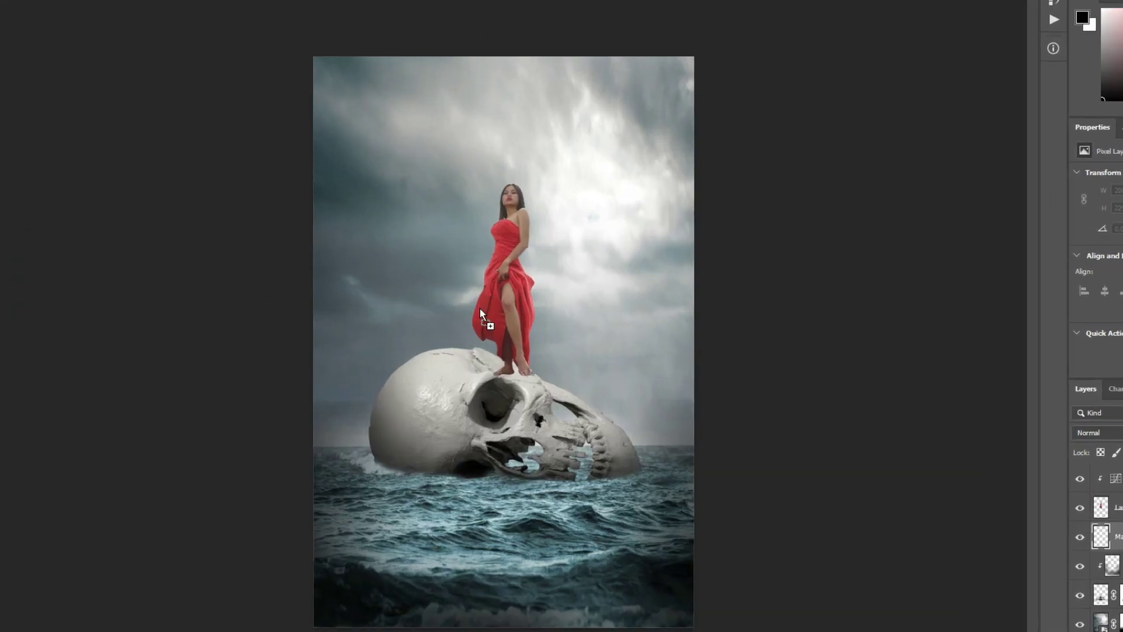
- Place the spear and rotate, scale and move it diagonally behind the woman
left_click_drag(22, 327, 479, 308)
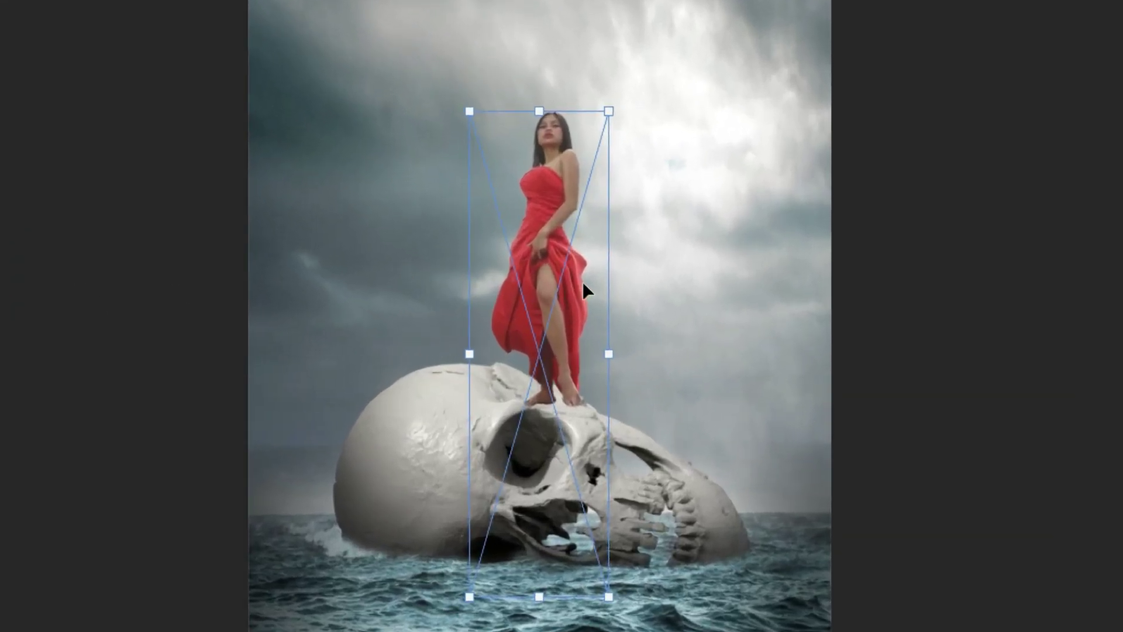
left_click_drag(659, 83, 351, 136)
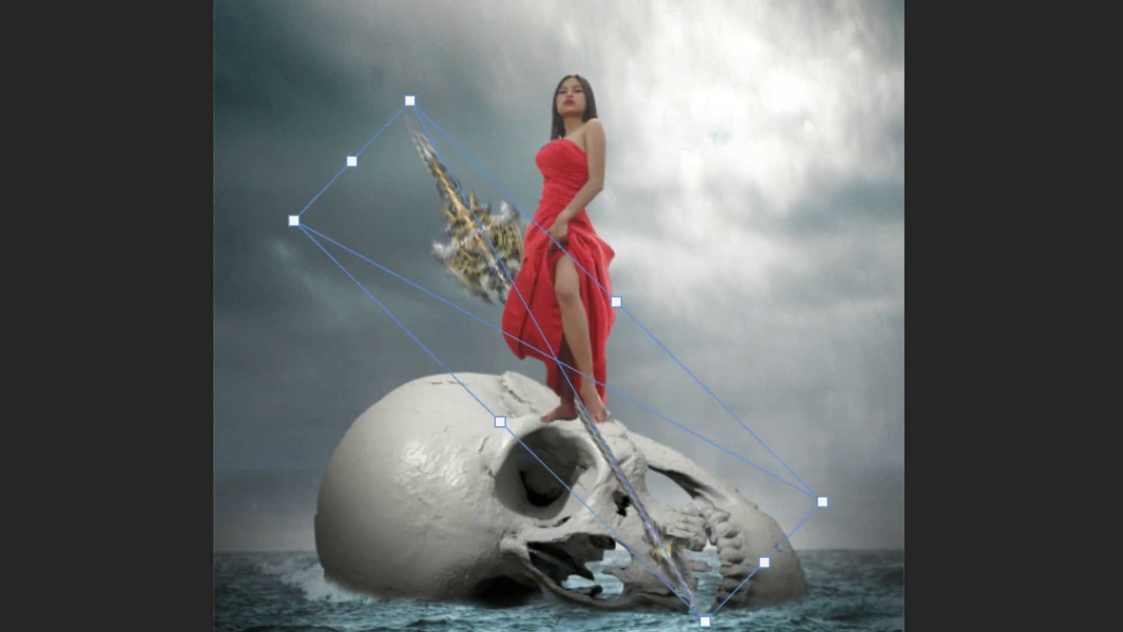
left_click_drag(453, 264, 469, 103)
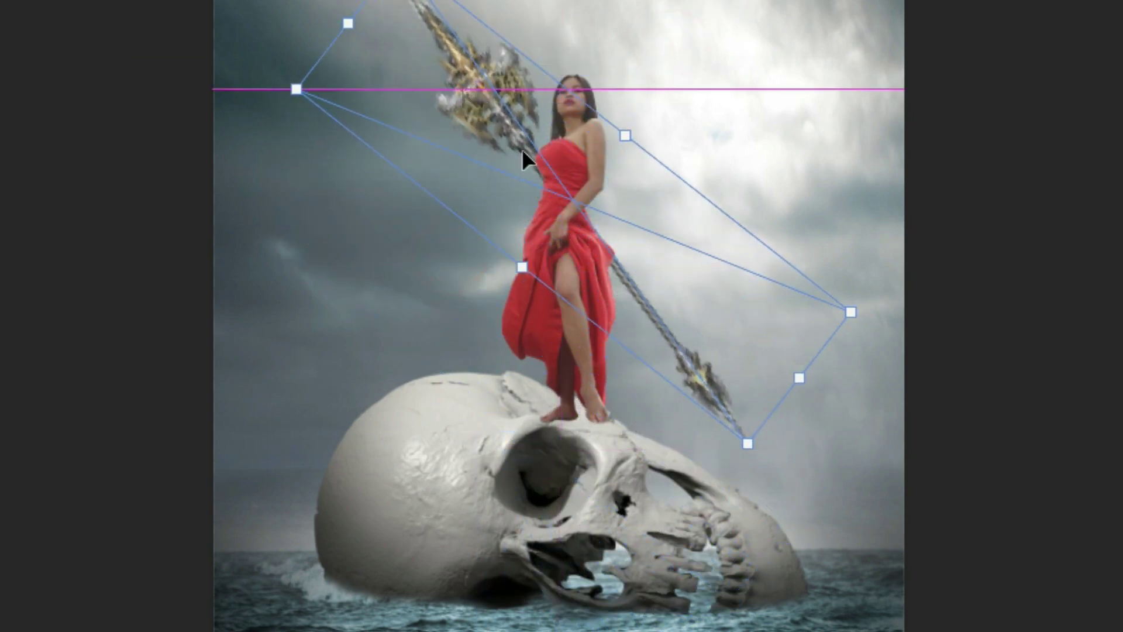
mouse_move(851, 307)
left_mouse_down()
mouse_move(741, 309)
mouse_move(682, 261)
left_mouse_up()
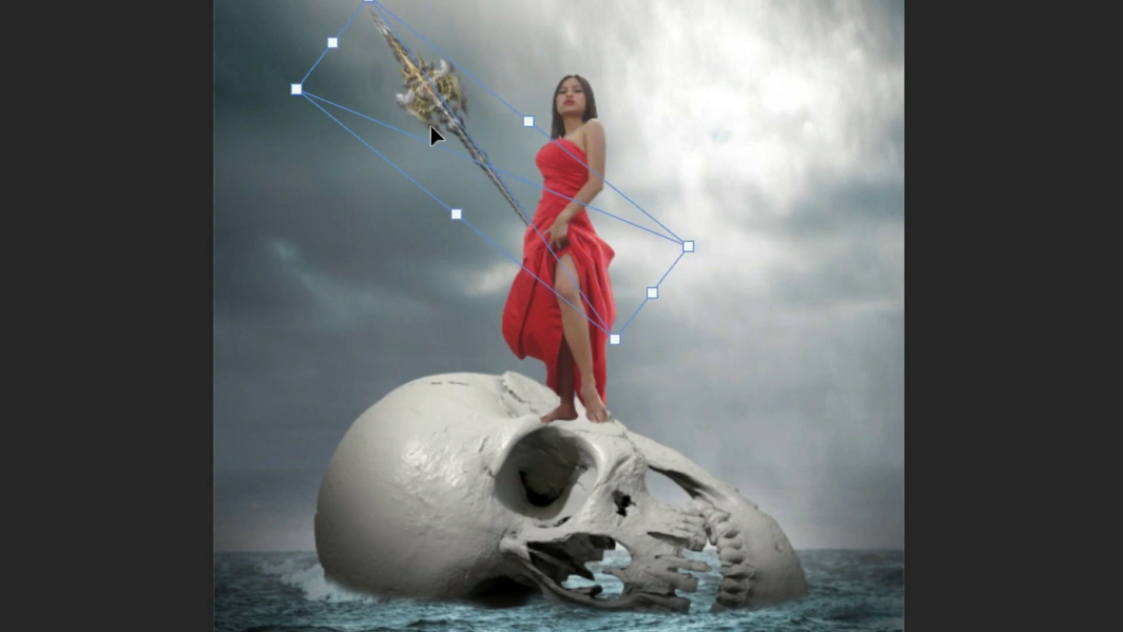
left_click_drag(431, 135, 489, 170)
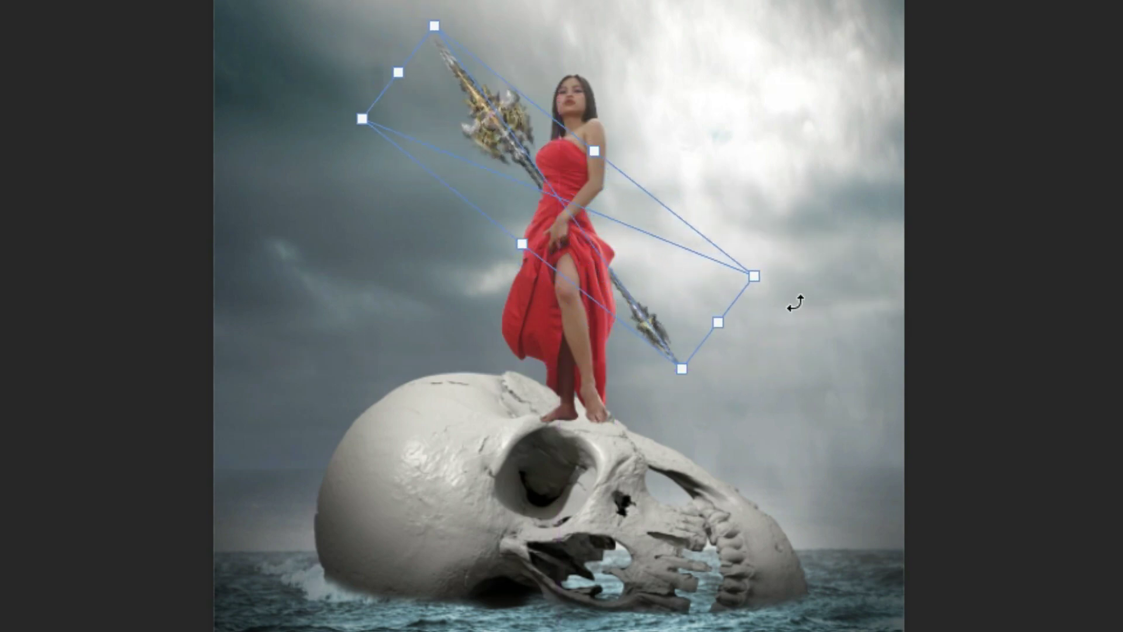
left_click_drag(795, 300, 797, 258)
left_click_drag(692, 297, 664, 273)
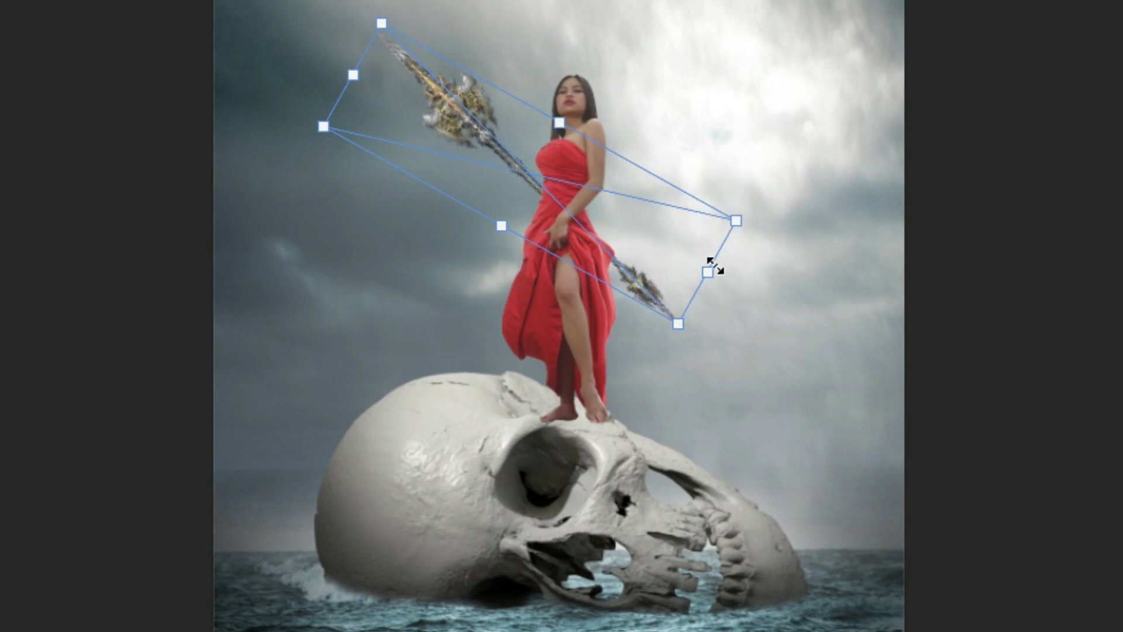
left_click_drag(736, 222, 815, 237)
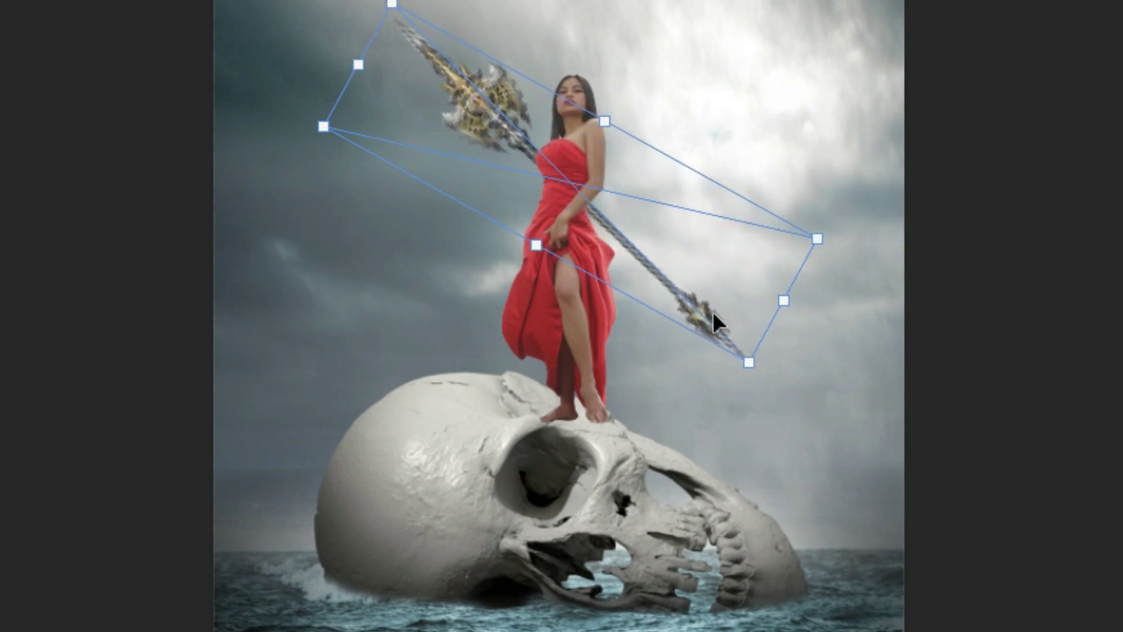
left_click_drag(700, 322, 665, 320)
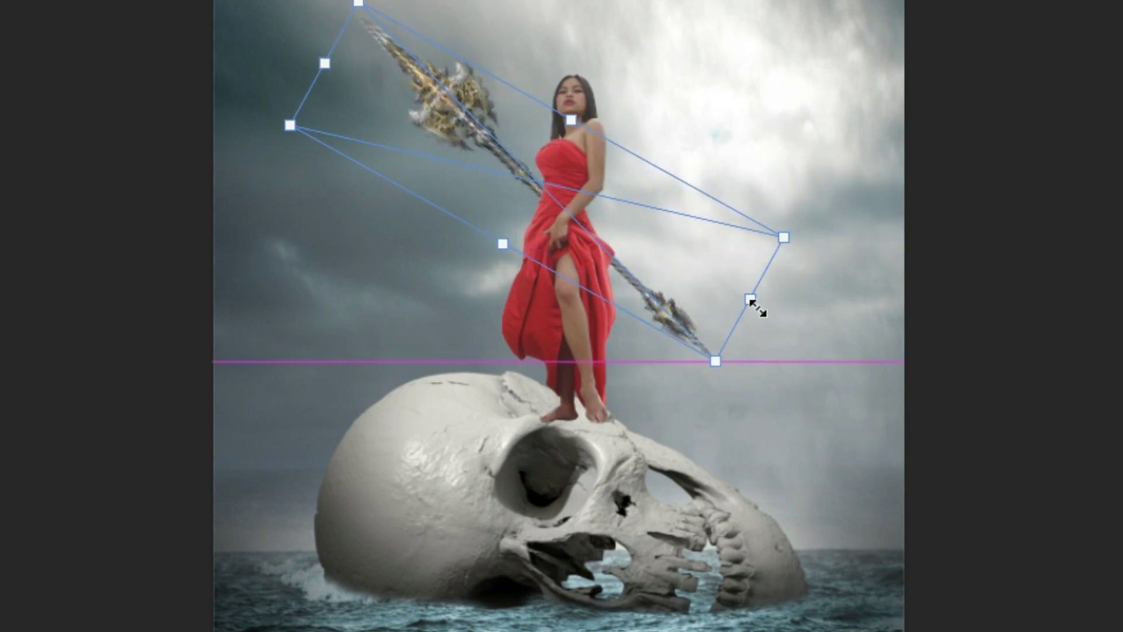
key("Return")
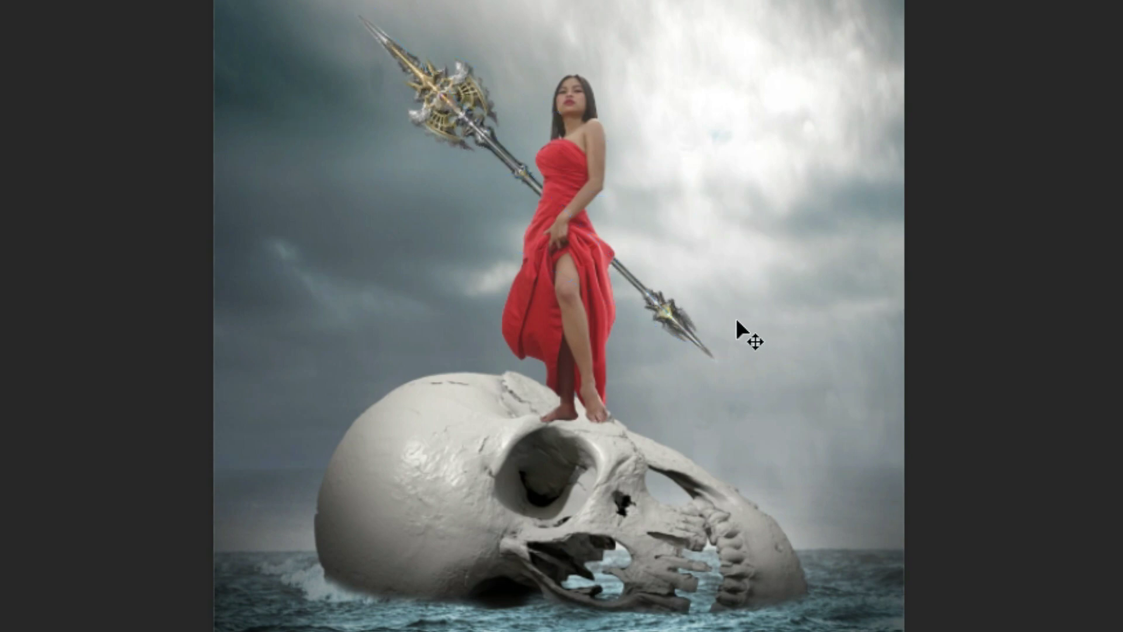
- Refine the spear's rotation to −56.20° and zoom in on the woman and spear head
key("ctrl+t")
left_click_drag(746, 357, 712, 384)
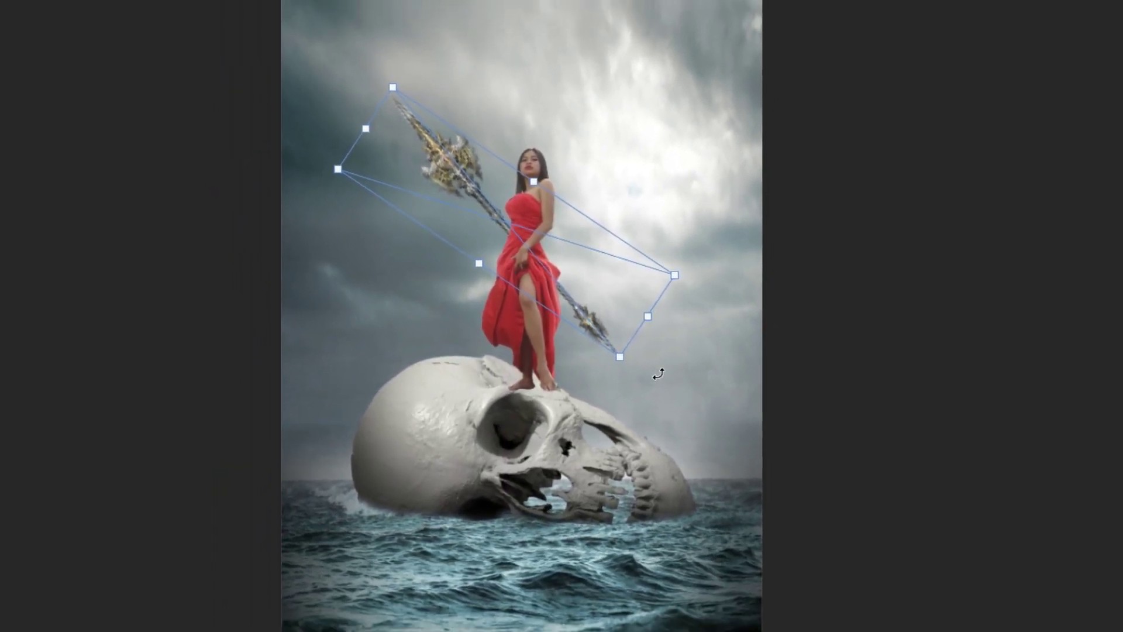
key("Return")
key("z")
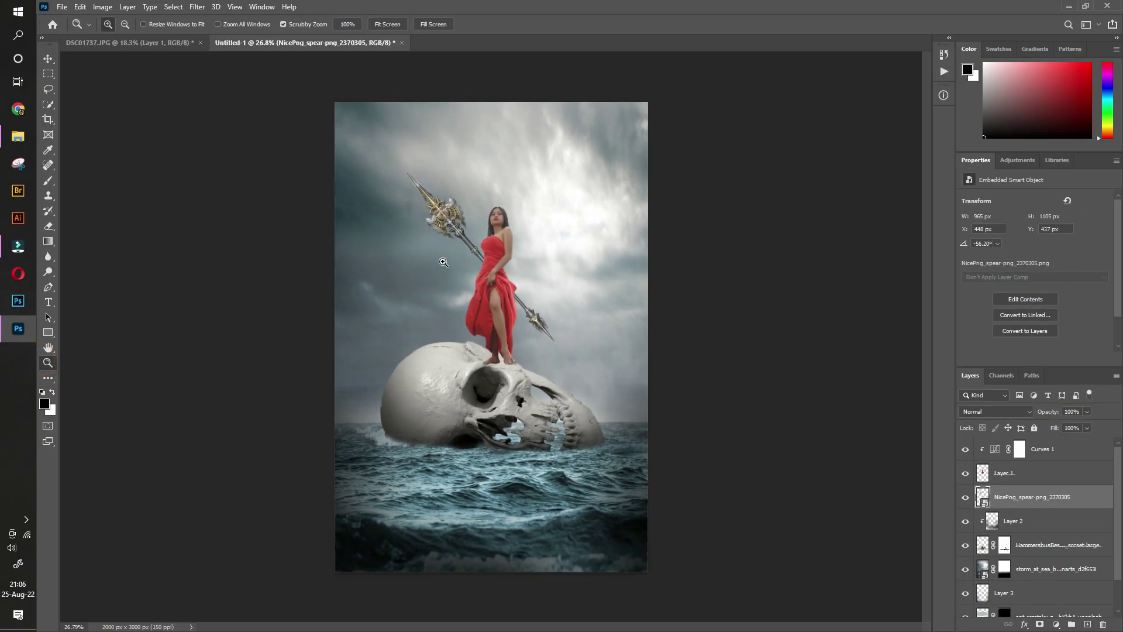
left_click_drag(444, 262, 396, 222)
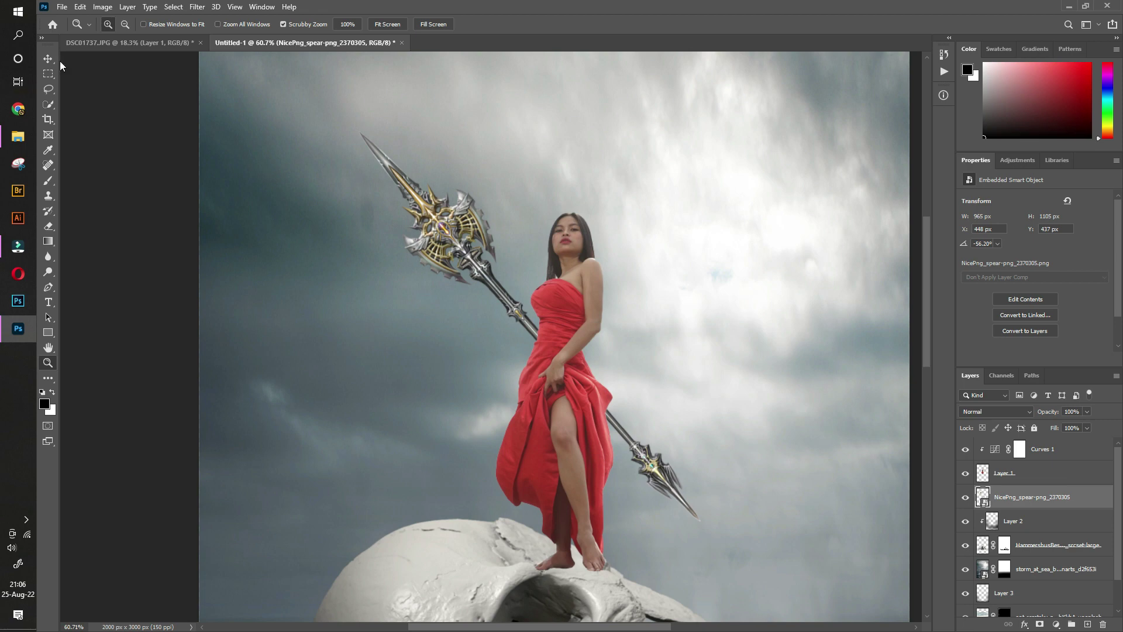
- Rasterize the spear layer, scale it to 83% and rotate it about −19°
left_click(52, 62)
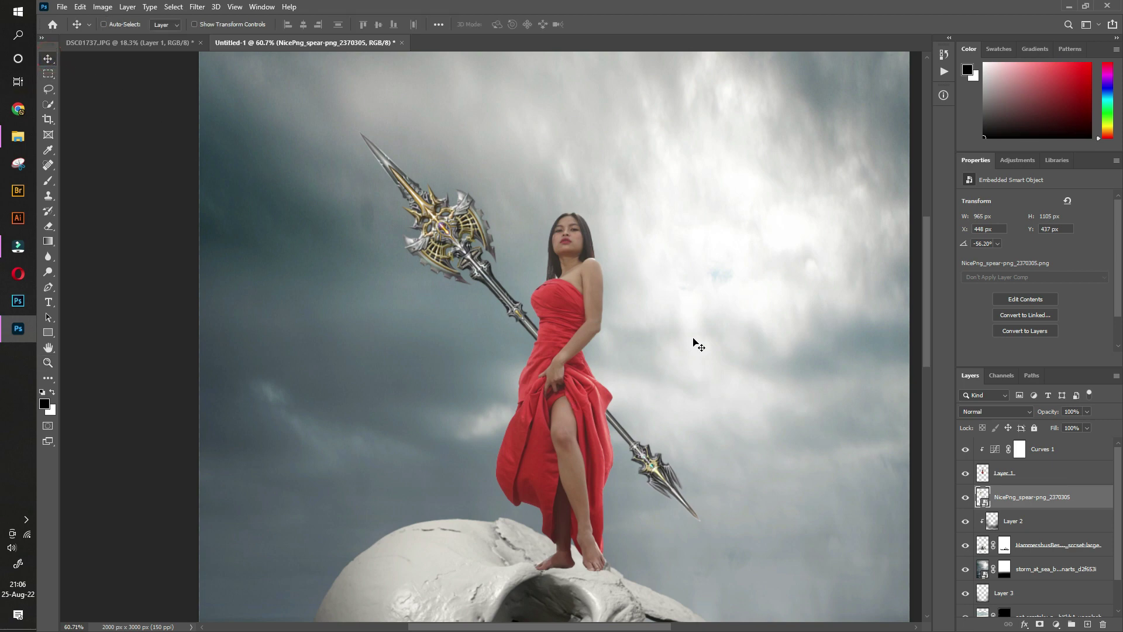
right_click(1009, 501)
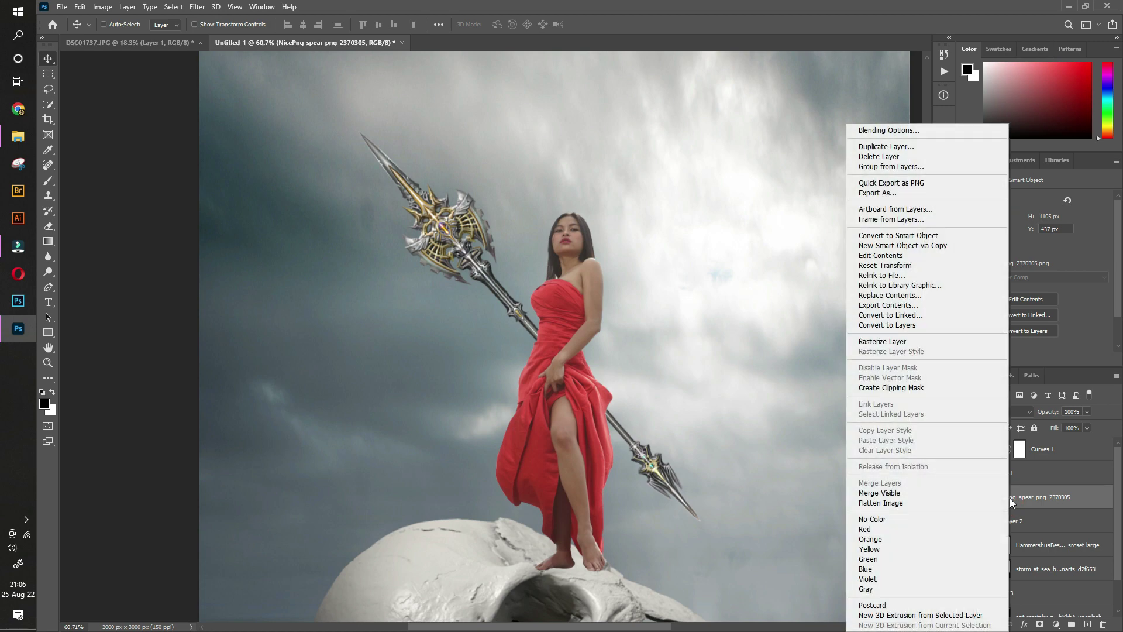
left_click(904, 341)
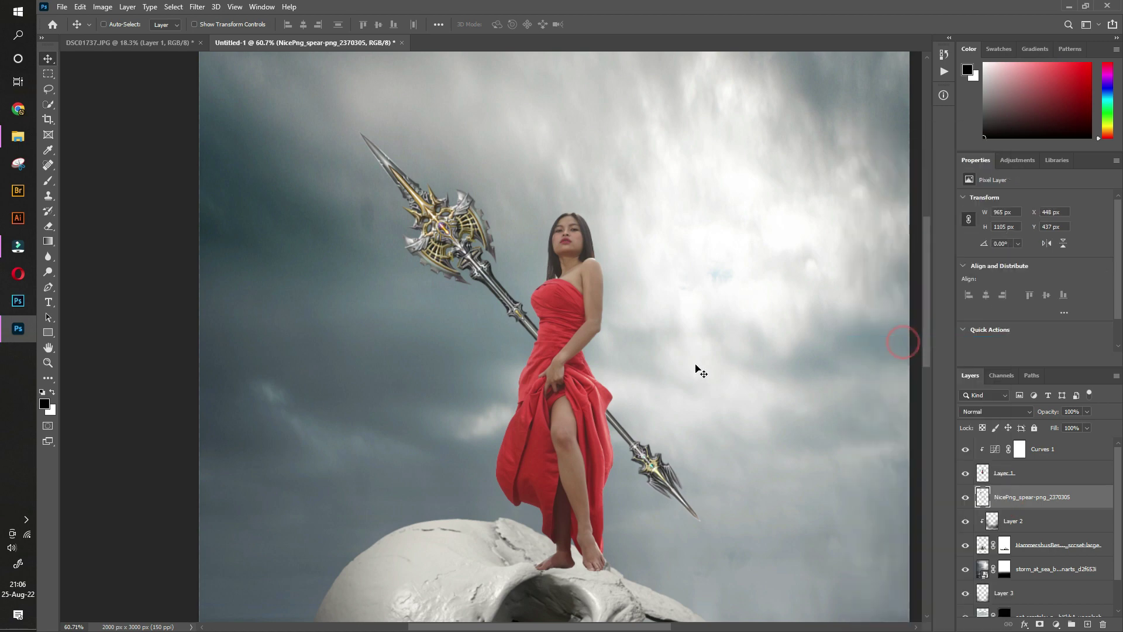
key("ctrl+t")
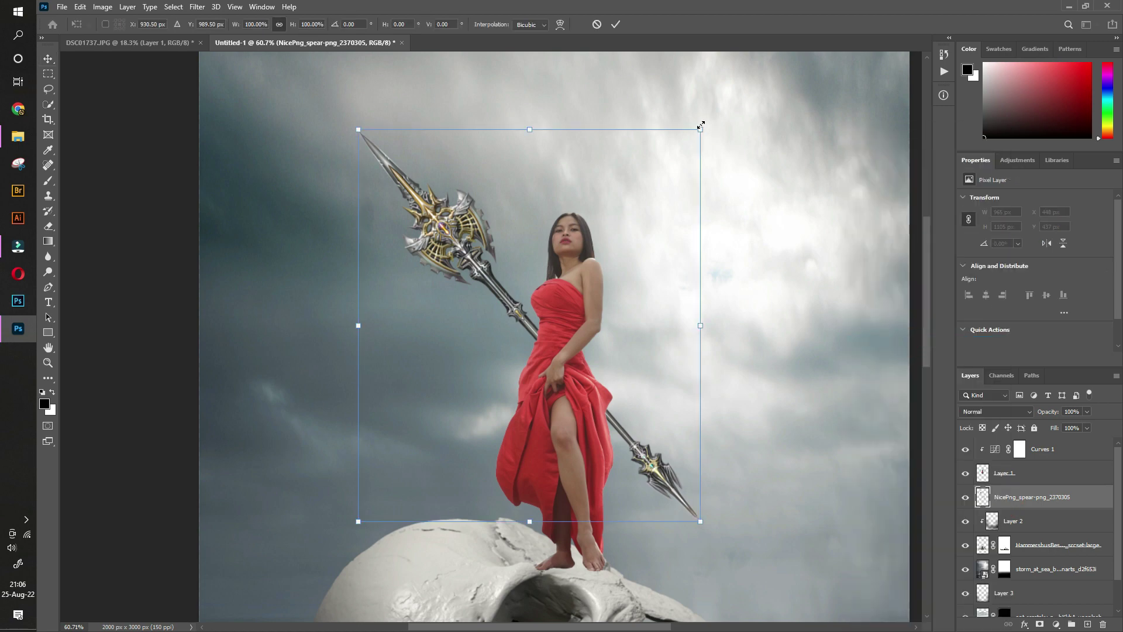
left_click_drag(700, 125, 646, 195)
left_click_drag(619, 355, 660, 337)
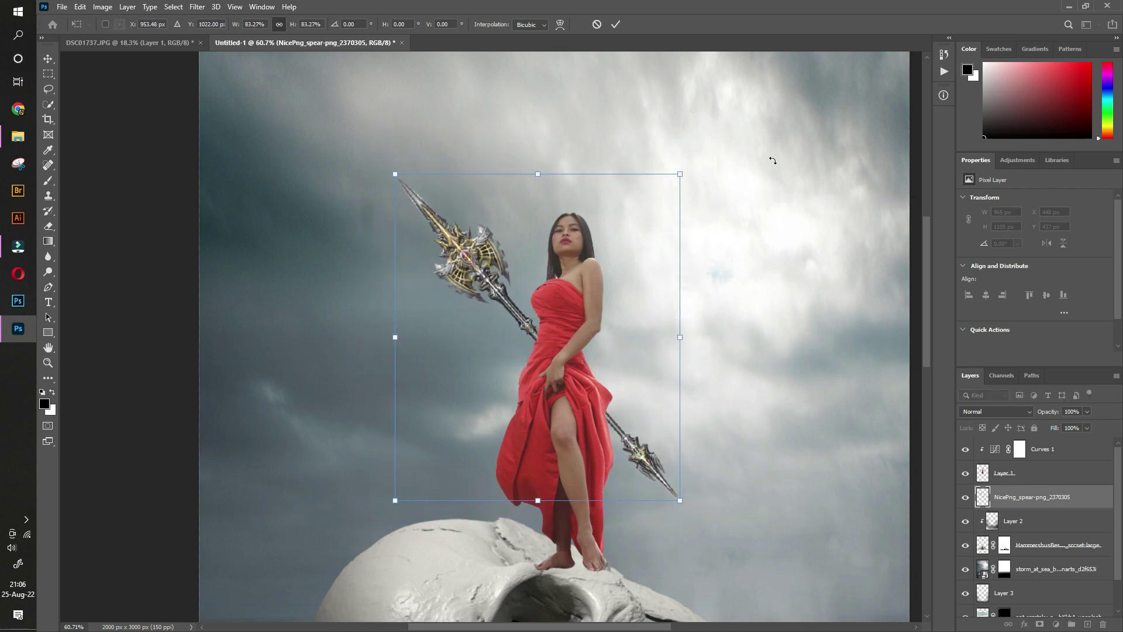
left_click_drag(772, 160, 710, 62)
left_click_drag(667, 321, 668, 338)
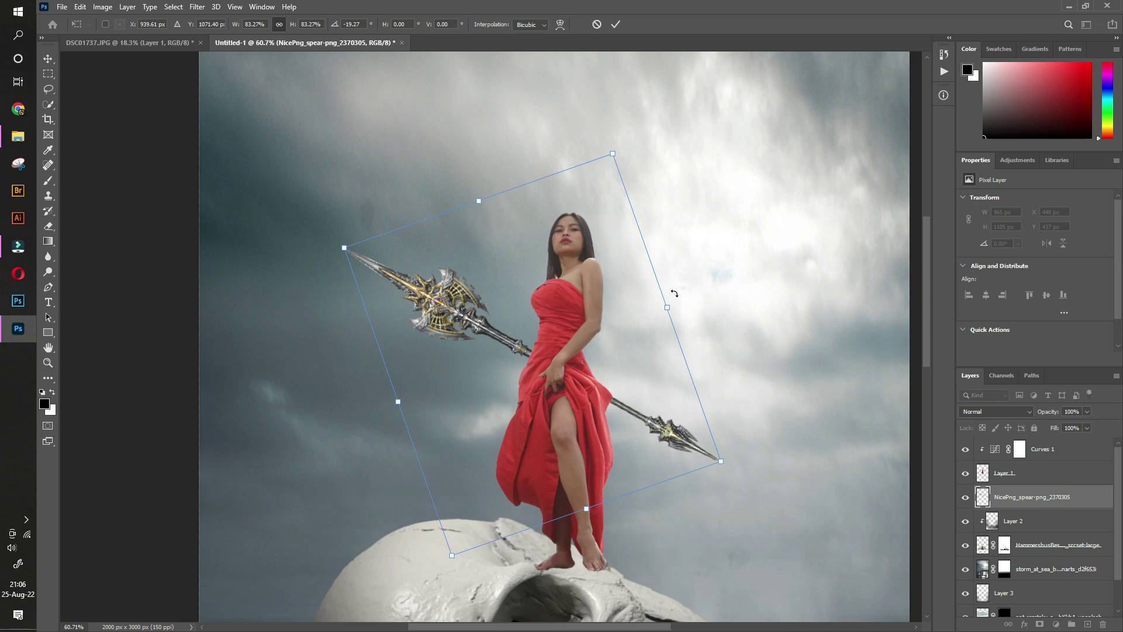
key("Return")
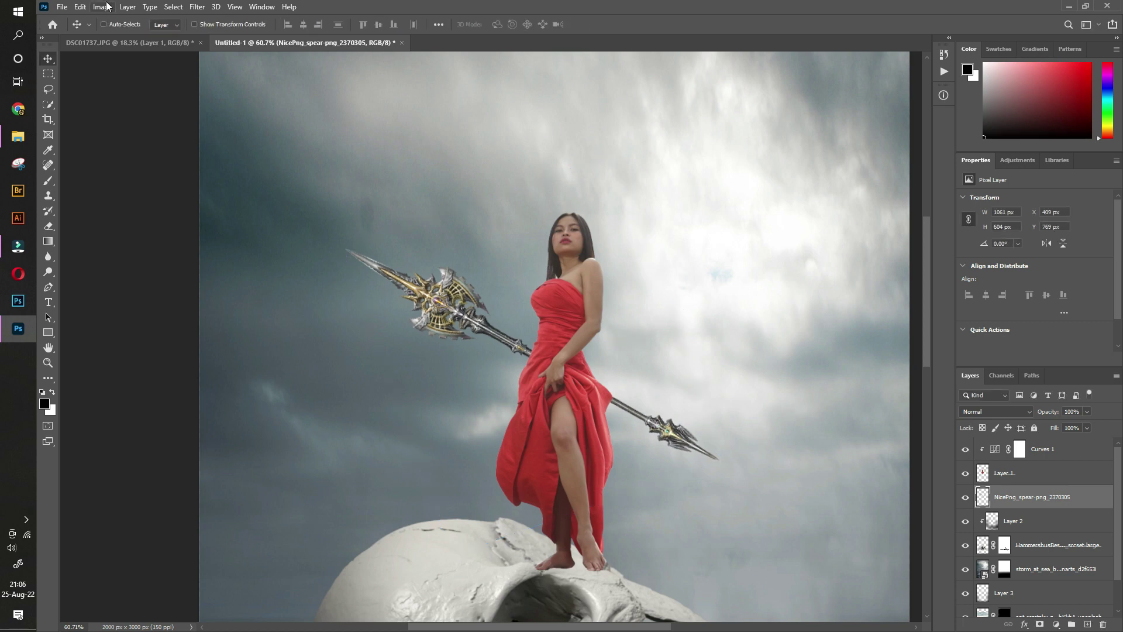
- Apply Hue/Saturation to the spear with Hue −43, Saturation −41 and Lightness −3
left_click(103, 6)
mouse_move(120, 37)
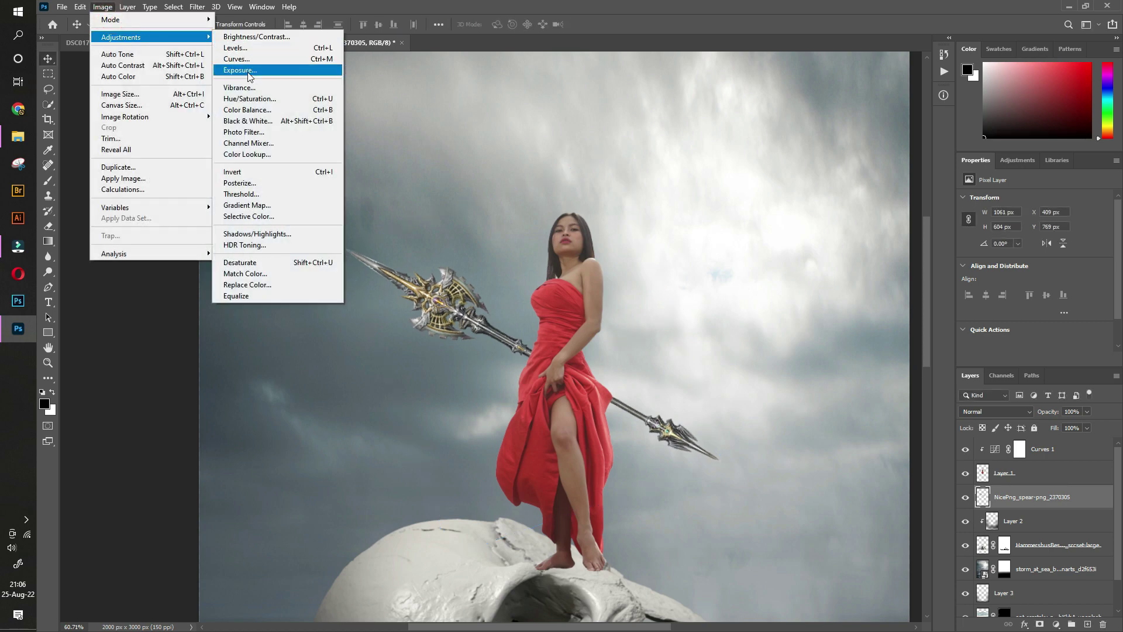
left_click(253, 103)
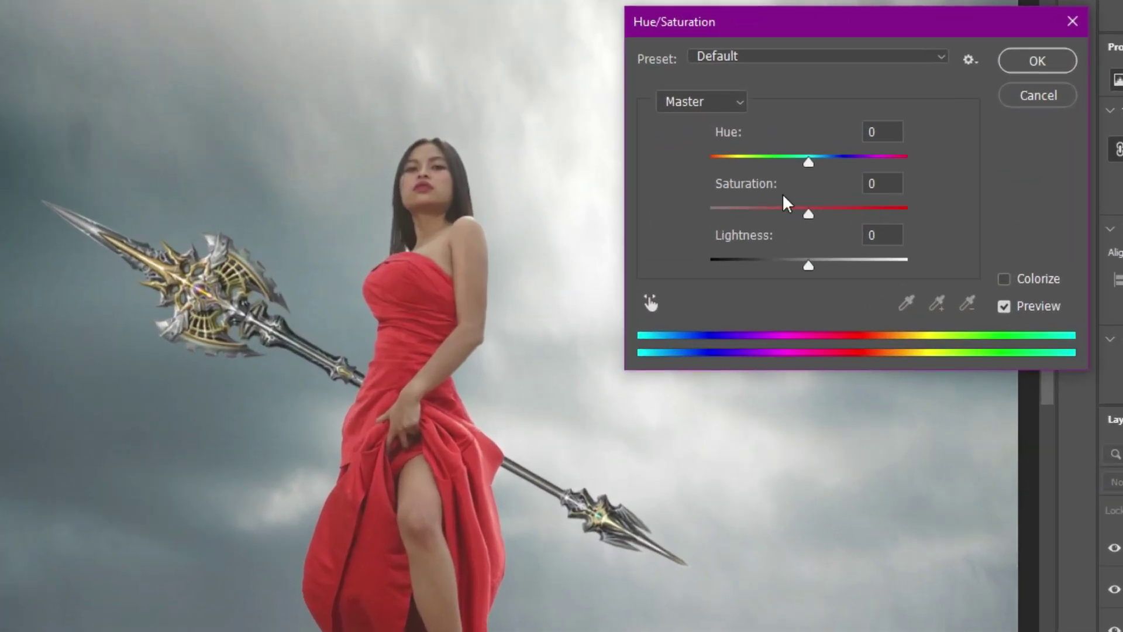
mouse_move(808, 209)
left_mouse_down()
mouse_move(756, 209)
mouse_move(768, 209)
left_mouse_up()
mouse_move(808, 160)
left_mouse_down()
mouse_move(705, 139)
mouse_move(842, 155)
mouse_move(772, 156)
mouse_move(795, 167)
mouse_move(768, 157)
left_mouse_up()
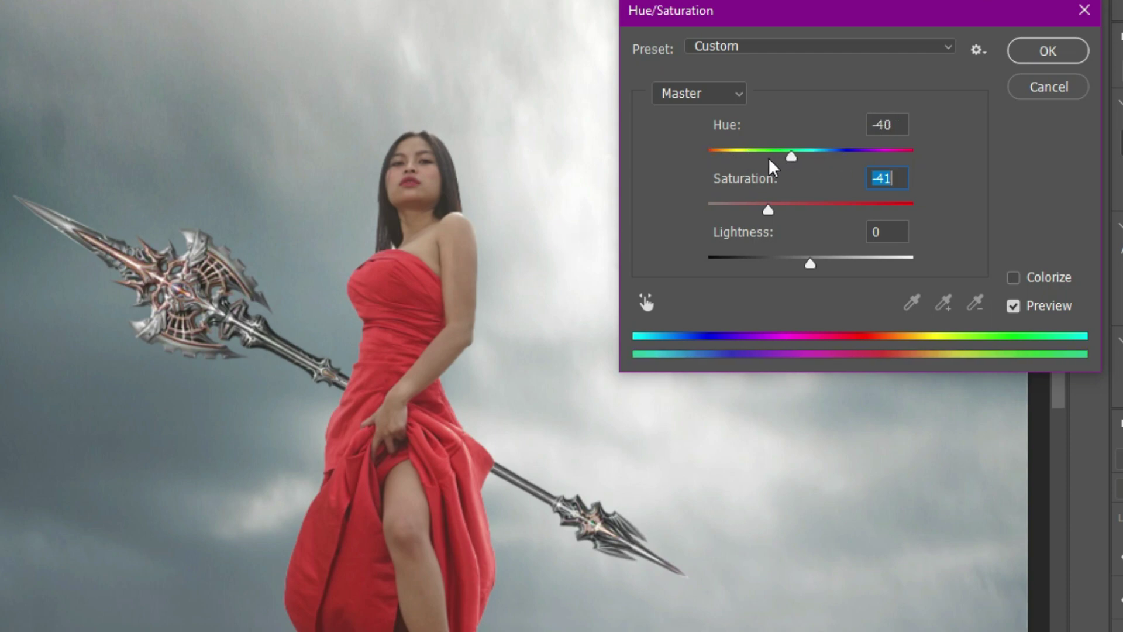
mouse_move(809, 262)
left_mouse_down()
mouse_move(787, 256)
mouse_move(808, 258)
left_mouse_up()
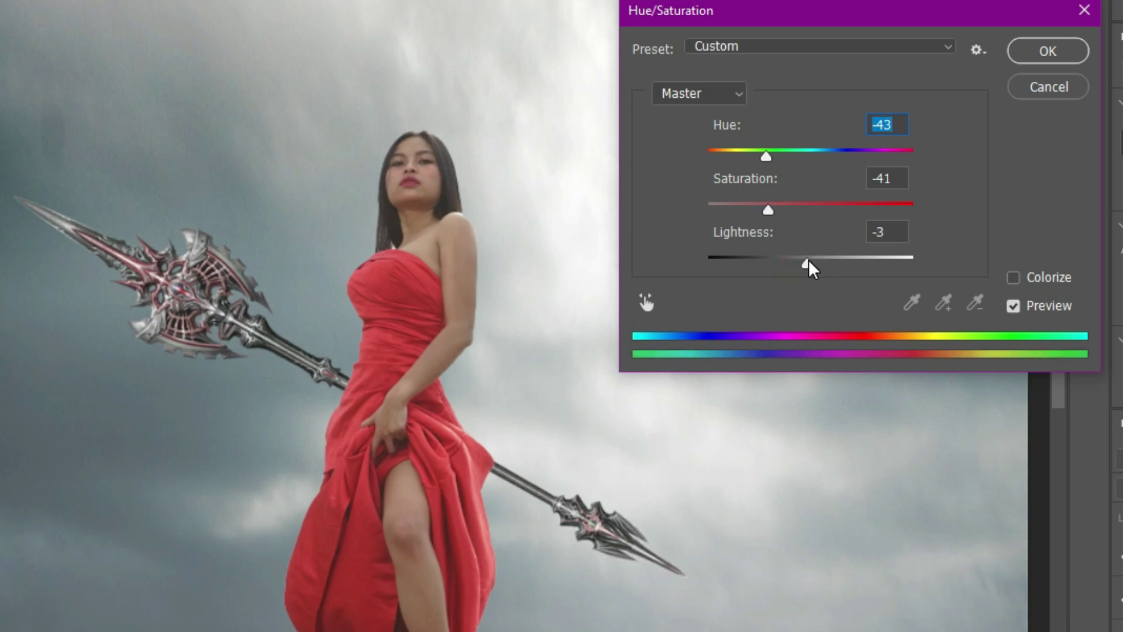
left_click(1030, 57)
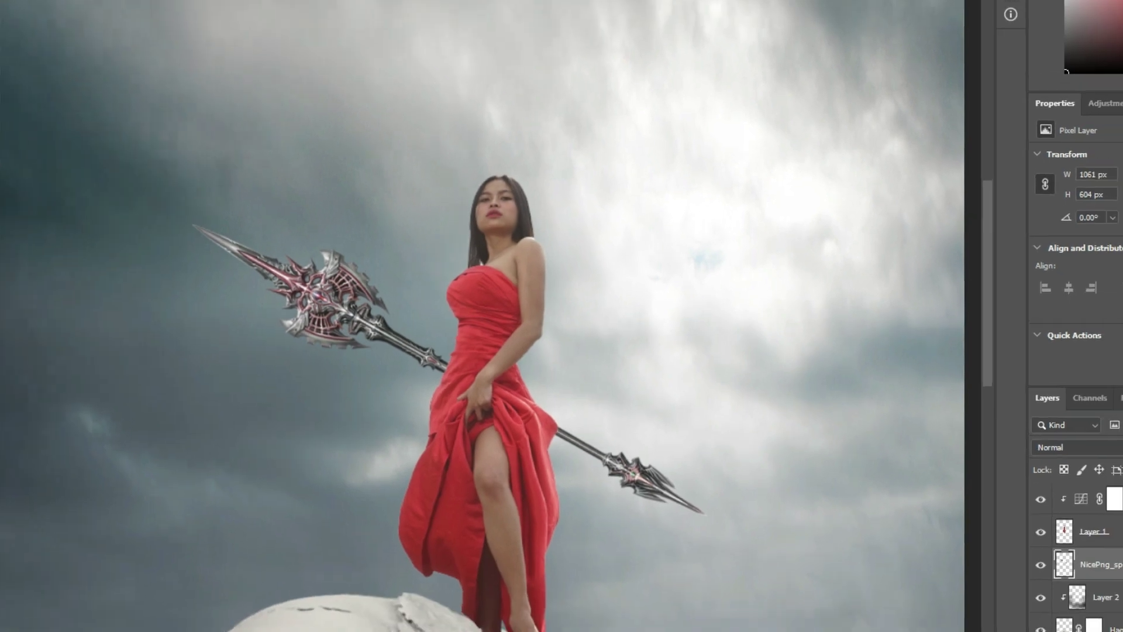
- Select and delete the spear's lower shaft right of the woman, then deselect
key("m")
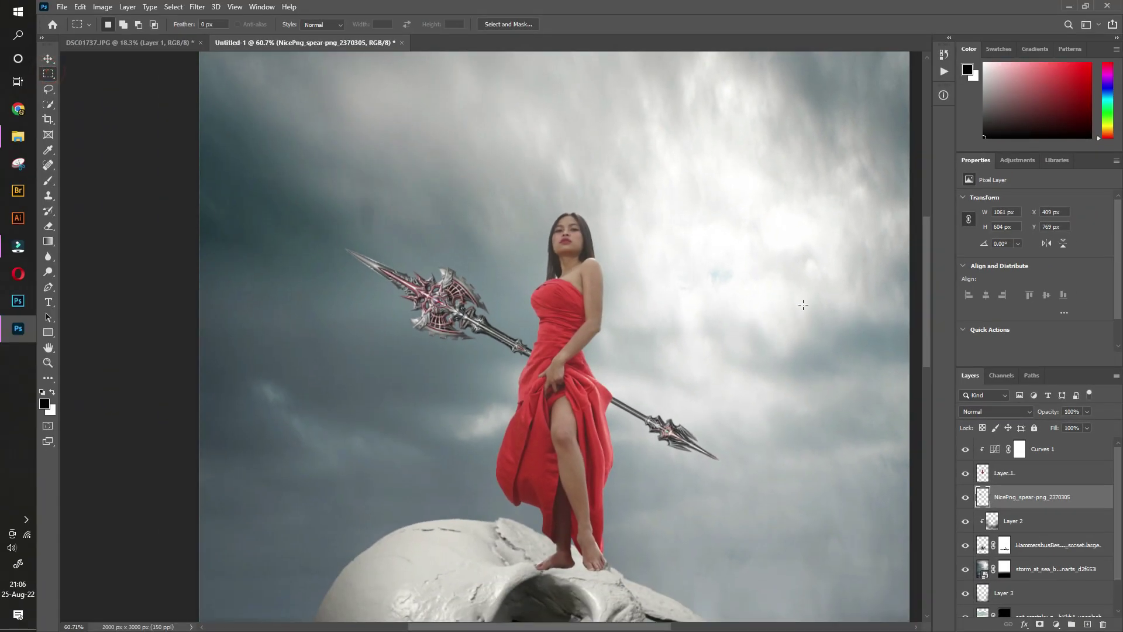
left_click_drag(803, 304, 578, 512)
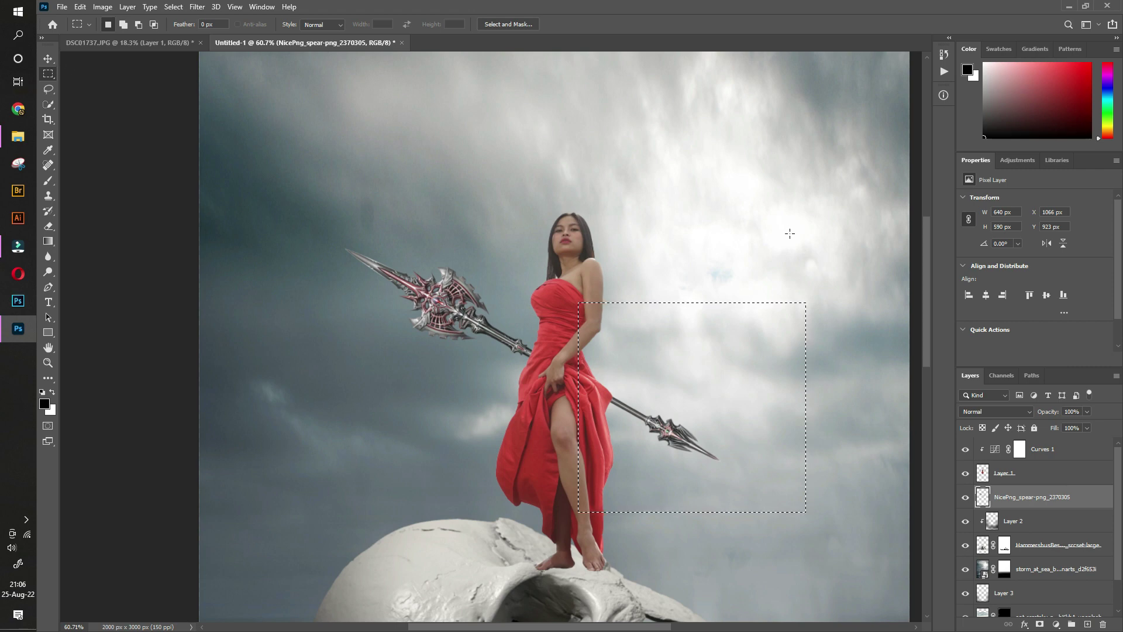
left_click_drag(848, 280, 549, 530)
left_click(49, 61)
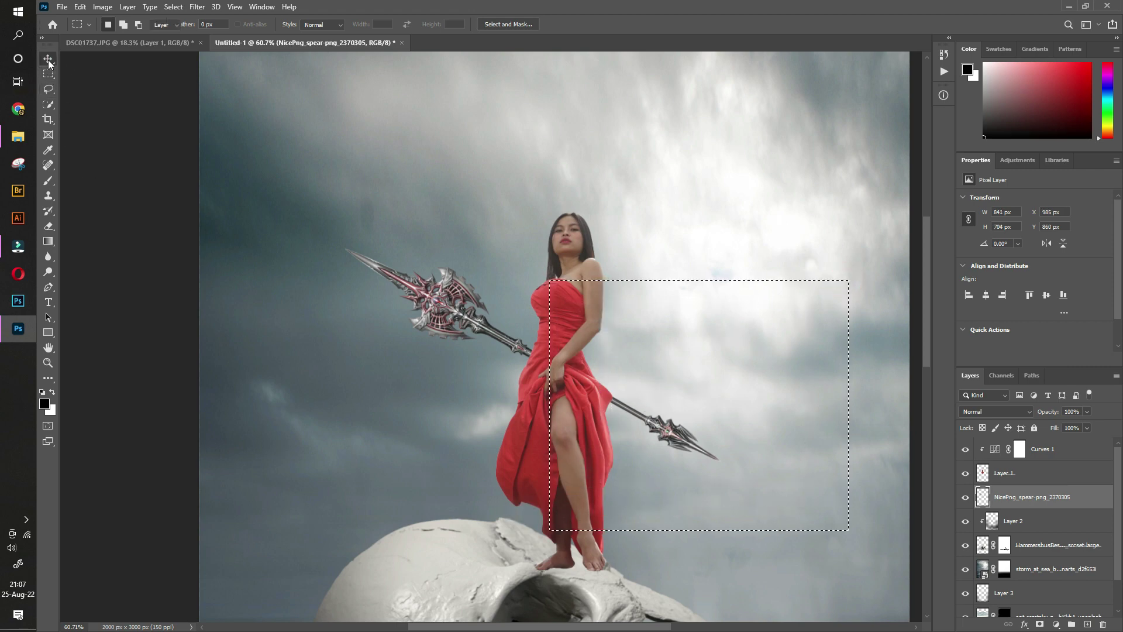
key("ctrl")
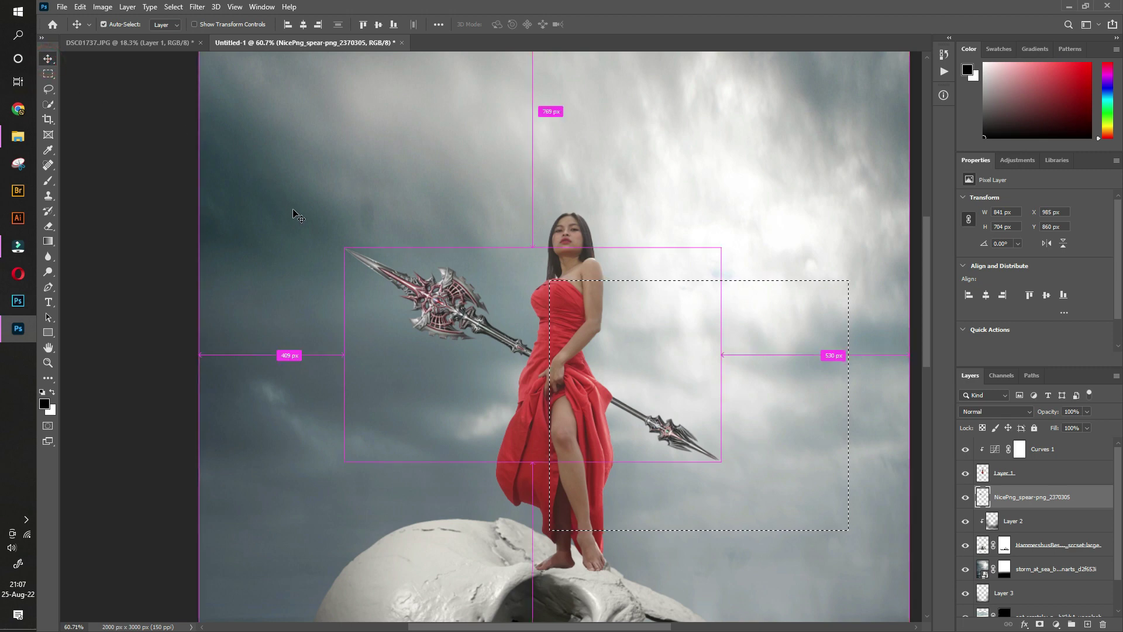
key("Delete")
key("ctrl+d")
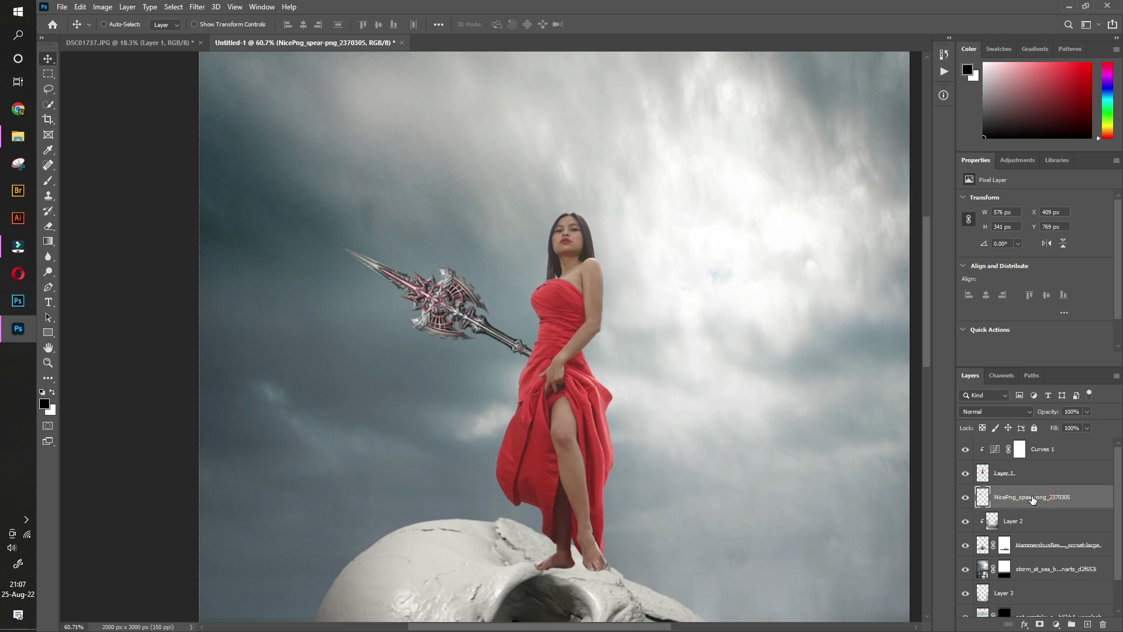
- Paste a spear copy as a new layer to extend the shaft down-right, then shift the head up-left
key("ctrl+v")
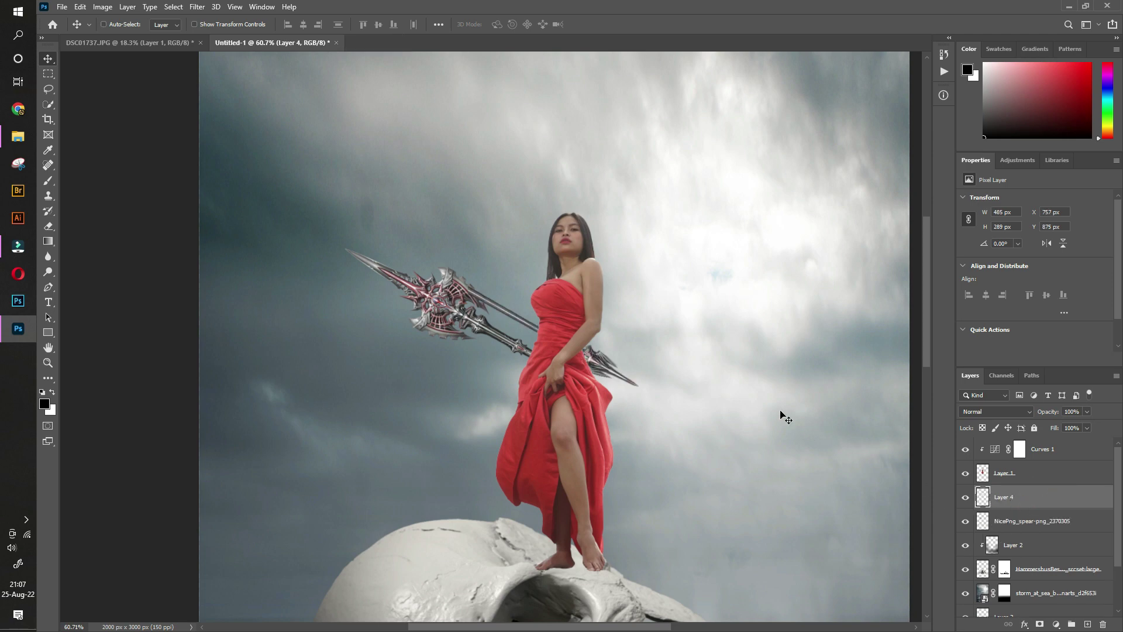
left_click_drag(615, 351, 727, 452)
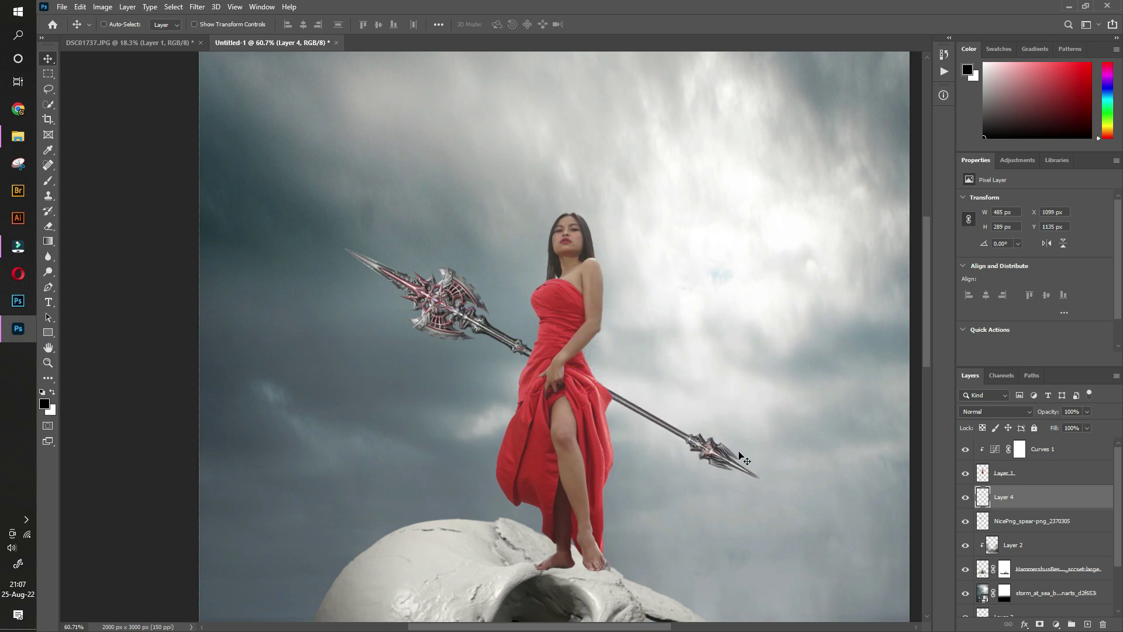
left_click(1012, 520)
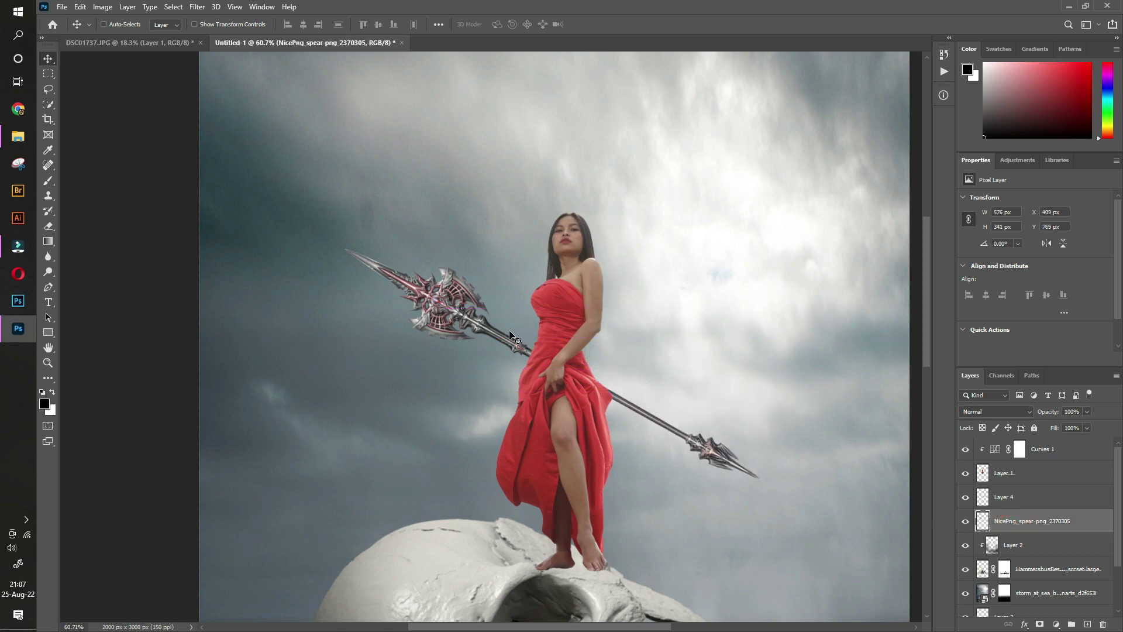
mouse_move(476, 331)
left_mouse_down()
mouse_move(444, 310)
mouse_move(462, 319)
left_mouse_up()
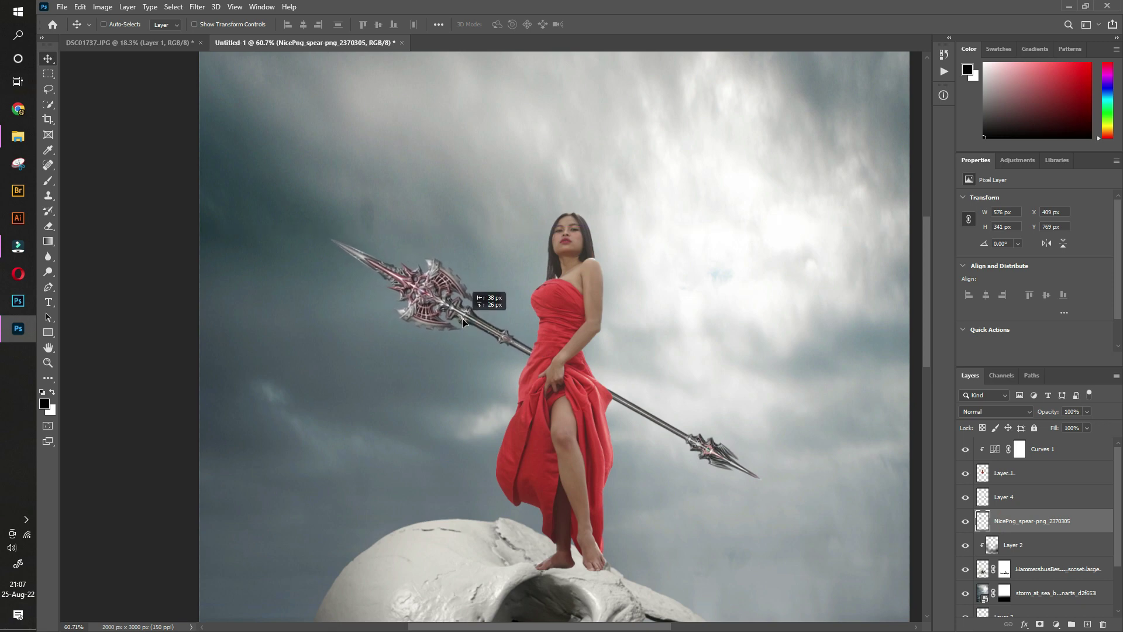
left_click_drag(462, 318, 461, 316)
left_click_drag(668, 428, 664, 429)
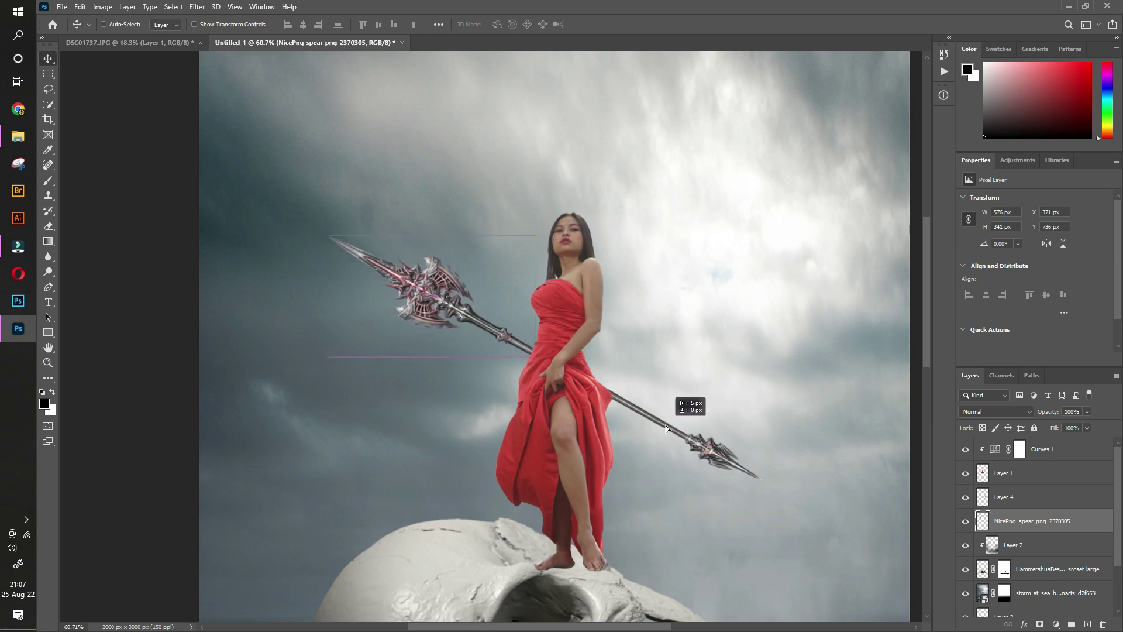
left_click_drag(664, 427, 664, 422)
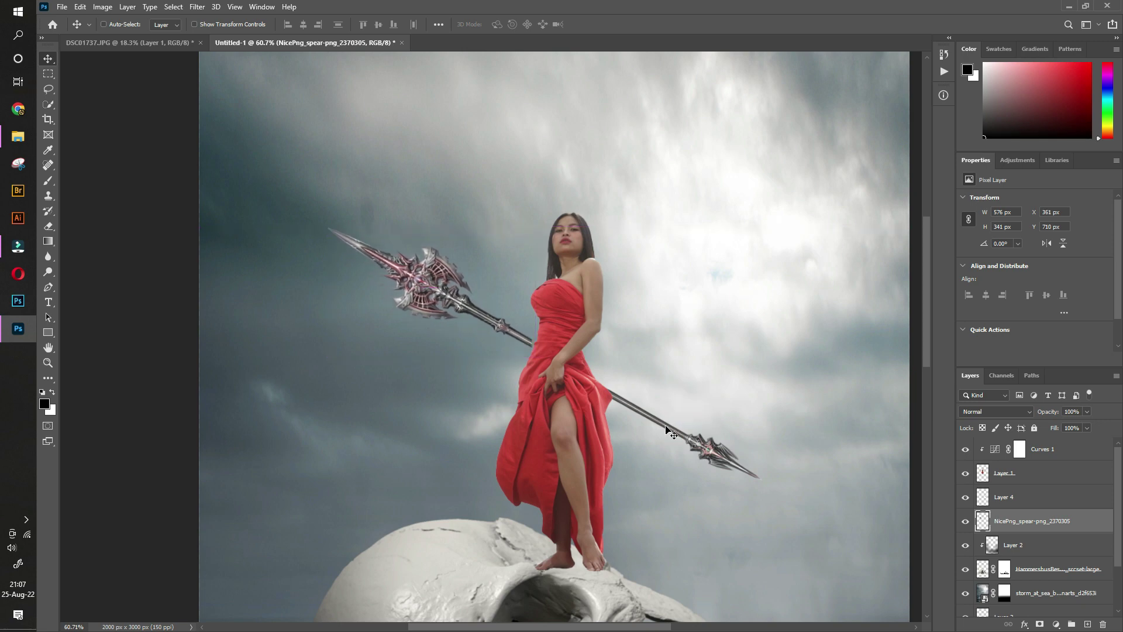
- Nudge the spear head down and the shaft piece slightly right so they line up
key("Down")
key("Down")
key("Down")
key("Down")
key("Down")
key("Down")
key("Down")
key("Down")
key("Down")
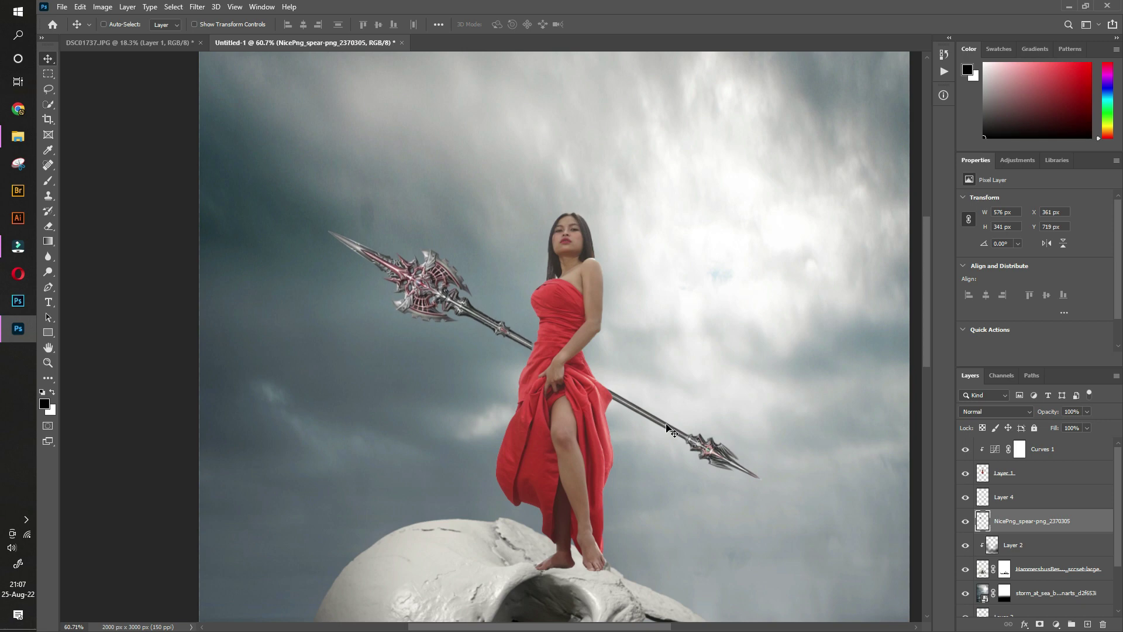
key("Down")
left_click_drag(434, 285, 437, 291)
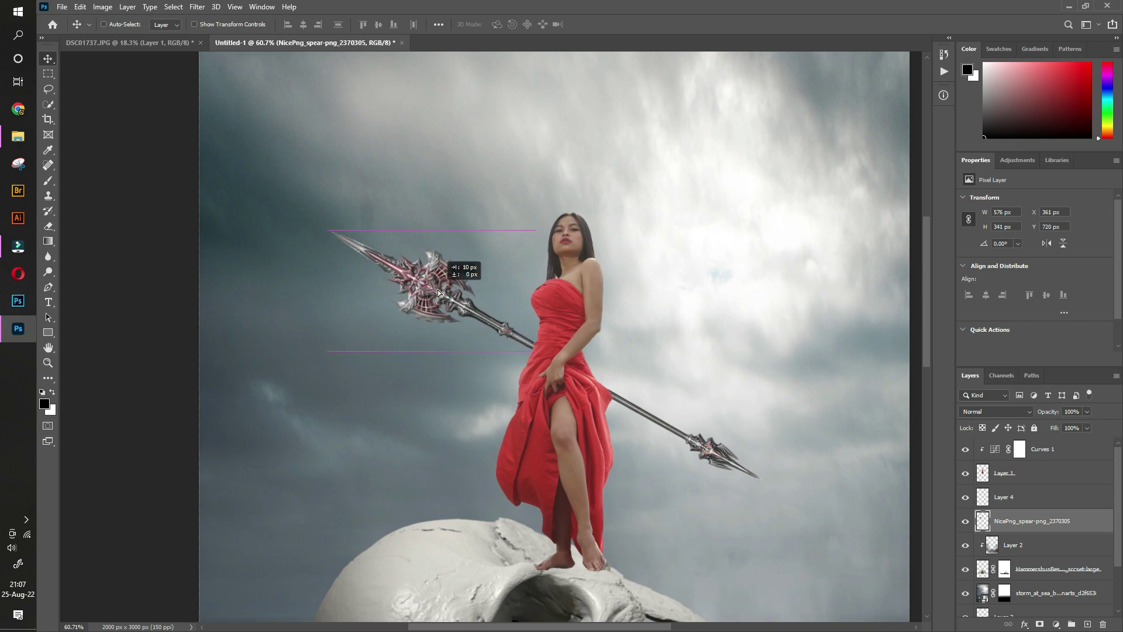
left_click(1002, 498)
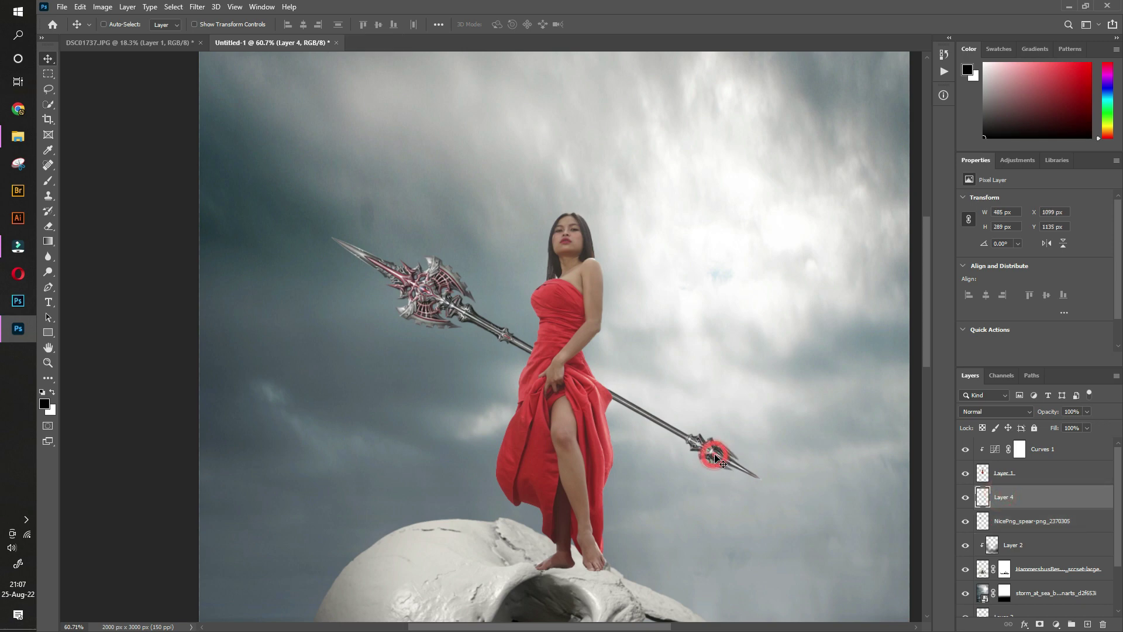
left_click_drag(717, 459, 721, 459)
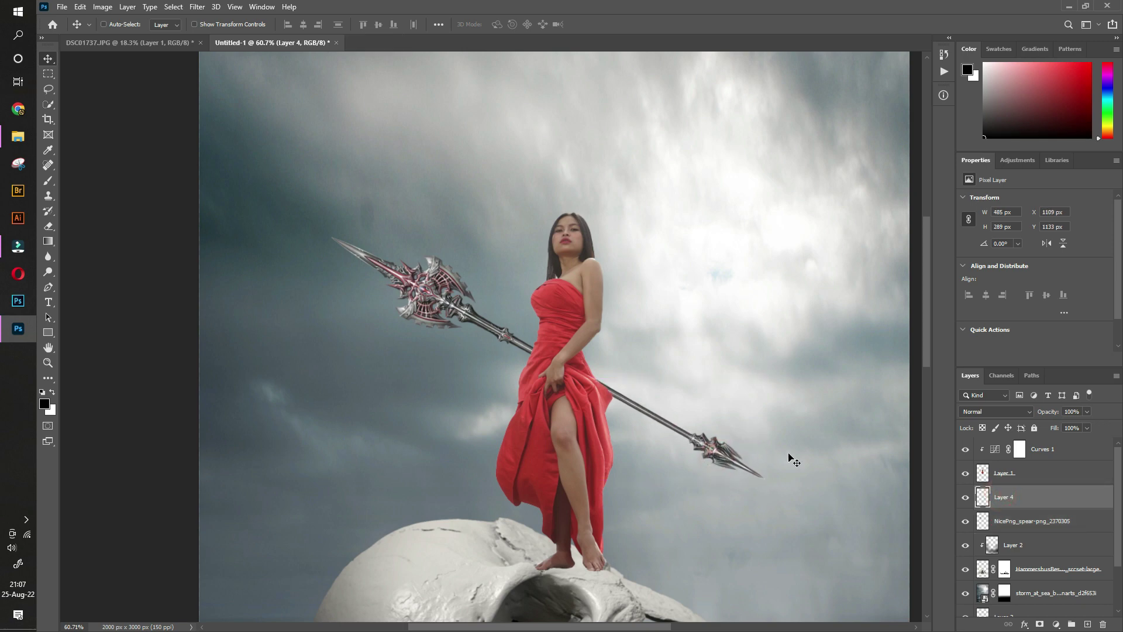
- Merge the spear head and shaft into one layer, Layer 4, and toggle its visibility to check it
left_click(1039, 521, "shift")
right_click(1019, 503)
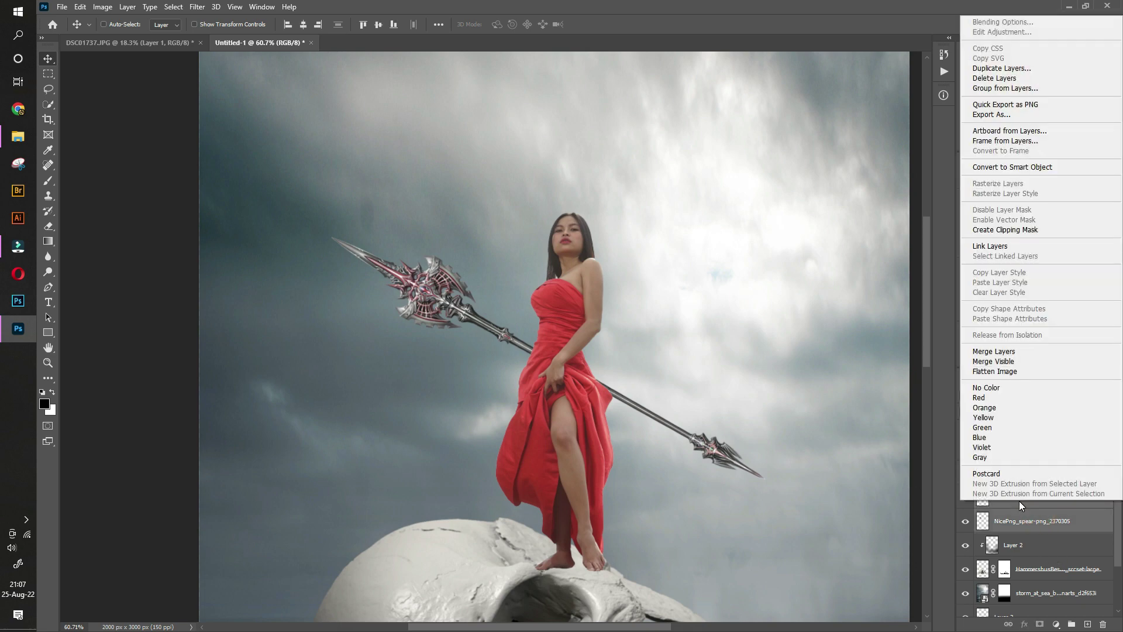
left_click(1015, 351)
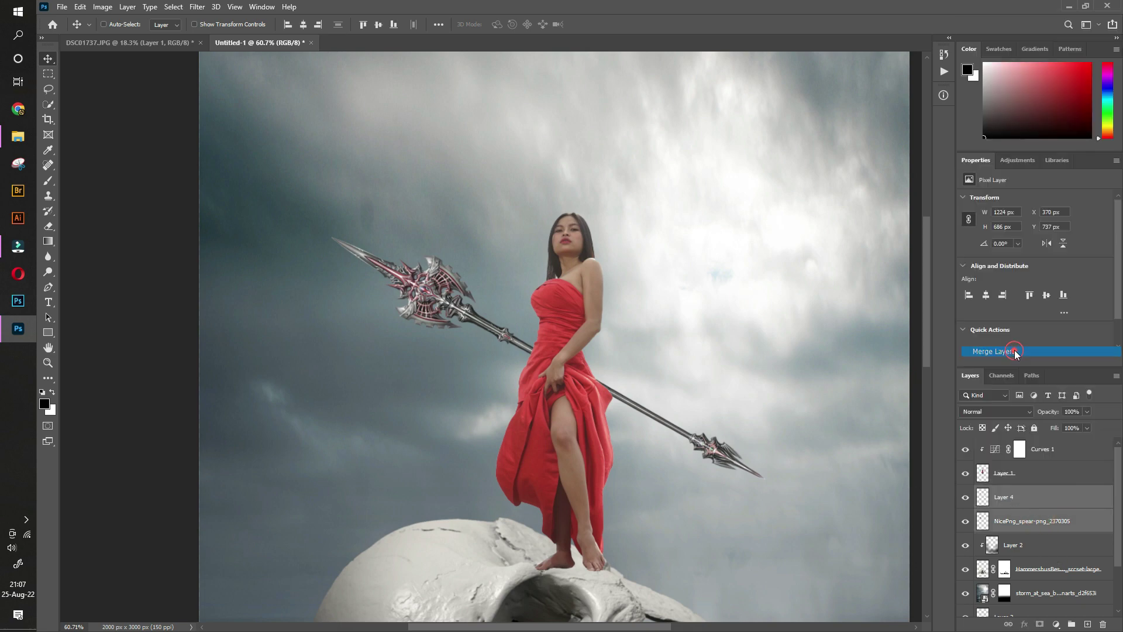
left_click(966, 498)
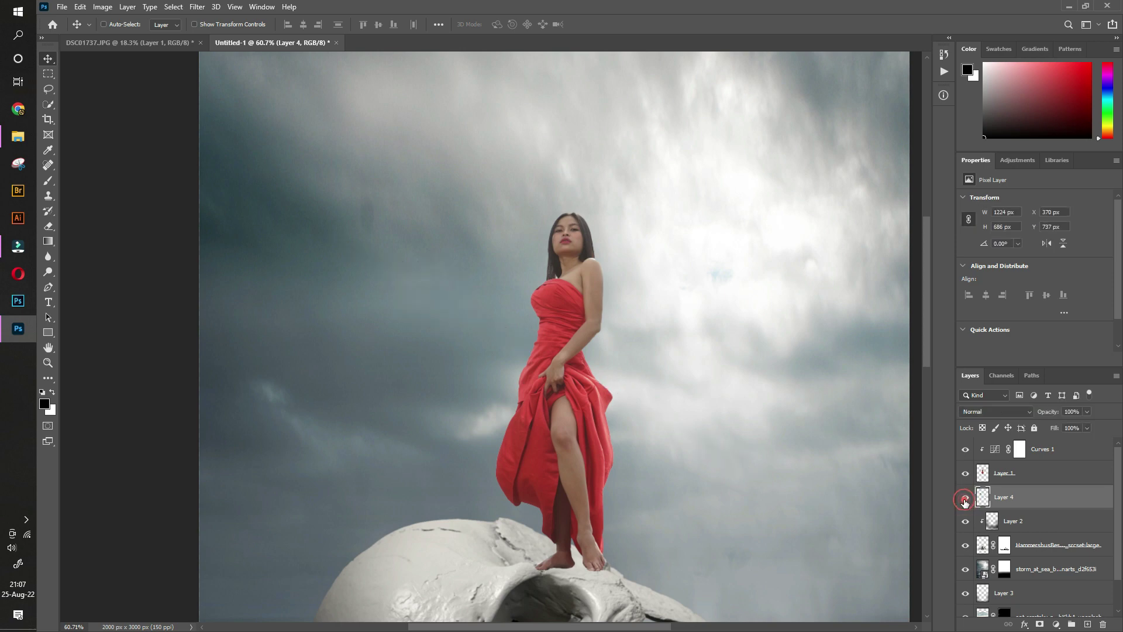
left_click(965, 497)
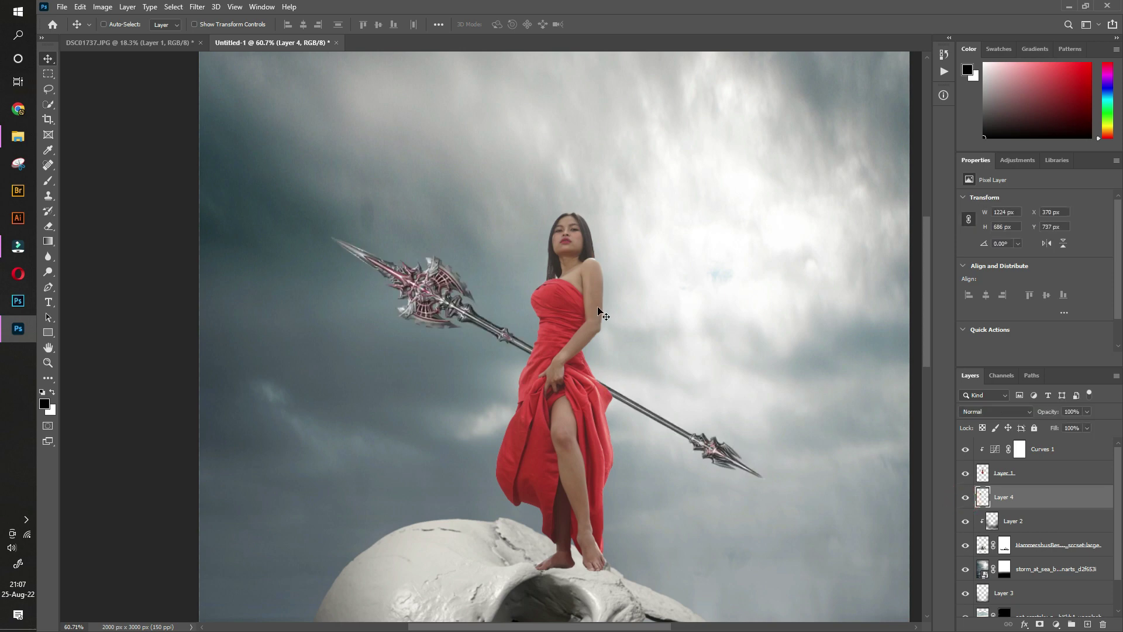
left_click(48, 362)
- Zoom to frame the composition and open the water splash folder in Explorer
left_click_drag(503, 303, 459, 302)
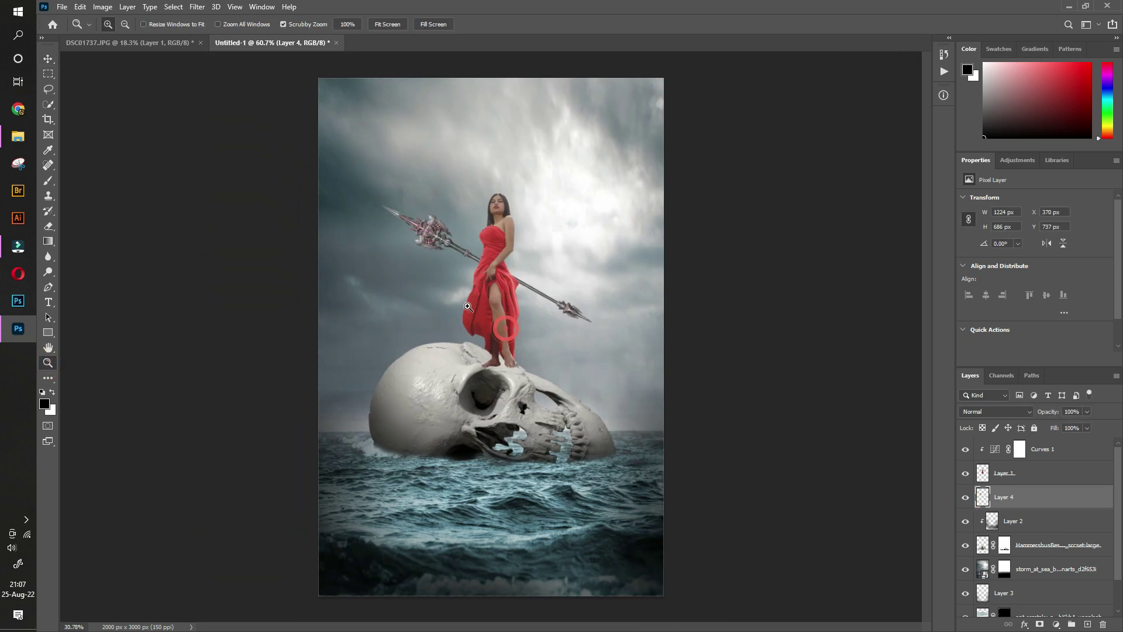
left_click(551, 349)
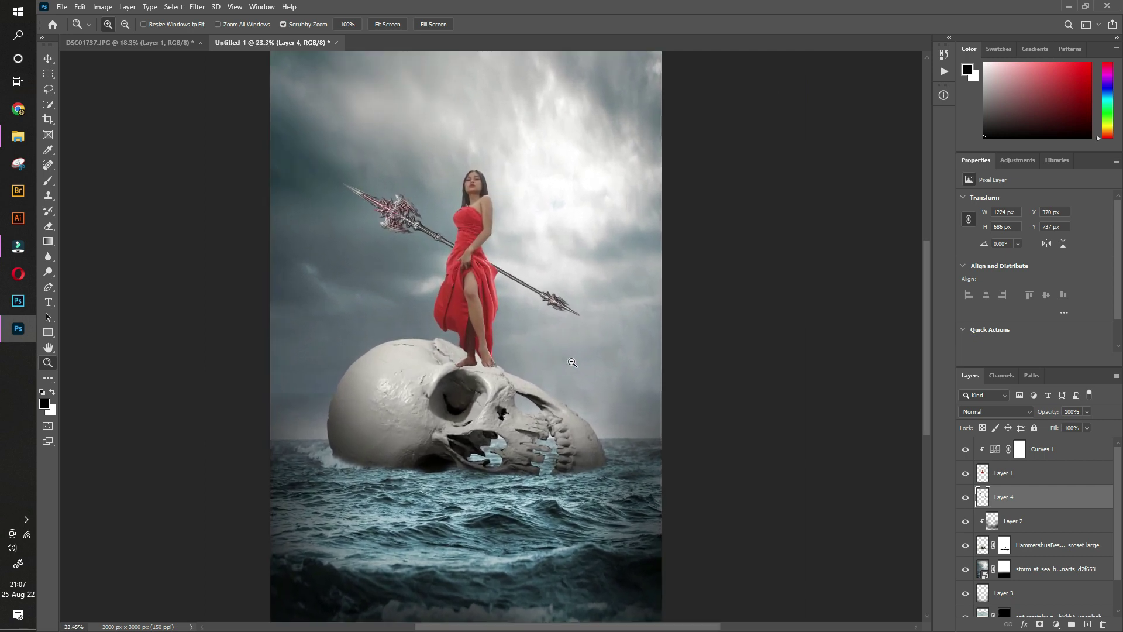
left_click(48, 58)
left_click(787, 234)
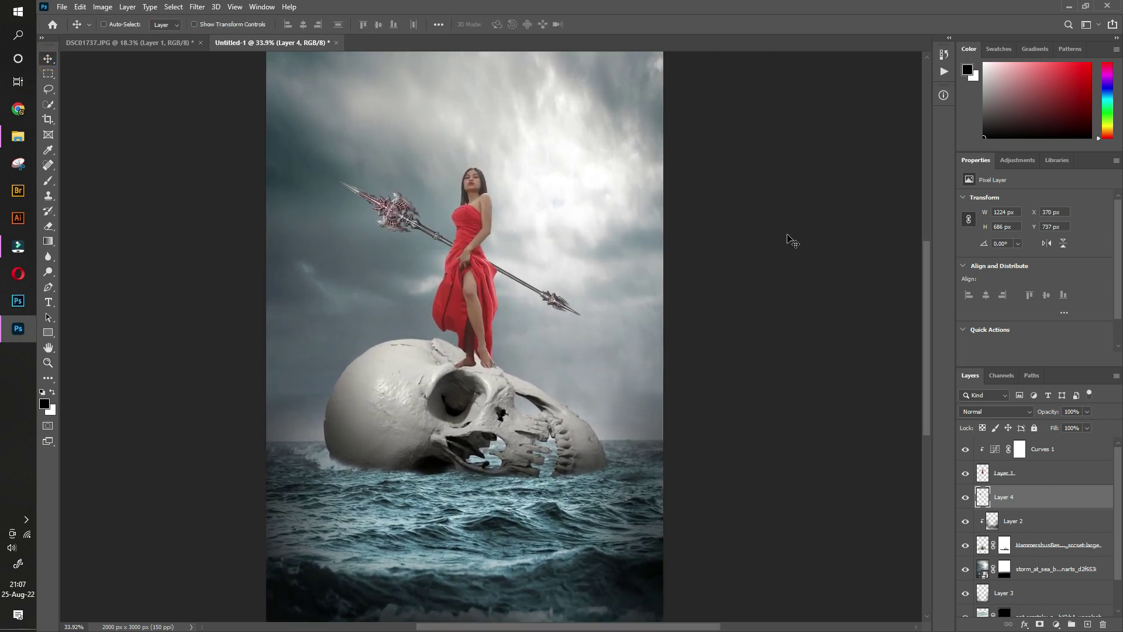
left_click(18, 137)
left_click(292, 148)
double_click(292, 149)
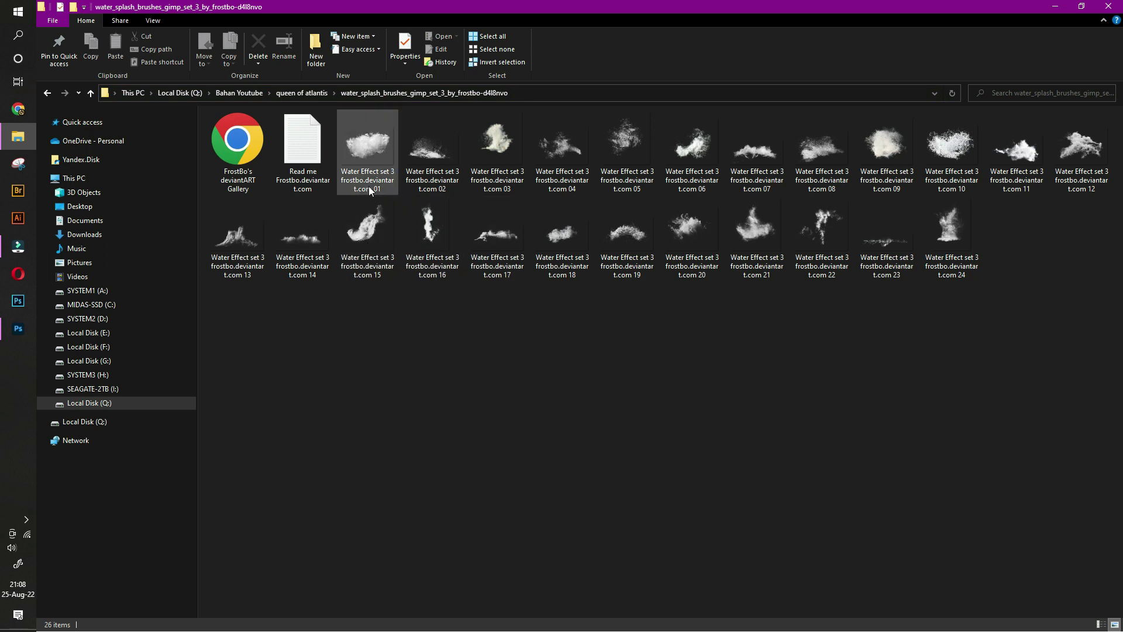
- Add Water Effect 02 on the top layer, scaled to about half at the skull's left base
mouse_move(430, 150)
left_mouse_down()
mouse_move(23, 325)
mouse_move(373, 373)
left_mouse_up()
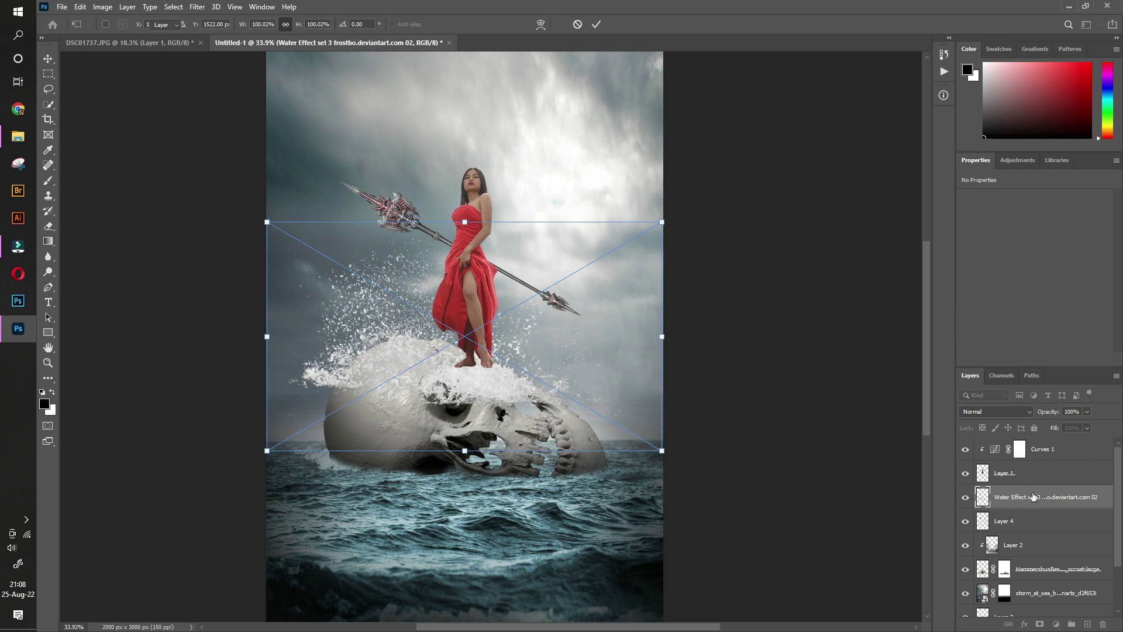
mouse_move(1033, 497)
left_mouse_down()
mouse_move(1032, 439)
mouse_move(1030, 448)
left_mouse_up()
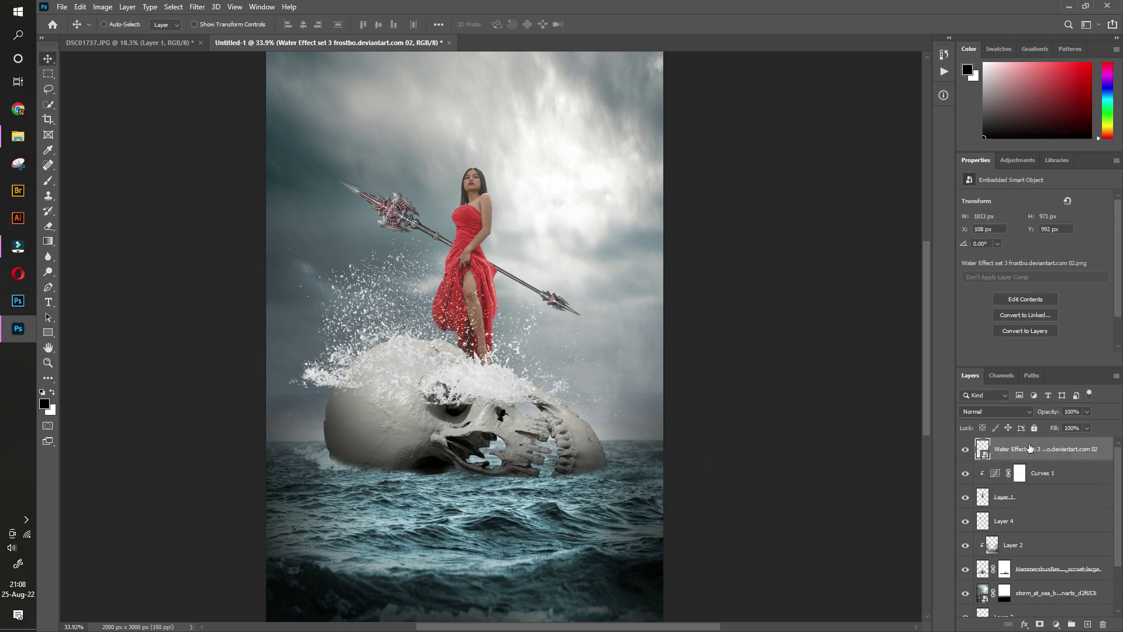
left_click_drag(515, 421, 514, 496)
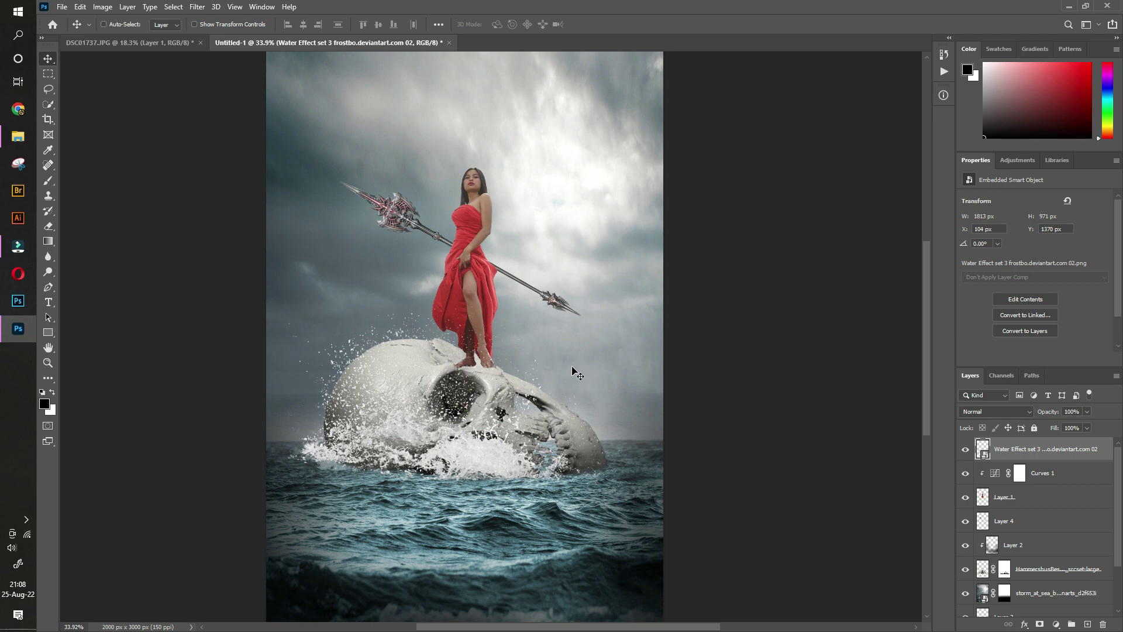
key("ctrl+t")
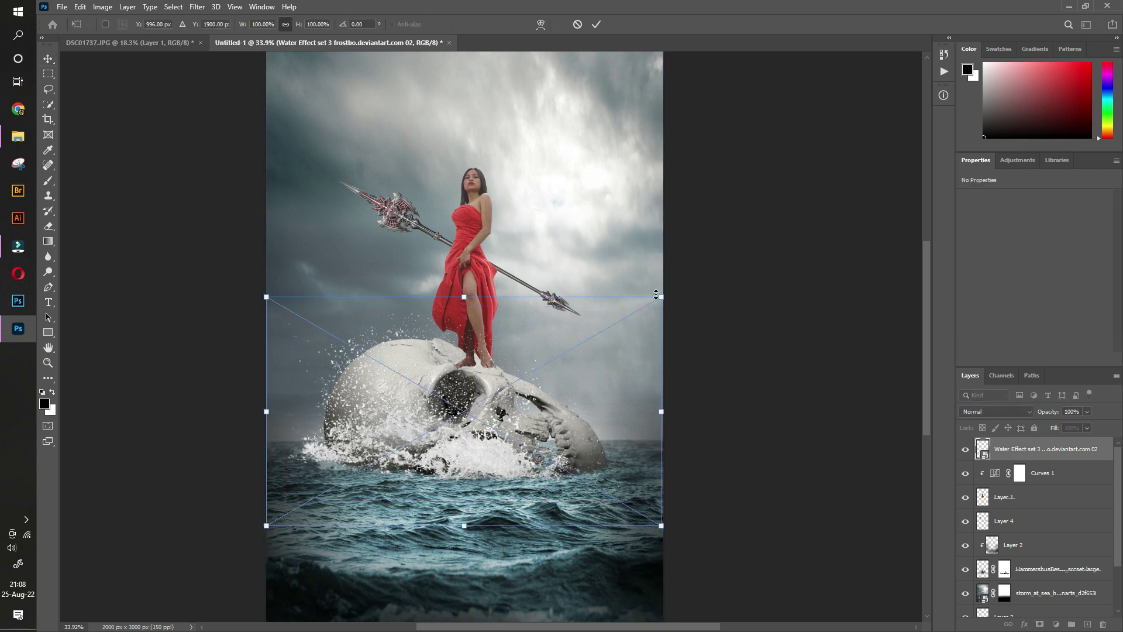
left_click_drag(661, 297, 462, 412)
mouse_move(387, 482)
left_mouse_down()
mouse_move(397, 452)
mouse_move(385, 452)
left_mouse_up()
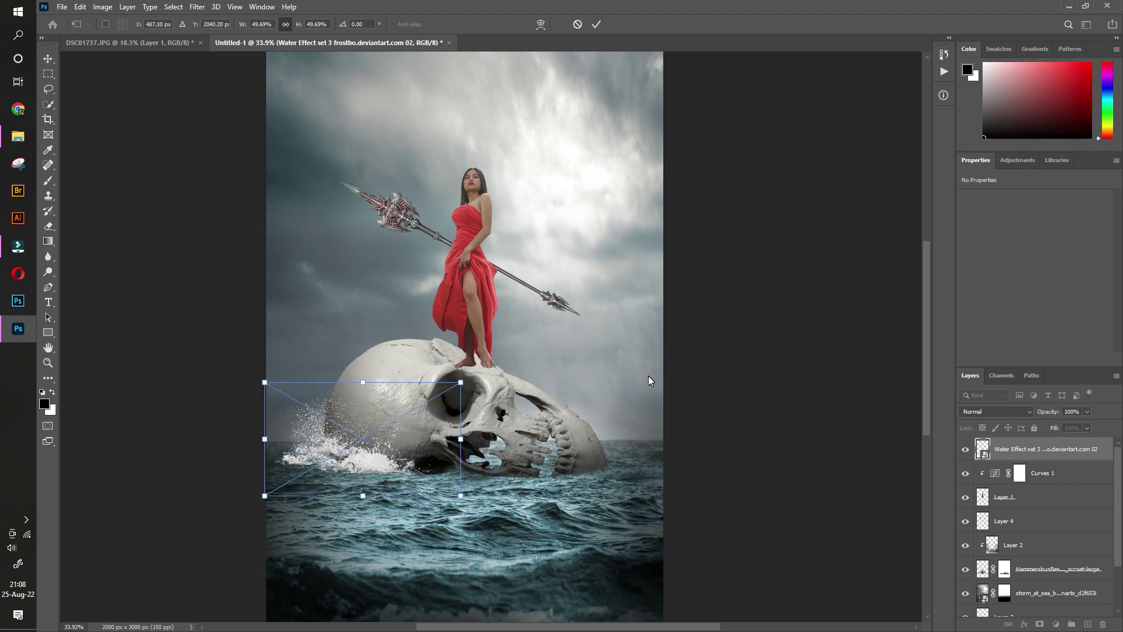
key("Return")
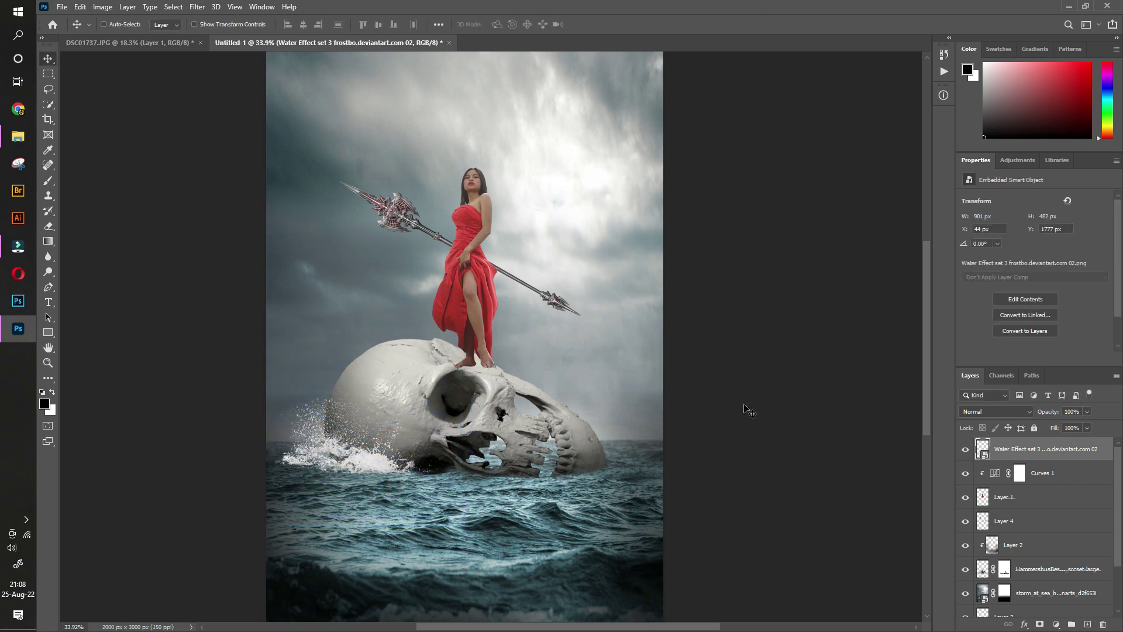
- Add Water Effect 14 scaled to about 72% at the skull's jaw waterline on the right
left_click(20, 142)
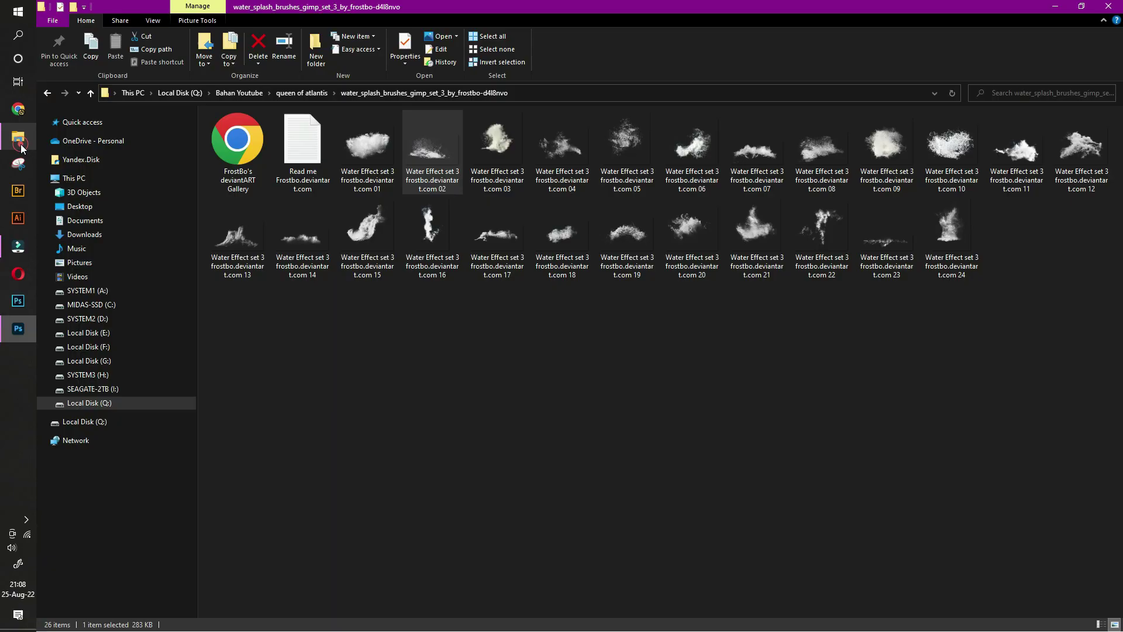
mouse_move(302, 234)
left_mouse_down()
mouse_move(22, 328)
mouse_move(541, 452)
left_mouse_up()
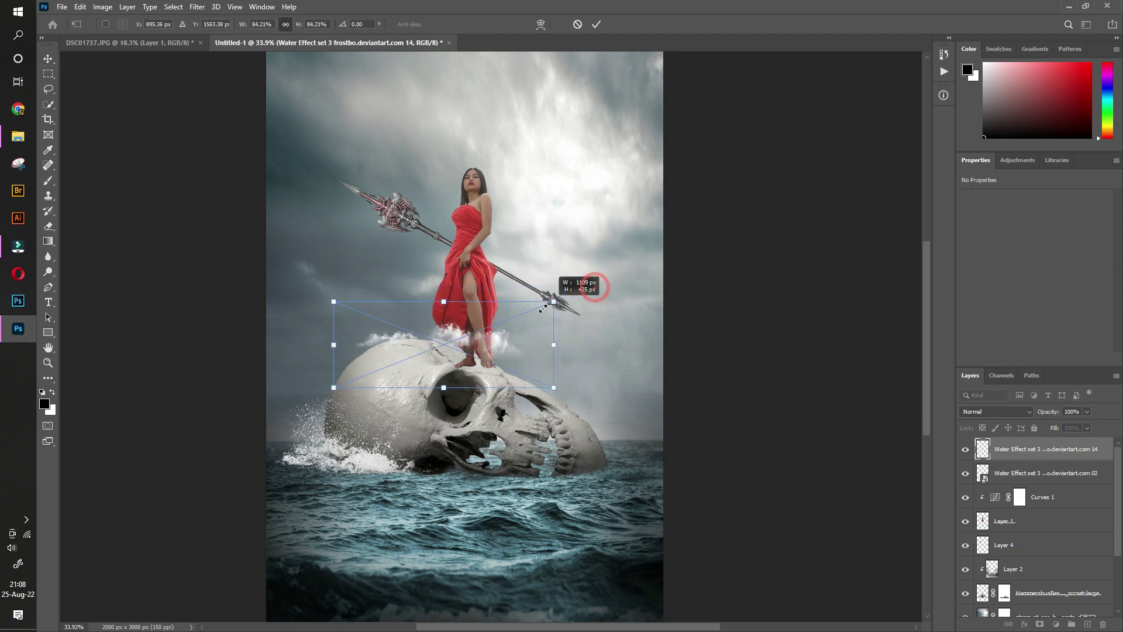
left_click_drag(594, 287, 521, 313)
left_click_drag(474, 348, 625, 477)
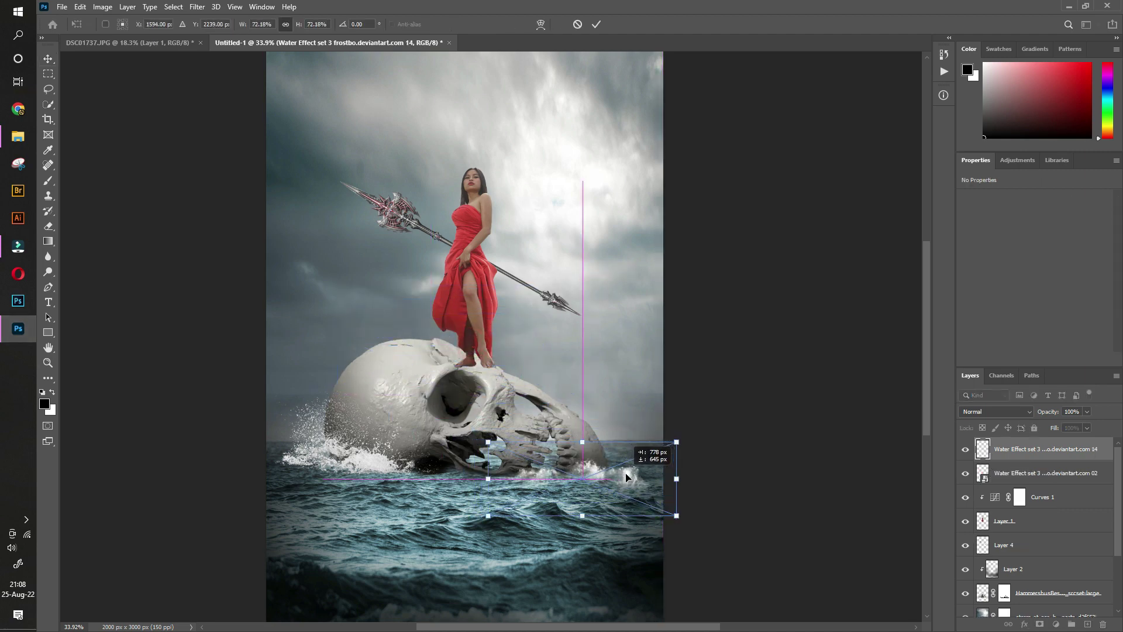
key("Return")
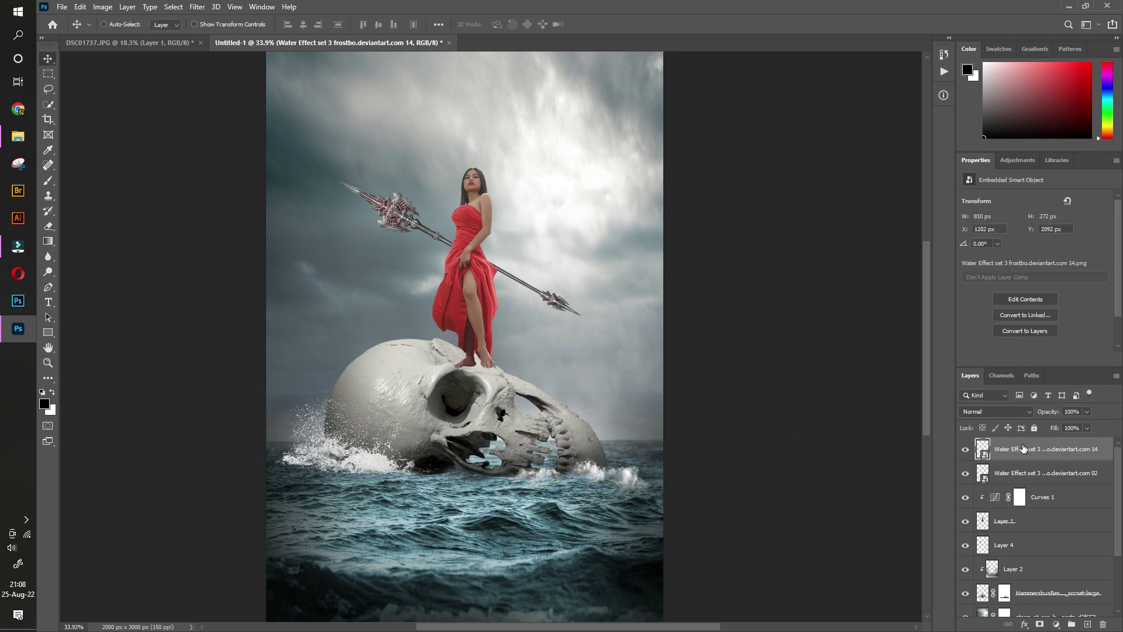
left_click(17, 136)
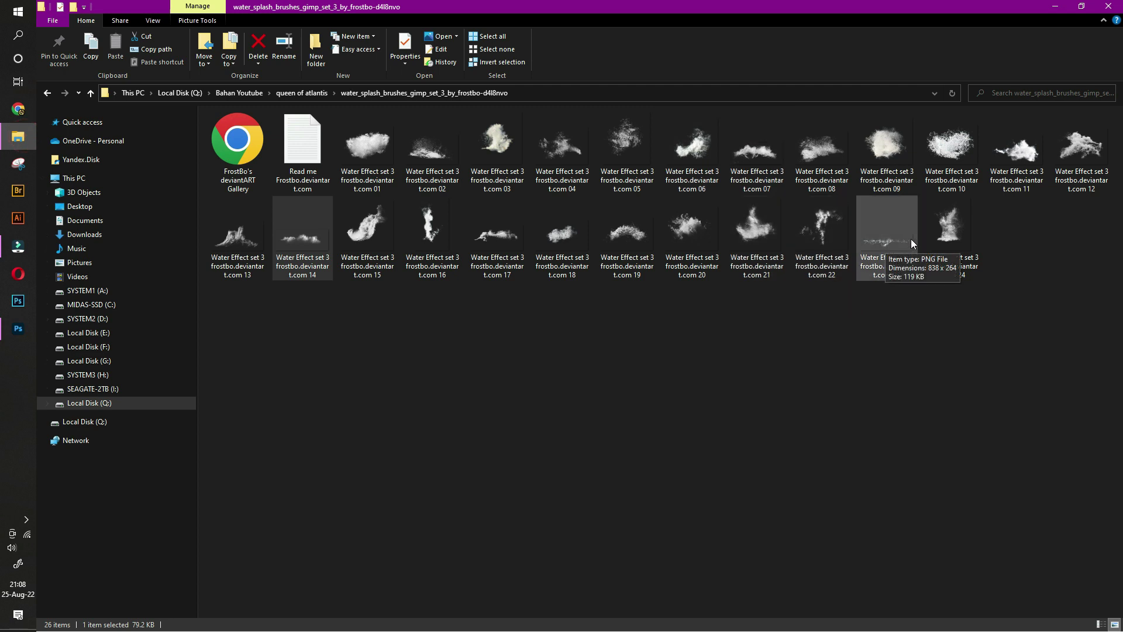
- Add Water Effect 24 enlarged to about 230% over the woman and skull
left_click_drag(936, 229, 210, 371)
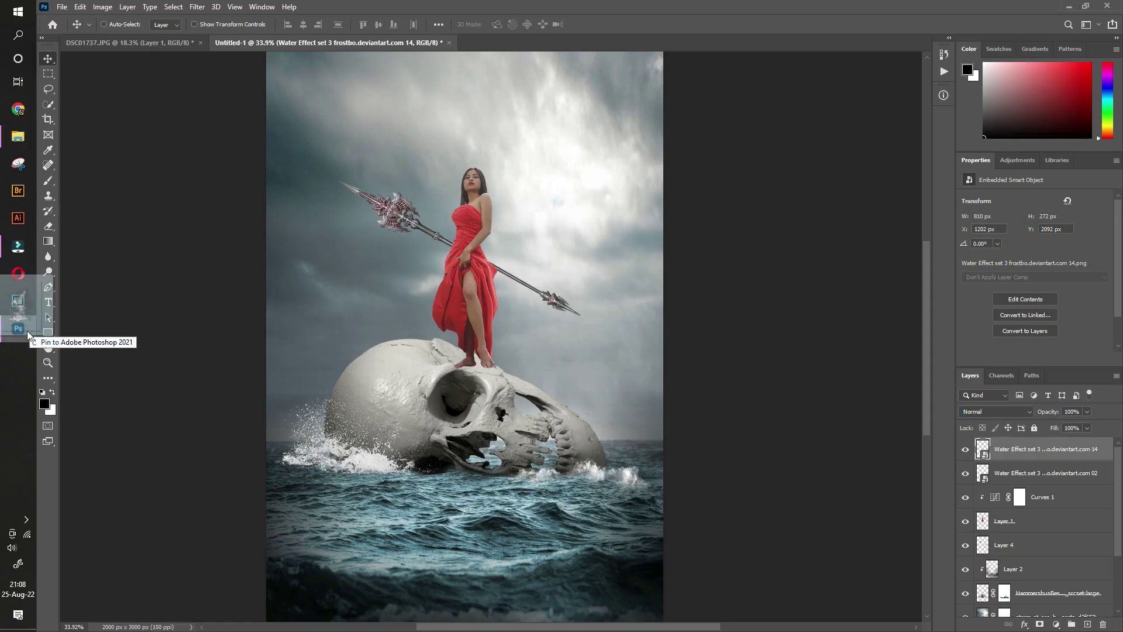
mouse_move(210, 371)
left_mouse_down()
mouse_move(425, 358)
mouse_move(465, 337)
left_mouse_up()
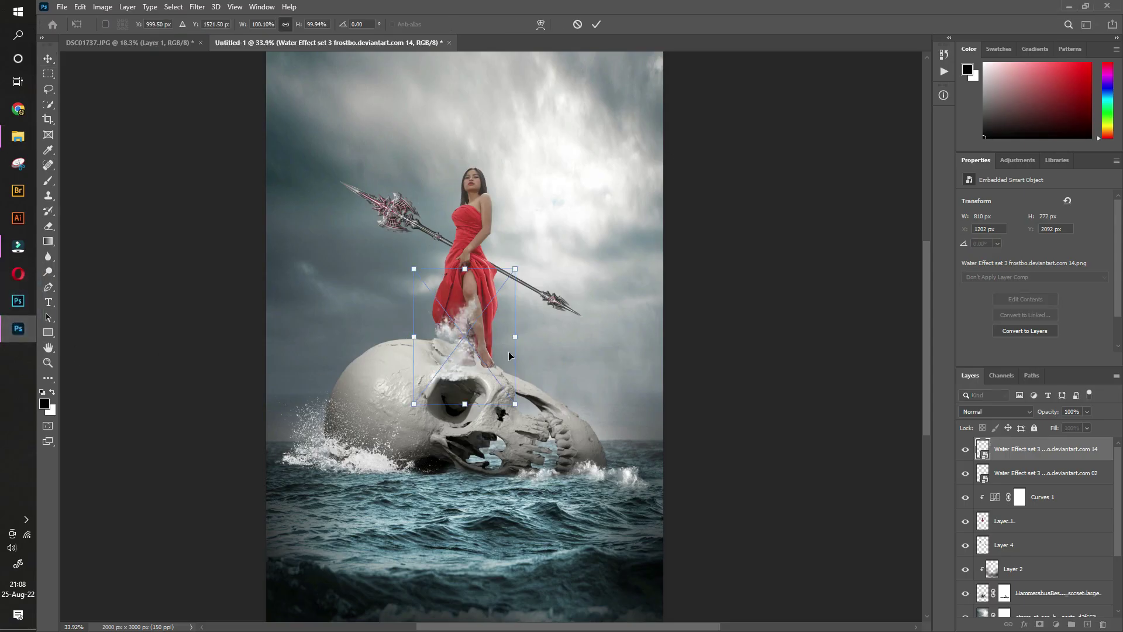
left_click_drag(515, 270, 647, 91)
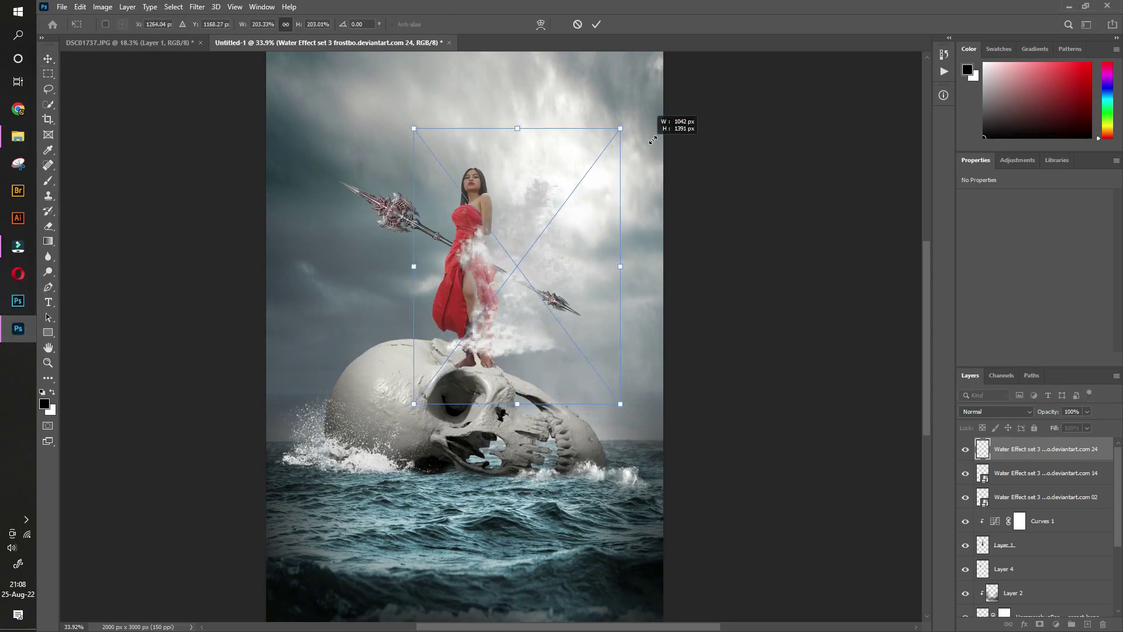
left_click_drag(582, 200, 532, 268)
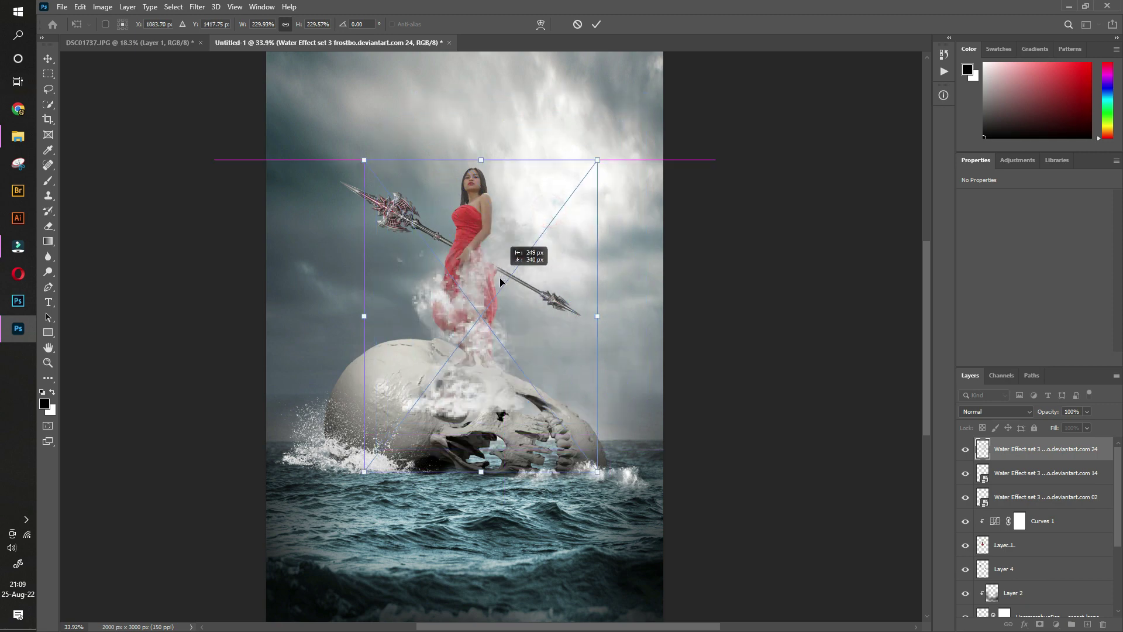
key("Return")
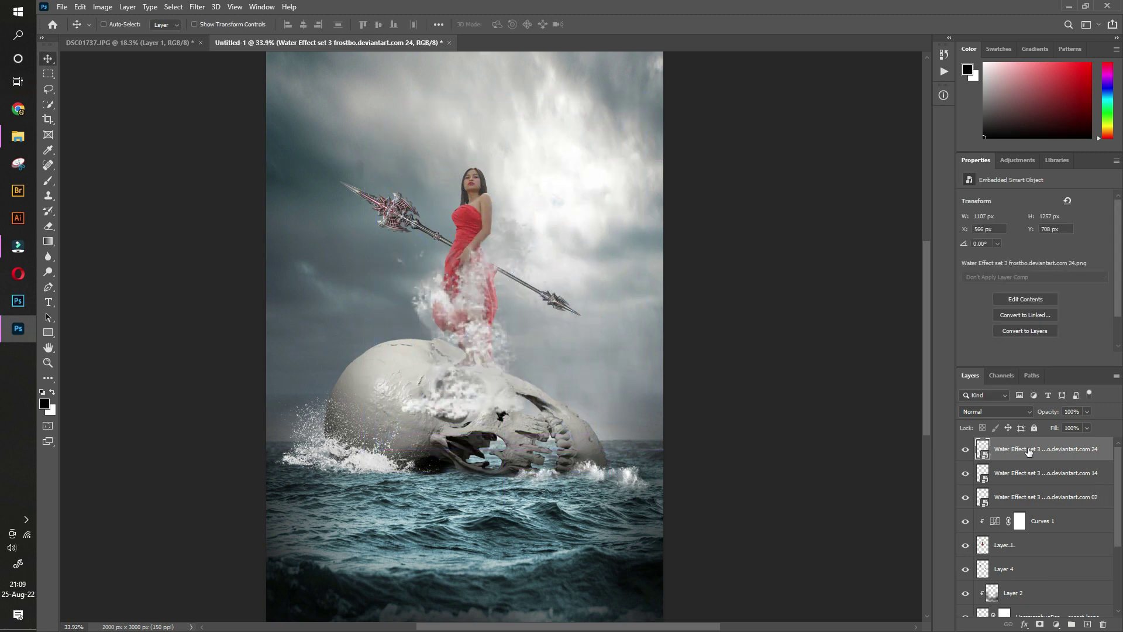
- Move the Water Effect 24 layer down behind the skull and resize it to about 175% behind the woman's legs
left_click_drag(1028, 452, 1038, 553)
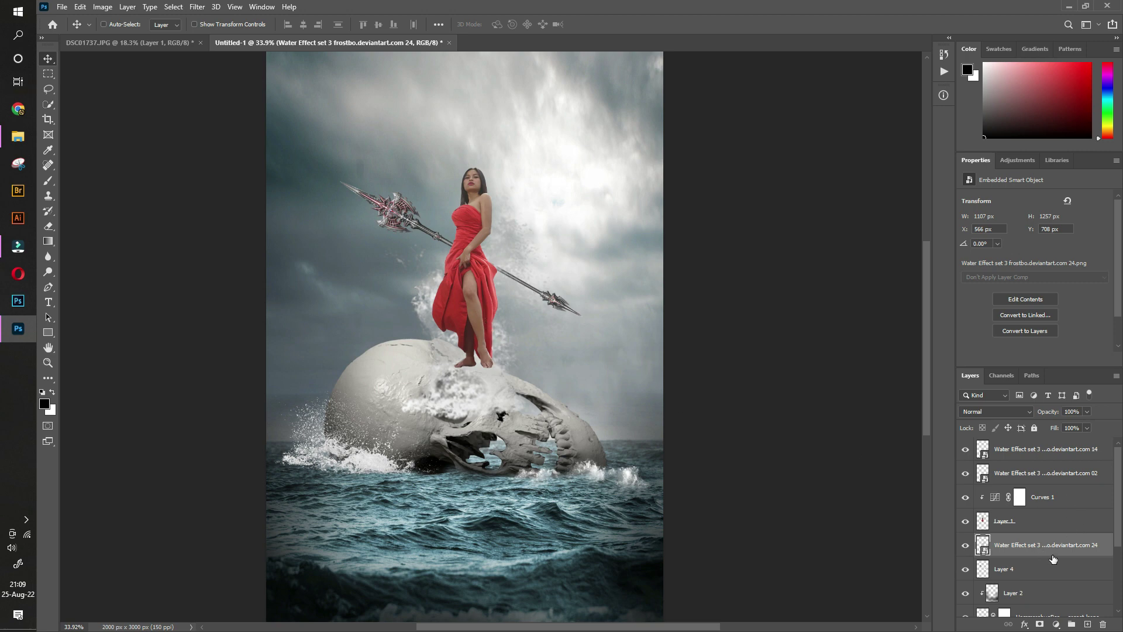
scroll(1053, 559, "down", 2)
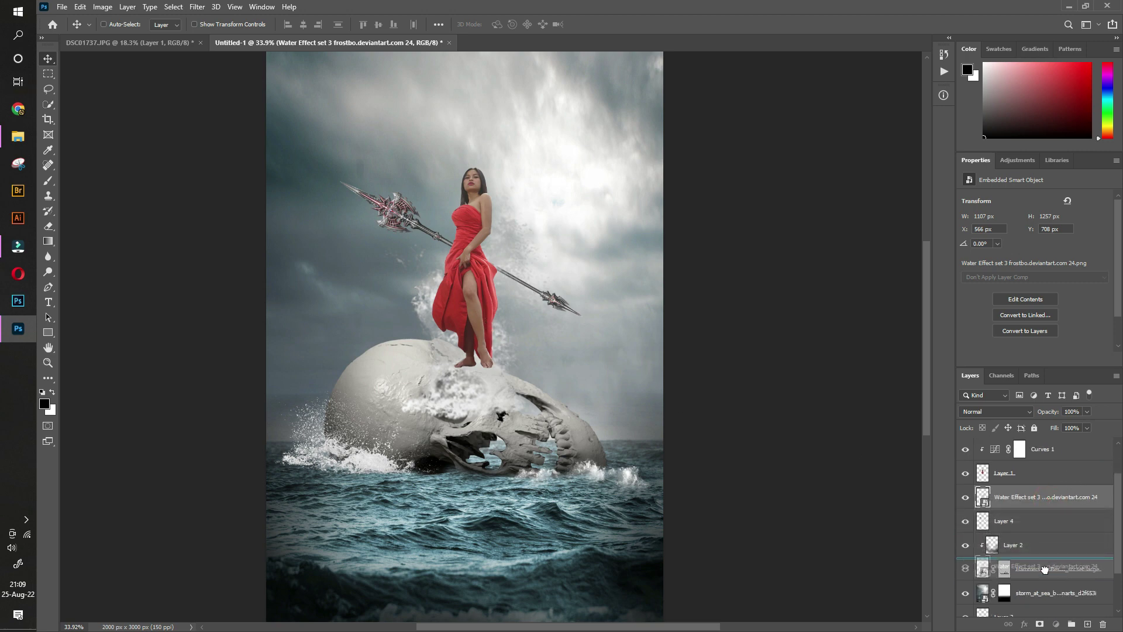
left_click_drag(1048, 500, 984, 553)
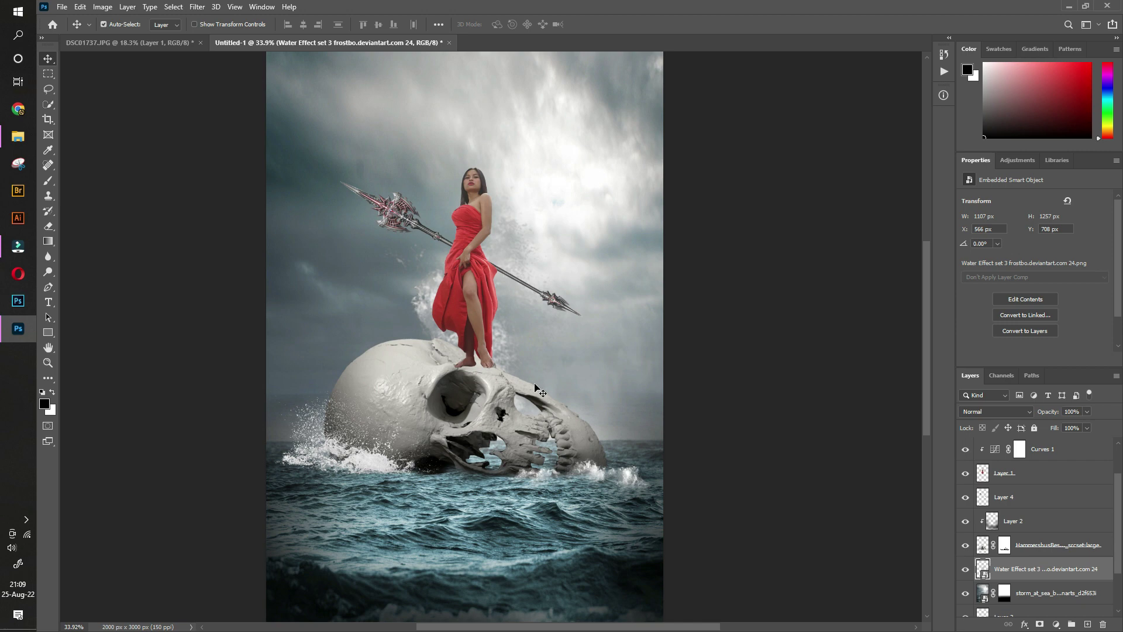
key("ctrl+t")
mouse_move(567, 259)
left_mouse_down()
mouse_move(508, 260)
mouse_move(517, 268)
left_mouse_up()
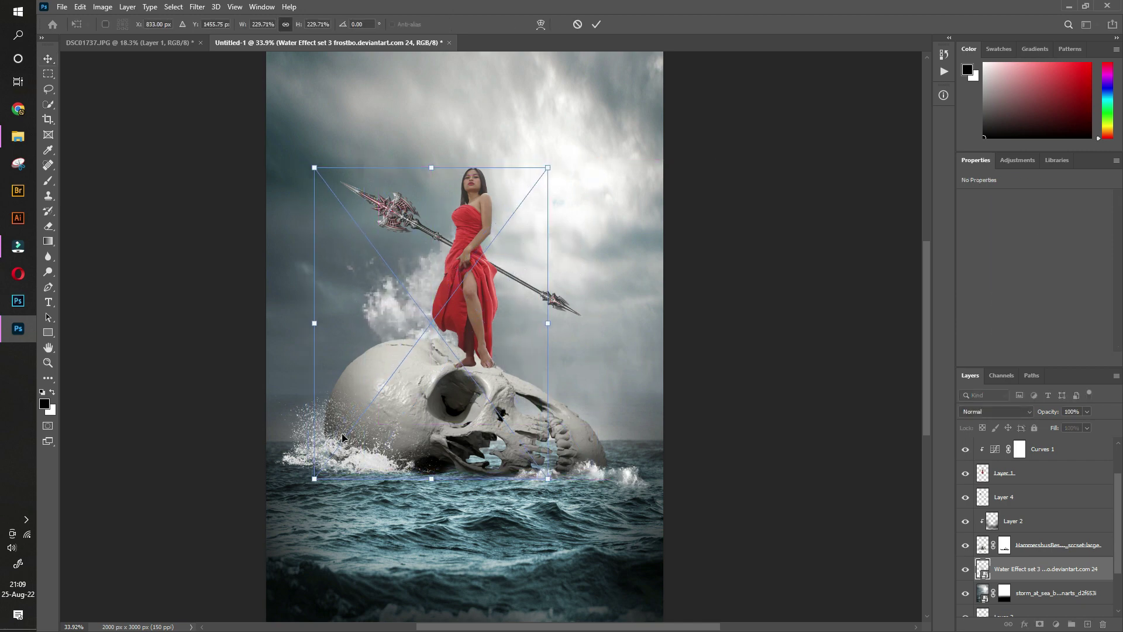
left_click_drag(314, 477, 370, 386)
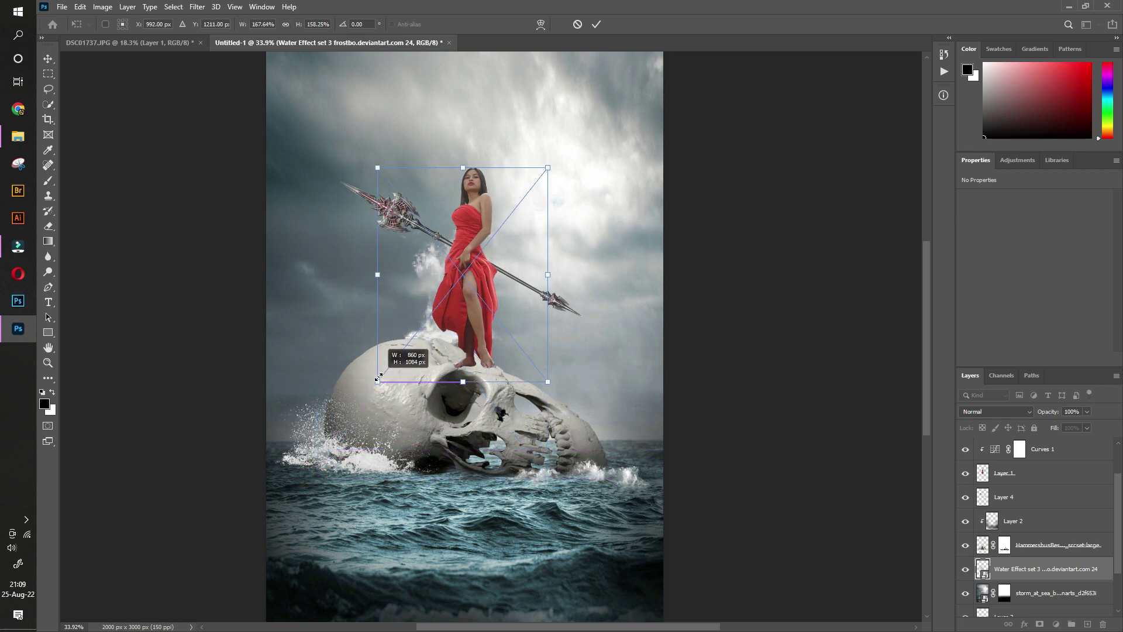
left_click_drag(495, 246, 464, 261)
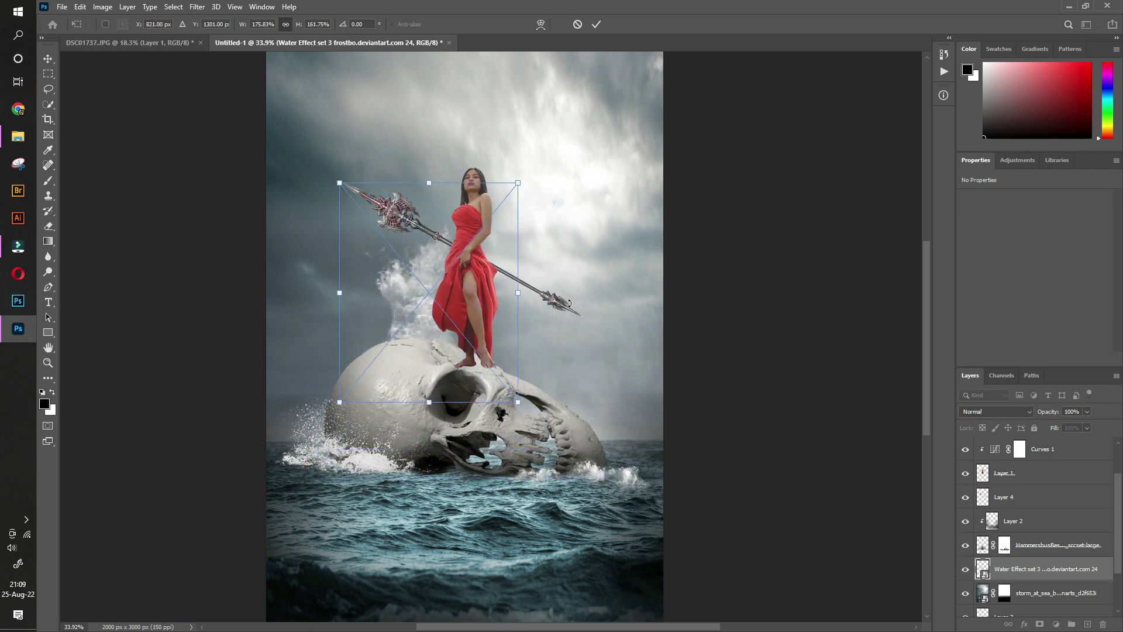
key("Return")
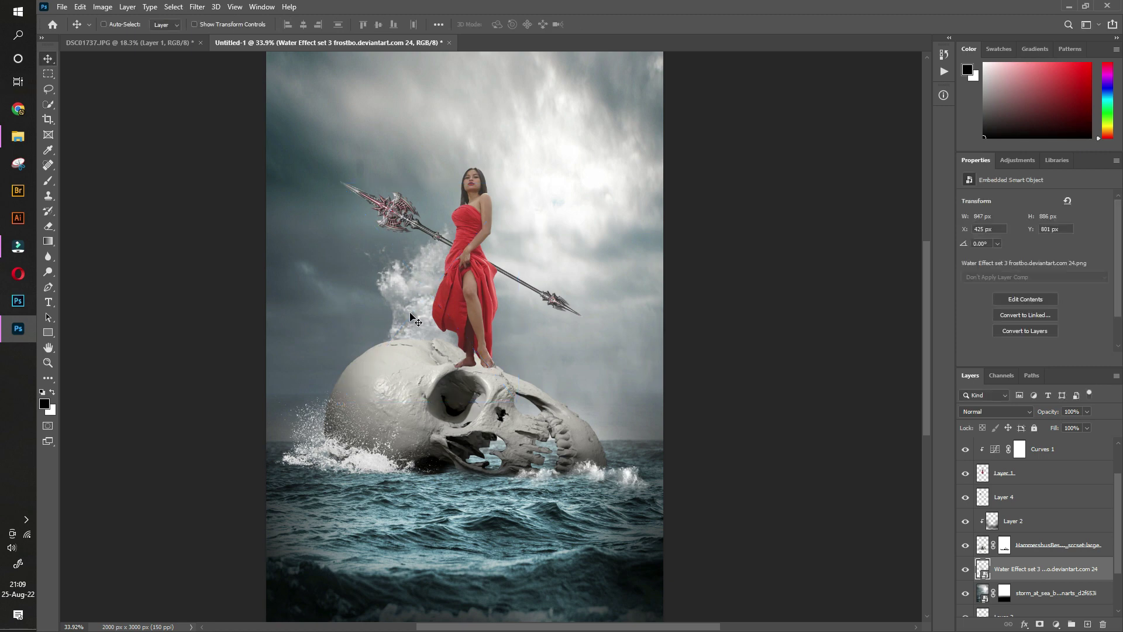
left_click(18, 136)
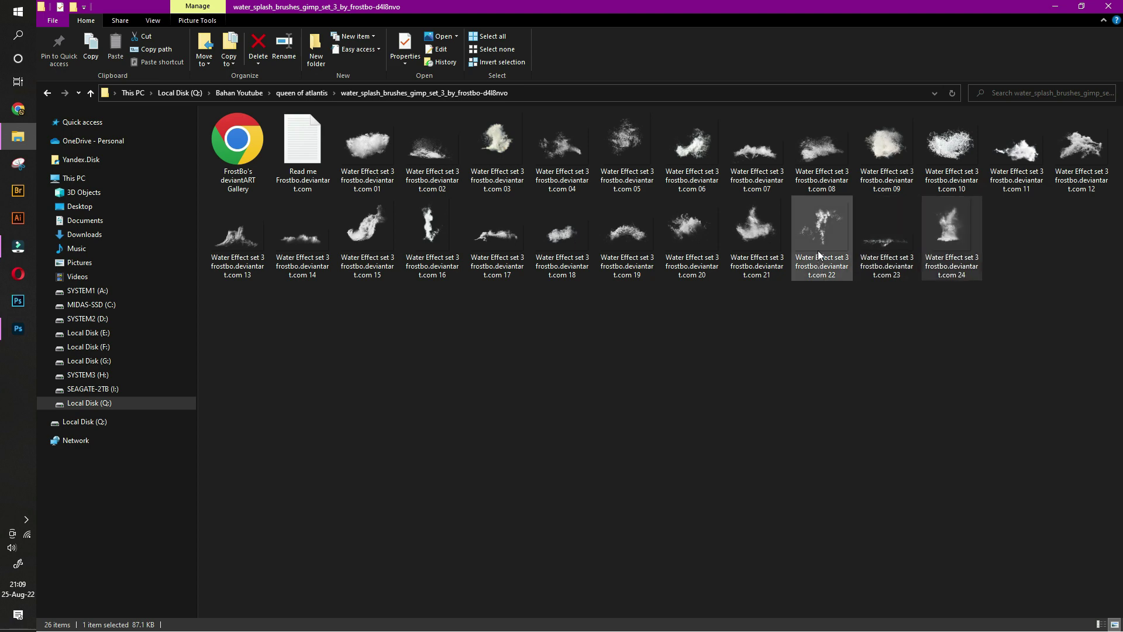
- Add Water Effect 08 enlarged to about 130%, tilted about 18°, up the skull's right side
mouse_move(822, 153)
left_mouse_down()
mouse_move(254, 368)
mouse_move(509, 374)
mouse_move(607, 408)
mouse_move(653, 449)
left_mouse_up()
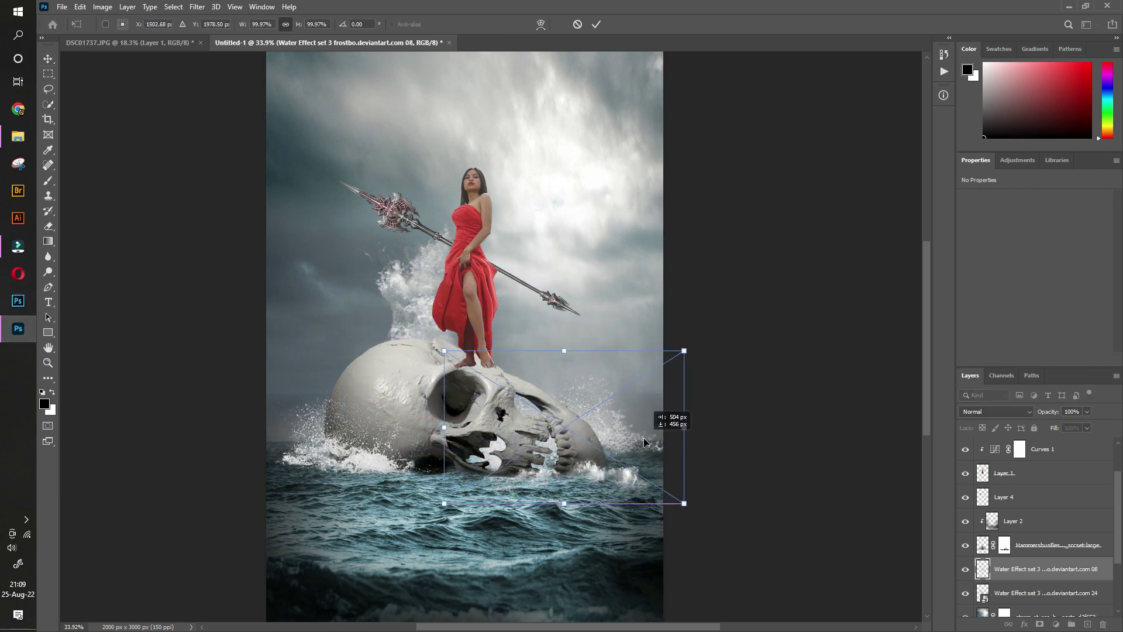
left_click_drag(684, 351, 756, 311)
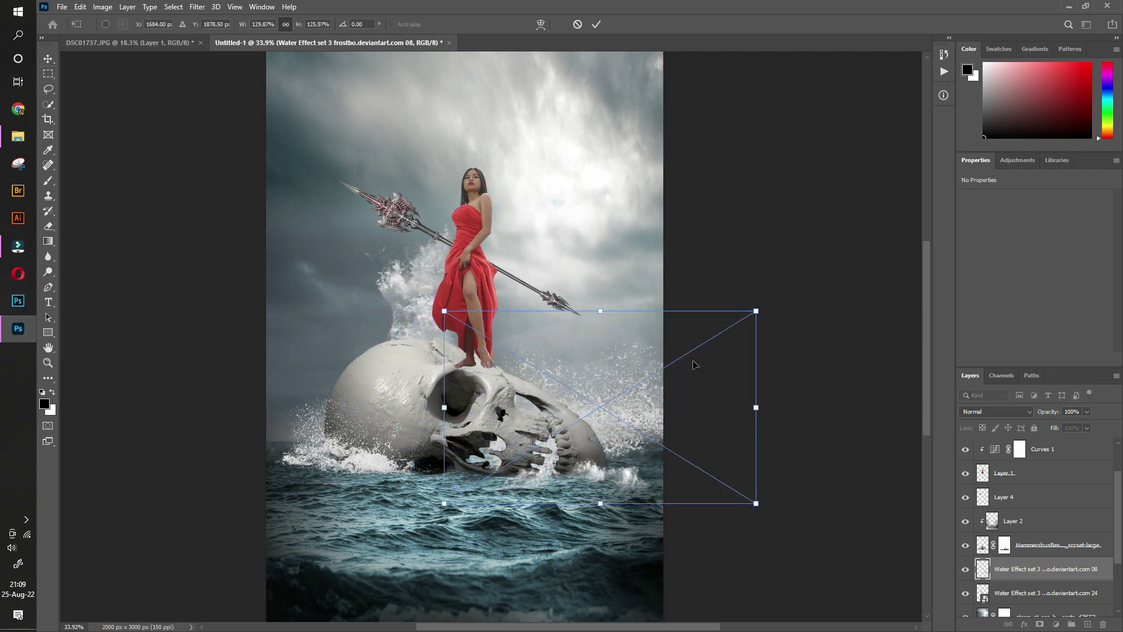
mouse_move(661, 399)
left_mouse_down()
mouse_move(671, 361)
mouse_move(672, 380)
left_mouse_up()
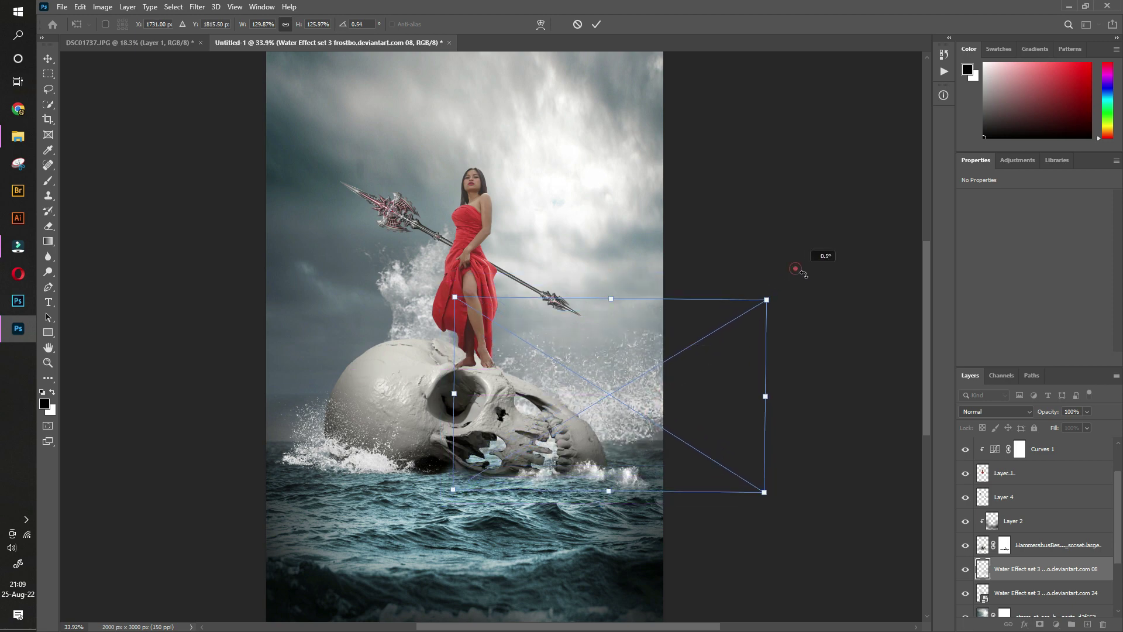
left_click_drag(798, 260, 833, 325)
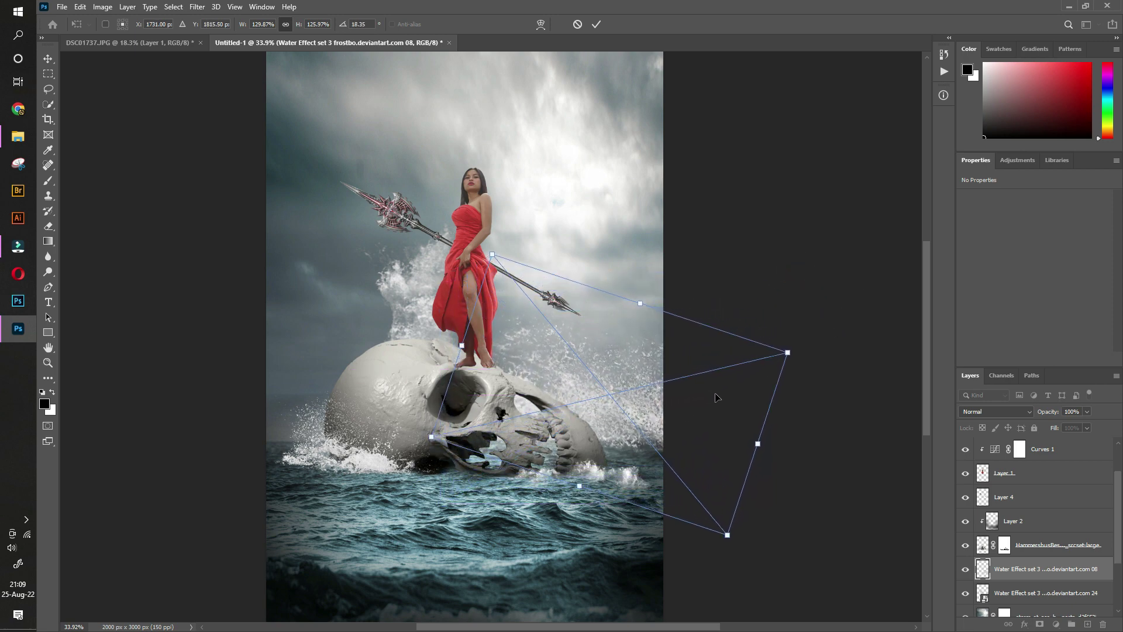
left_click_drag(677, 425, 654, 422)
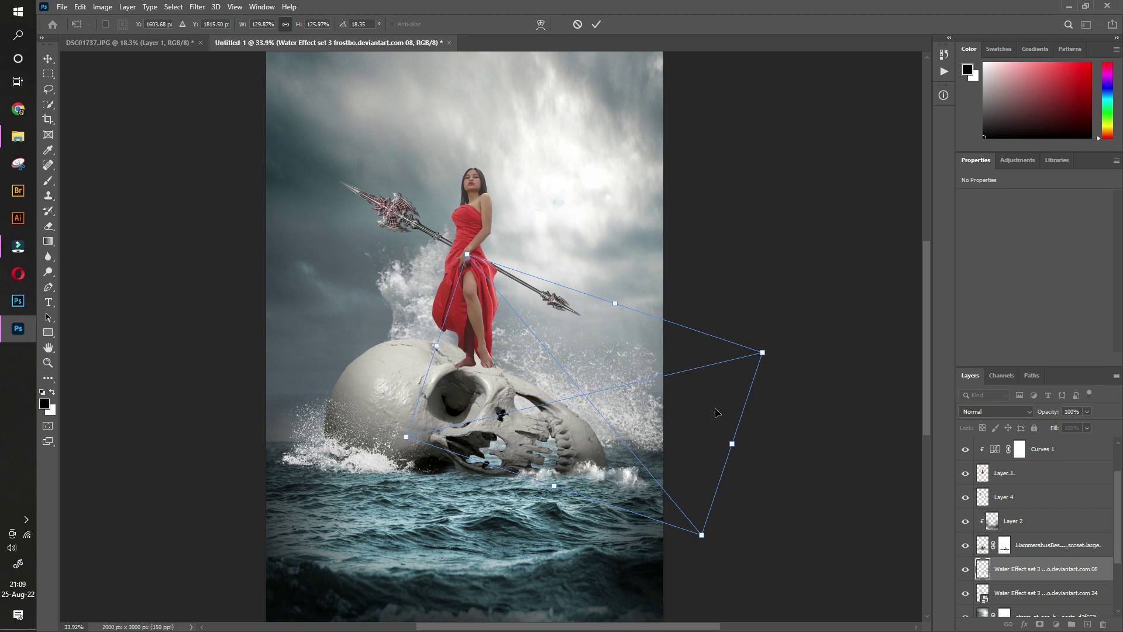
key("Return")
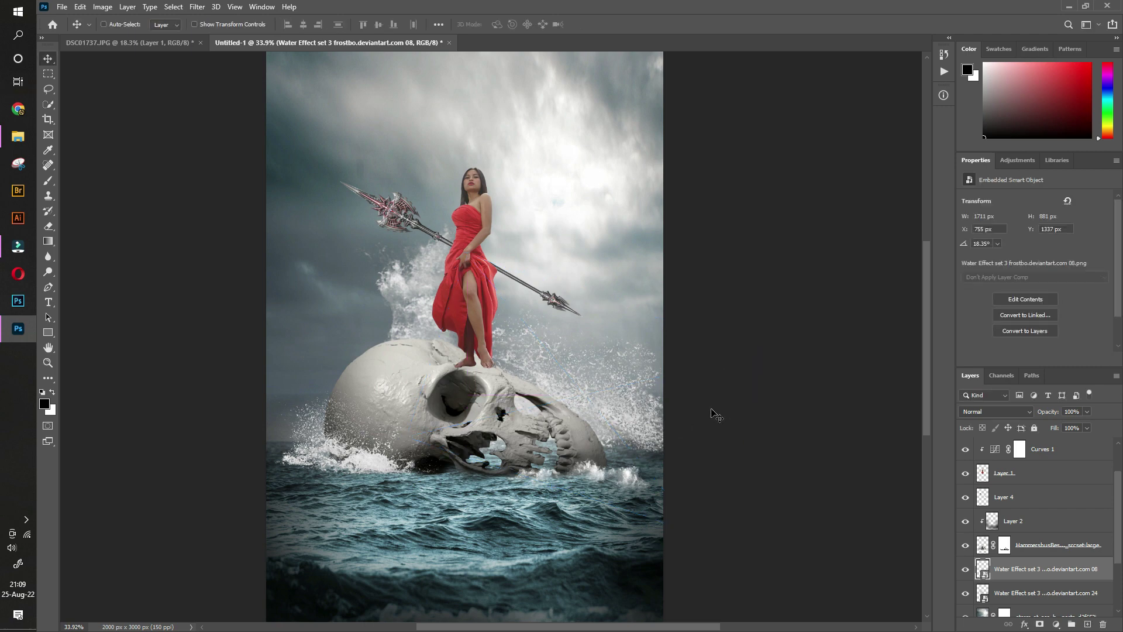
- Add Water Effect 05 enlarged to about 136% against the skull's left side at the waterline
left_click(25, 136)
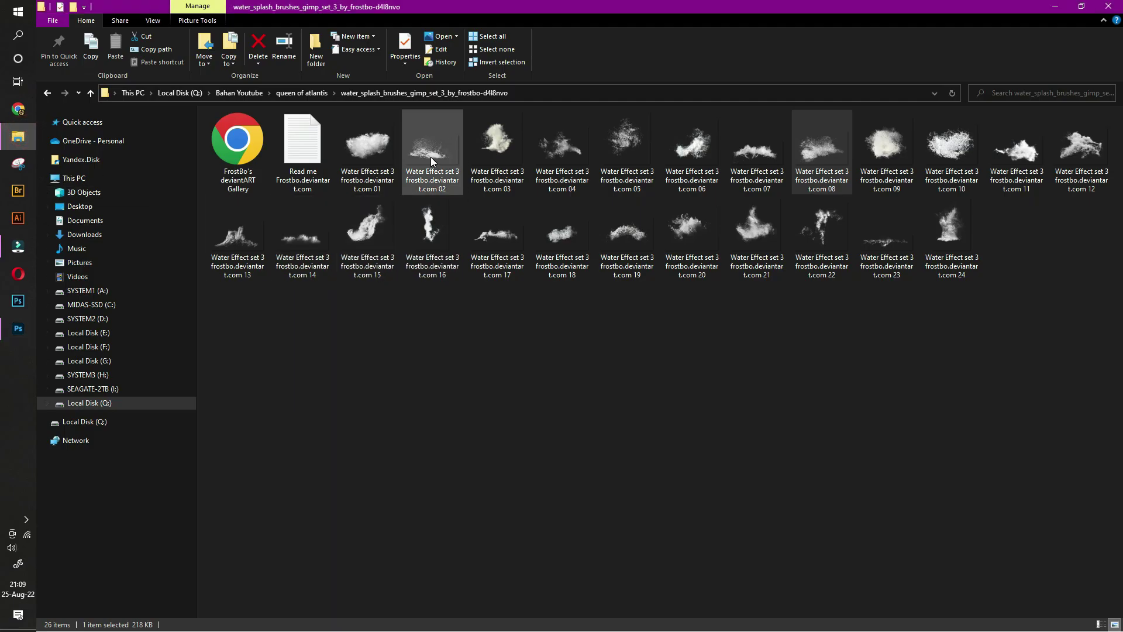
mouse_move(622, 138)
left_mouse_down()
mouse_move(29, 324)
mouse_move(456, 350)
mouse_move(328, 427)
left_mouse_up()
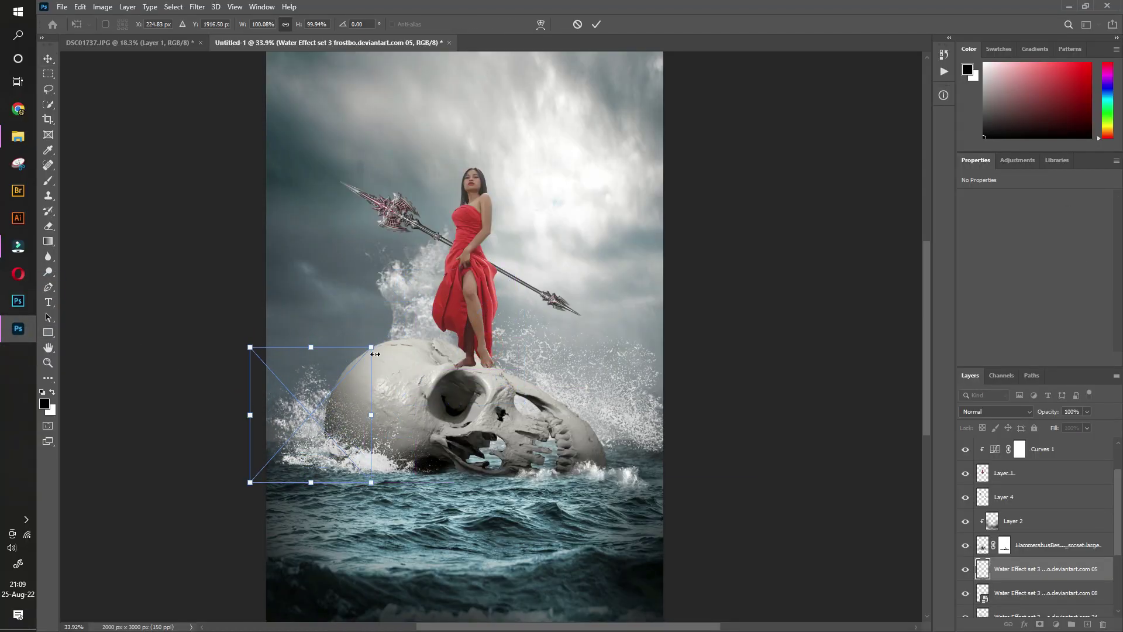
left_click_drag(375, 354, 396, 307)
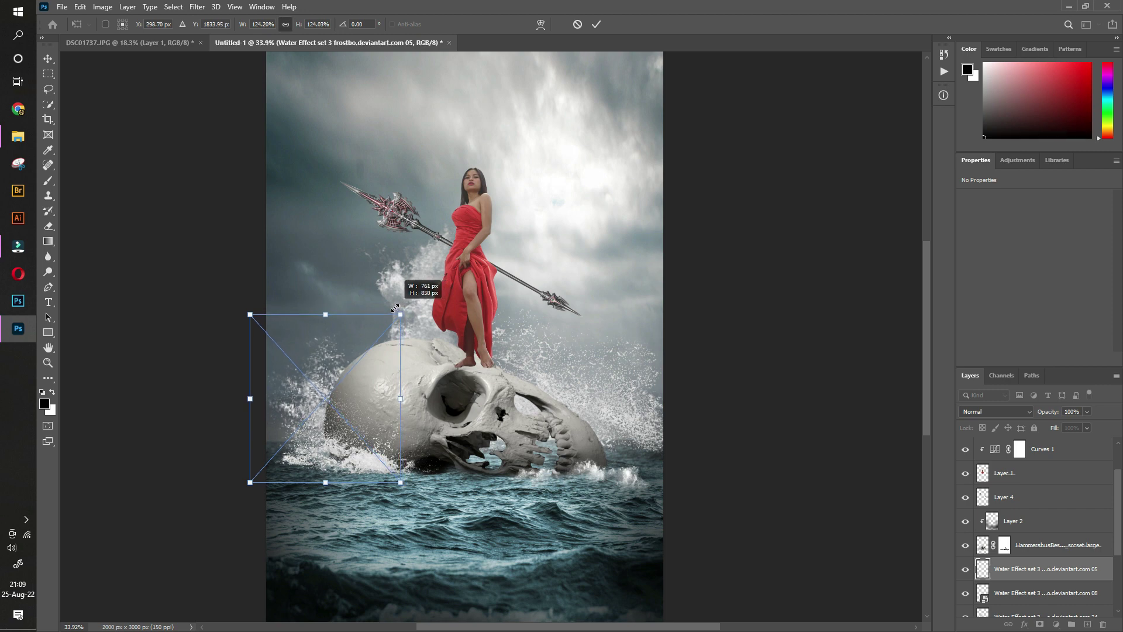
left_click_drag(250, 315, 236, 299)
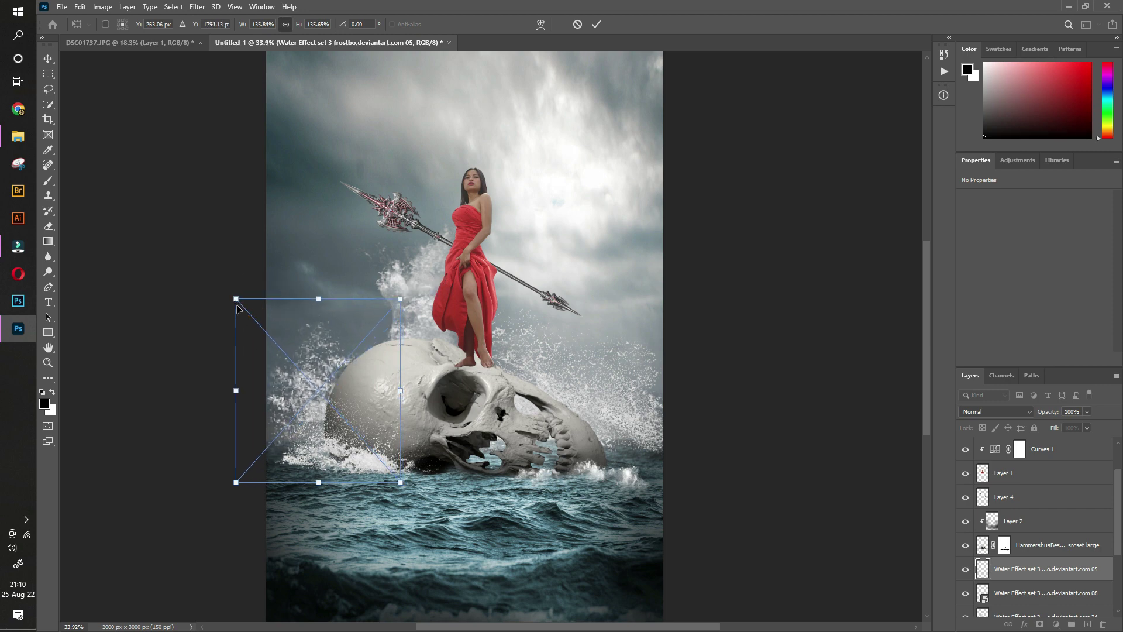
left_click_drag(299, 321, 295, 332)
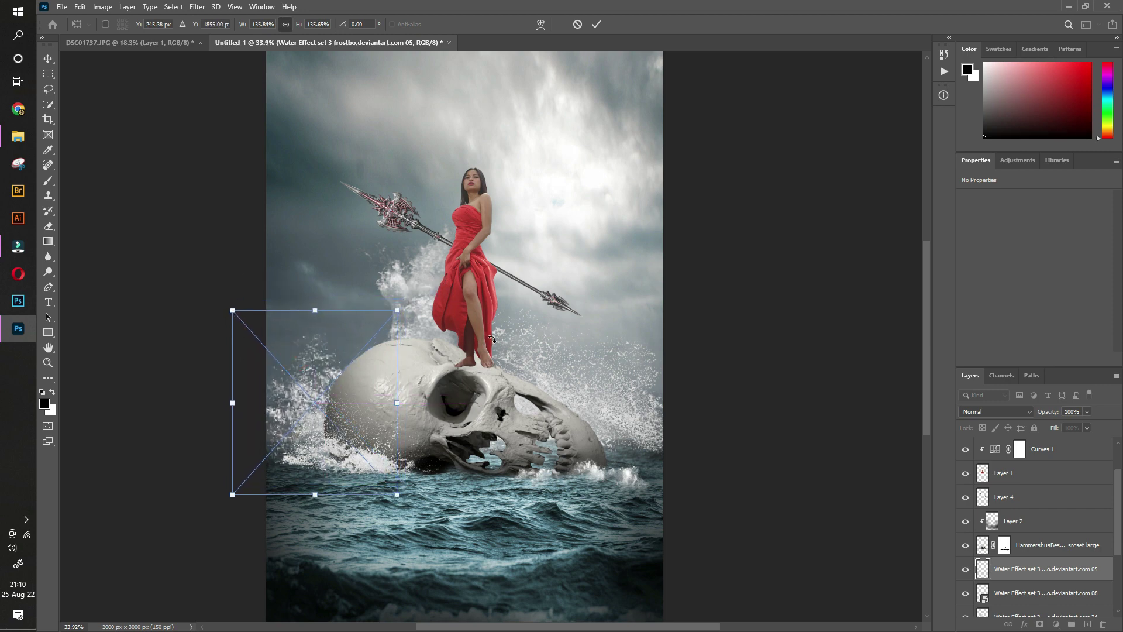
key("Return")
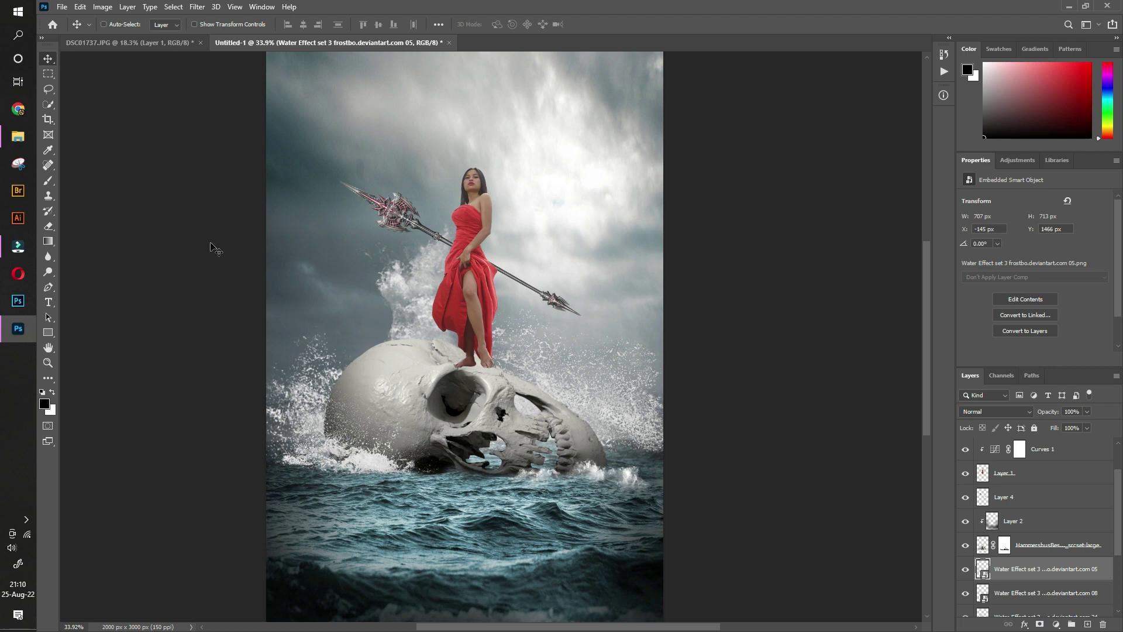
- Add Water Effect 13 and place it by the skull's right side
left_click(18, 137)
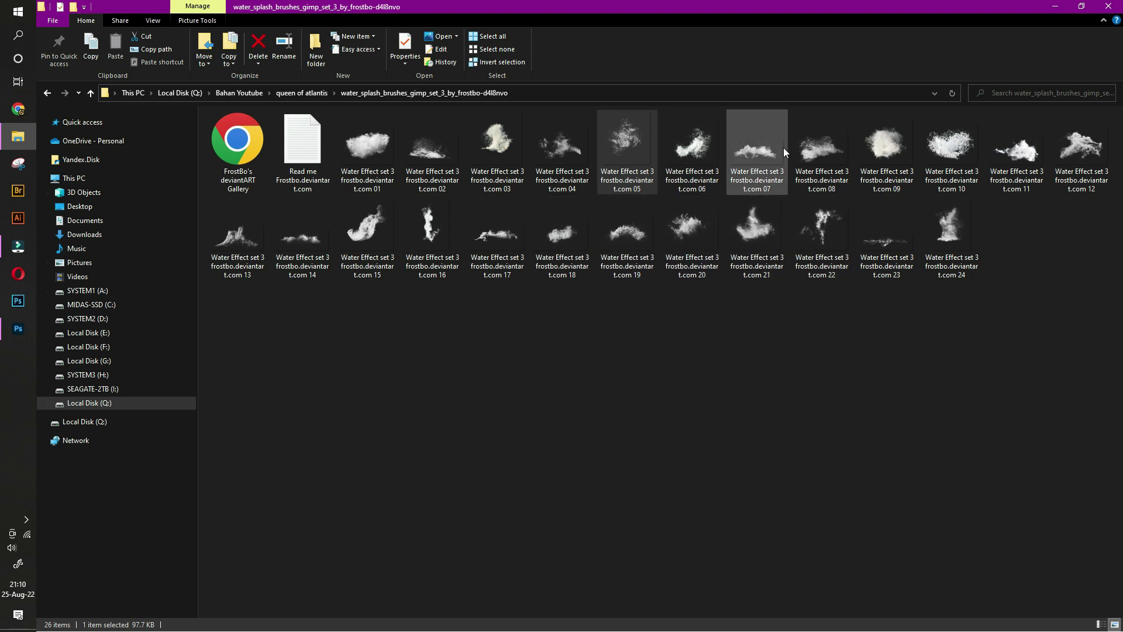
left_click(233, 233)
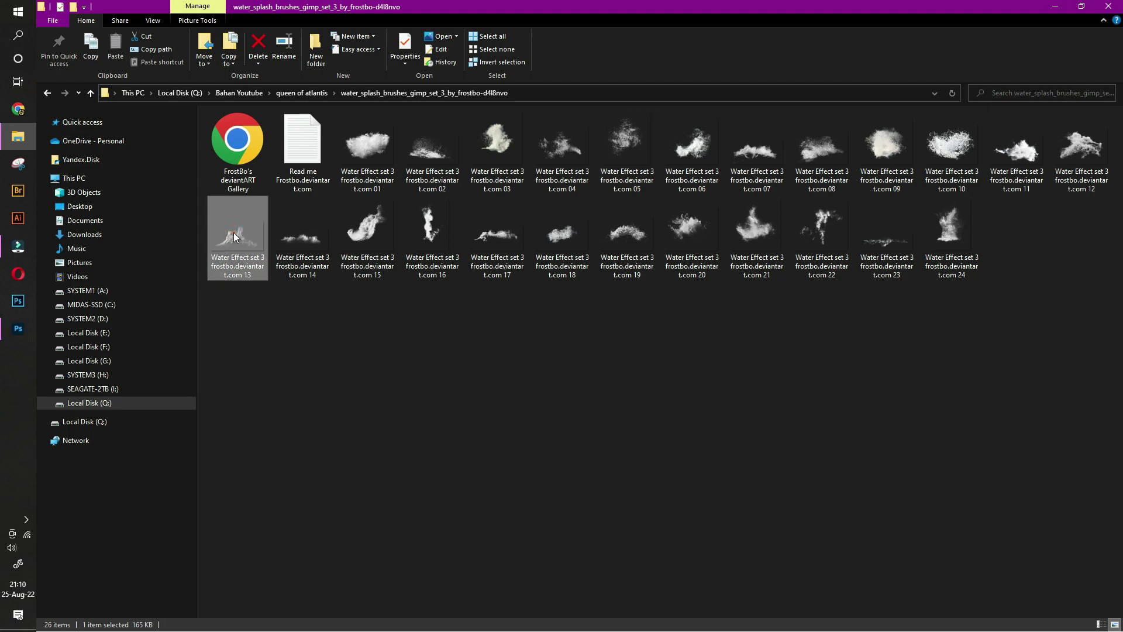
left_click_drag(233, 233, 222, 402)
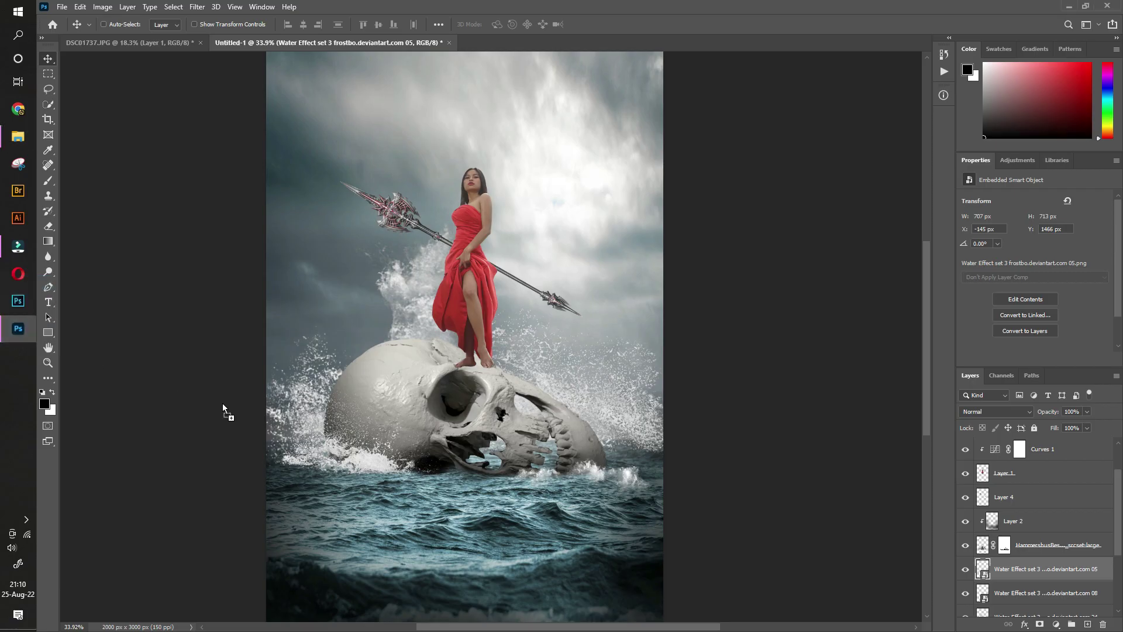
left_click_drag(605, 456, 605, 456)
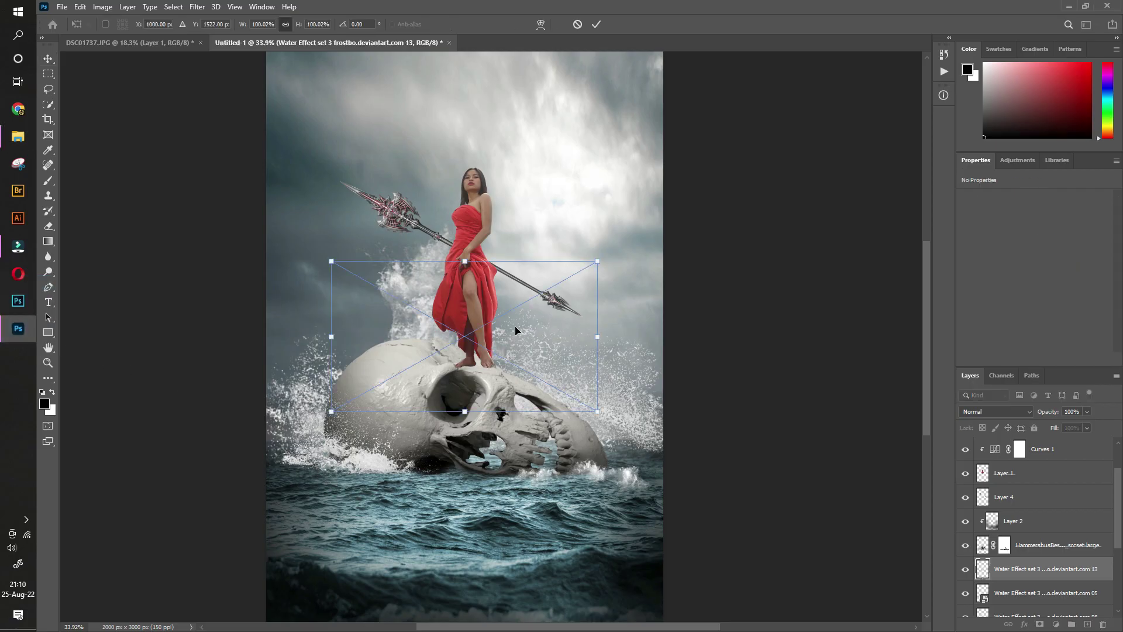
left_click_drag(515, 325, 693, 451)
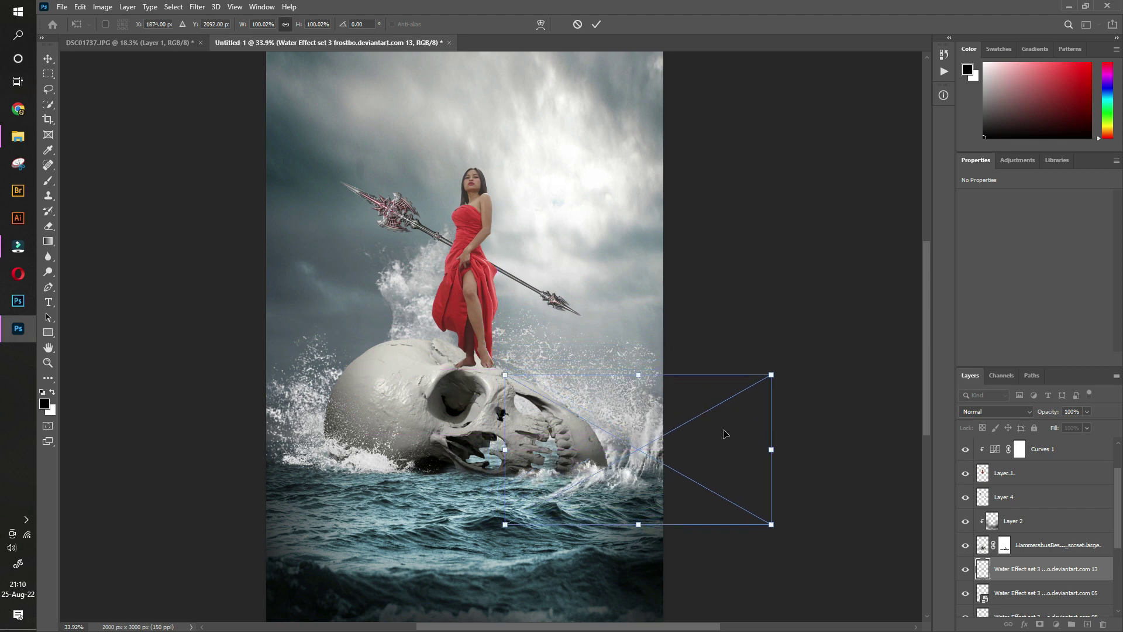
key("Return")
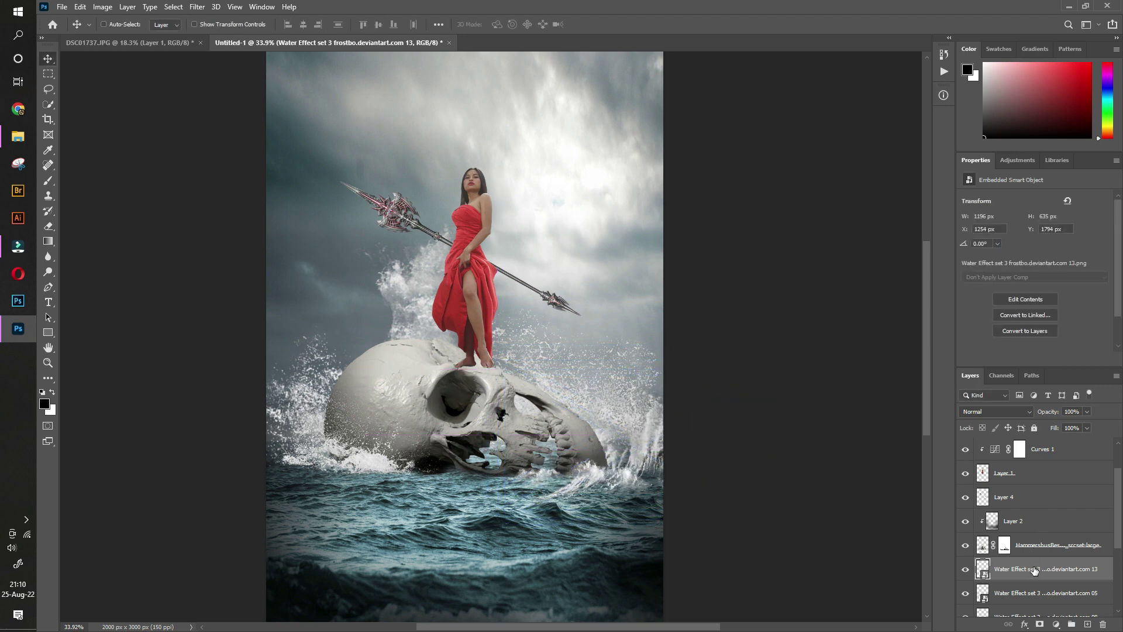
- Stack Water Effect 13 on top, shrink and widen it in the waves below the skull, and copy it to the lower right
left_click_drag(1034, 570, 1038, 448)
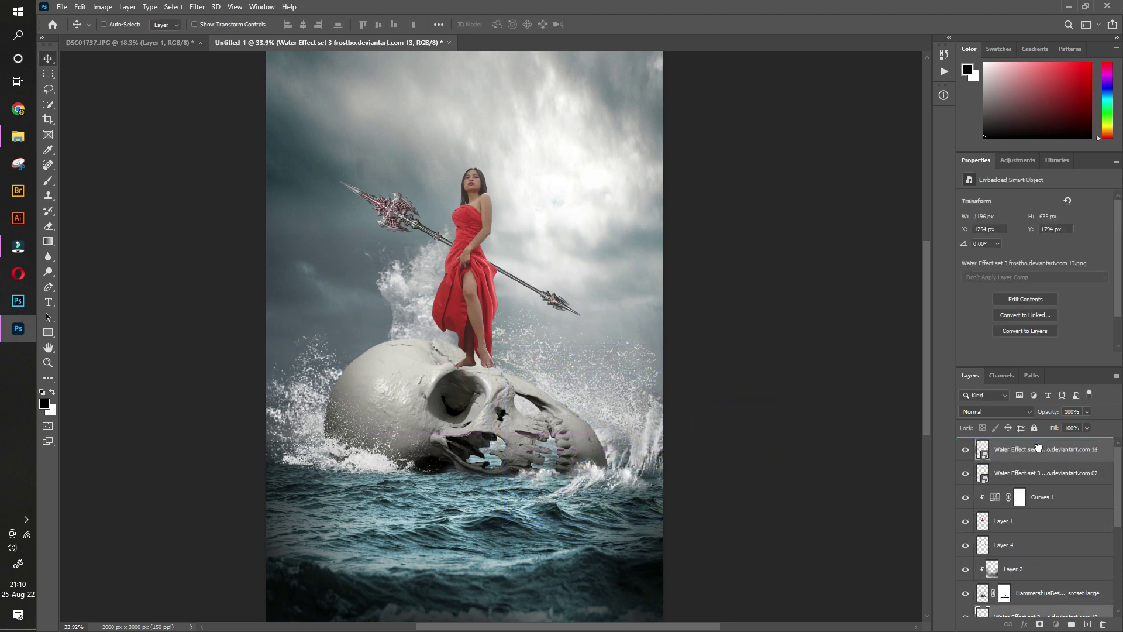
mouse_move(576, 488)
left_mouse_down()
mouse_move(461, 511)
mouse_move(397, 543)
mouse_move(445, 533)
left_mouse_up()
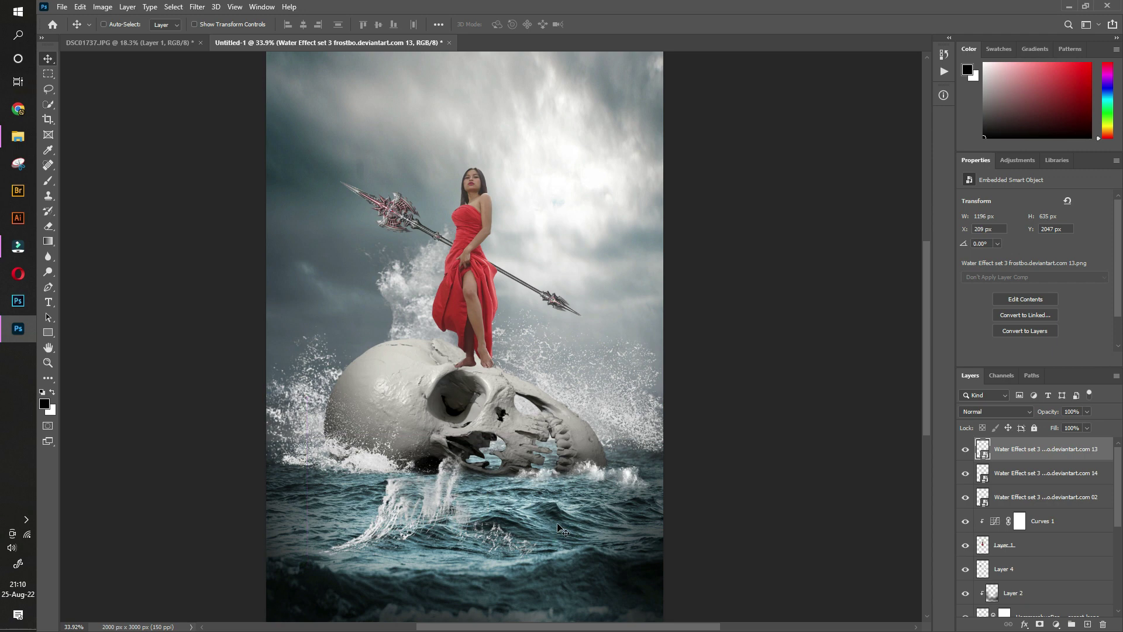
key("ctrl+t")
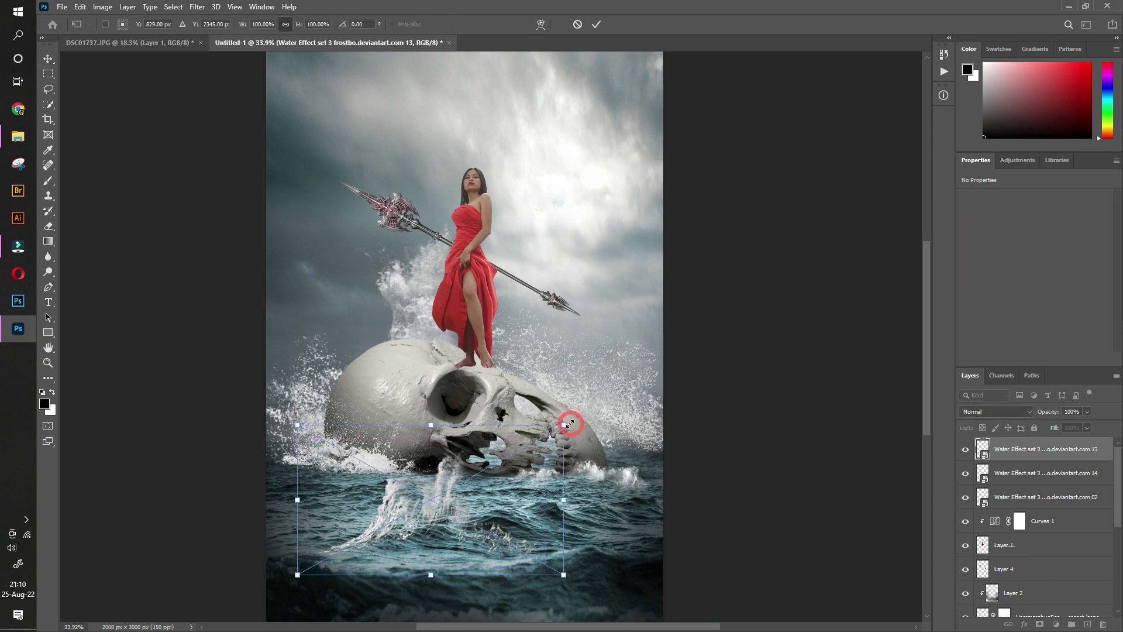
left_click_drag(569, 422, 487, 490)
left_click_drag(416, 536, 455, 515)
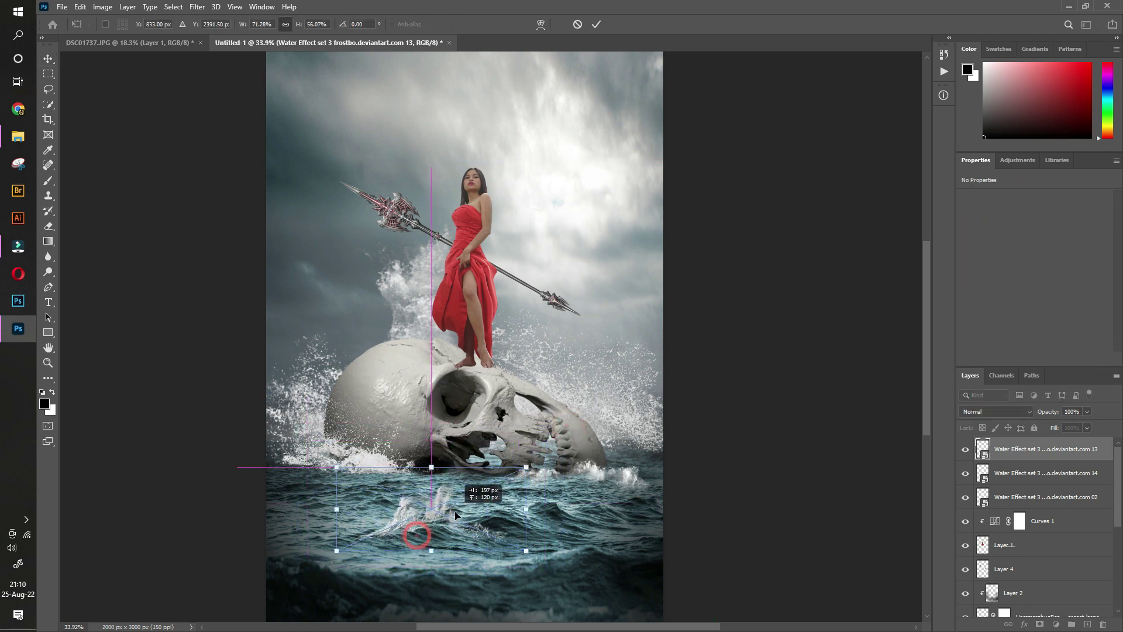
left_click_drag(528, 512, 550, 515)
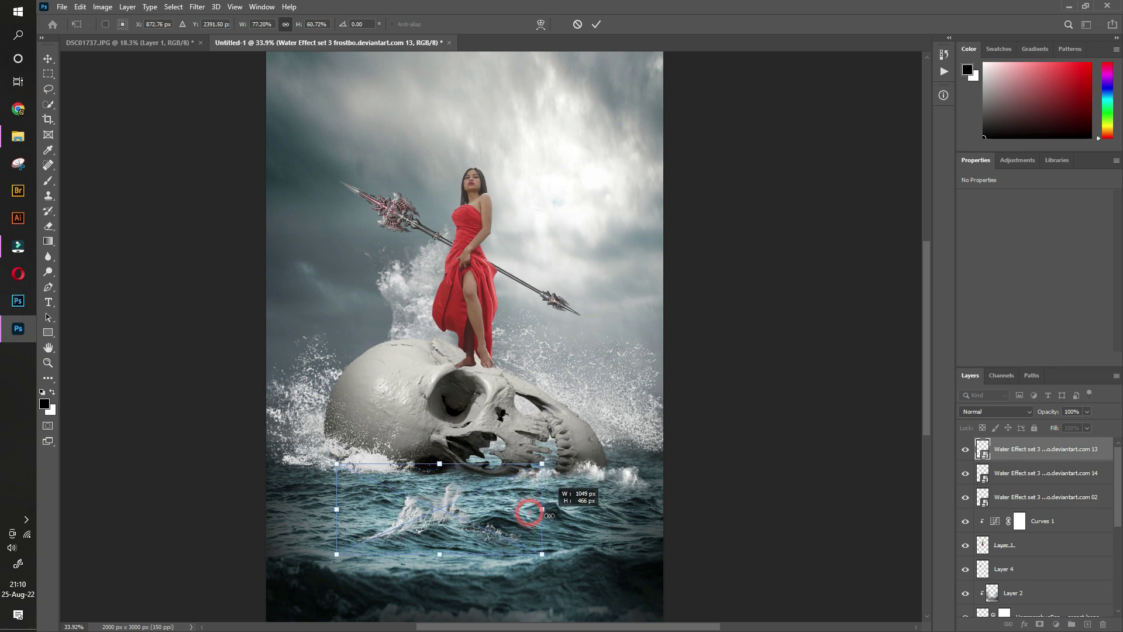
key("Return")
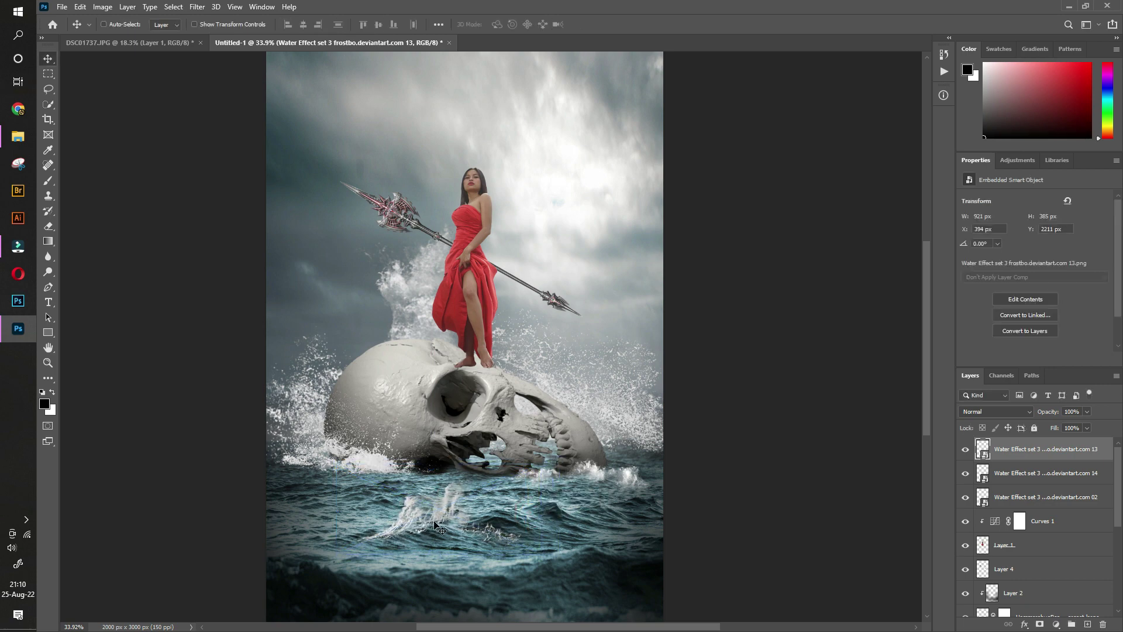
left_click_drag(435, 523, 675, 526)
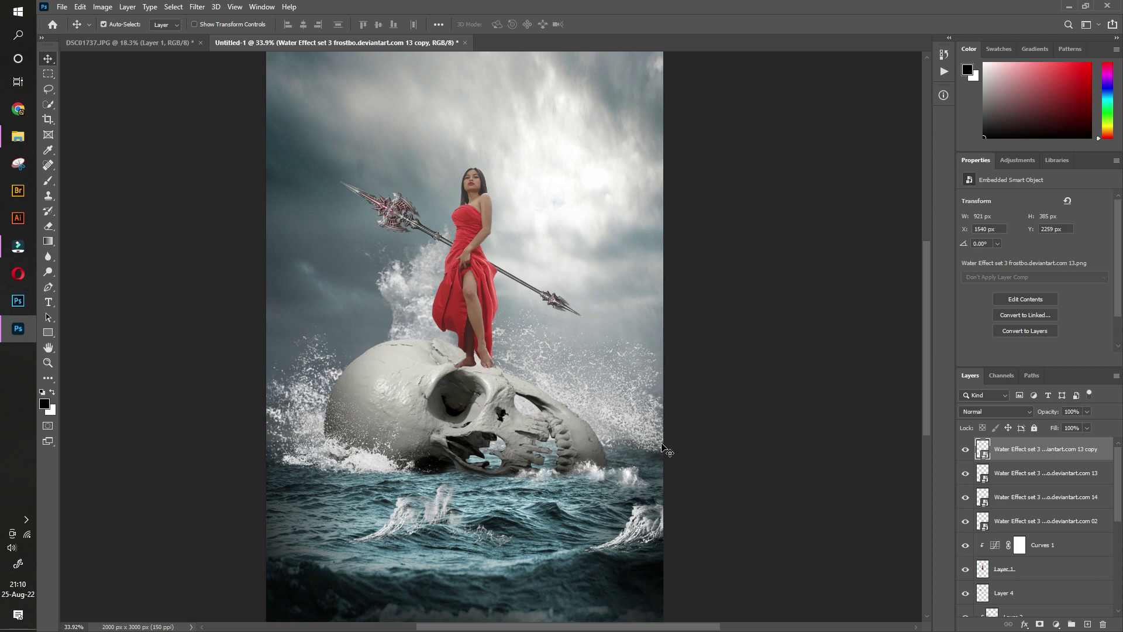
- Copy splash 13 into the lower-left corner, flip it horizontally, enlarge it and set 59% opacity
mouse_move(645, 520)
left_mouse_down()
mouse_move(269, 566)
mouse_move(290, 571)
left_mouse_up()
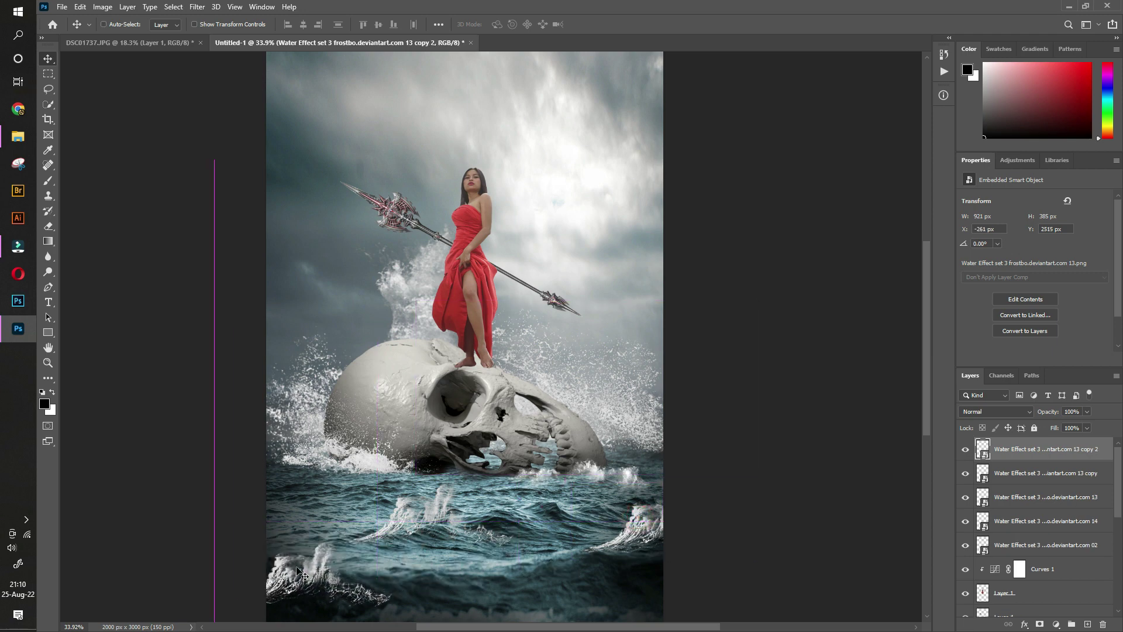
key("ctrl+t")
right_click(354, 581)
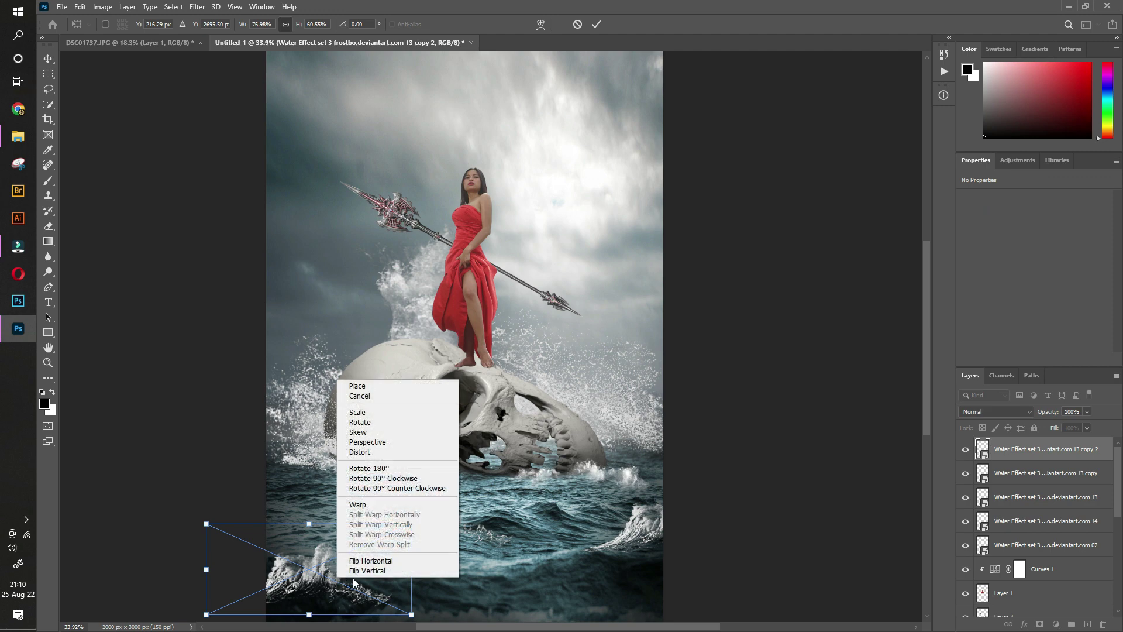
left_click(410, 560)
mouse_move(411, 614)
left_mouse_down()
mouse_move(402, 303)
mouse_move(286, 256)
mouse_move(338, 282)
left_mouse_up()
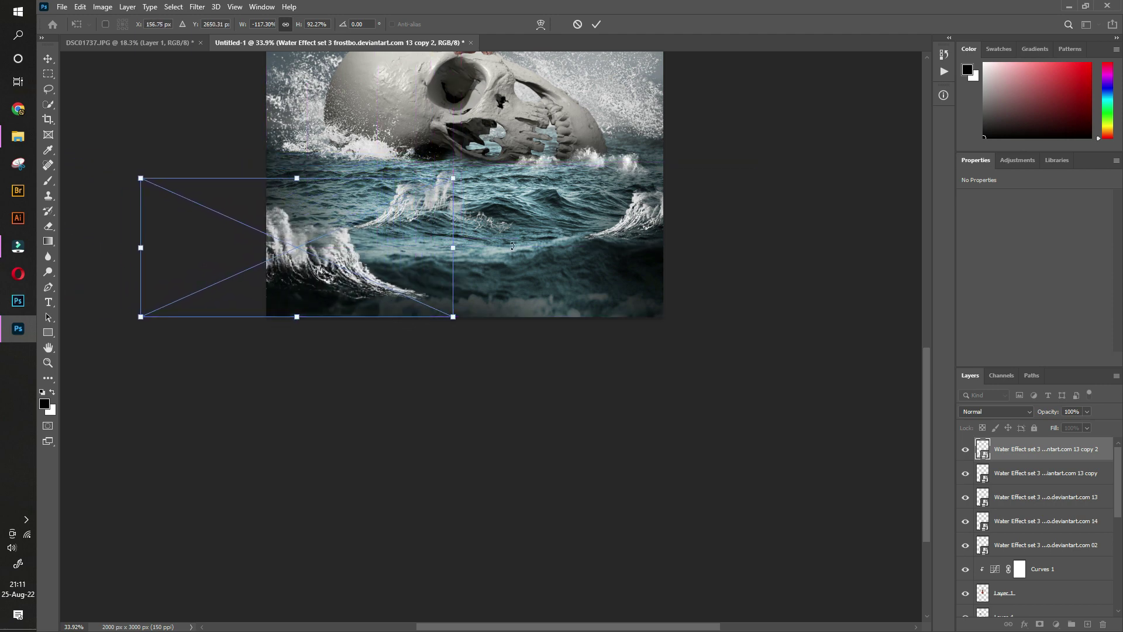
key("Return")
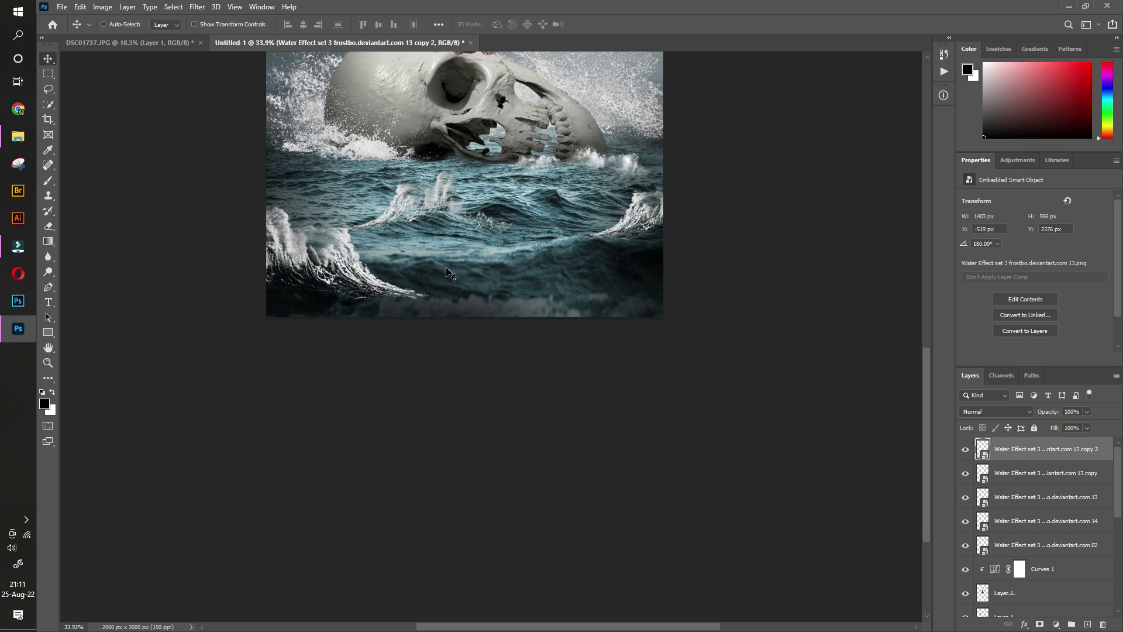
scroll(445, 275, "up", 4)
scroll(444, 275, "up", 2)
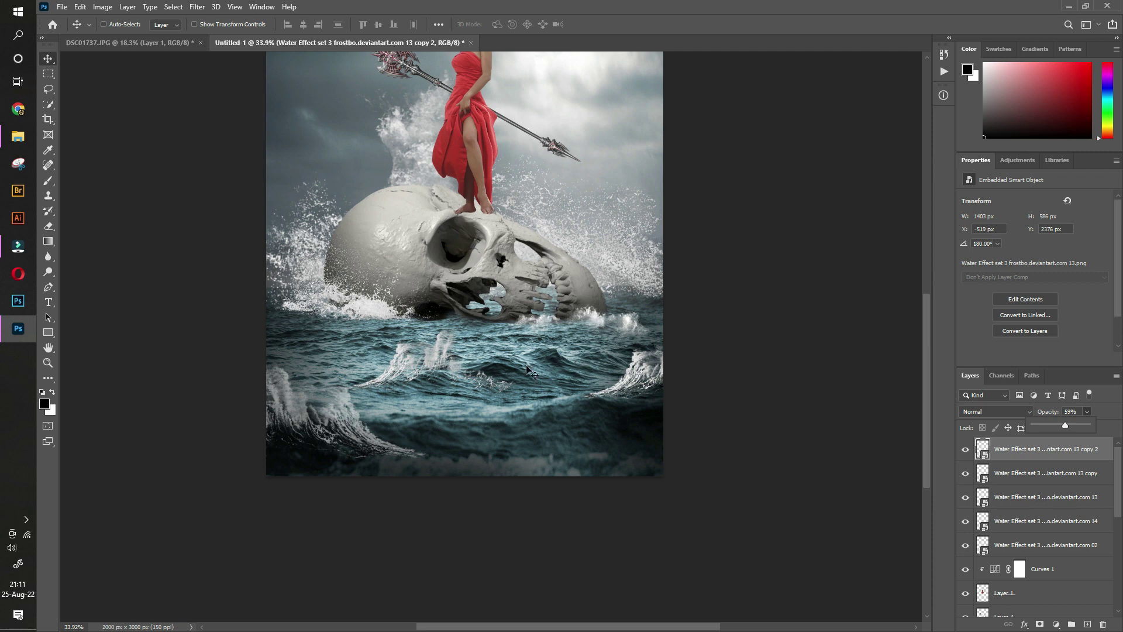
left_click(48, 362)
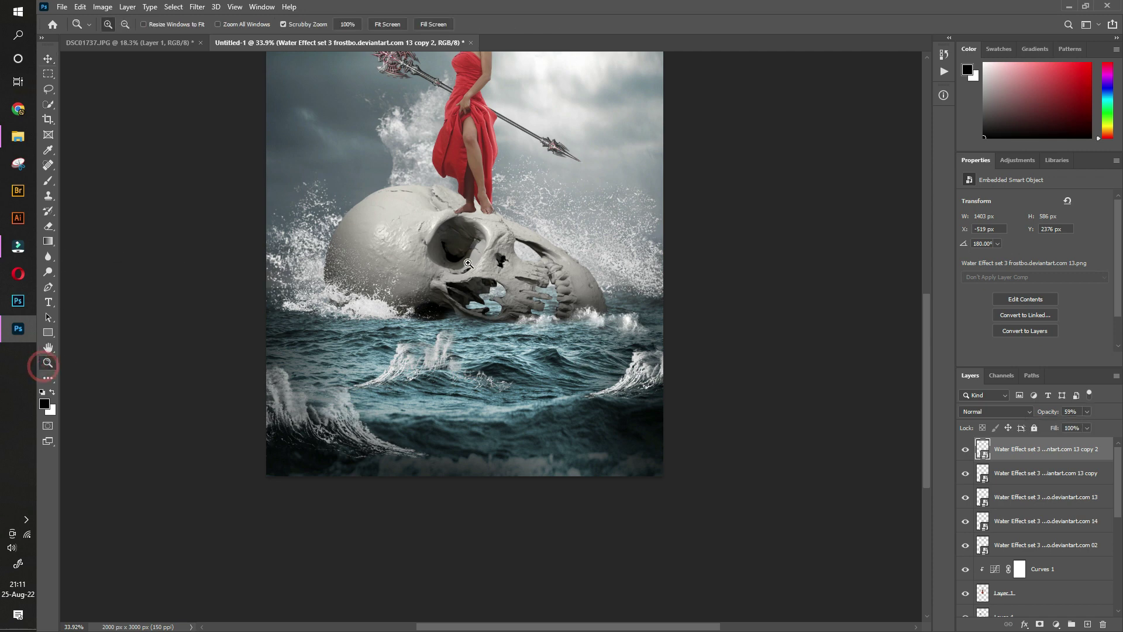
mouse_move(540, 258)
left_mouse_down()
mouse_move(511, 257)
mouse_move(526, 331)
left_mouse_up()
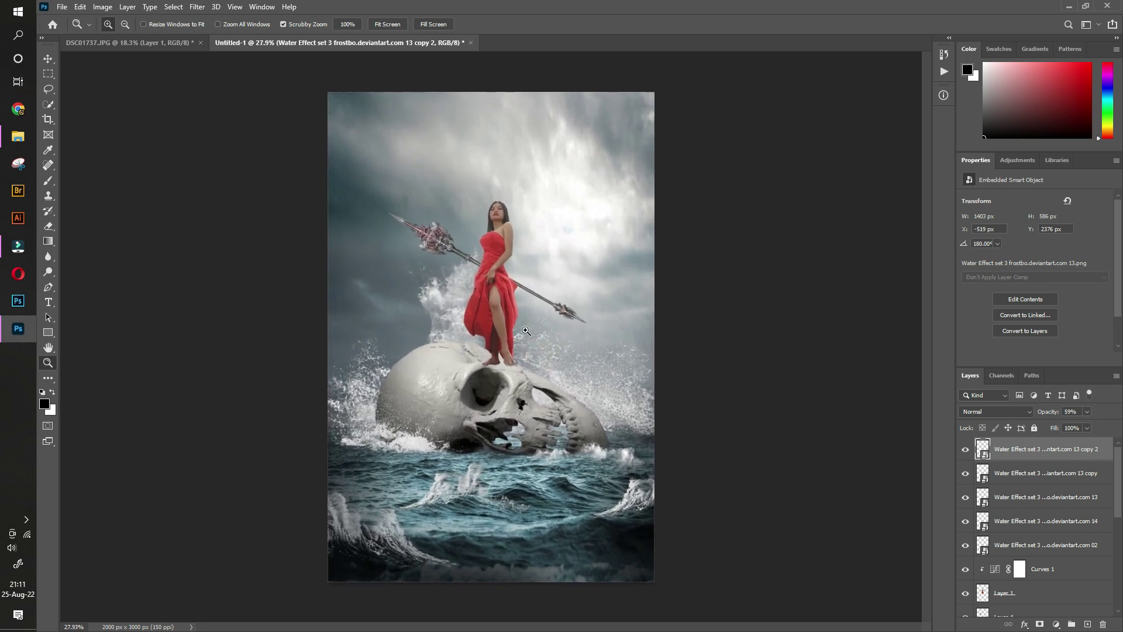
- Group the five top Water Effect layers into a group named 'water splash 1'
left_click(48, 58)
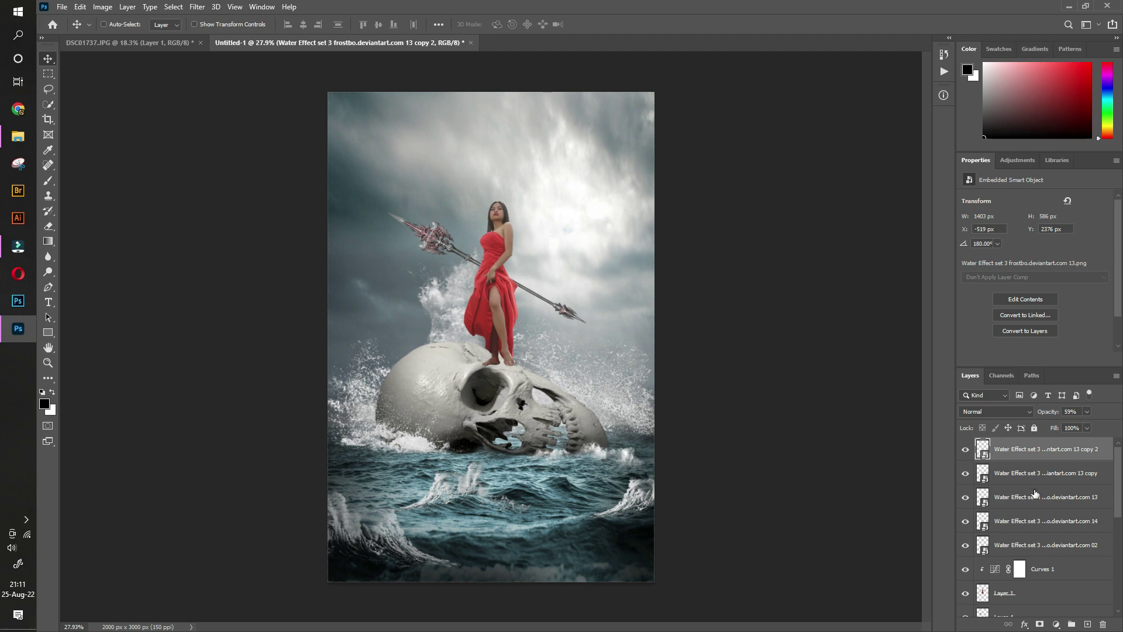
left_click(1069, 547, "shift")
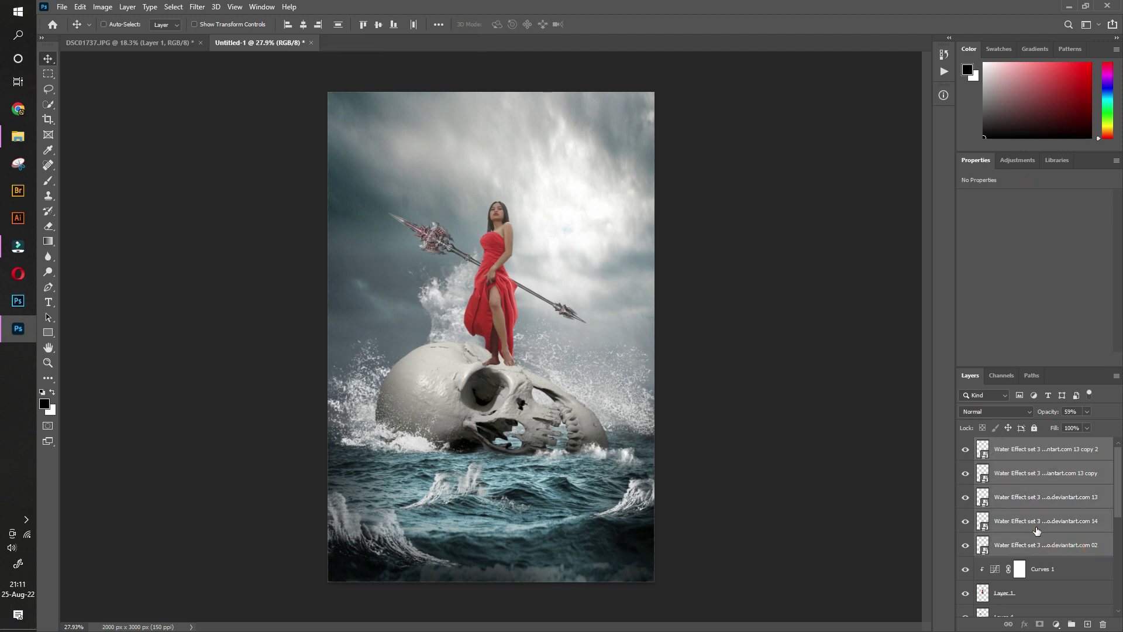
key("ctrl+g")
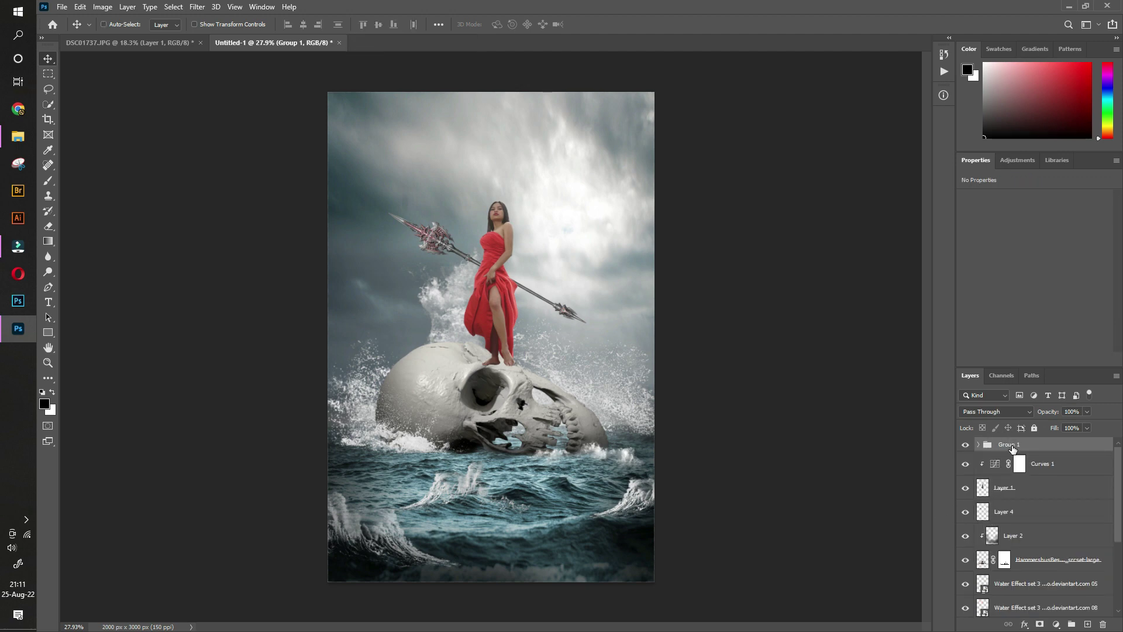
double_click(1012, 445)
type("water splash")
left_click(1045, 570)
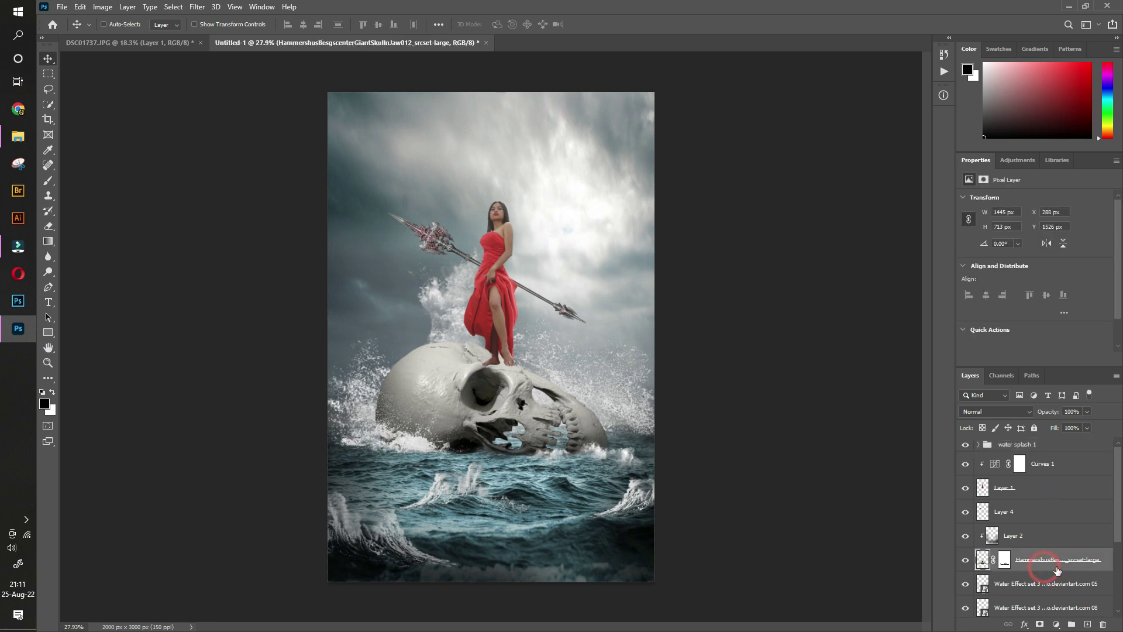
- Group Water Effect 05, 08 and 24 as 'water splash 2' and toggle its visibility to compare
left_click(1058, 584)
scroll(1060, 582, "down", 1)
scroll(1061, 578, "down", 1)
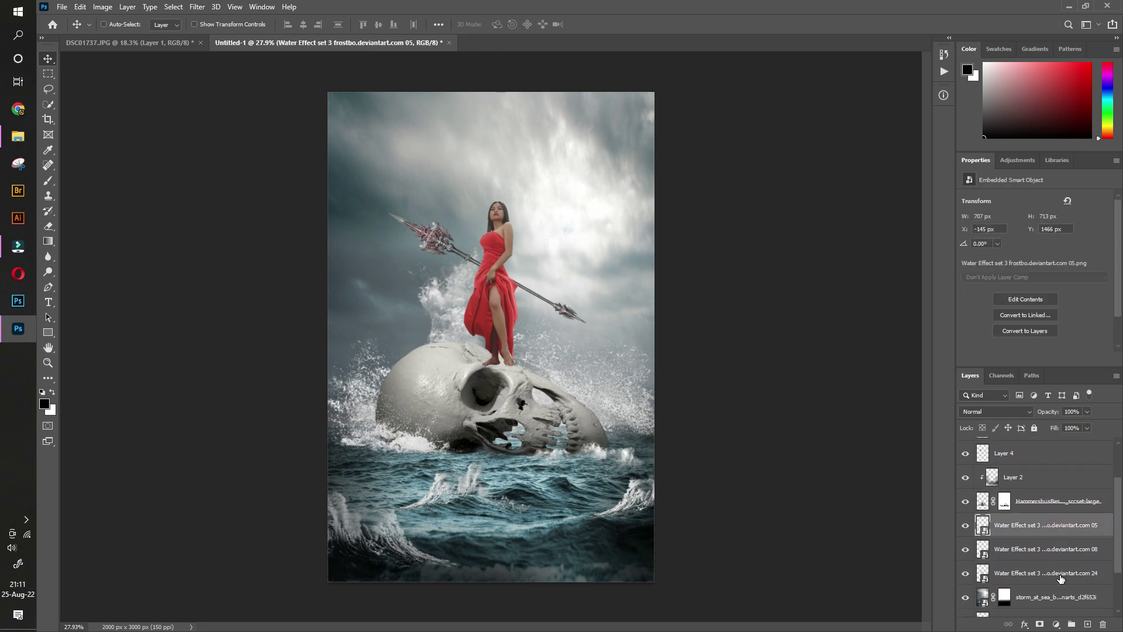
left_click(1061, 576, "shift")
key("ctrl+g")
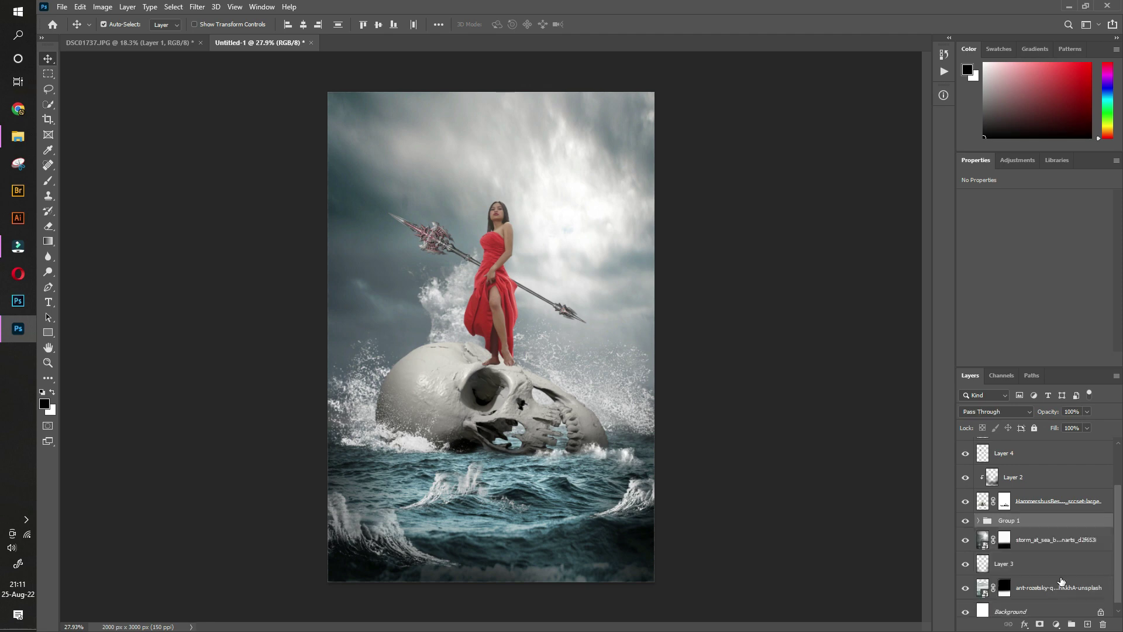
double_click(1005, 520)
type("water splash 2")
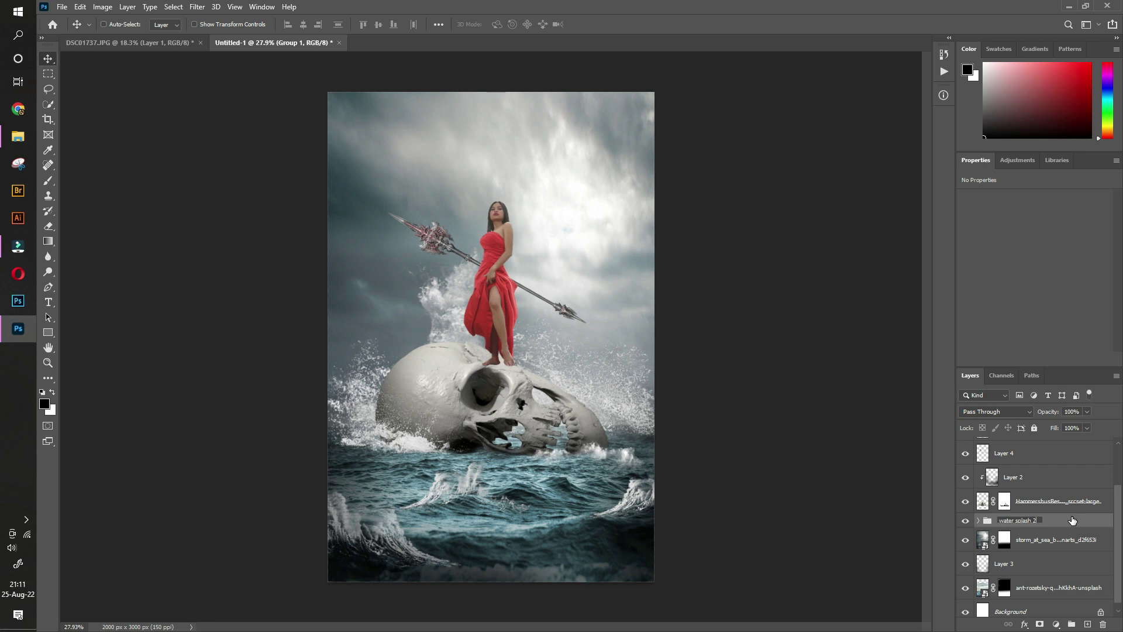
key("Return")
scroll(1053, 510, "up", 2)
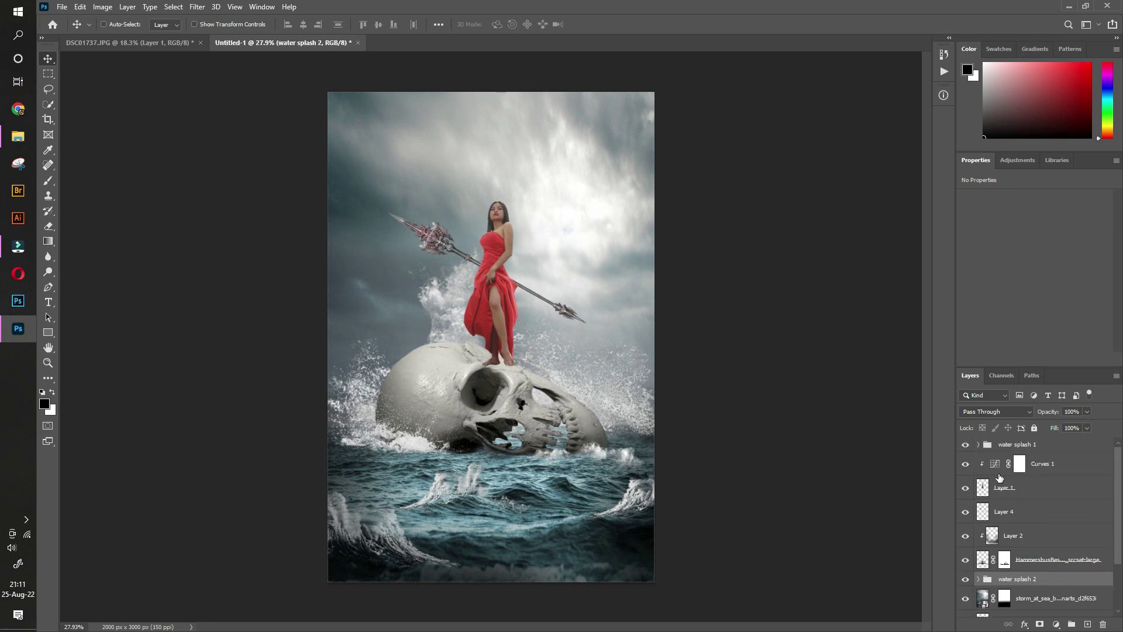
left_click(965, 580)
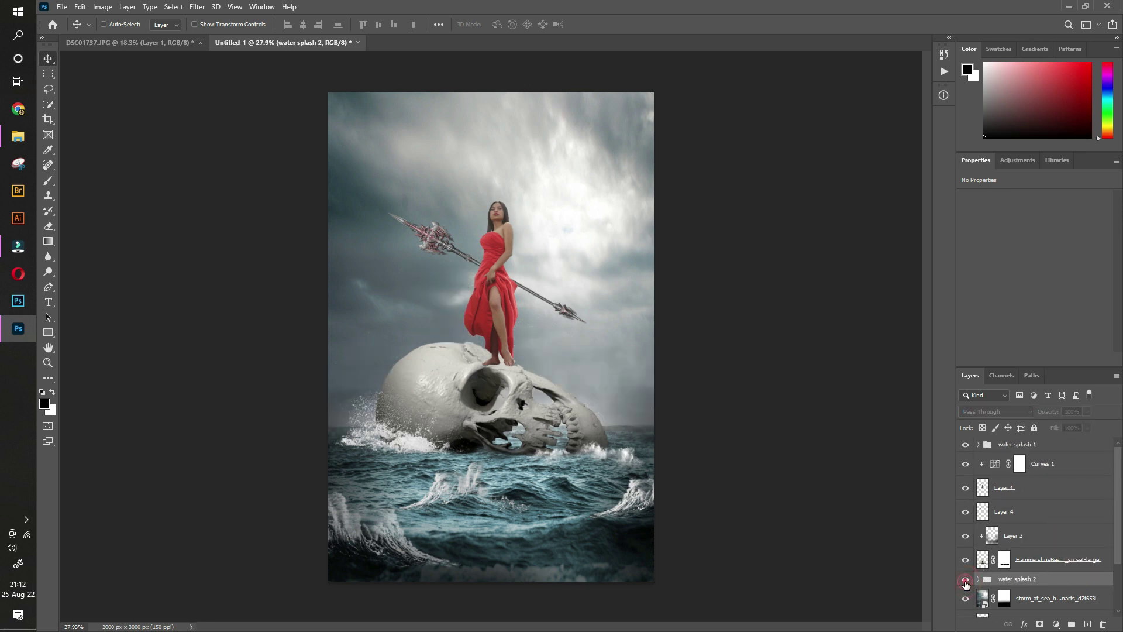
left_click(965, 580)
left_click(709, 306)
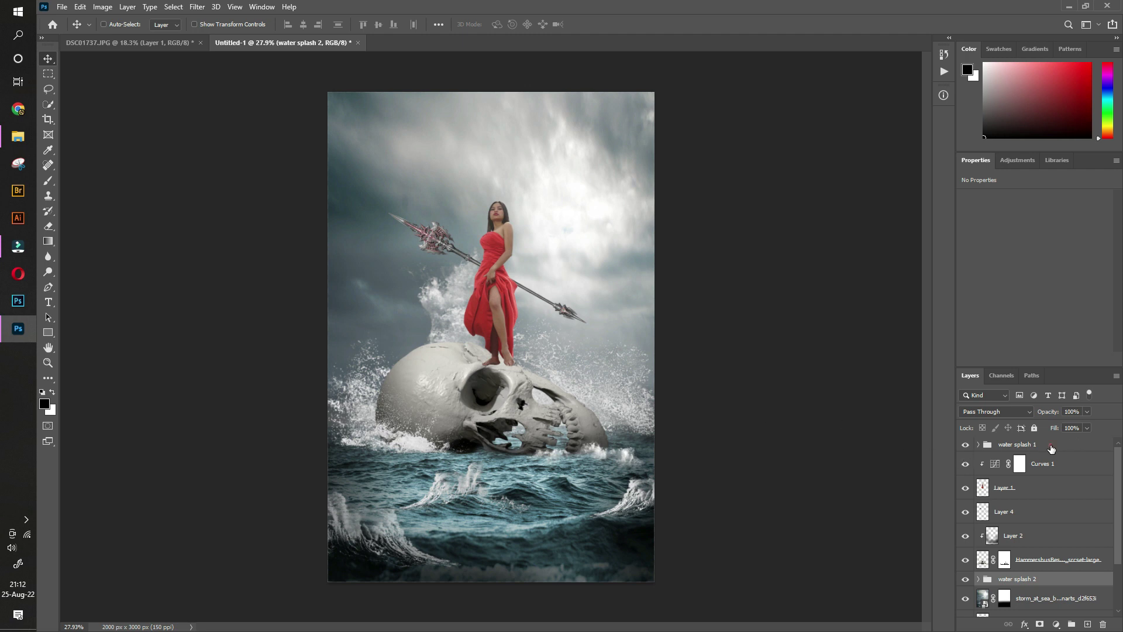
left_click(1051, 448)
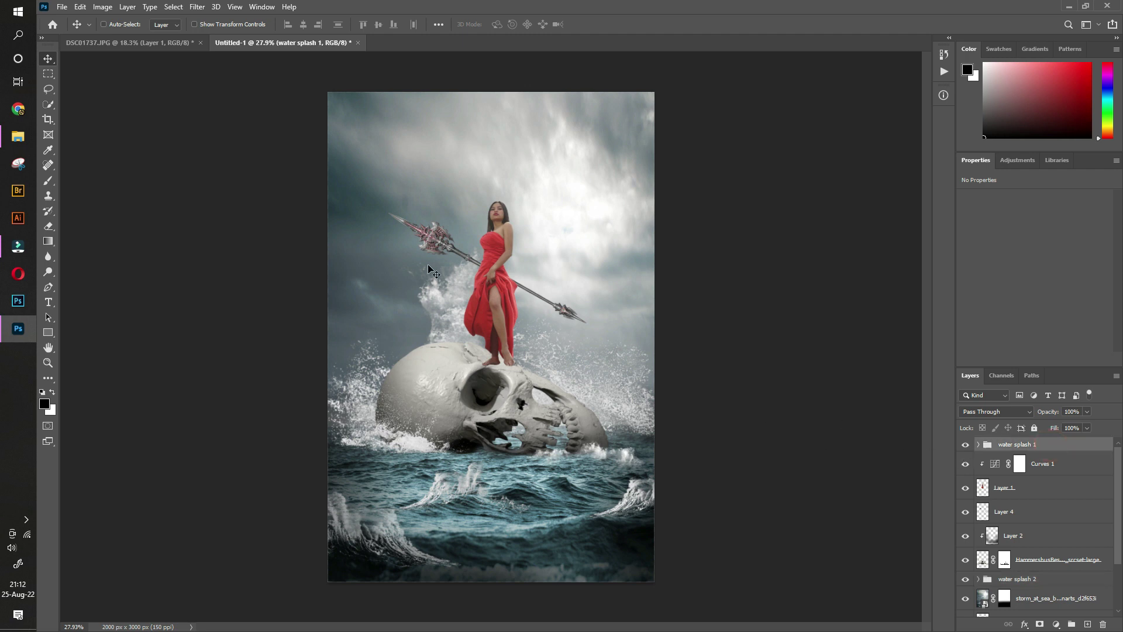
- Bring seagull_2 into the composite and size it in the top-right sky
left_click(18, 135)
double_click(239, 146)
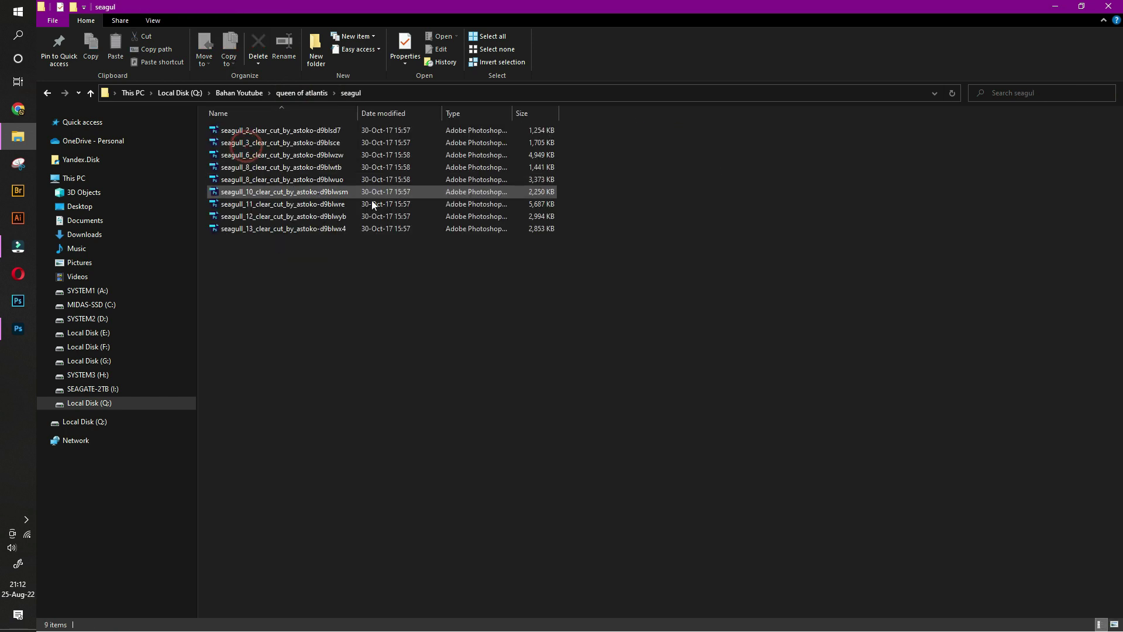
left_click(268, 131)
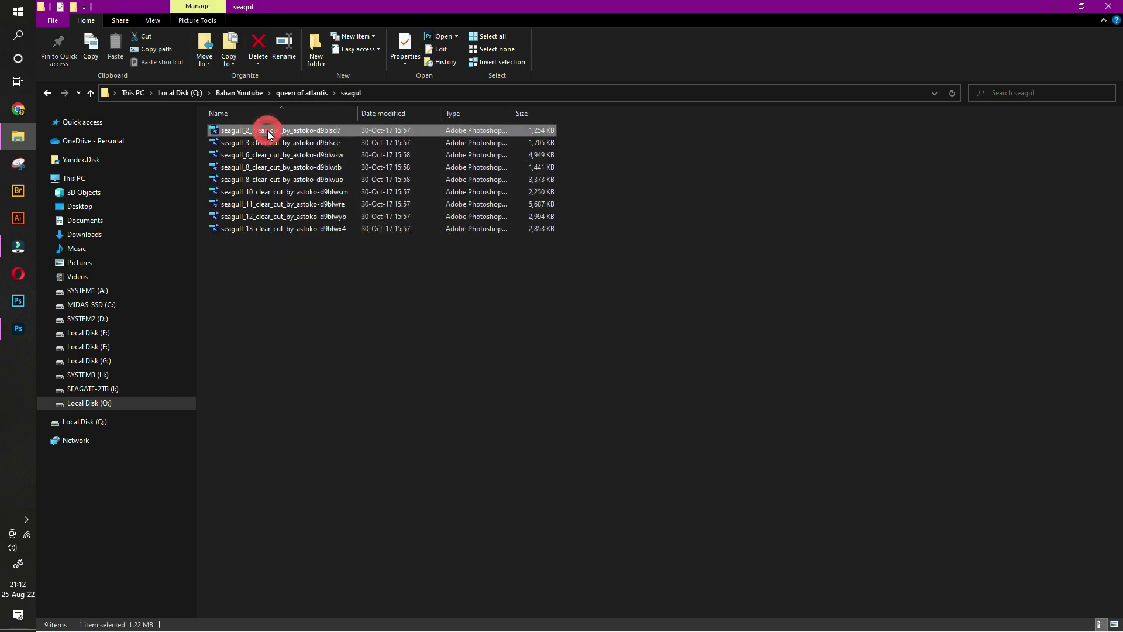
mouse_move(284, 128)
left_mouse_down()
mouse_move(20, 333)
mouse_move(398, 262)
left_mouse_up()
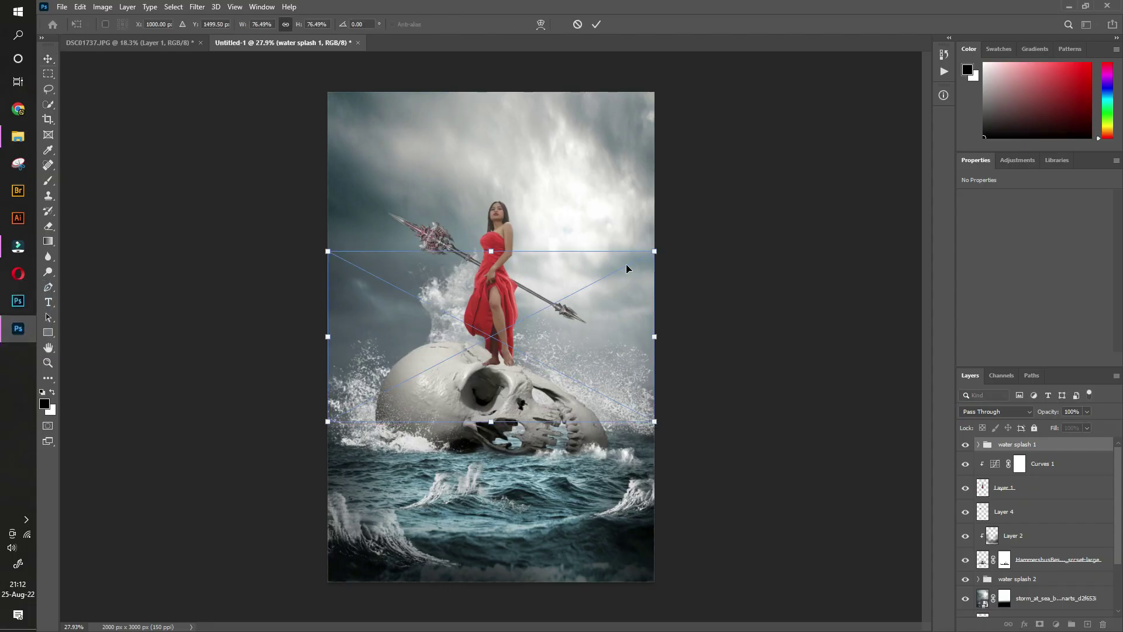
left_click_drag(613, 295, 712, 120)
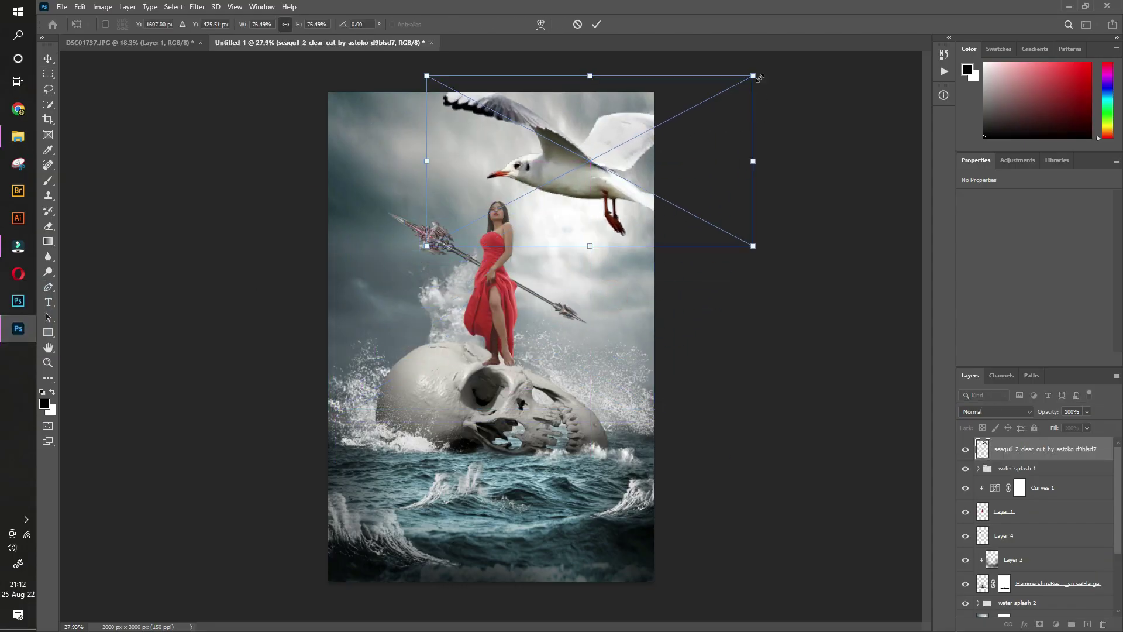
mouse_move(753, 77)
left_mouse_down()
mouse_move(543, 192)
mouse_move(646, 121)
left_mouse_up()
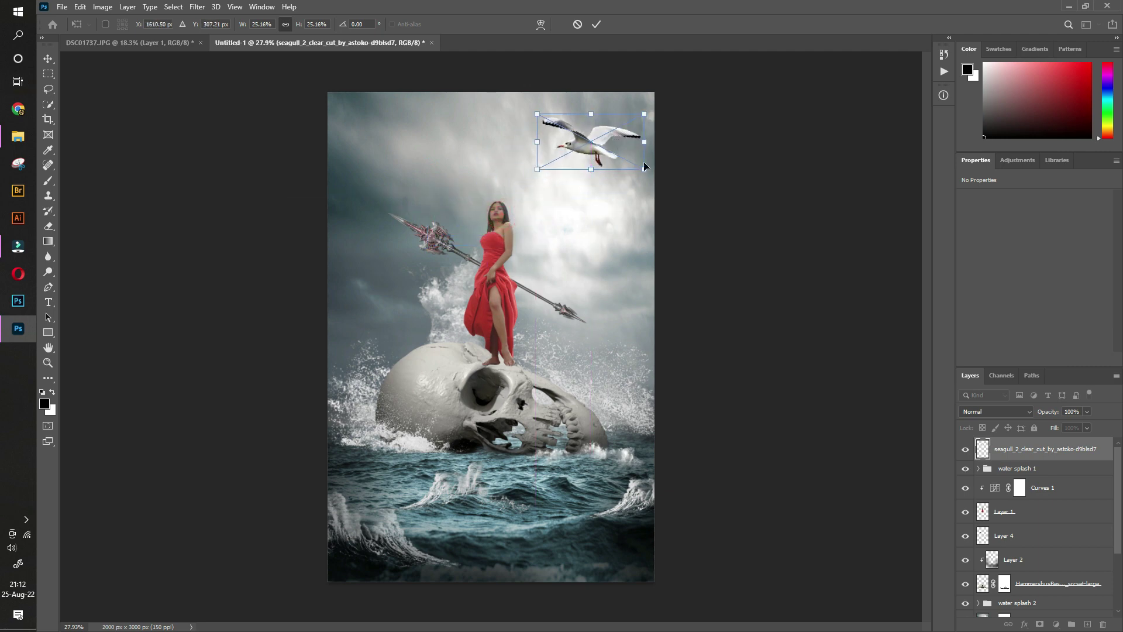
left_click_drag(644, 172, 645, 173)
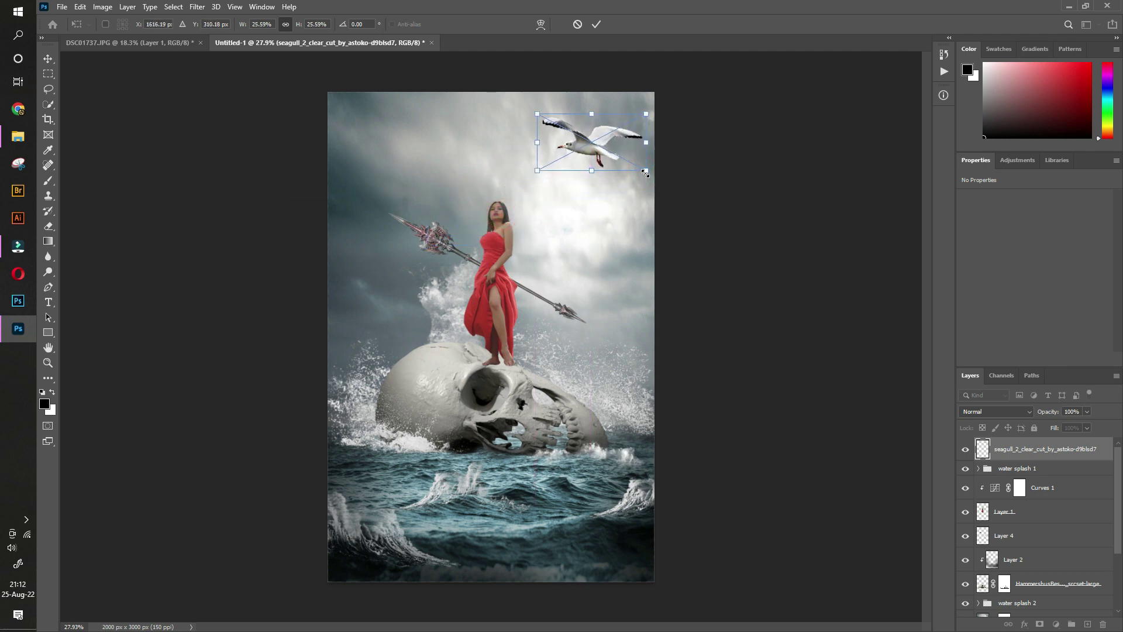
key("Return")
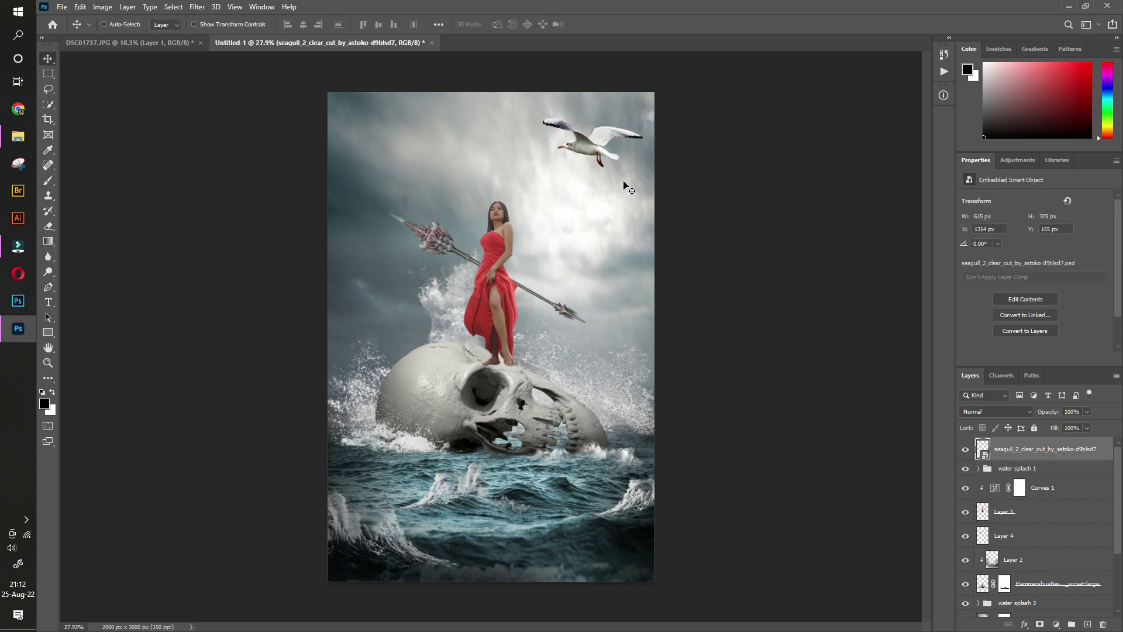
- Add seagull_3, shrunk to about a quarter, in the right-side sky
left_click(17, 136)
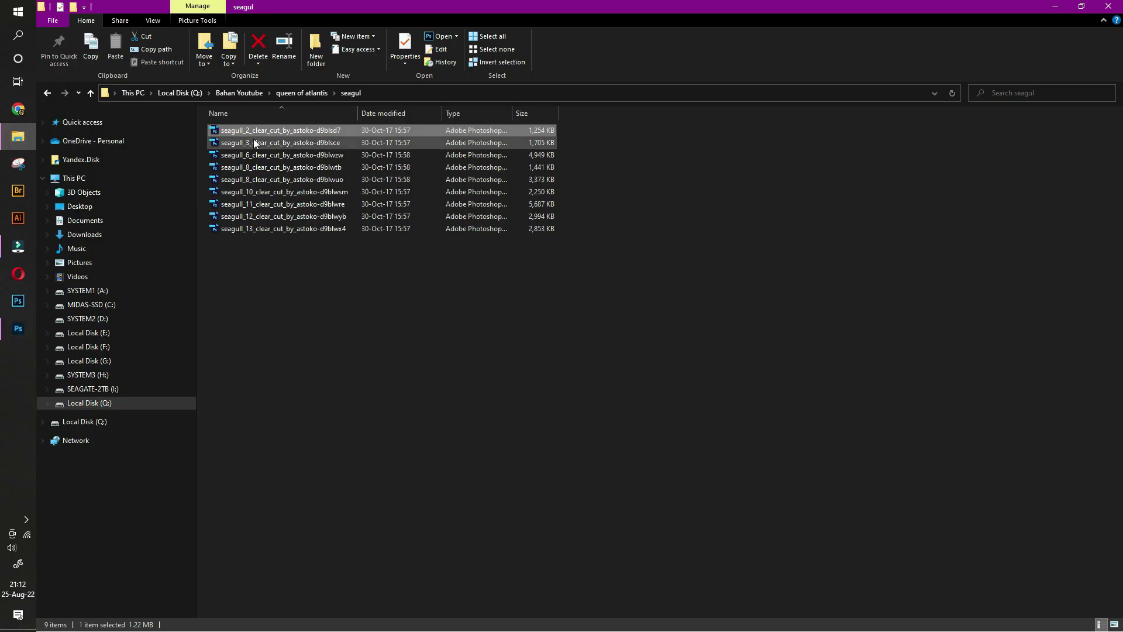
mouse_move(254, 142)
left_mouse_down()
mouse_move(20, 332)
mouse_move(584, 250)
left_mouse_up()
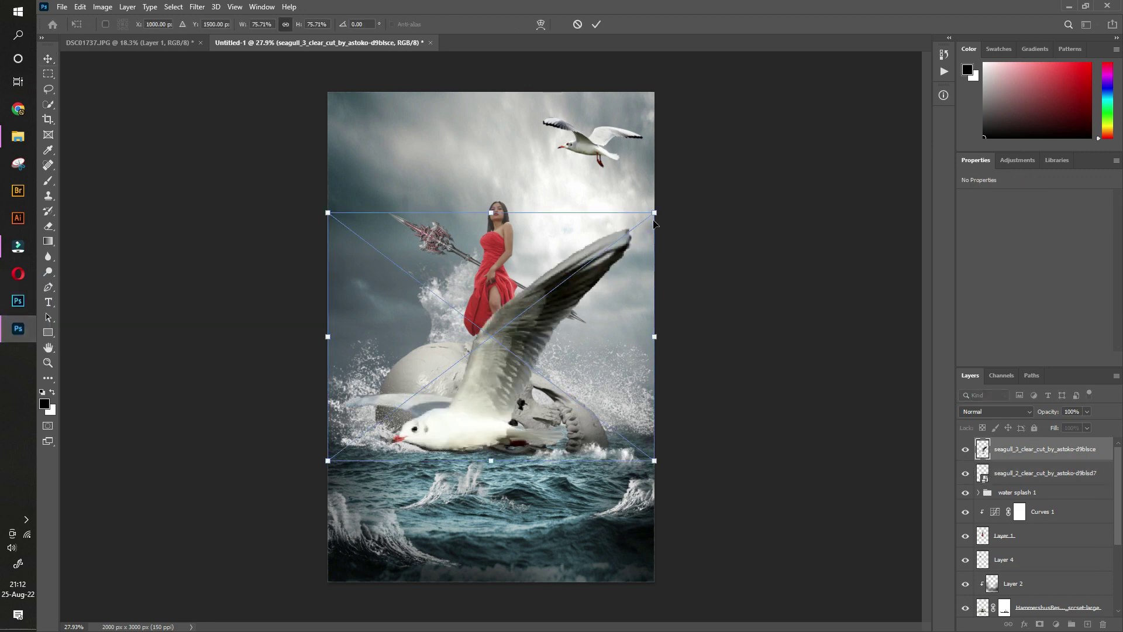
left_click_drag(653, 214, 429, 362)
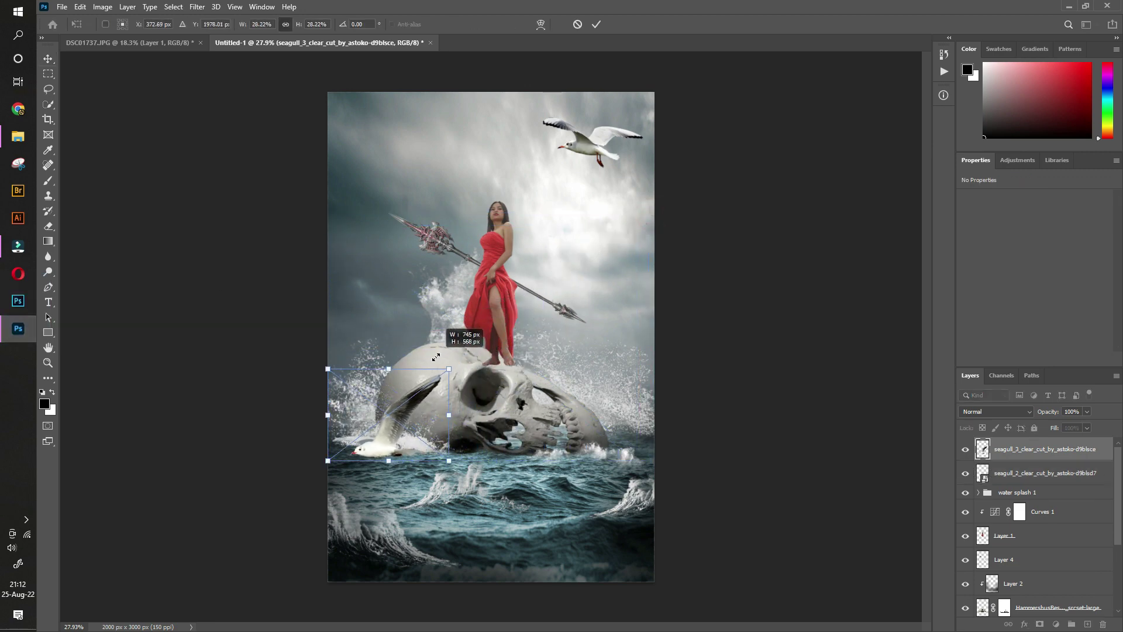
left_click_drag(413, 409, 659, 215)
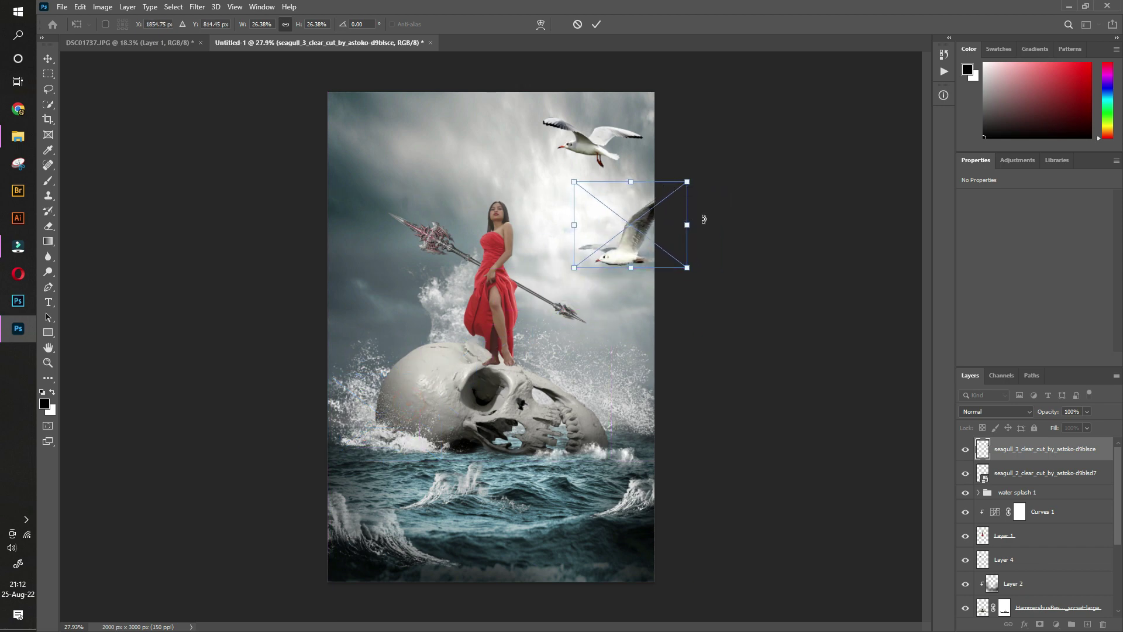
key("Return")
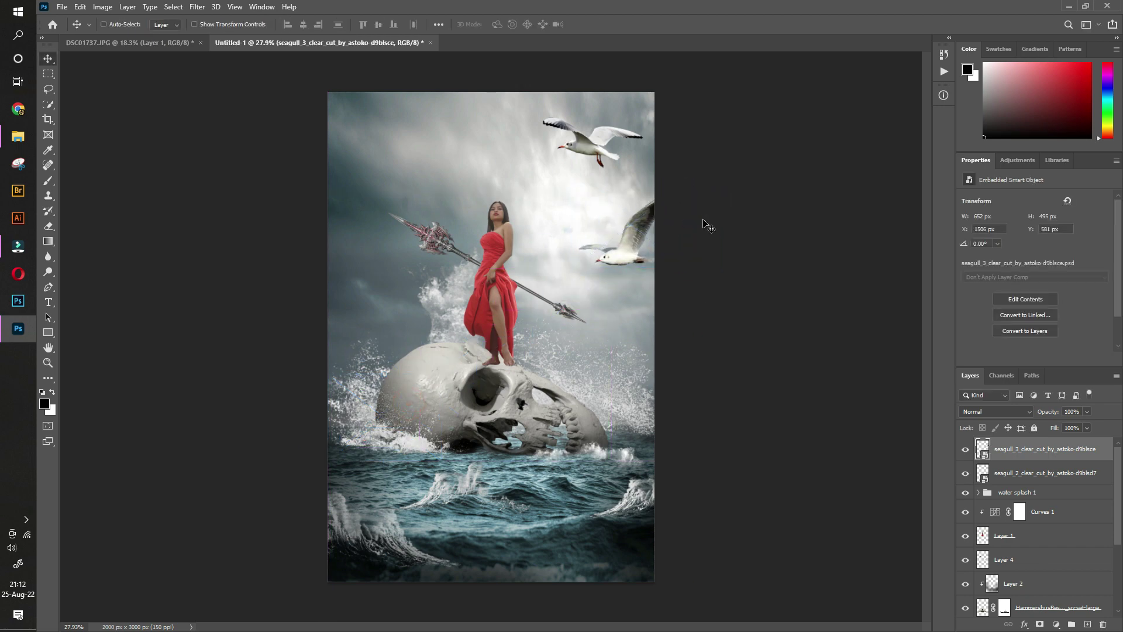
- Add seagull_6, shrunk small, at the left edge beside the spear
left_click(18, 137)
mouse_move(246, 155)
left_mouse_down()
mouse_move(58, 339)
mouse_move(517, 311)
left_mouse_up()
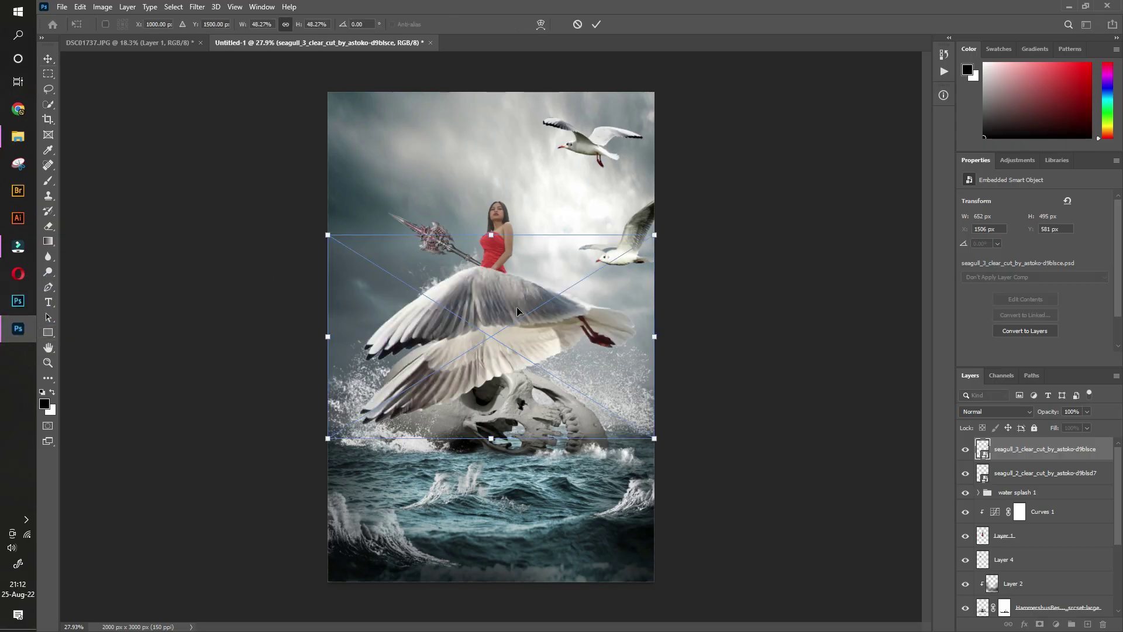
left_click_drag(655, 437, 453, 313)
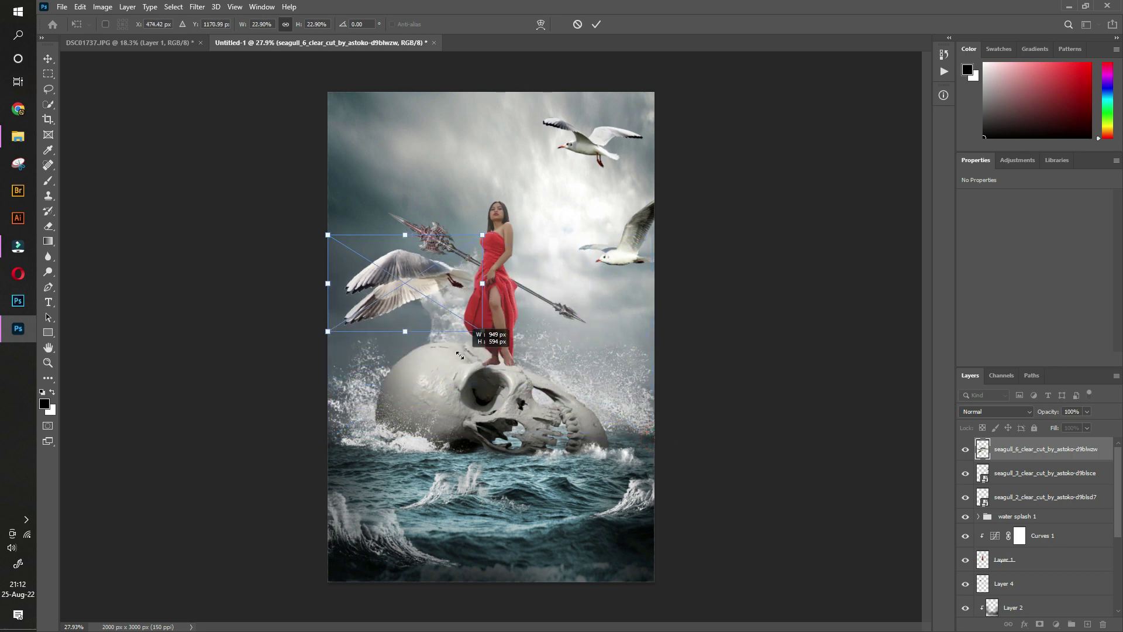
left_click_drag(407, 282, 406, 175)
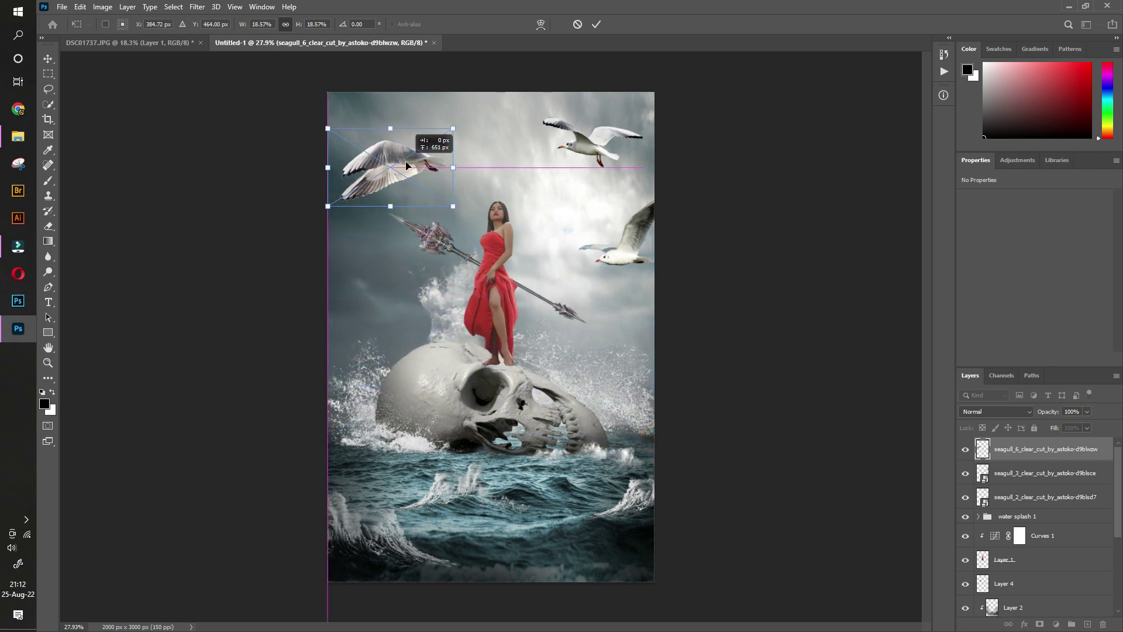
mouse_move(454, 206)
left_mouse_down()
mouse_move(404, 181)
mouse_move(428, 190)
left_mouse_up()
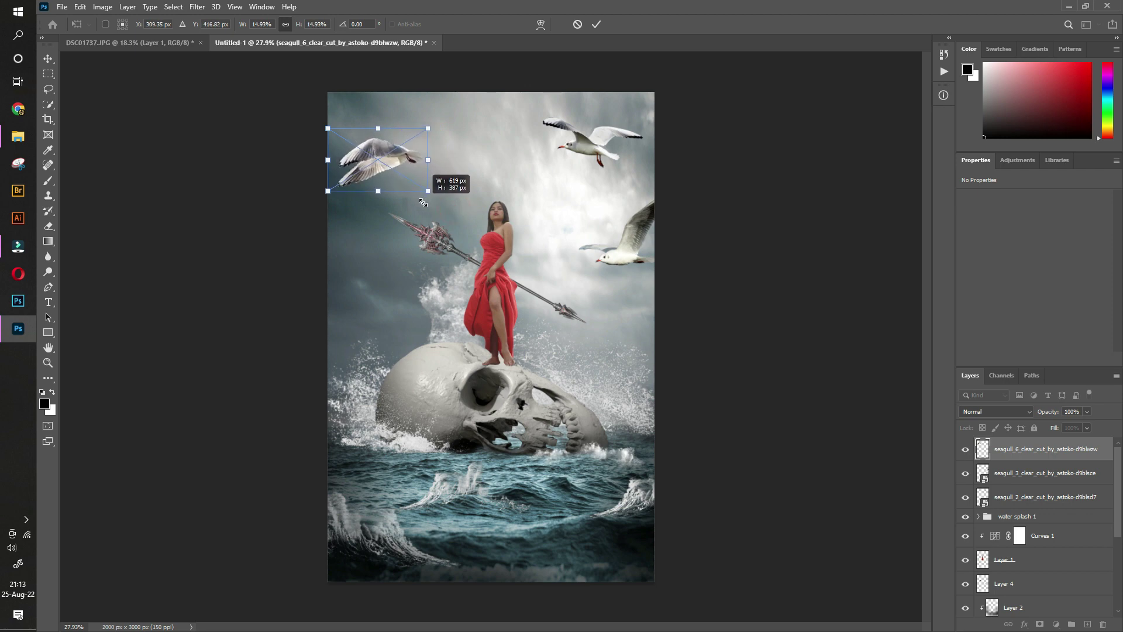
left_click_drag(367, 157, 617, 312)
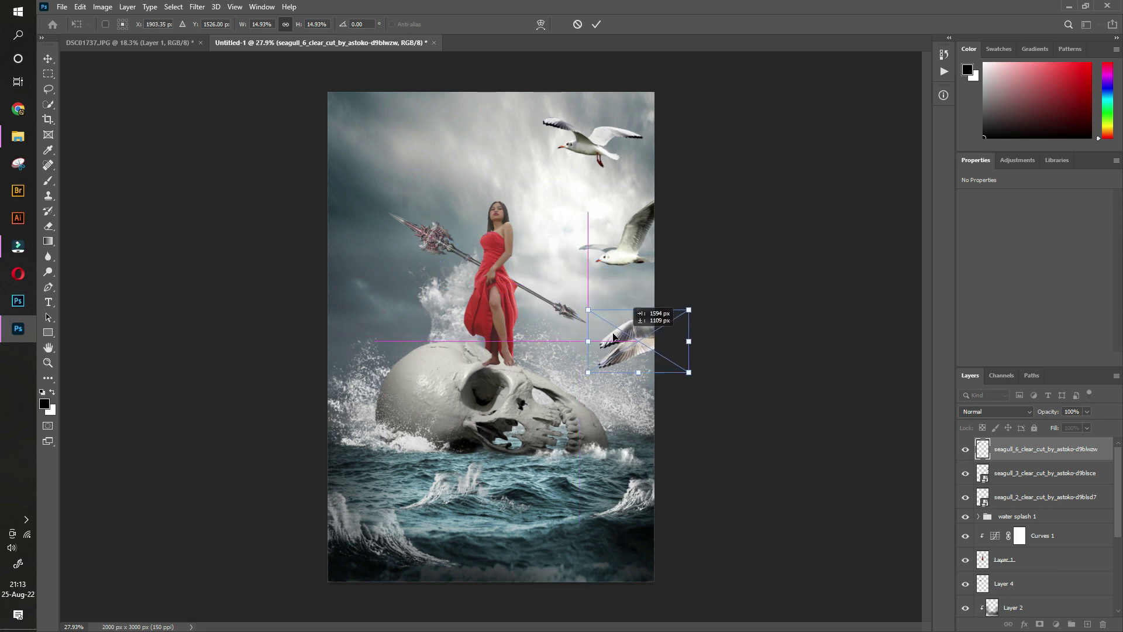
mouse_move(617, 312)
left_mouse_down()
mouse_move(352, 302)
mouse_move(364, 287)
left_mouse_up()
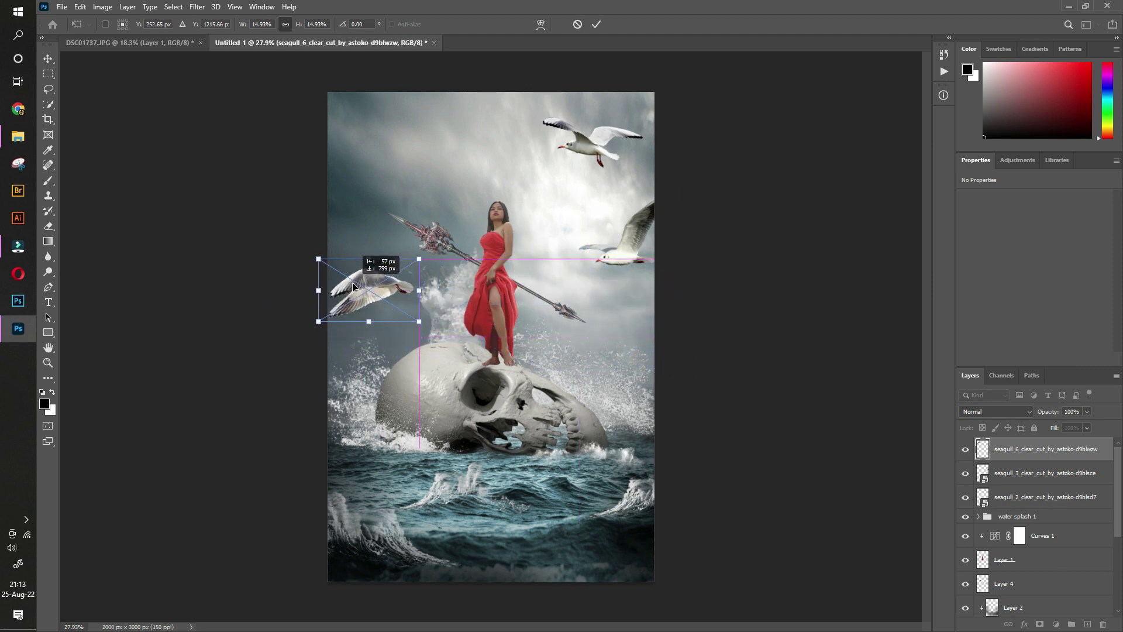
left_click_drag(419, 321, 382, 270)
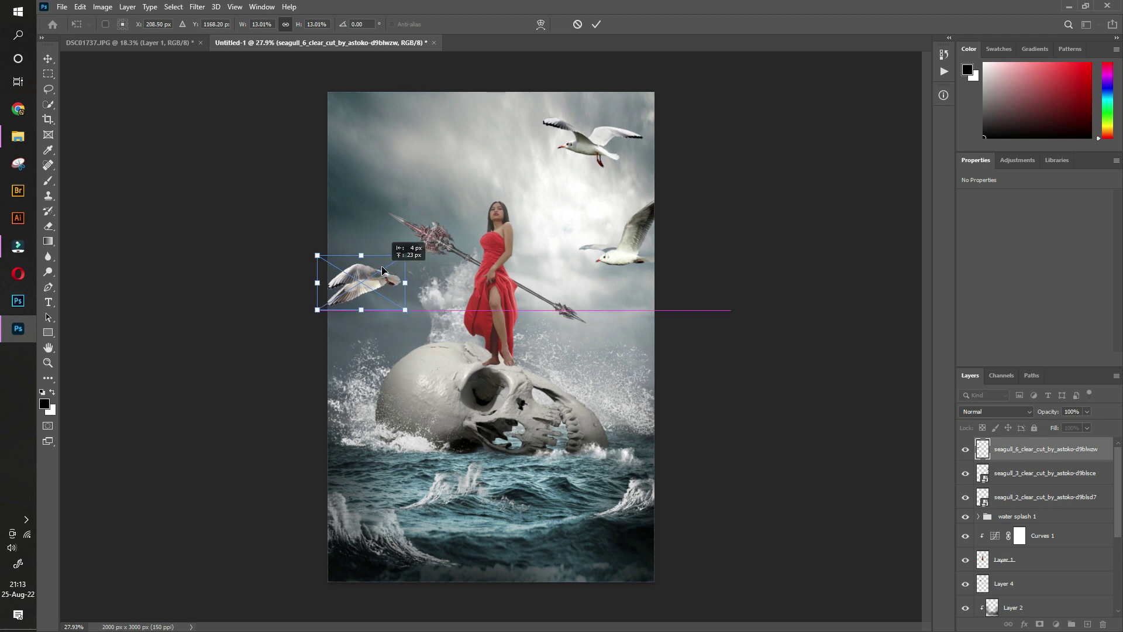
key("Return")
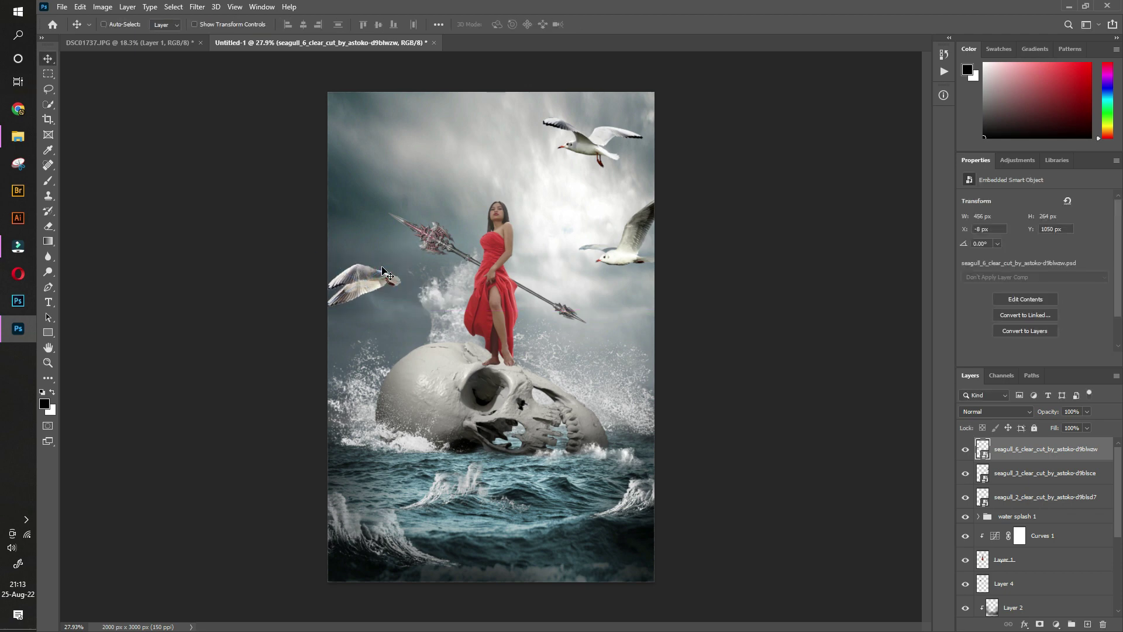
- Place seagull_8 at about 29% scale in the upper-left sky above the woman
left_click(17, 136)
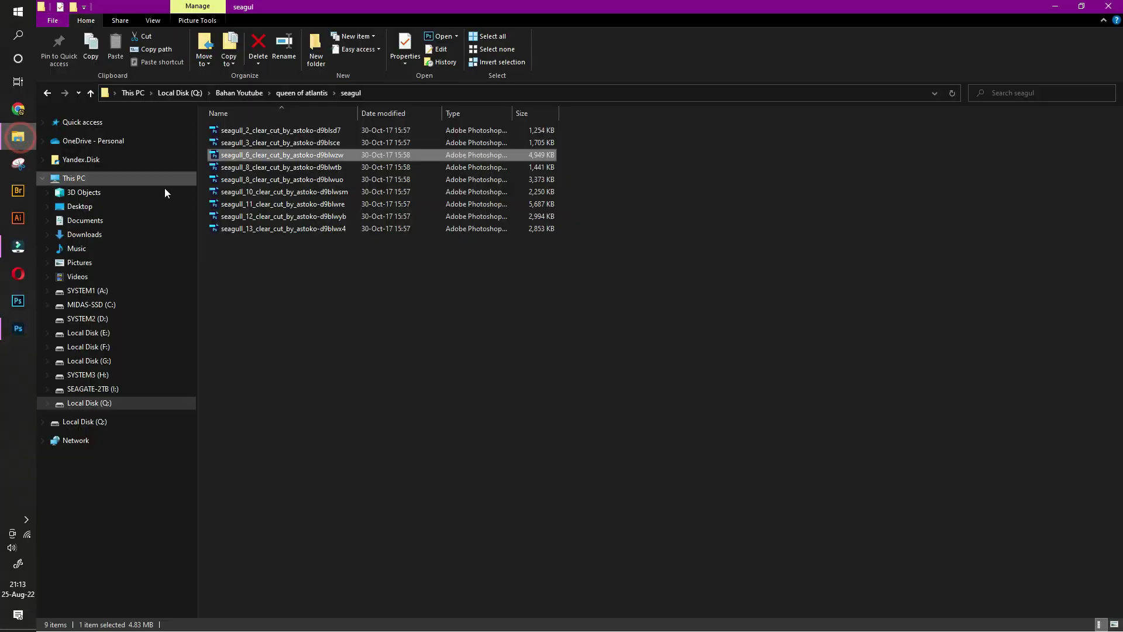
mouse_move(328, 168)
left_mouse_down()
mouse_move(23, 325)
mouse_move(440, 159)
left_mouse_up()
left_click_drag(655, 433, 458, 333)
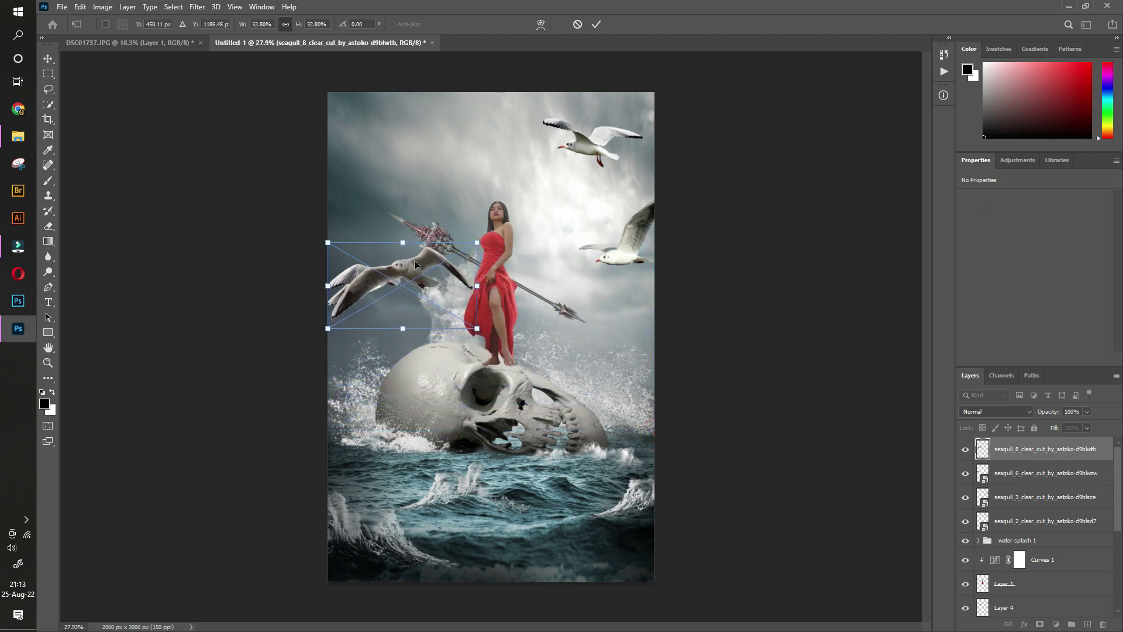
mouse_move(414, 264)
left_mouse_down()
mouse_move(643, 343)
mouse_move(613, 470)
mouse_move(382, 145)
left_mouse_up()
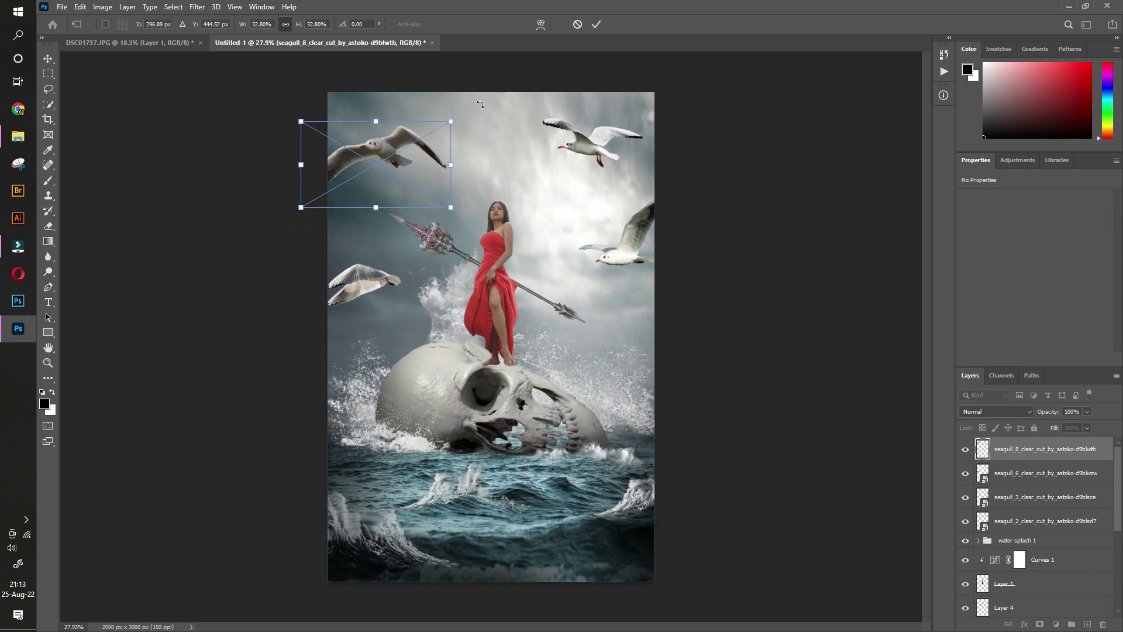
left_click_drag(384, 152, 451, 144)
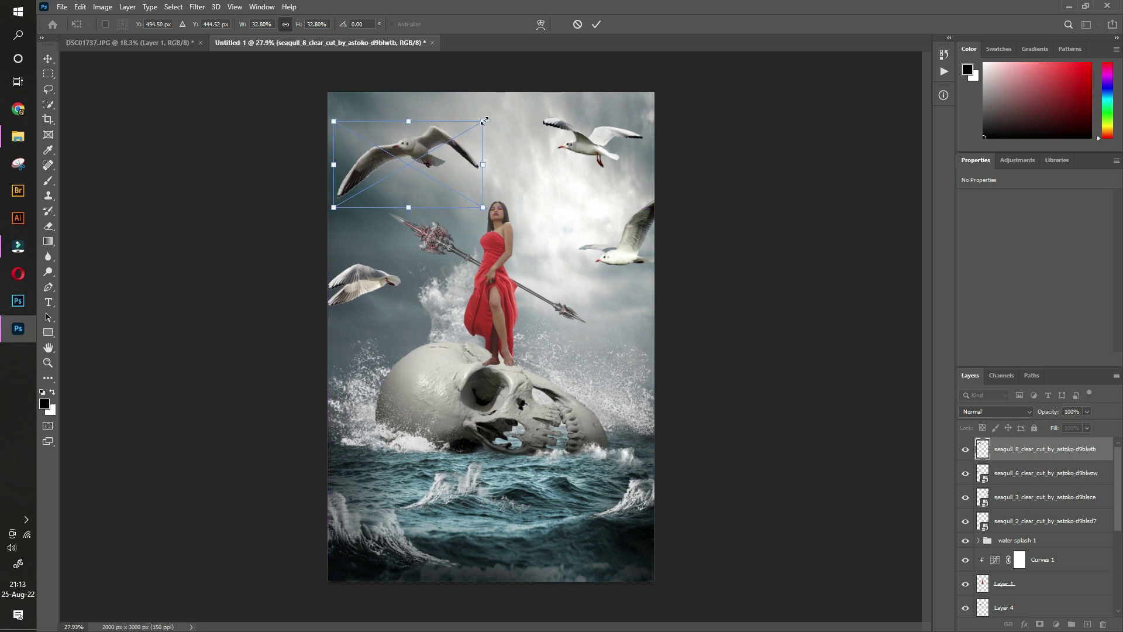
left_click_drag(483, 121, 419, 151)
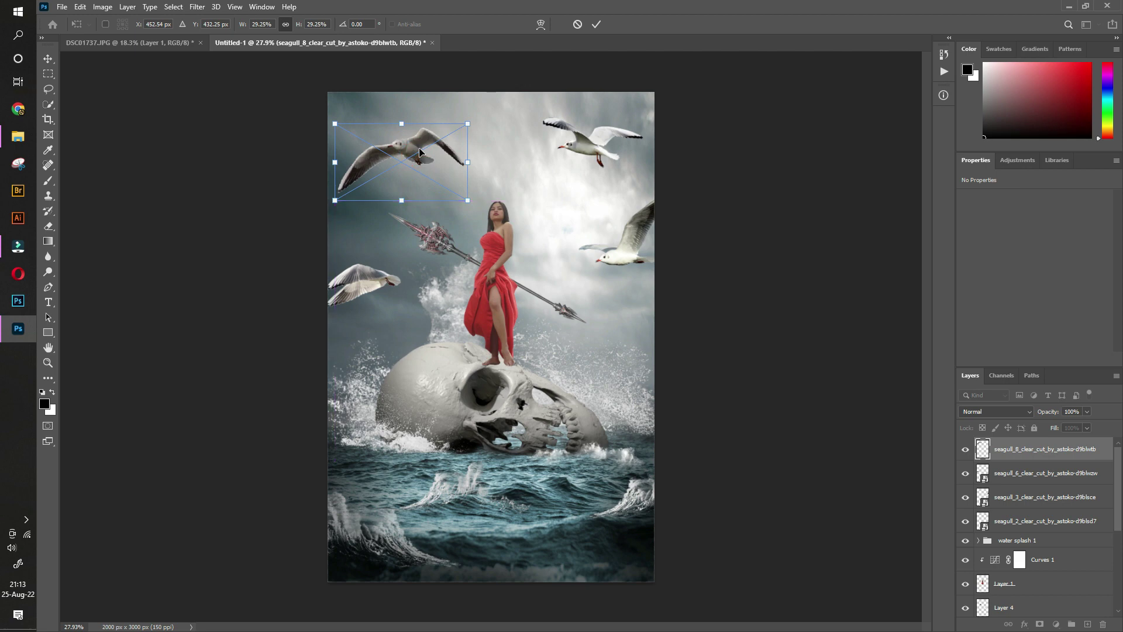
key("Return")
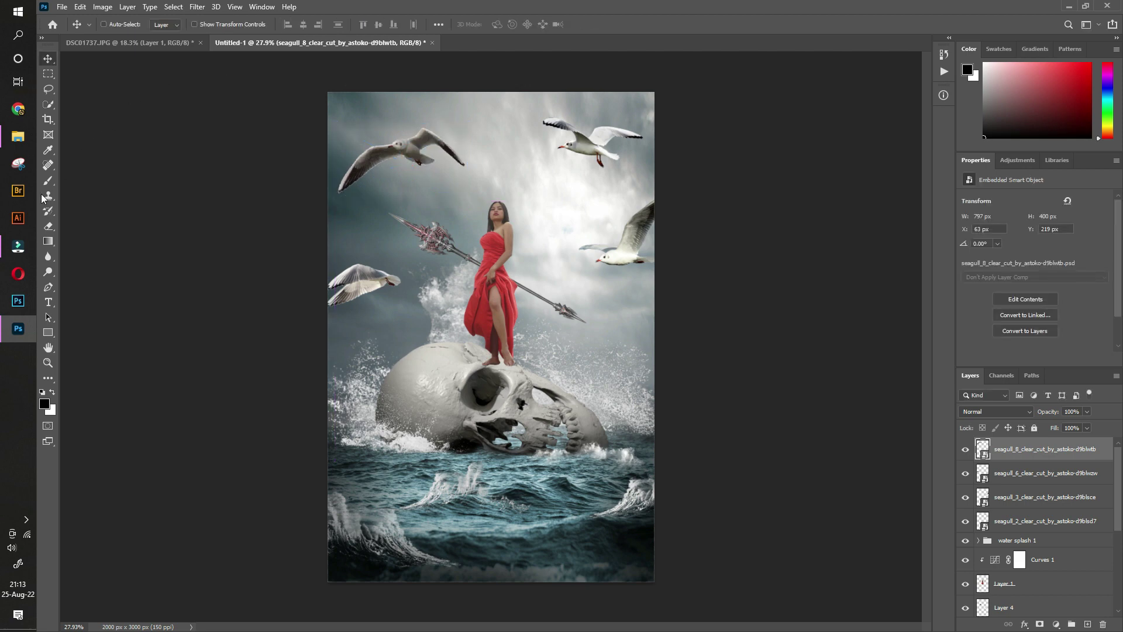
left_click(17, 136)
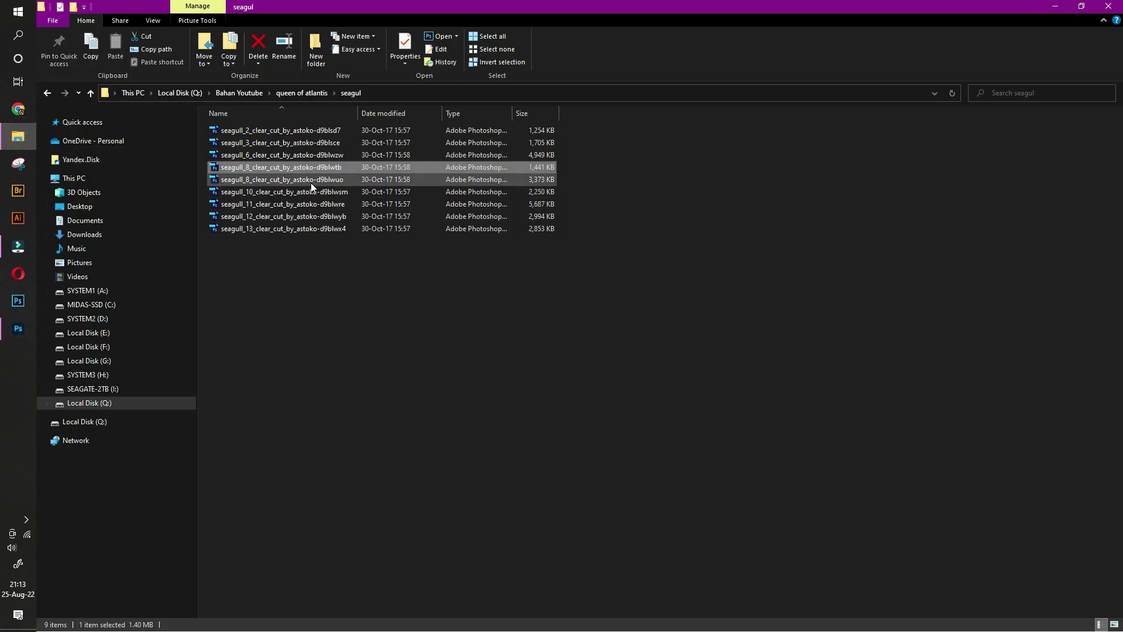
- Place the second seagull_8 at about 52% scale, cut off at the lower right by the skull
left_click(314, 179)
left_click_drag(314, 179, 433, 416)
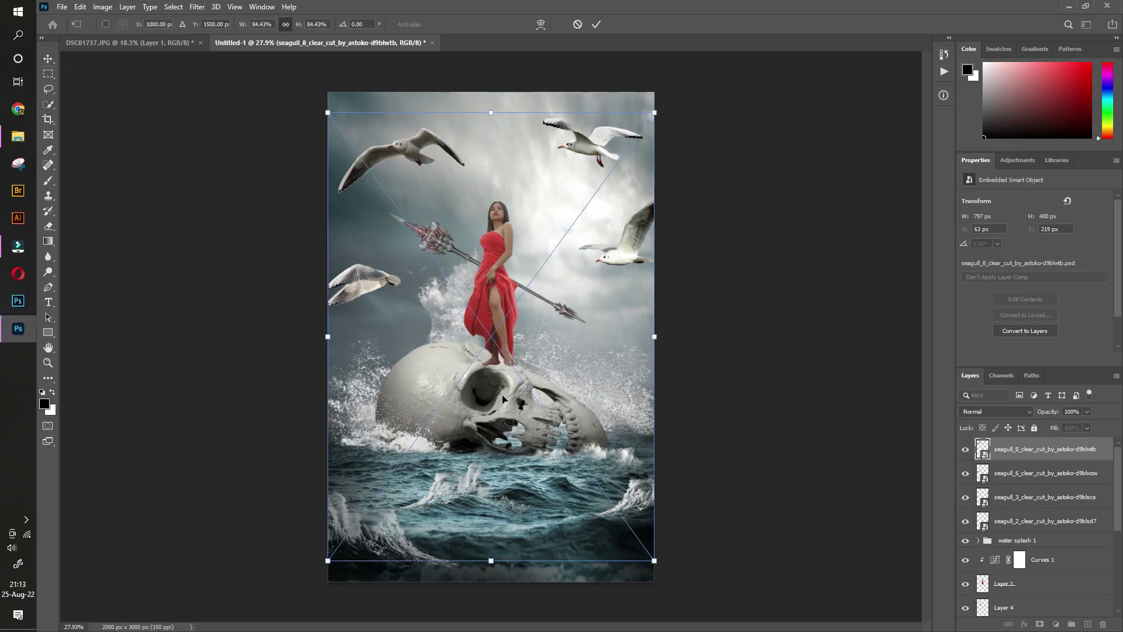
mouse_move(654, 111)
left_mouse_down()
mouse_move(424, 375)
mouse_move(471, 316)
left_mouse_up()
left_click_drag(439, 397, 655, 412)
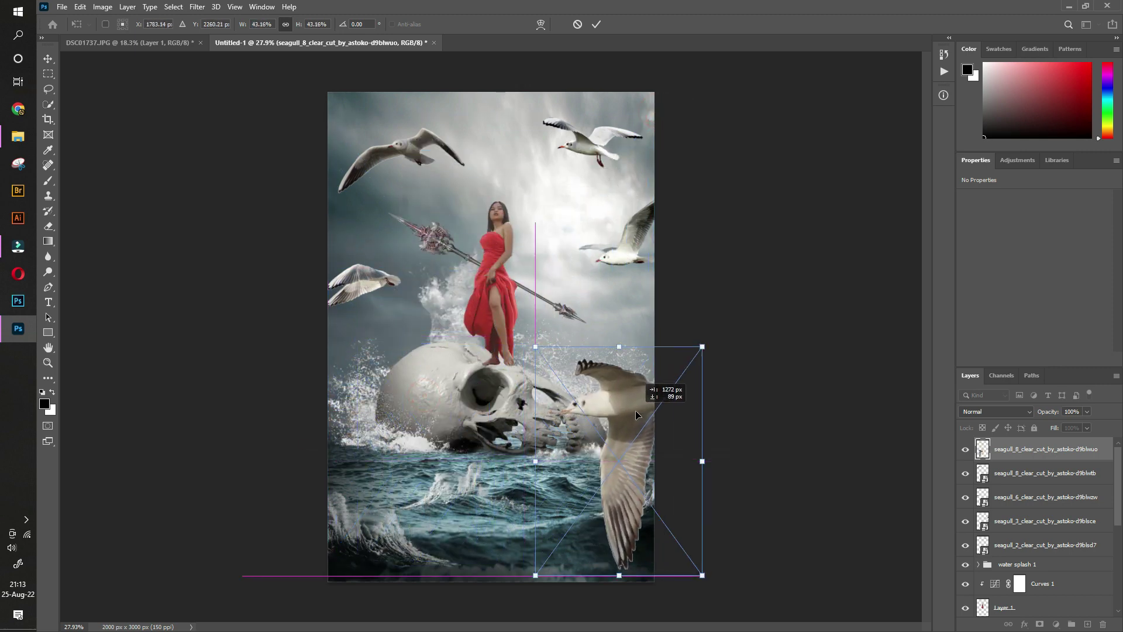
left_click_drag(709, 346, 758, 310)
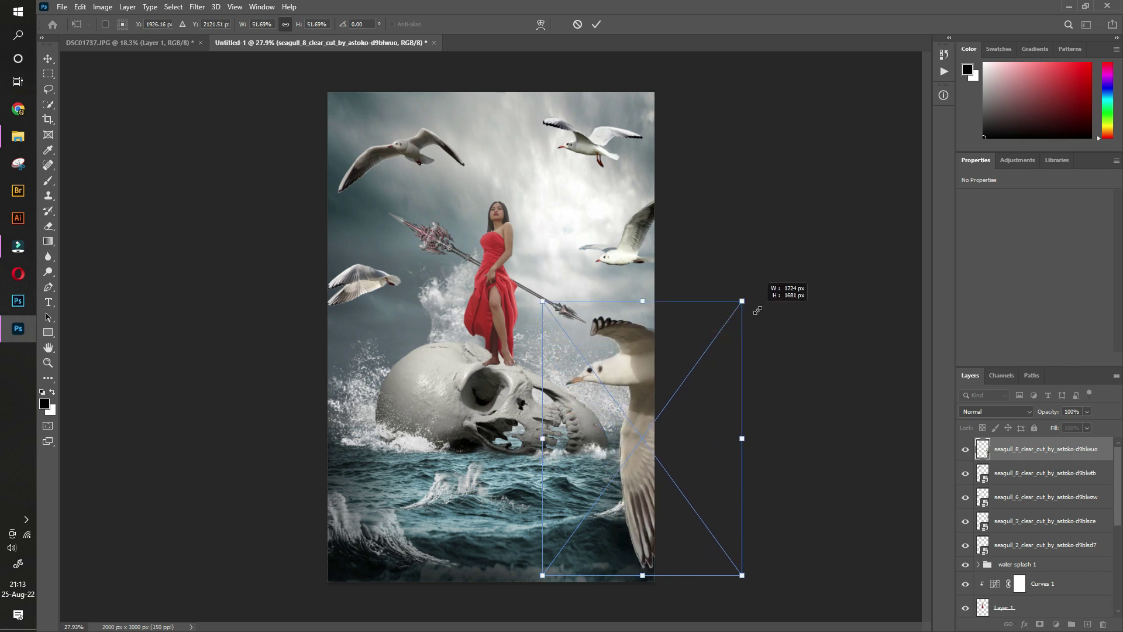
mouse_move(644, 367)
left_mouse_down()
mouse_move(652, 378)
mouse_move(651, 368)
left_mouse_up()
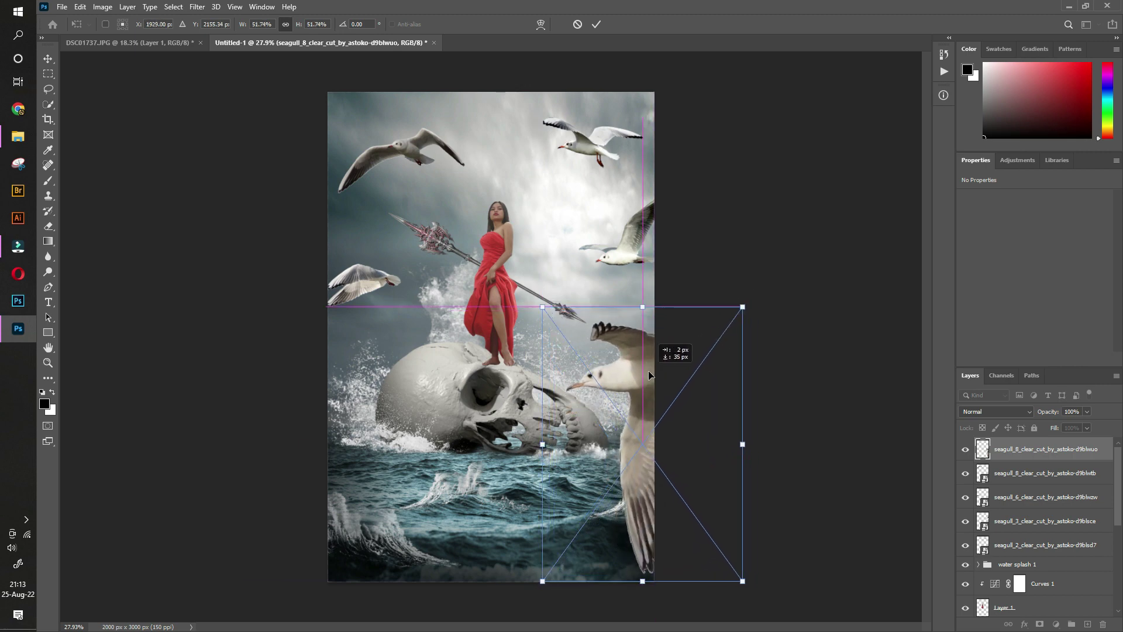
key("Return")
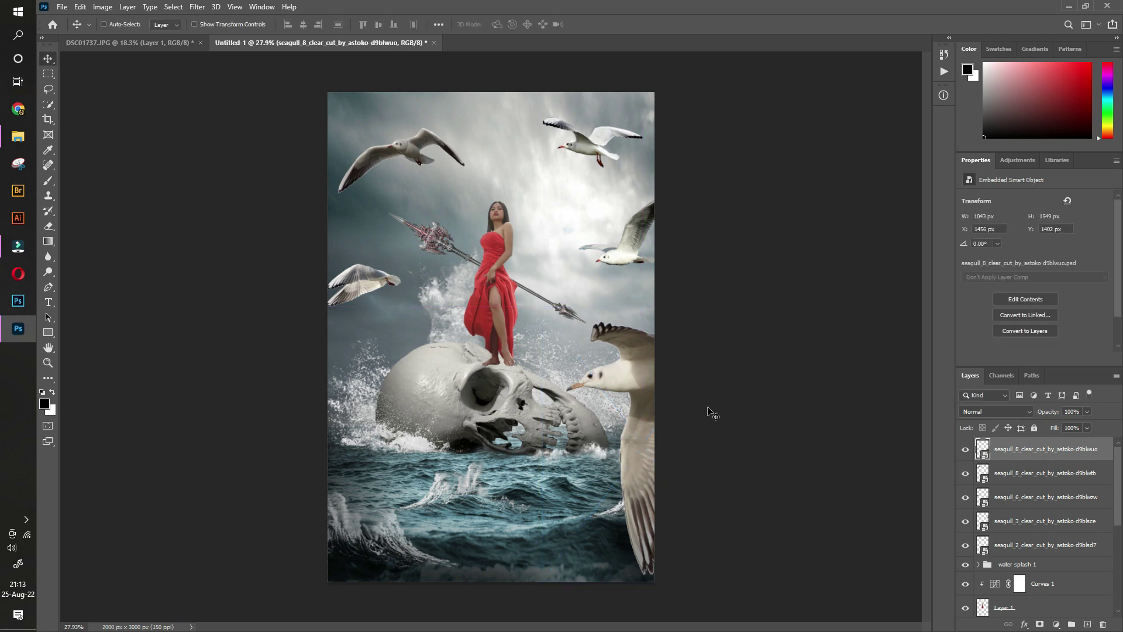
- Rasterize the large foreground seagull layer and give it a 5.0-pixel Gaussian Blur
right_click(1022, 453)
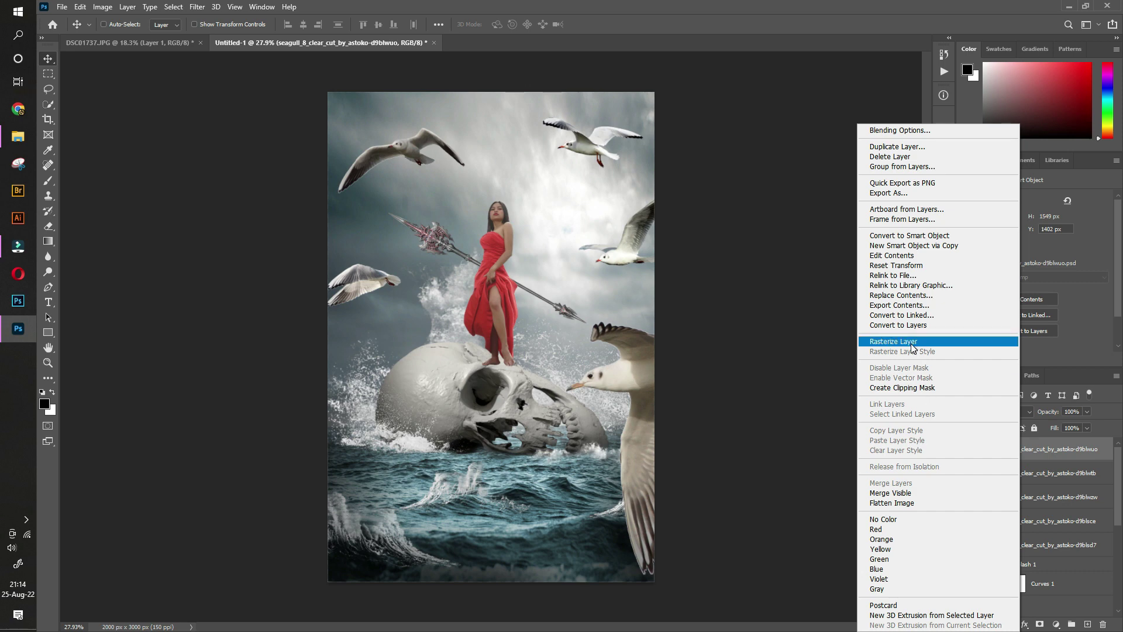
left_click(910, 342)
left_click(196, 7)
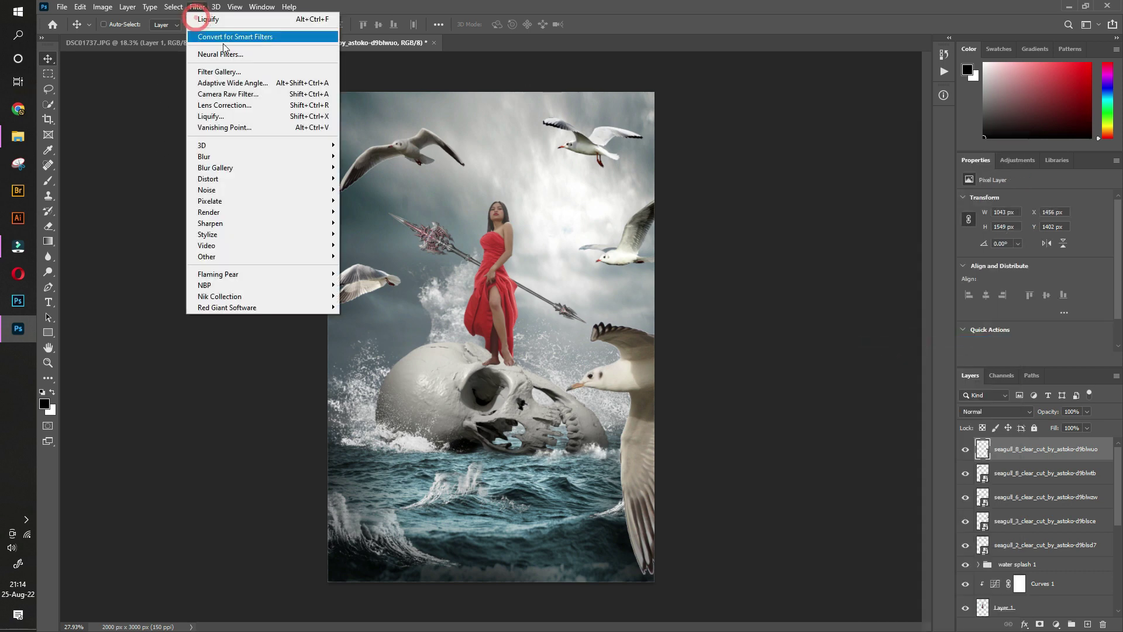
mouse_move(261, 156)
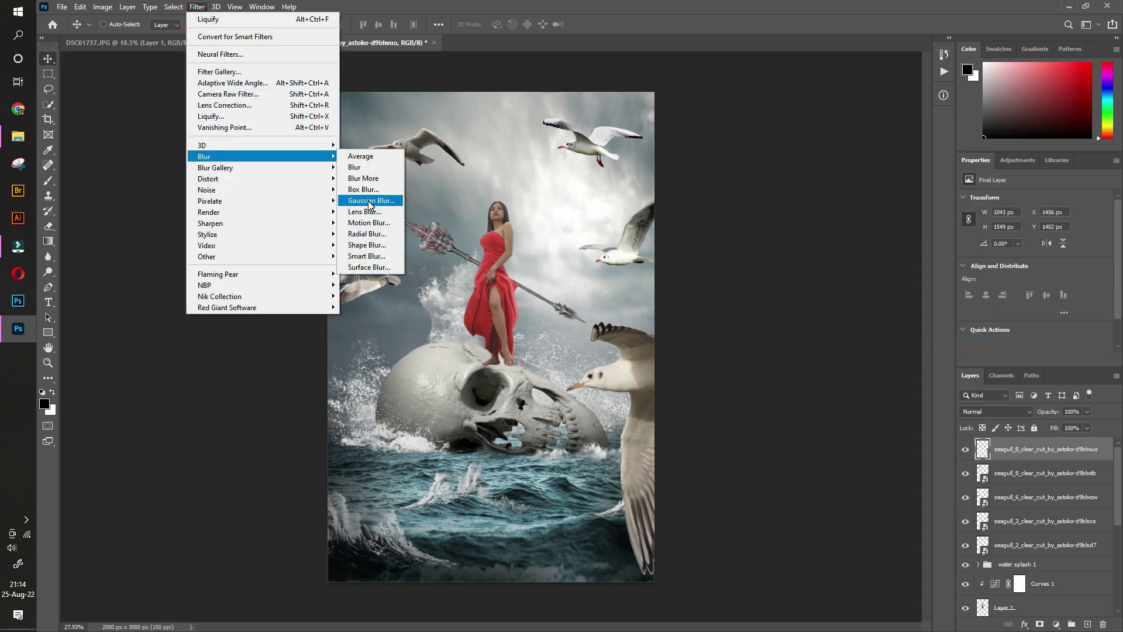
left_click(367, 201)
left_click_drag(542, 136, 757, 143)
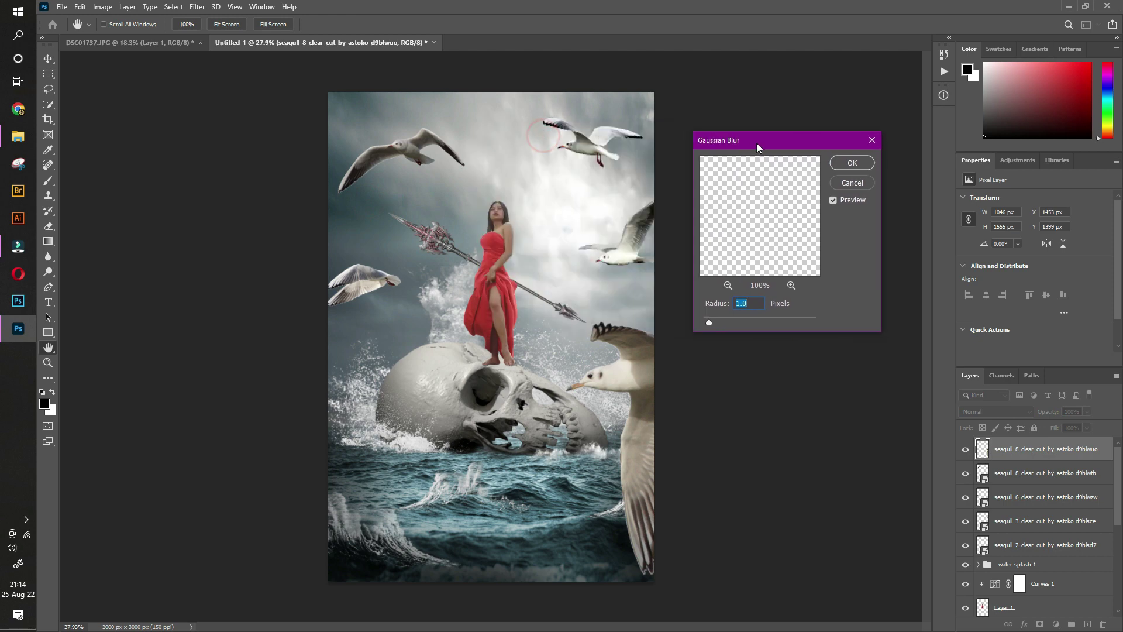
left_click_drag(722, 321, 765, 324)
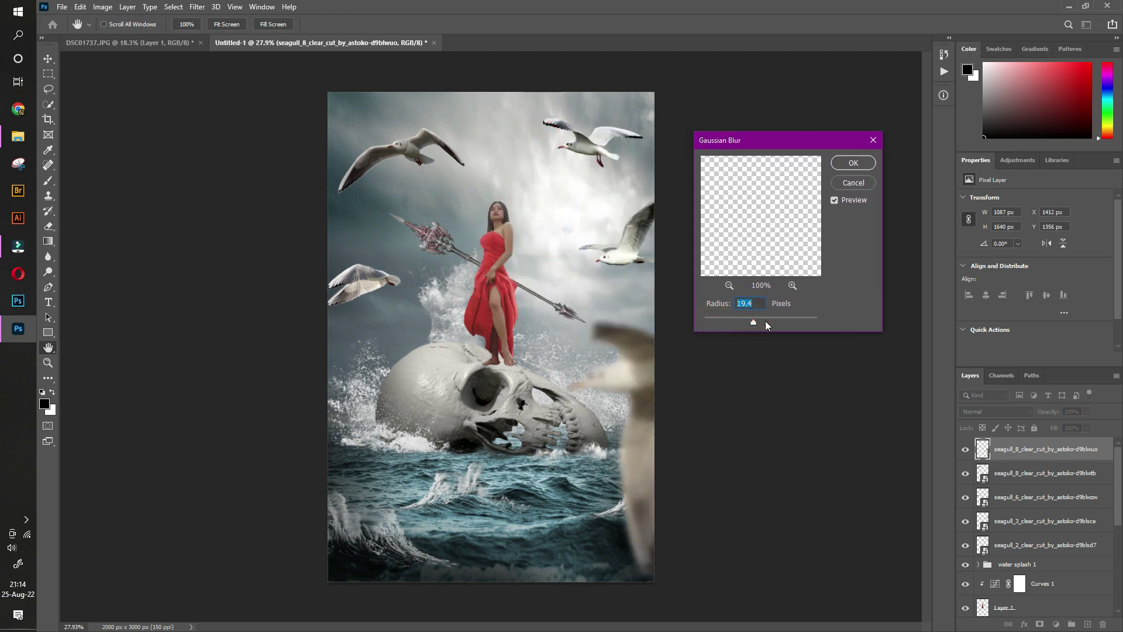
left_click_drag(736, 322, 736, 322)
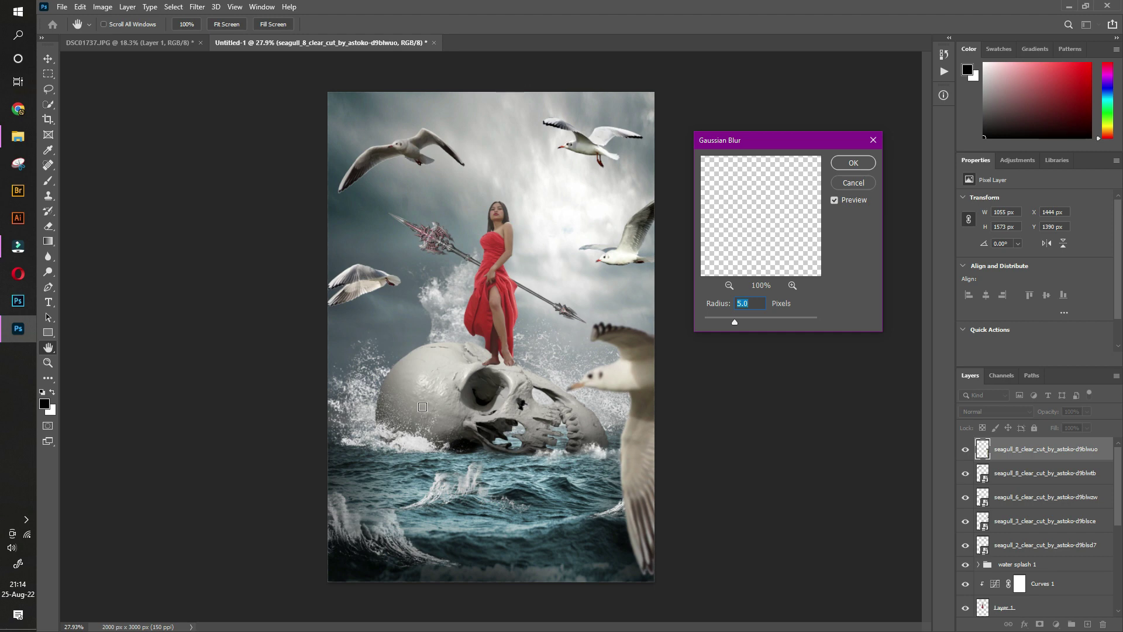
left_click(854, 163)
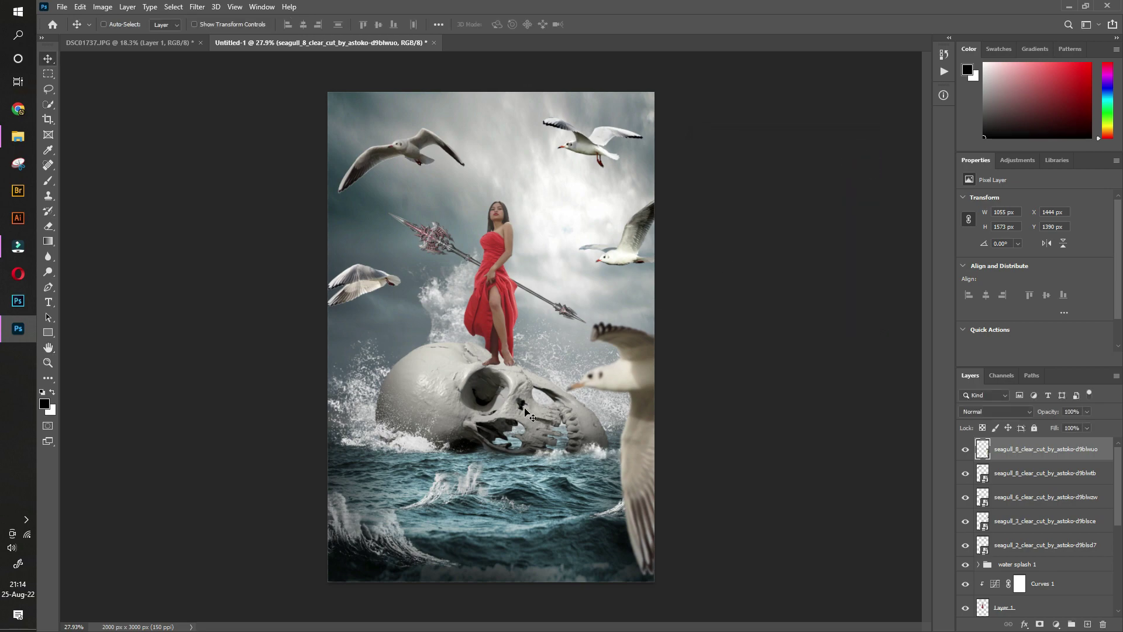
left_click(19, 137)
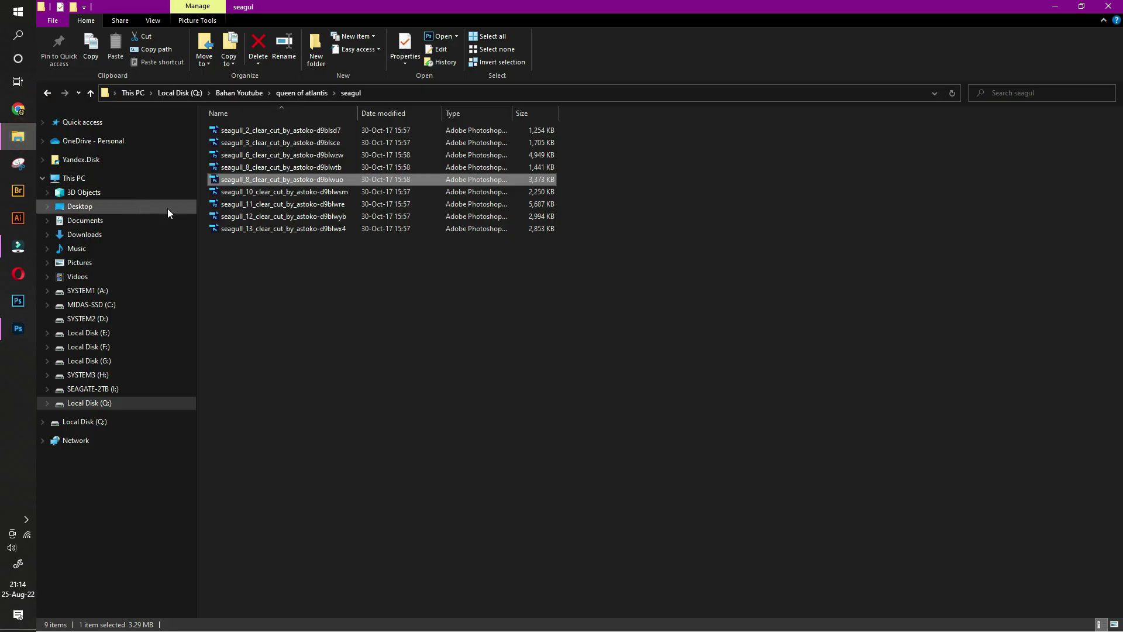
- Add seagull_10 at about 34% scale at the left beside the skull
left_click(271, 193)
left_click_drag(272, 193, 360, 326)
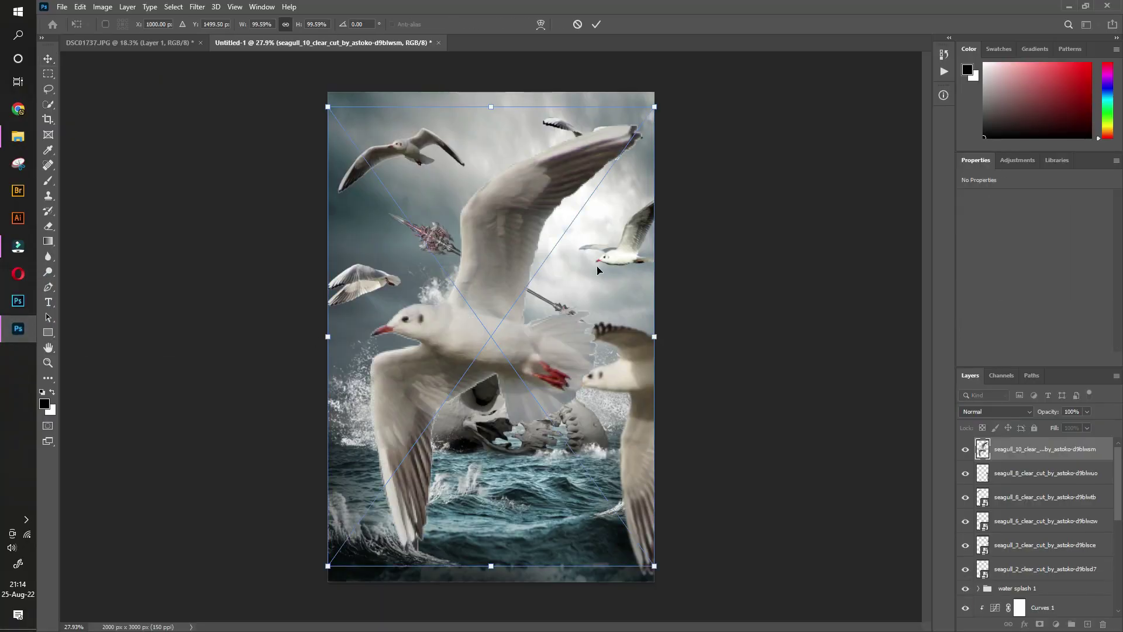
left_click_drag(655, 108, 471, 324)
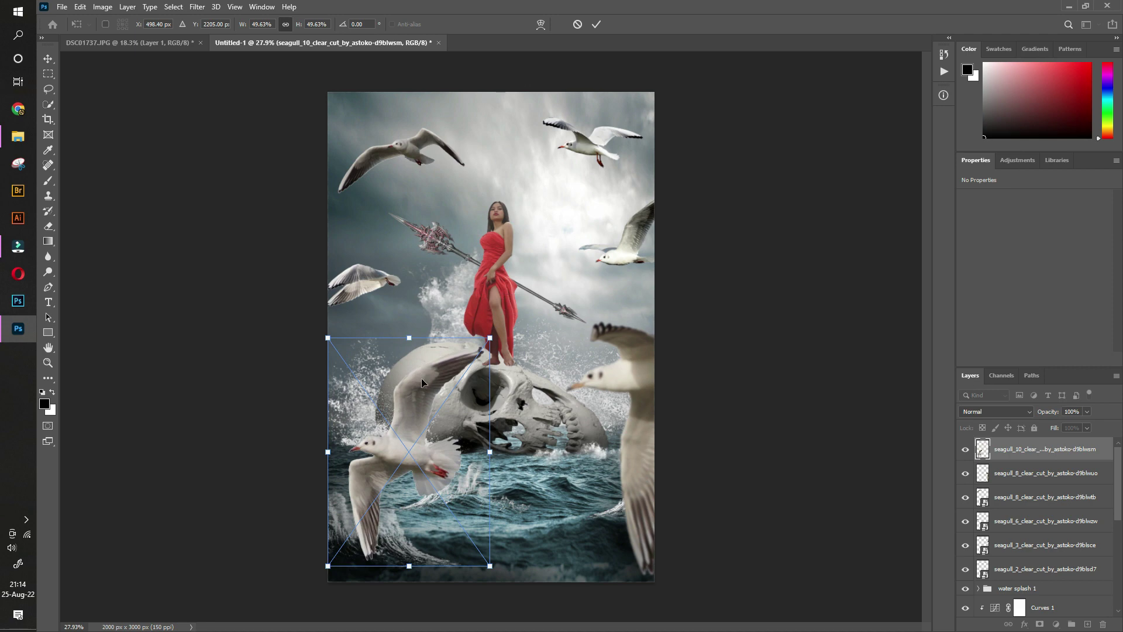
left_click_drag(425, 384, 343, 358)
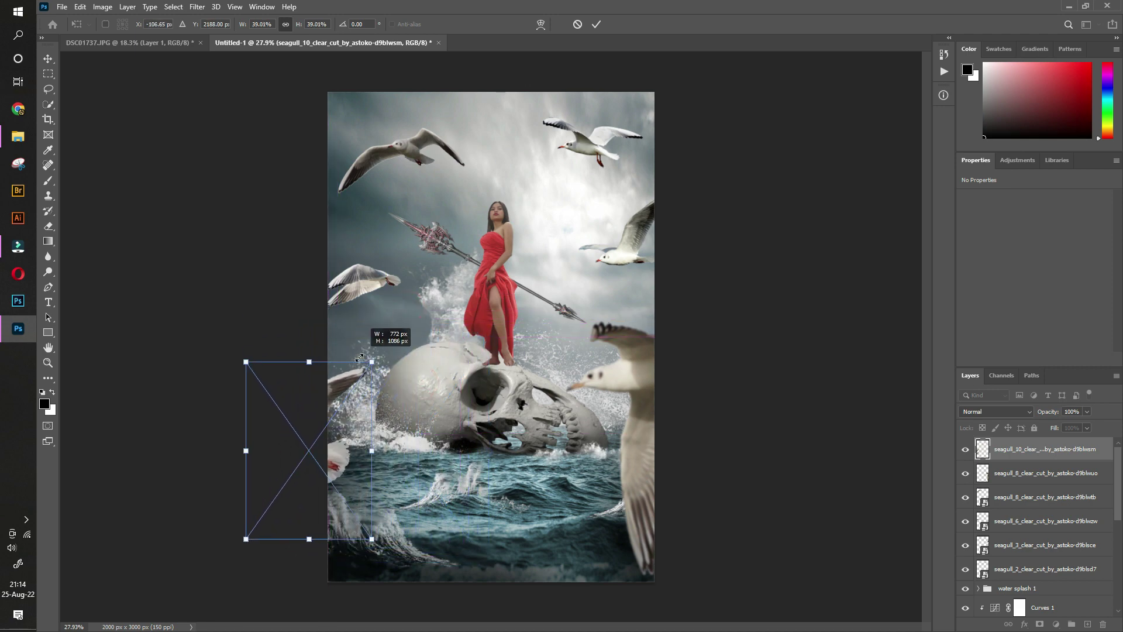
mouse_move(408, 308)
left_mouse_down()
mouse_move(357, 381)
mouse_move(406, 380)
mouse_move(434, 311)
mouse_move(423, 332)
mouse_move(390, 247)
mouse_move(384, 269)
left_mouse_up()
key("Return")
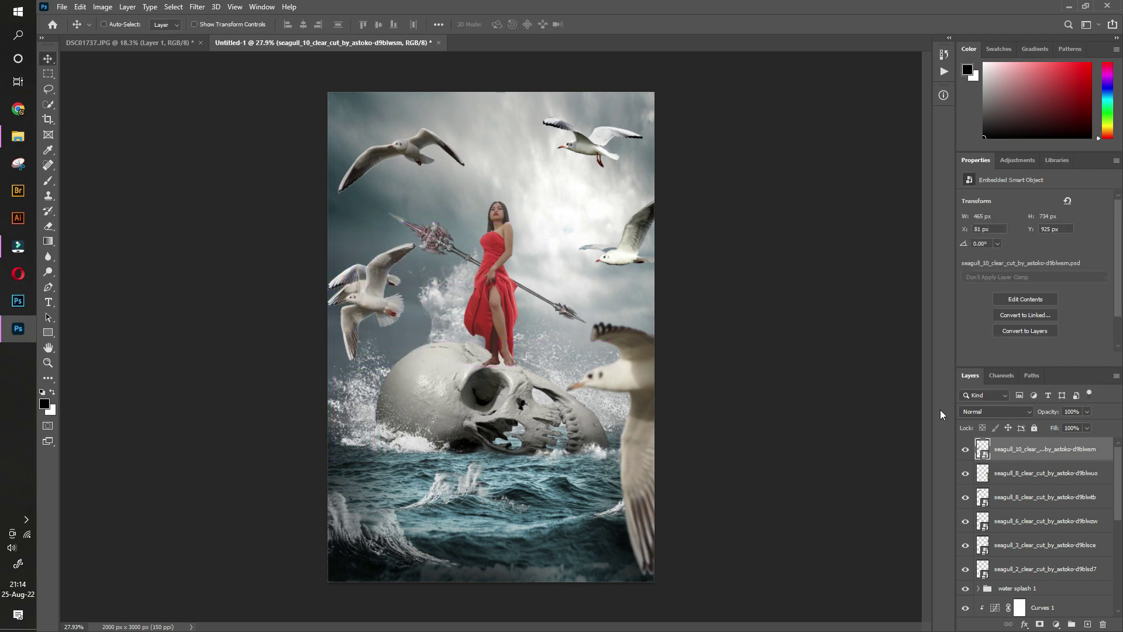
- Delete the seagull_6 layer and nudge seagull_10 into place on the left
left_click(964, 545)
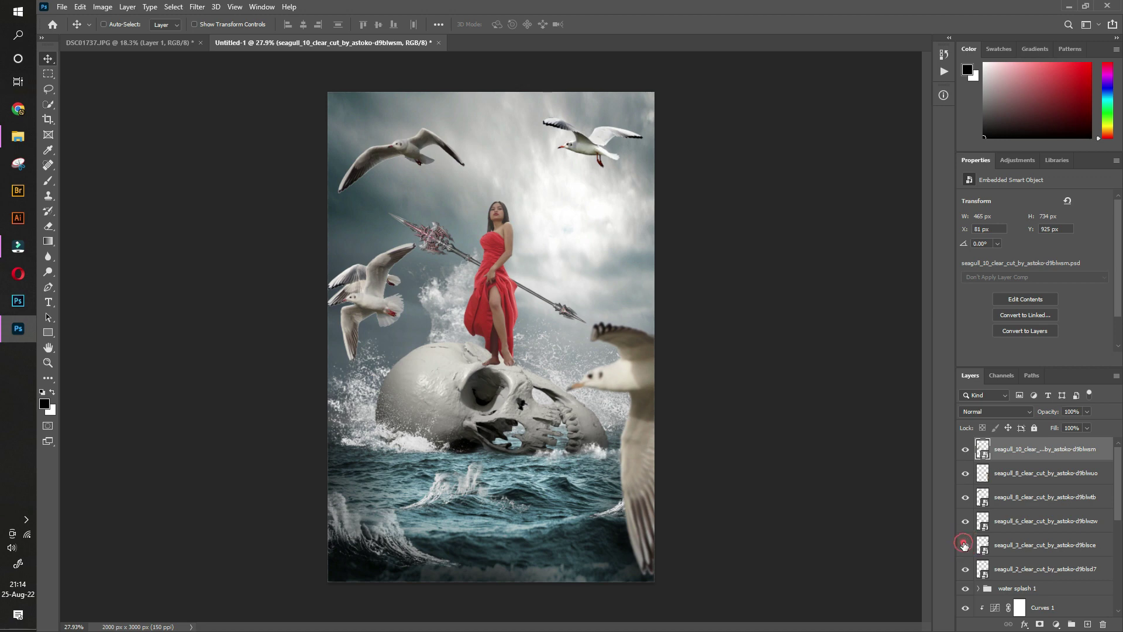
left_click(964, 544)
left_click(966, 521)
left_click(966, 521)
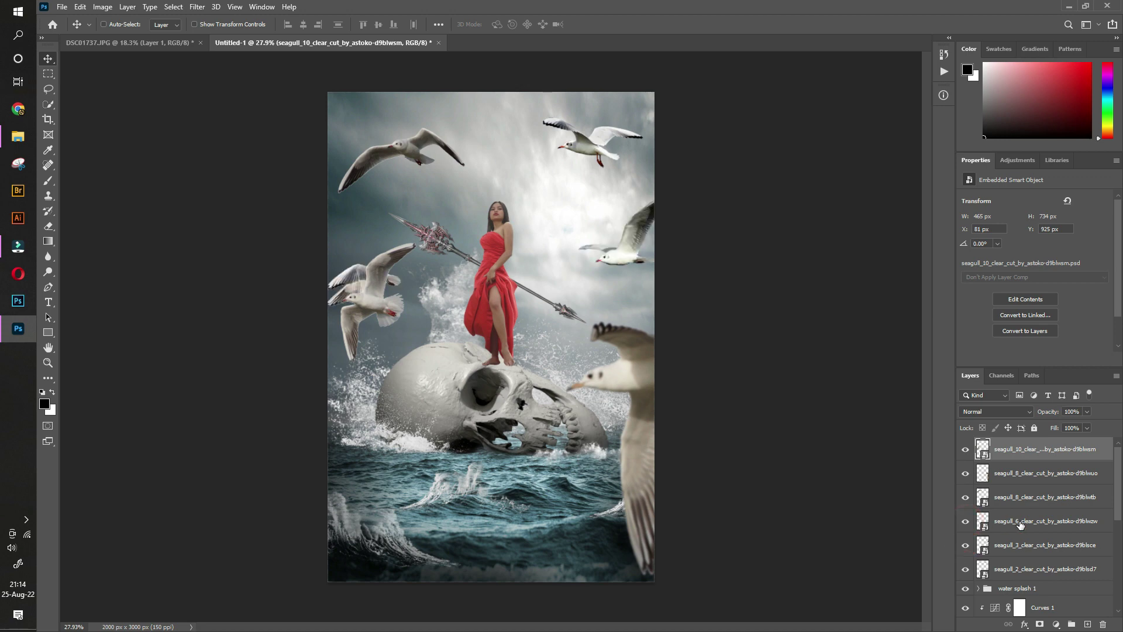
left_click(1020, 525)
key("Delete")
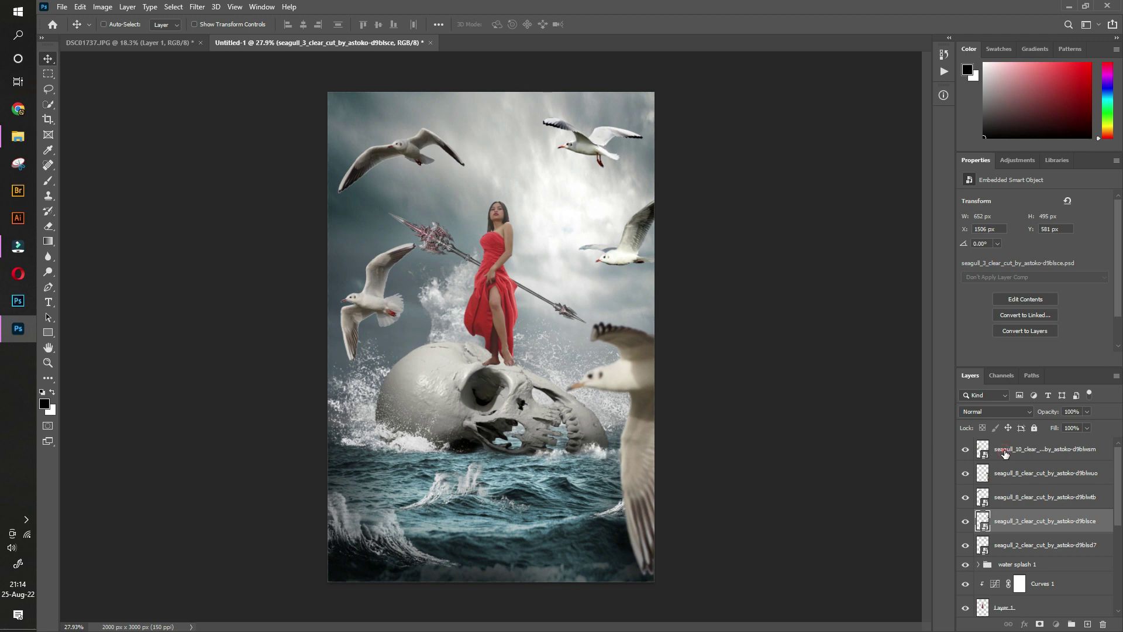
left_click(1005, 453)
left_click_drag(389, 299, 368, 300)
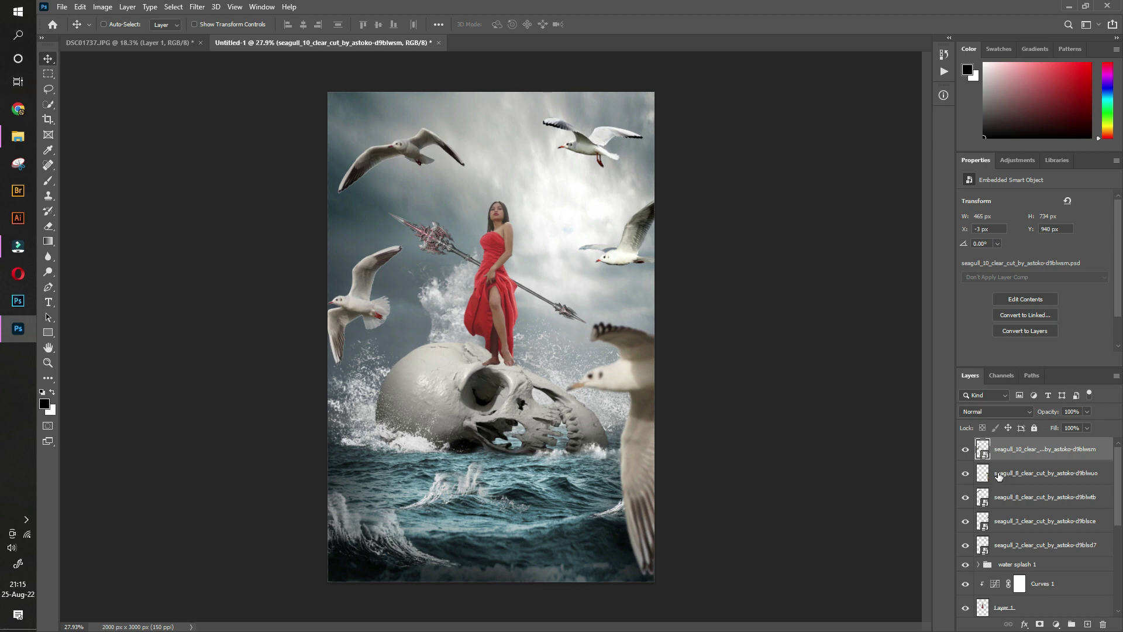
- Rasterize the ant-rozetsky sea layer and duplicate it with Ctrl+J
scroll(999, 477, "down", 5)
scroll(1047, 505, "down", 3)
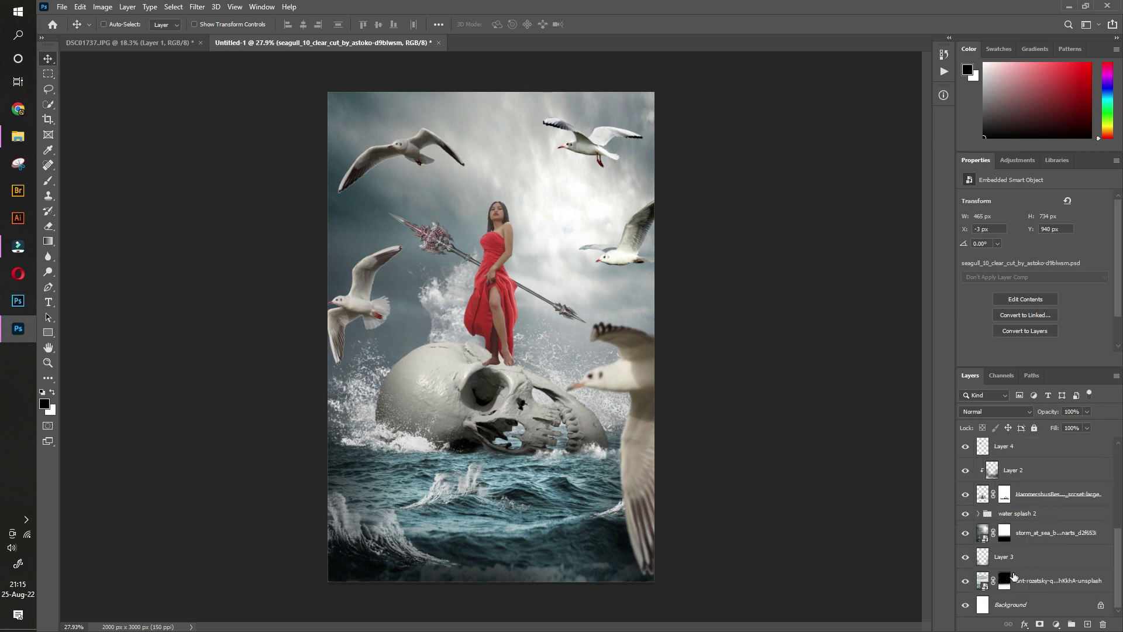
left_click(965, 581)
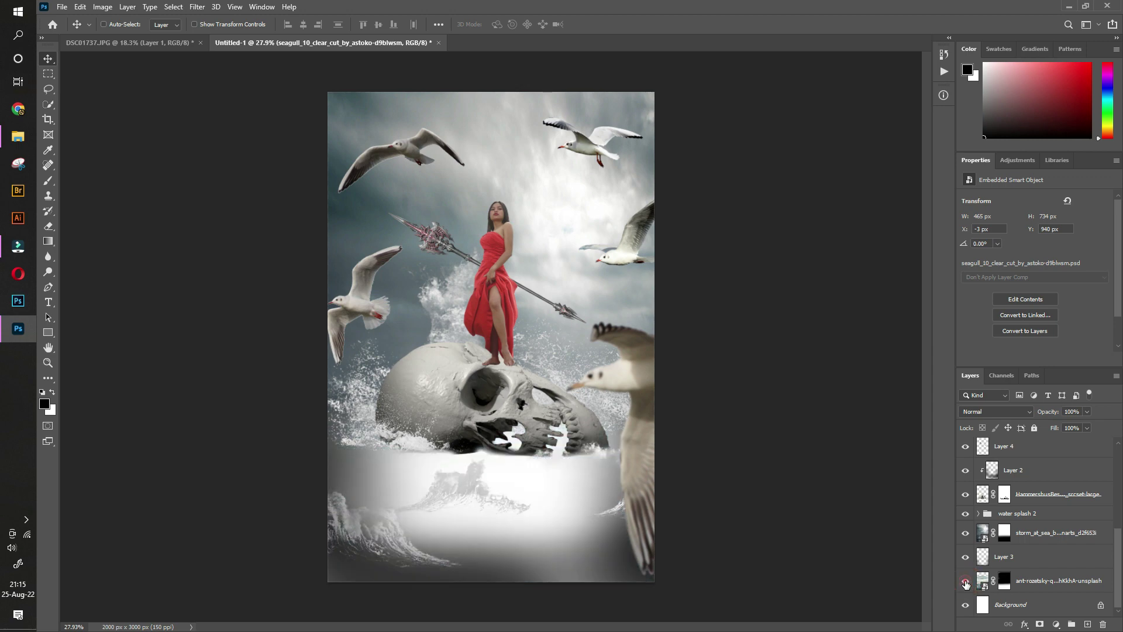
left_click(1045, 587)
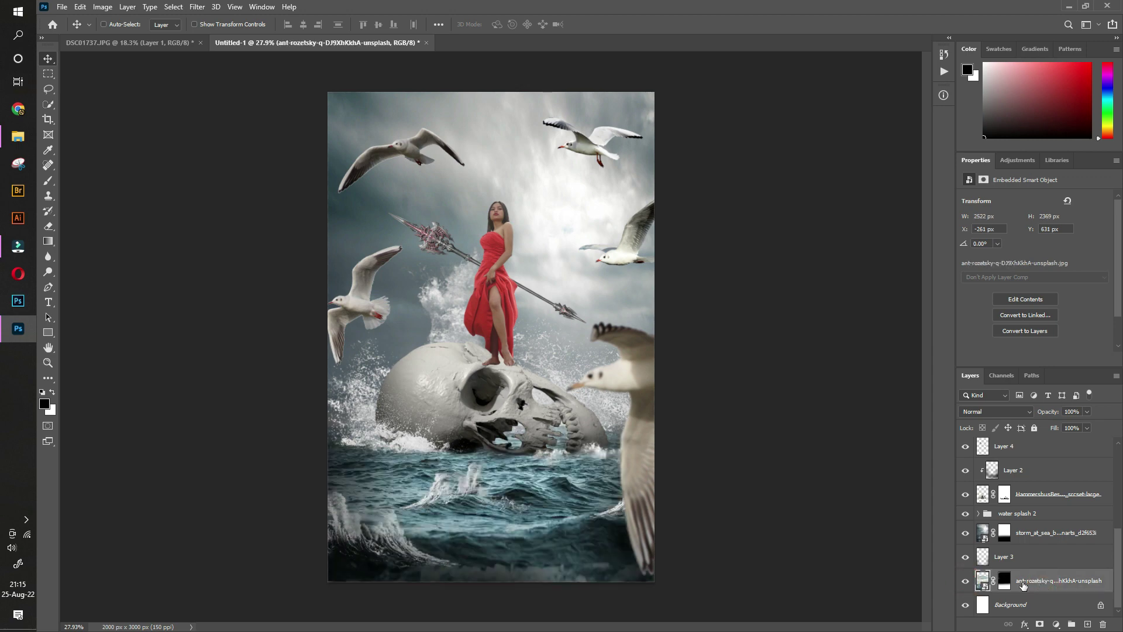
right_click(985, 580)
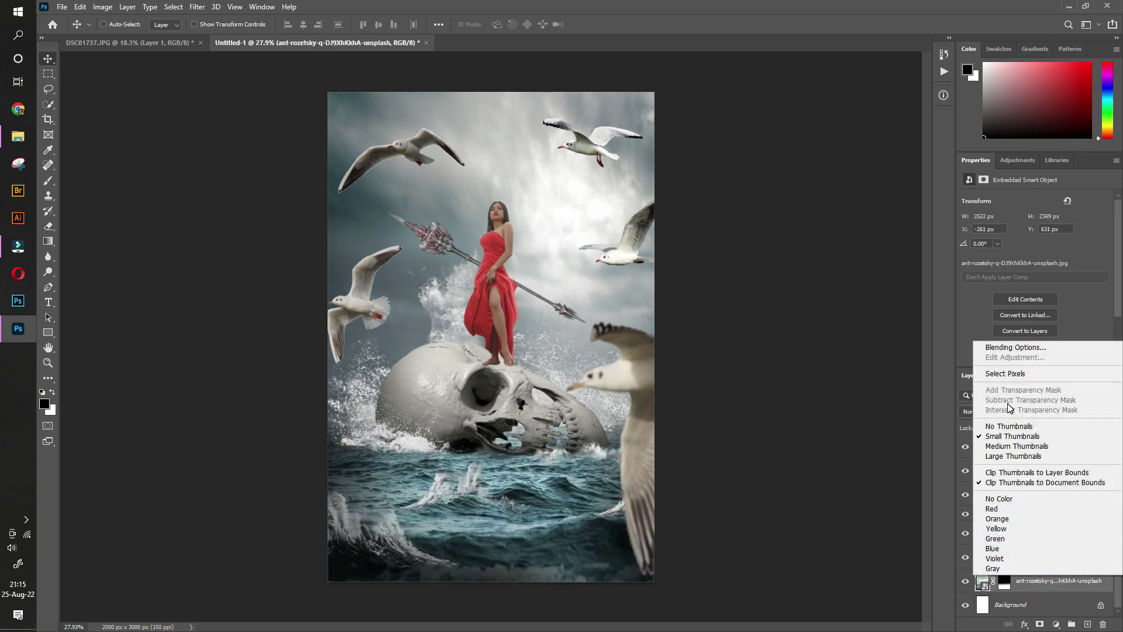
left_click(1055, 586)
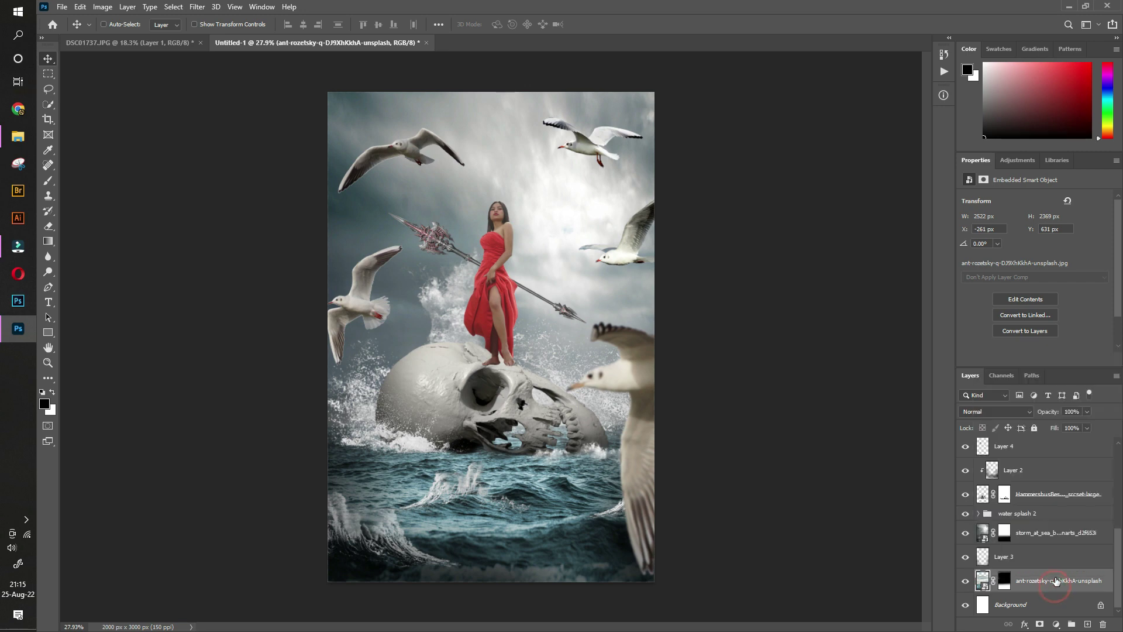
right_click(1055, 579)
left_click(1055, 579)
right_click(985, 581)
left_click(984, 582)
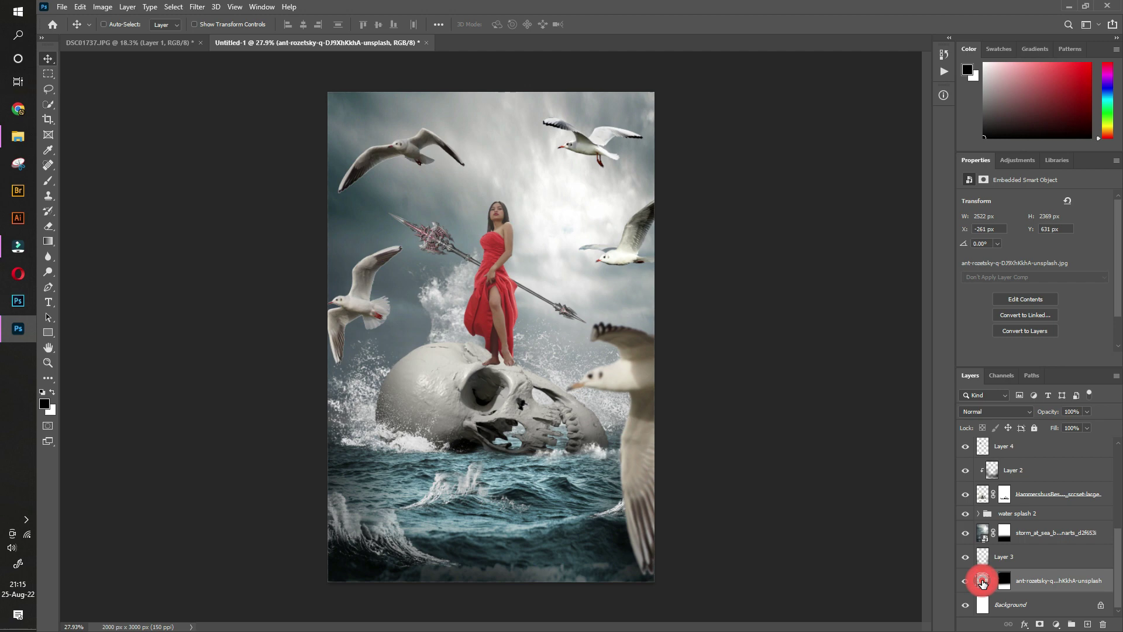
right_click(1022, 586)
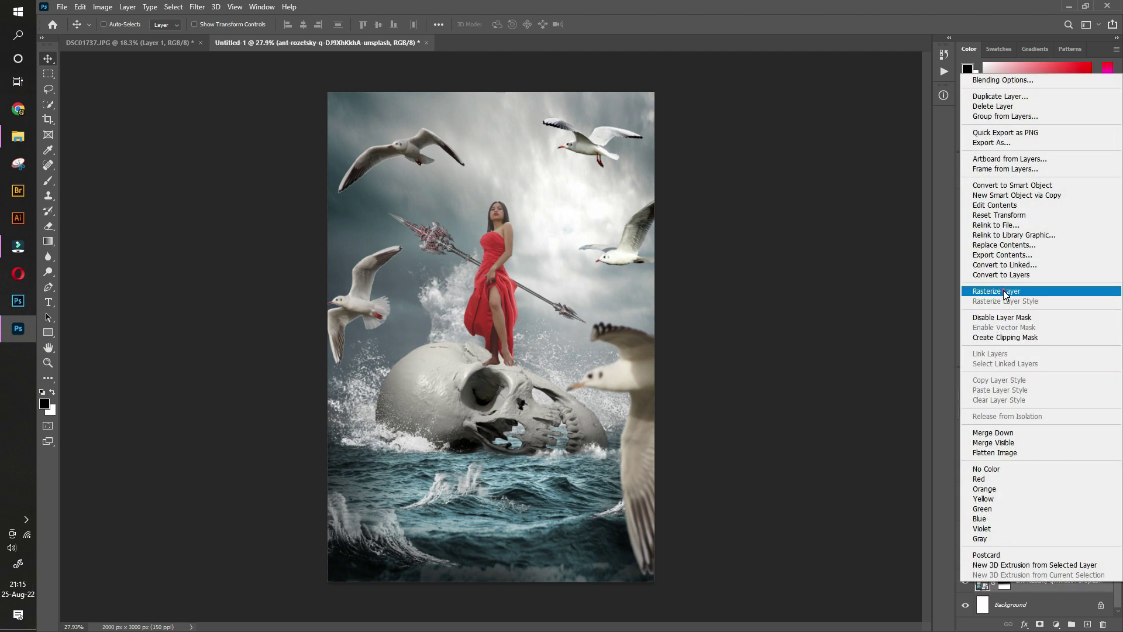
left_click(1001, 290)
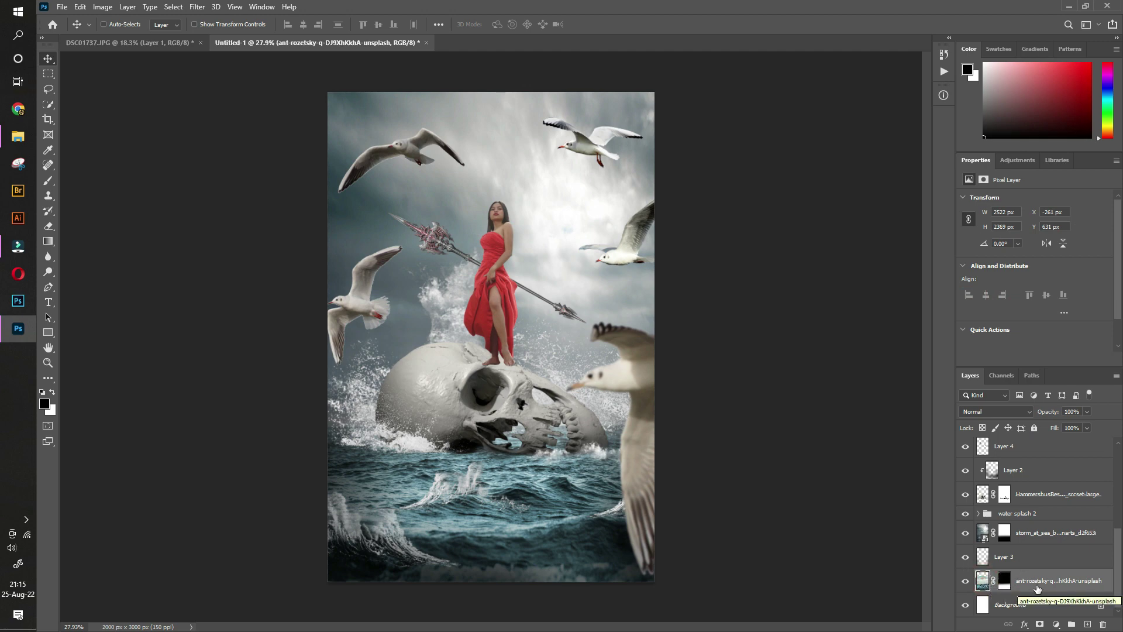
key("ctrl")
key("ctrl+j")
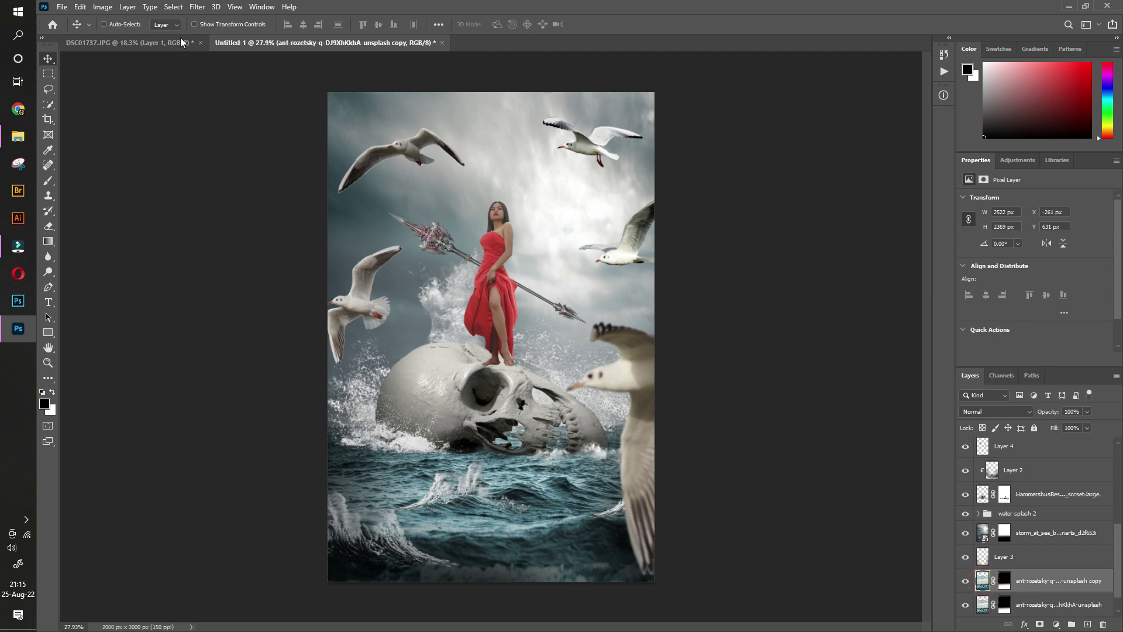
- Apply a Gaussian Blur to the ant-rozetsky copy layer
left_click(197, 6)
mouse_move(260, 156)
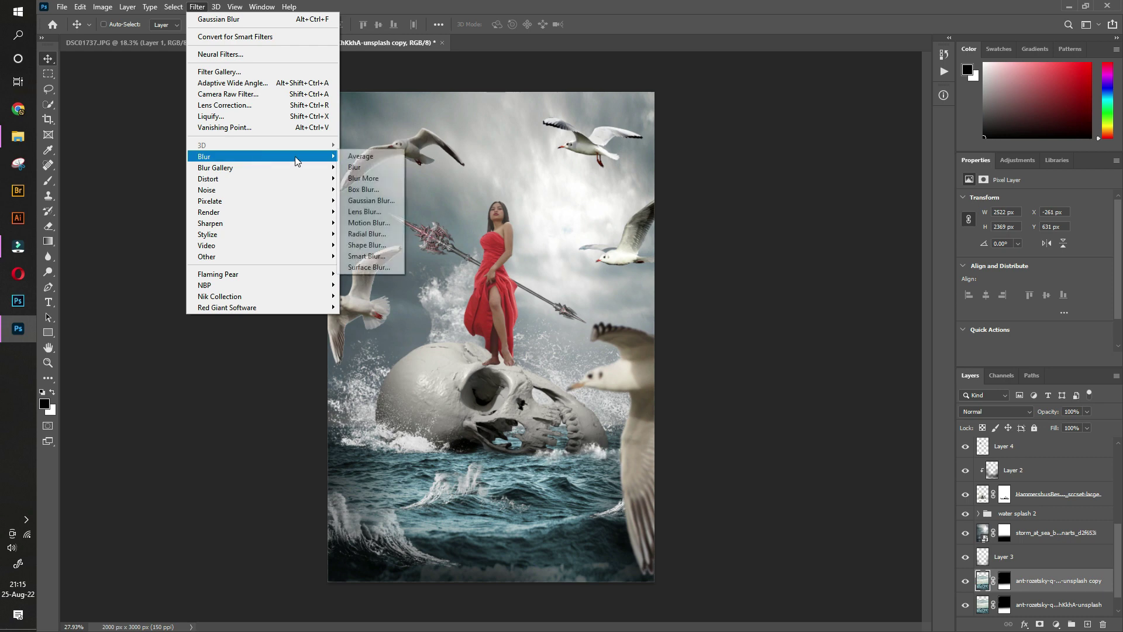
left_click(374, 201)
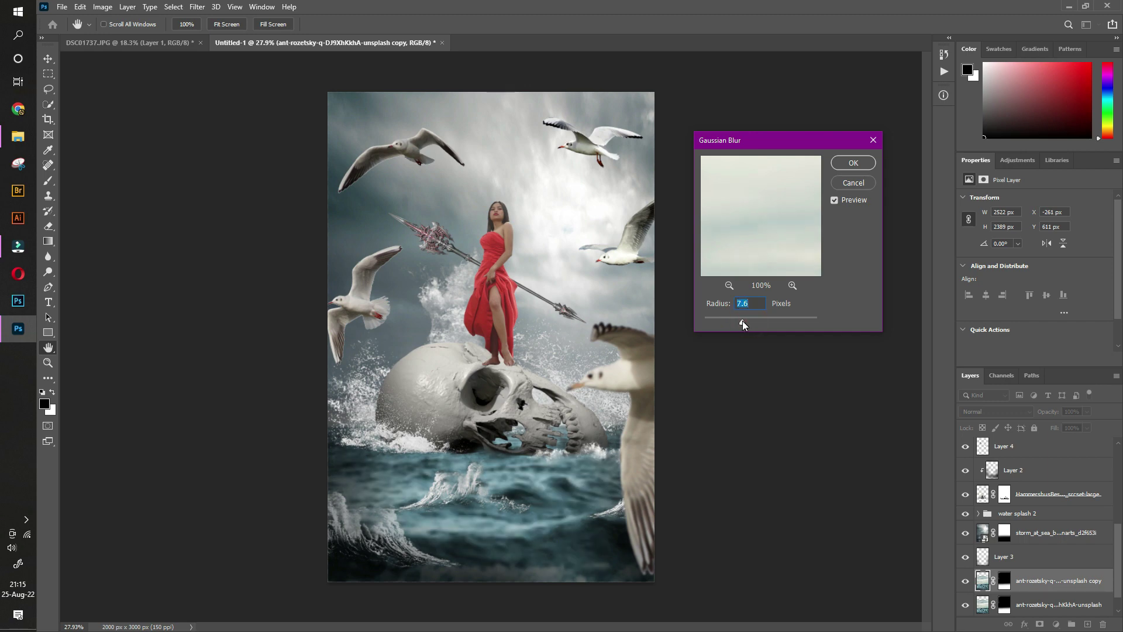
left_click(860, 164)
- Paint the copy's layer mask at 100% opacity around the skull and the lower-right sea
left_click(1005, 585)
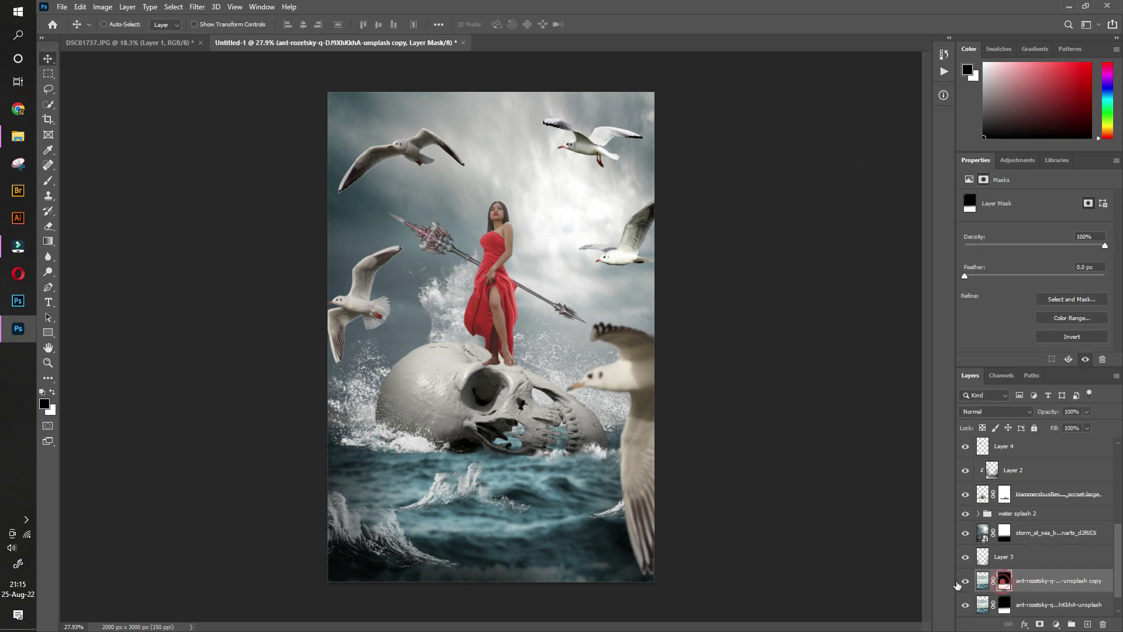
left_click(48, 180)
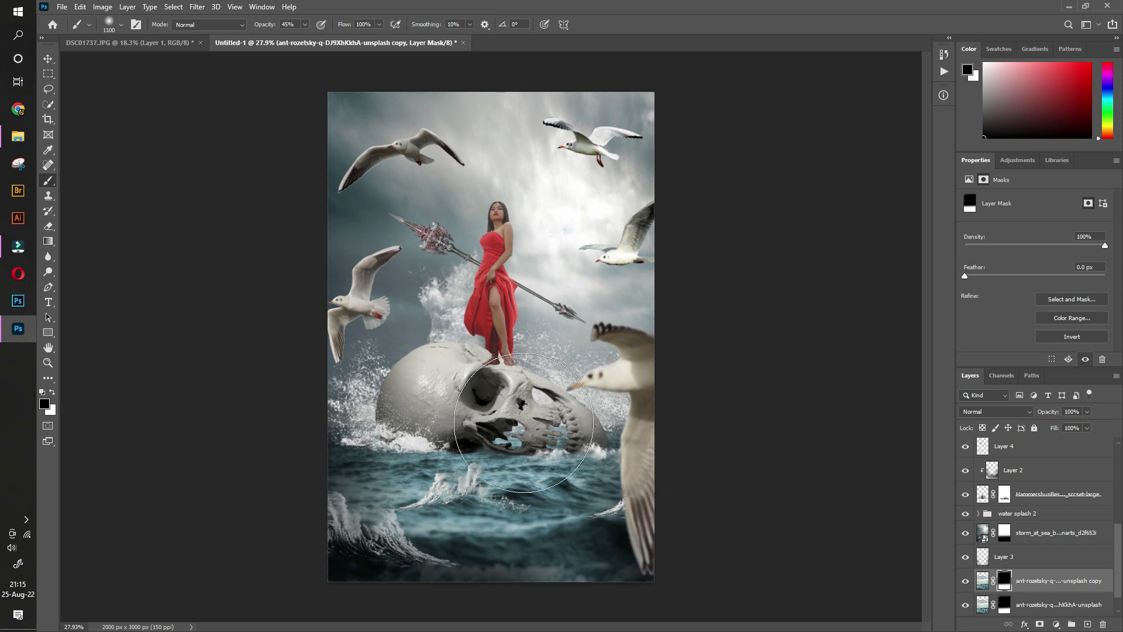
left_click_drag(585, 430, 527, 437)
key("0")
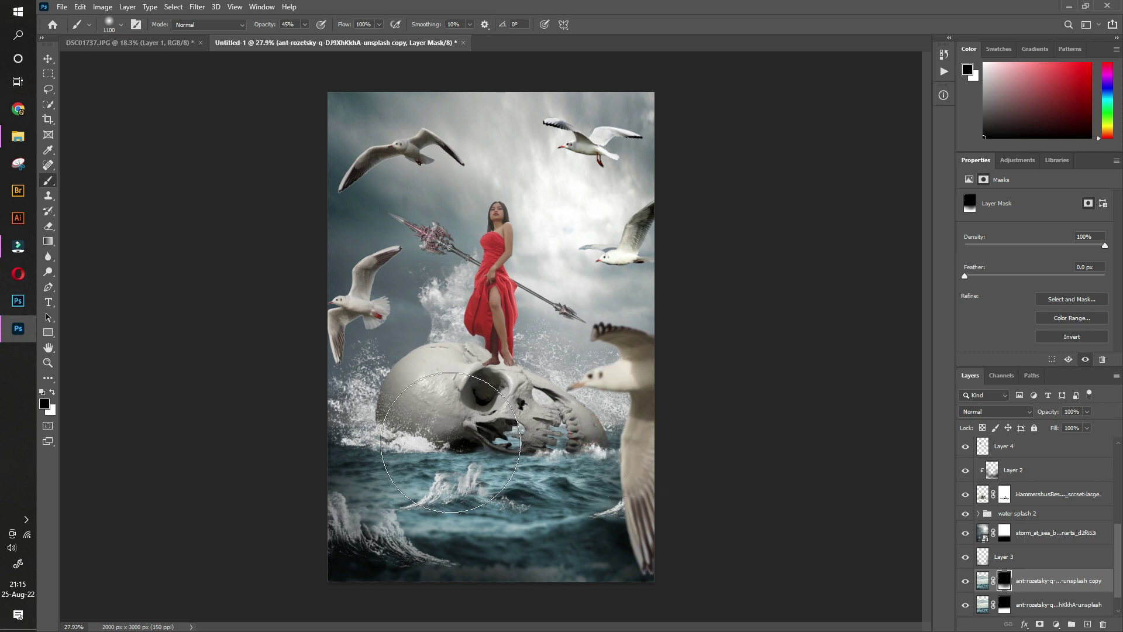
left_click_drag(390, 402, 577, 419)
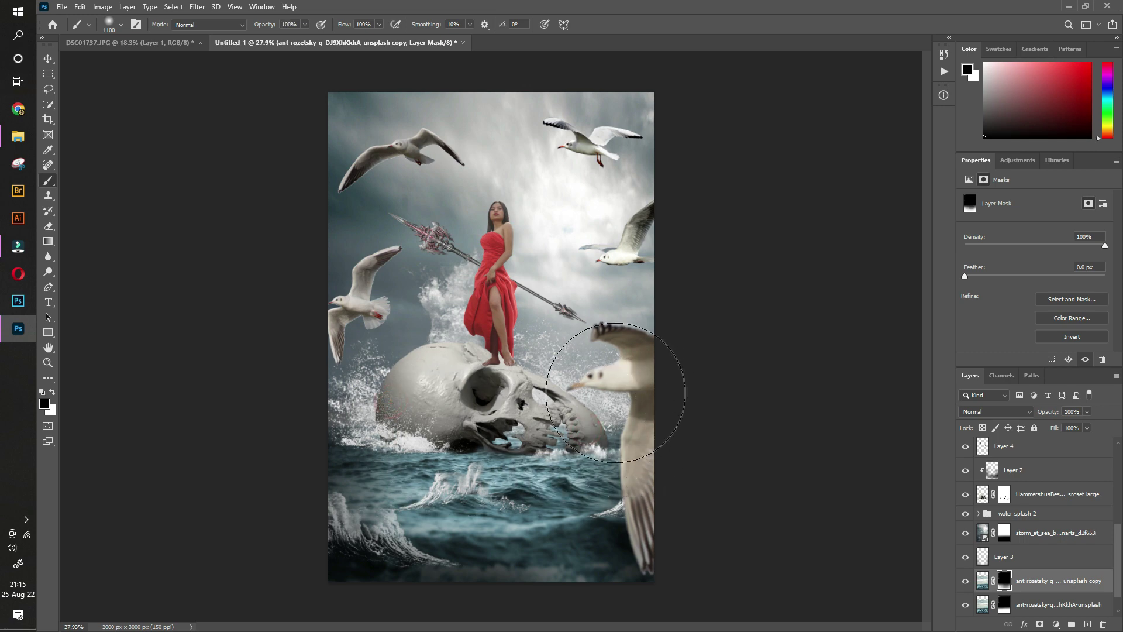
left_click_drag(602, 376, 376, 401)
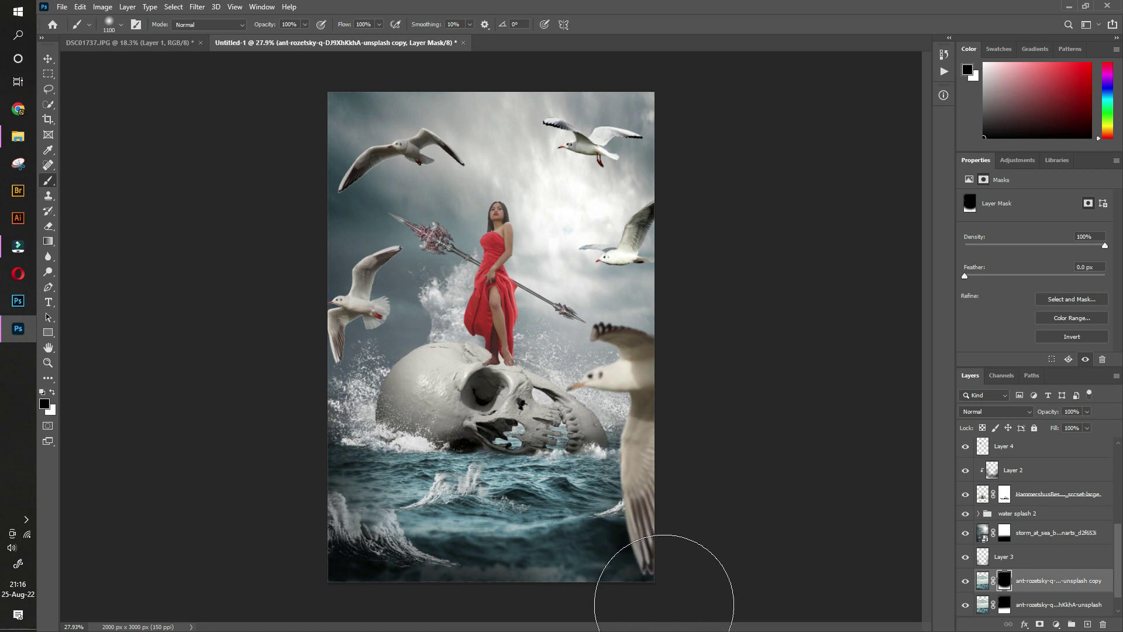
key("x")
left_click(669, 556)
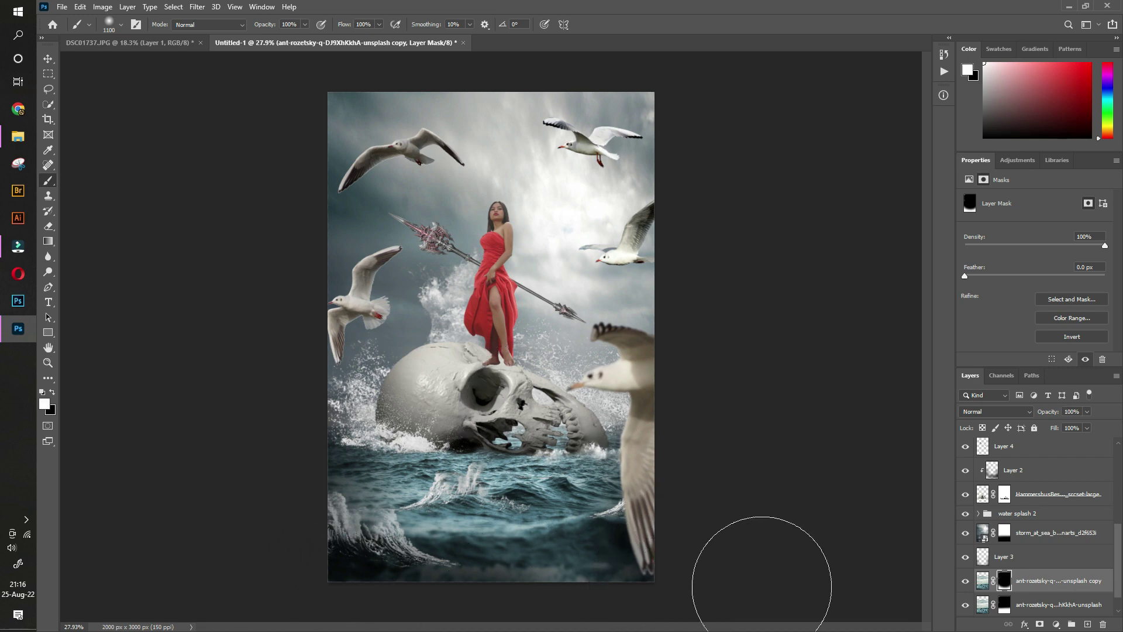
left_click_drag(764, 574, 671, 571)
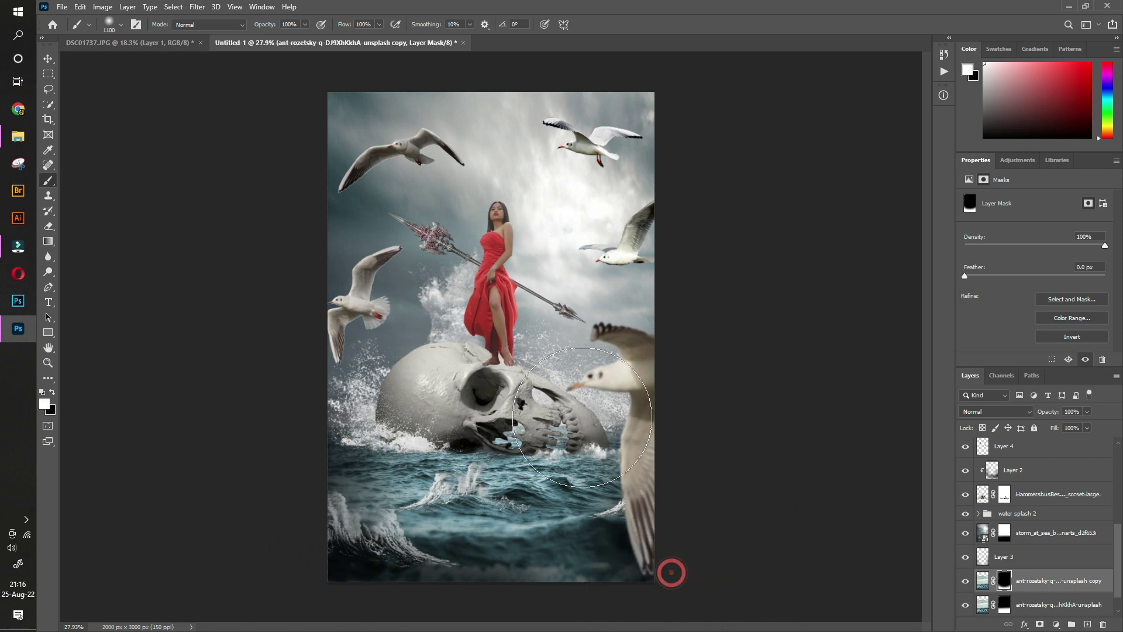
left_click(48, 59)
- Expand the water splash 1 group and select the Water Effect 13 copy 2 layer
scroll(991, 570, "up", 3)
scroll(990, 570, "up", 3)
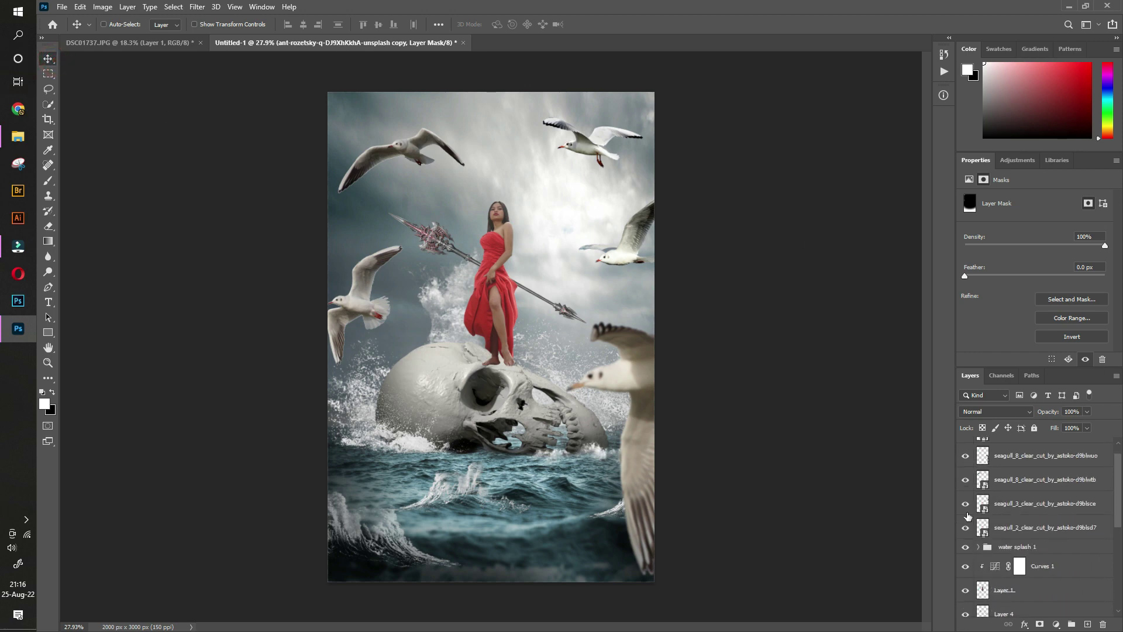
scroll(980, 514, "up", 1)
scroll(989, 550, "down", 1)
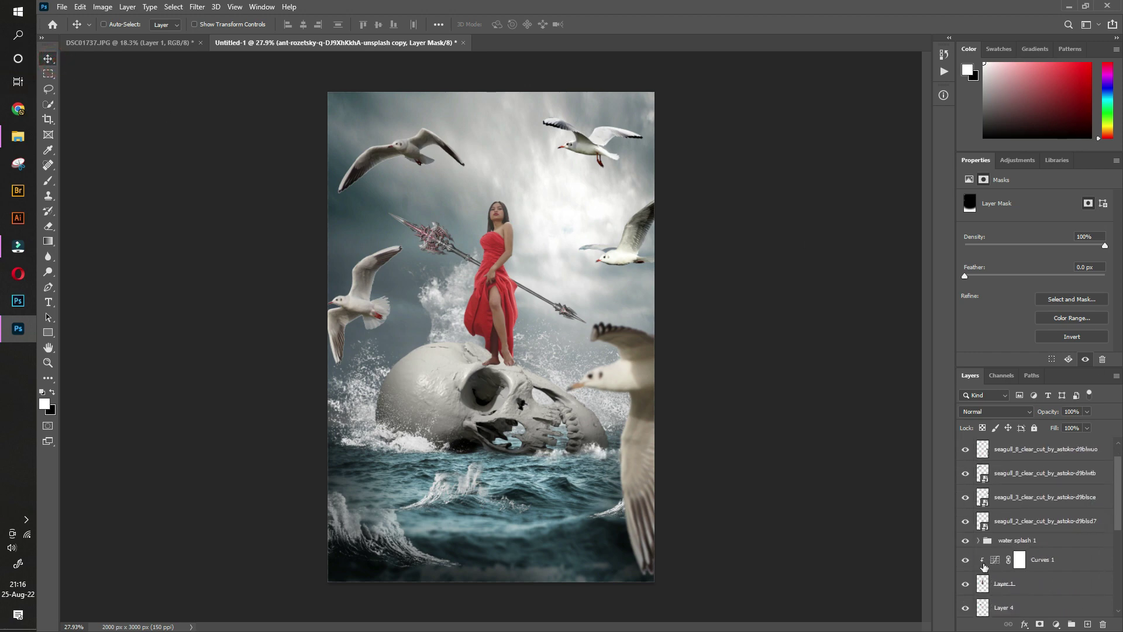
left_click(966, 540)
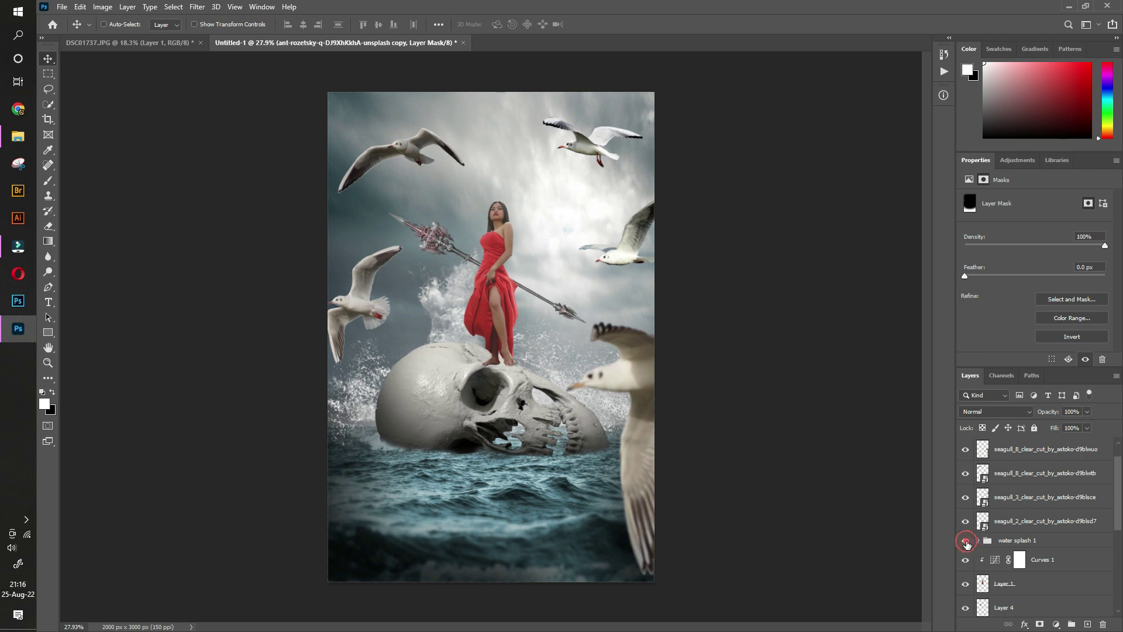
left_click(979, 543)
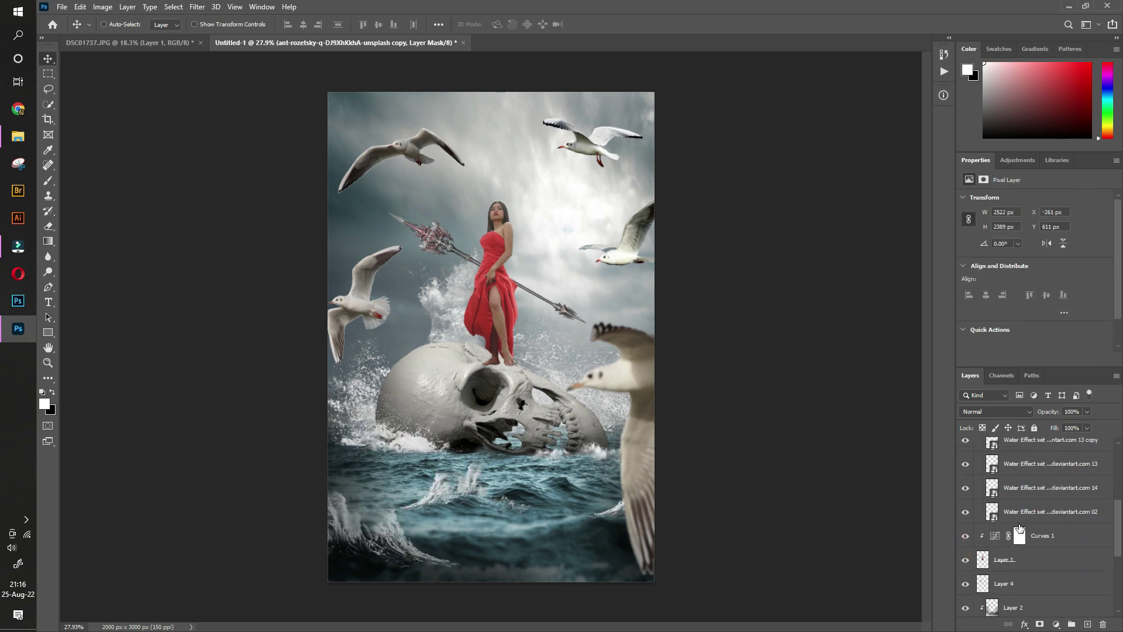
left_click(965, 512)
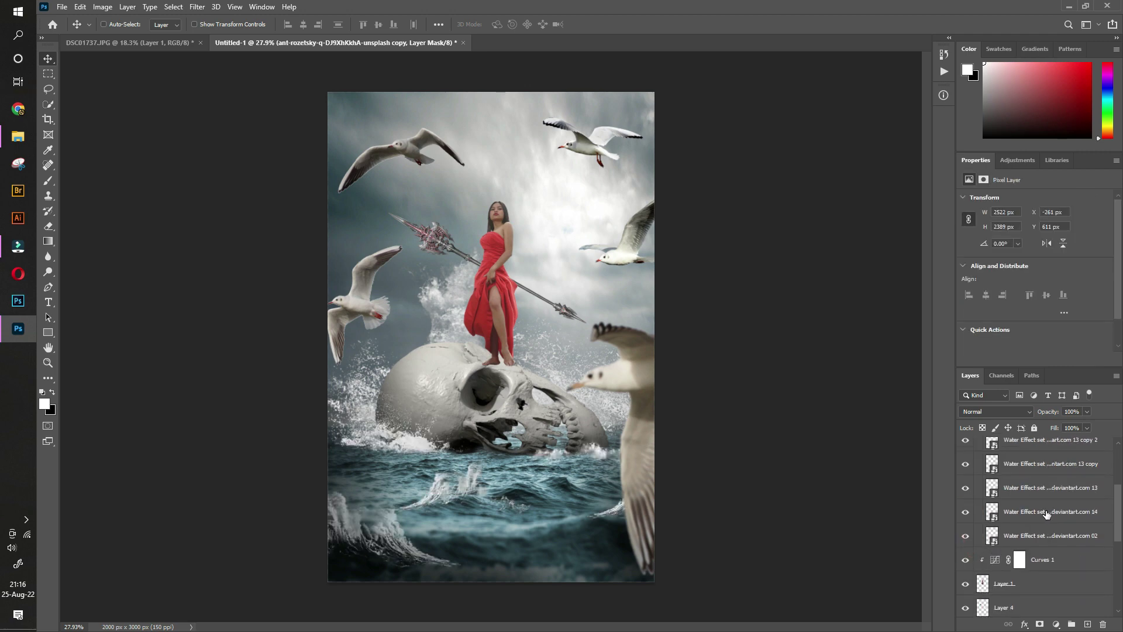
scroll(995, 507, "up", 3)
left_click(966, 491)
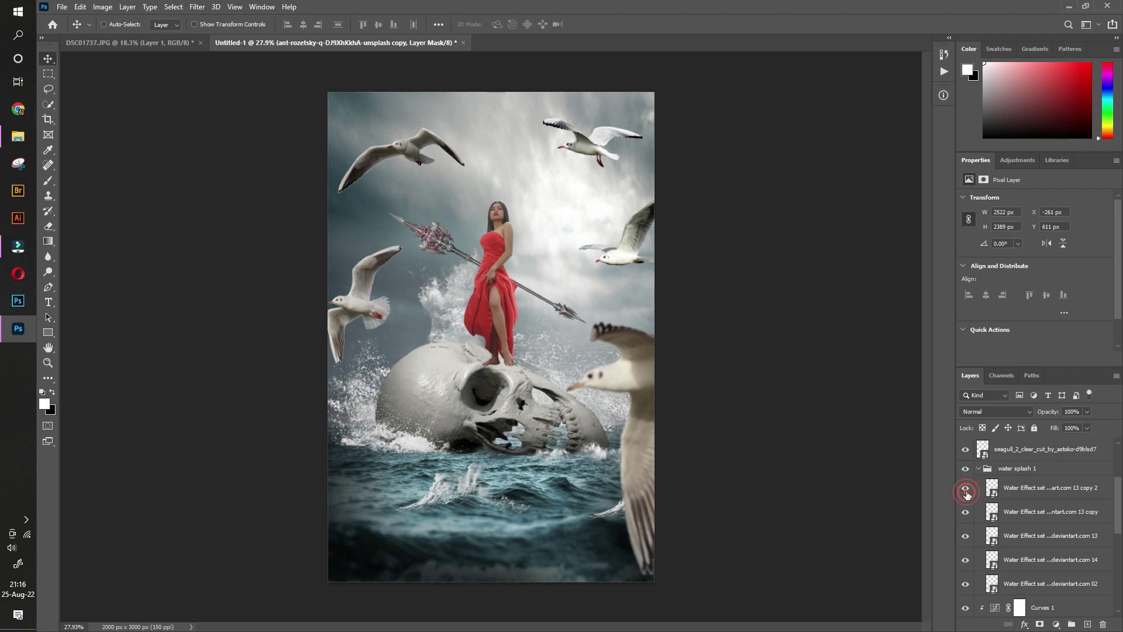
left_click(966, 490)
left_click(1018, 492)
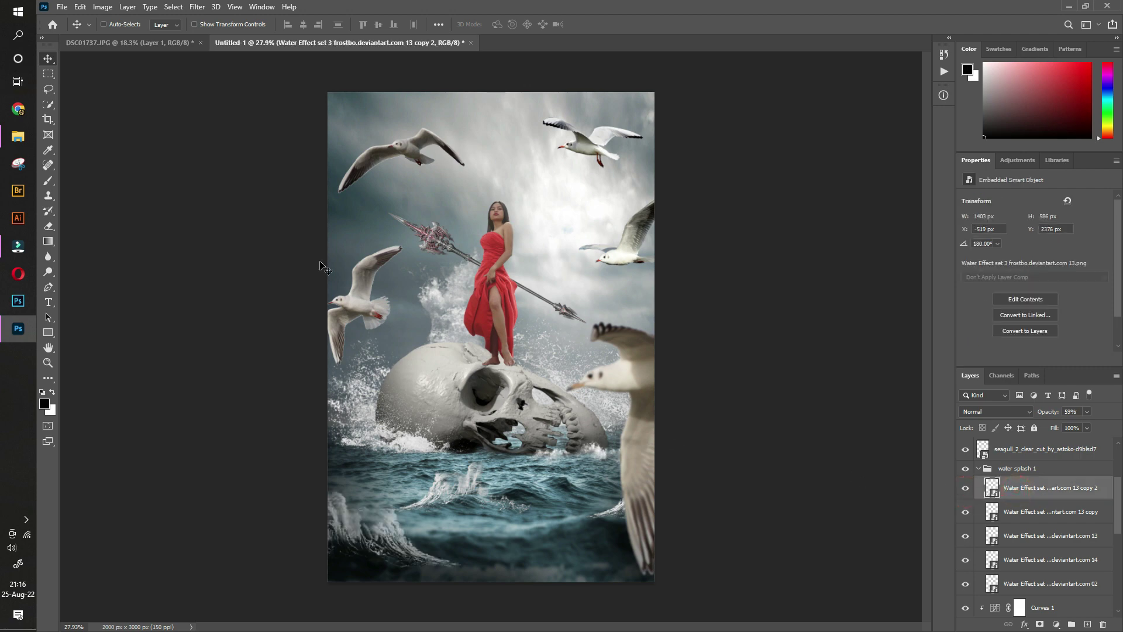
- Apply a 7.8-pixel Gaussian Blur to Water Effect 13 copy 2
left_click(197, 7)
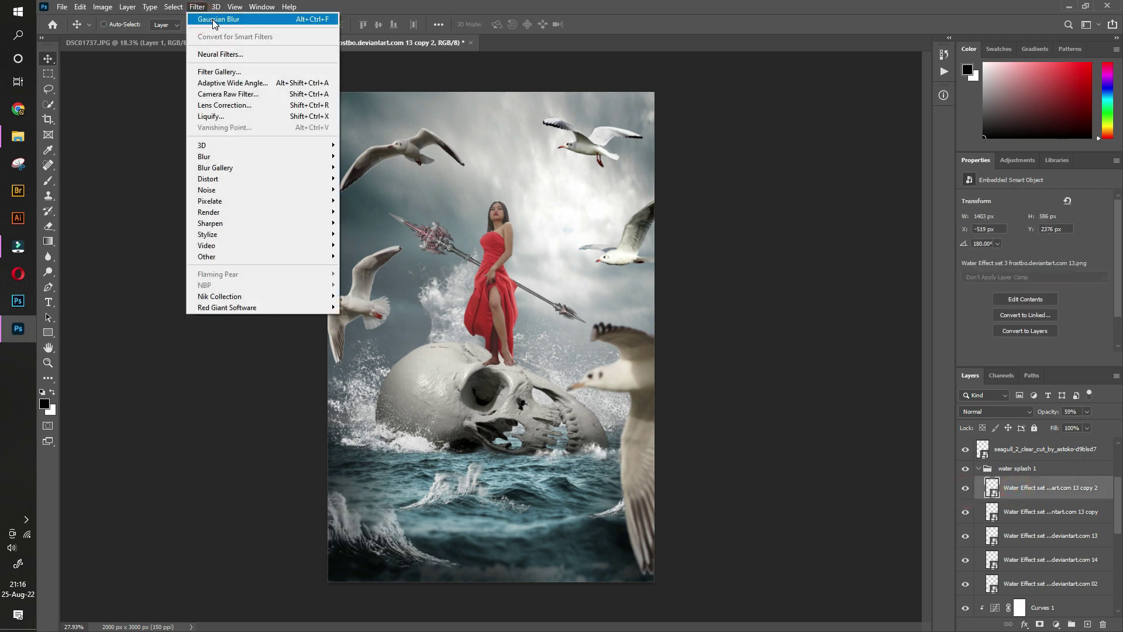
left_click(214, 17)
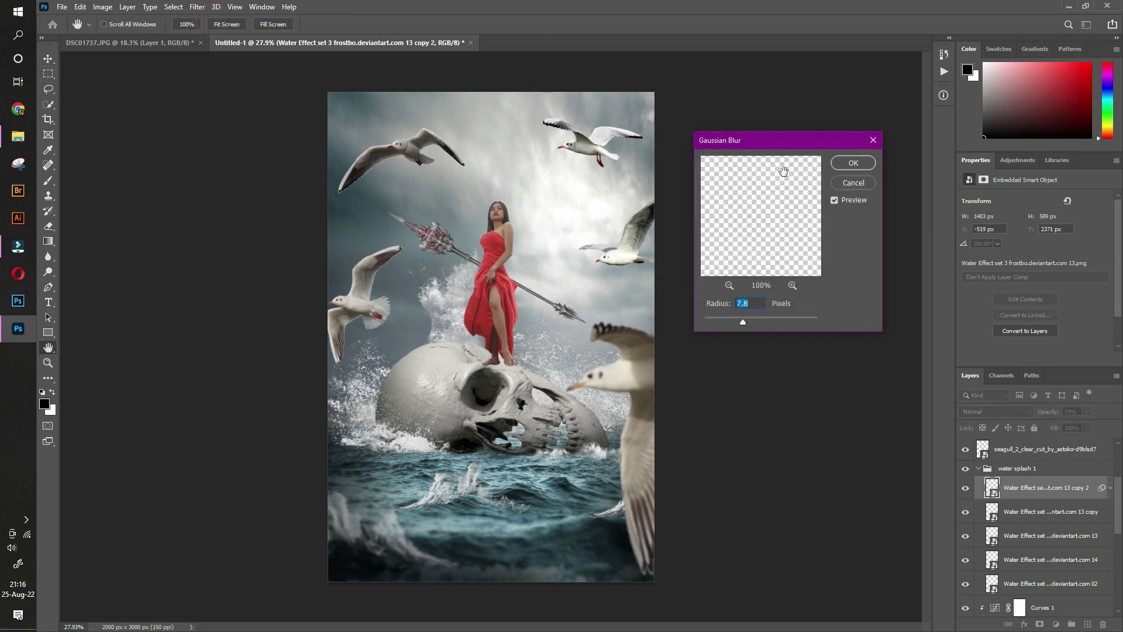
left_click(853, 164)
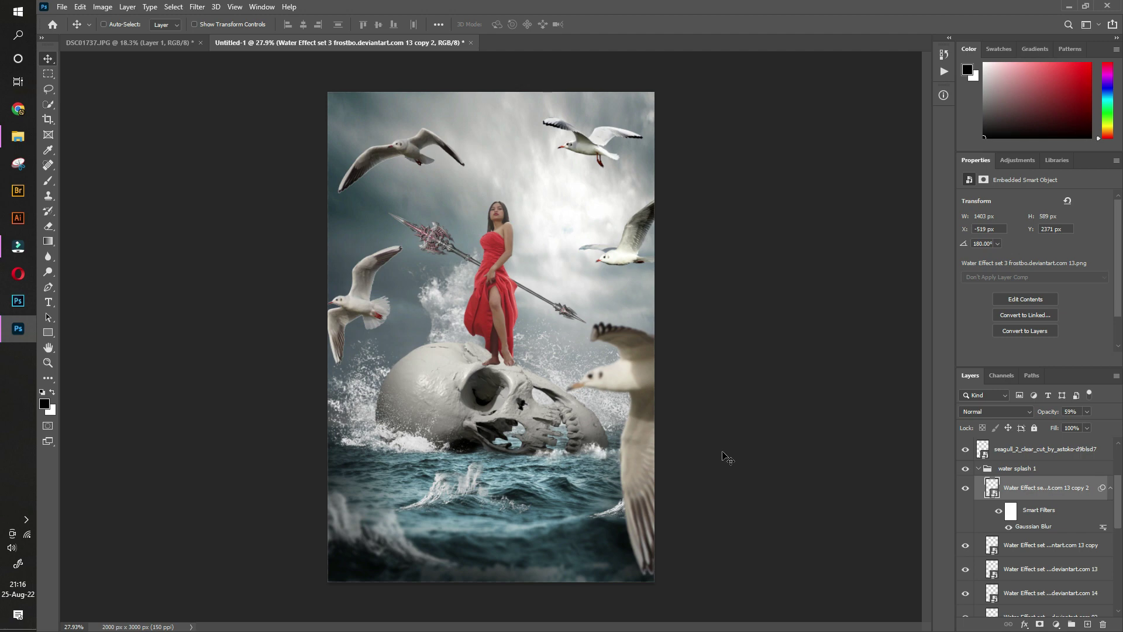
scroll(1033, 534, "up", 3)
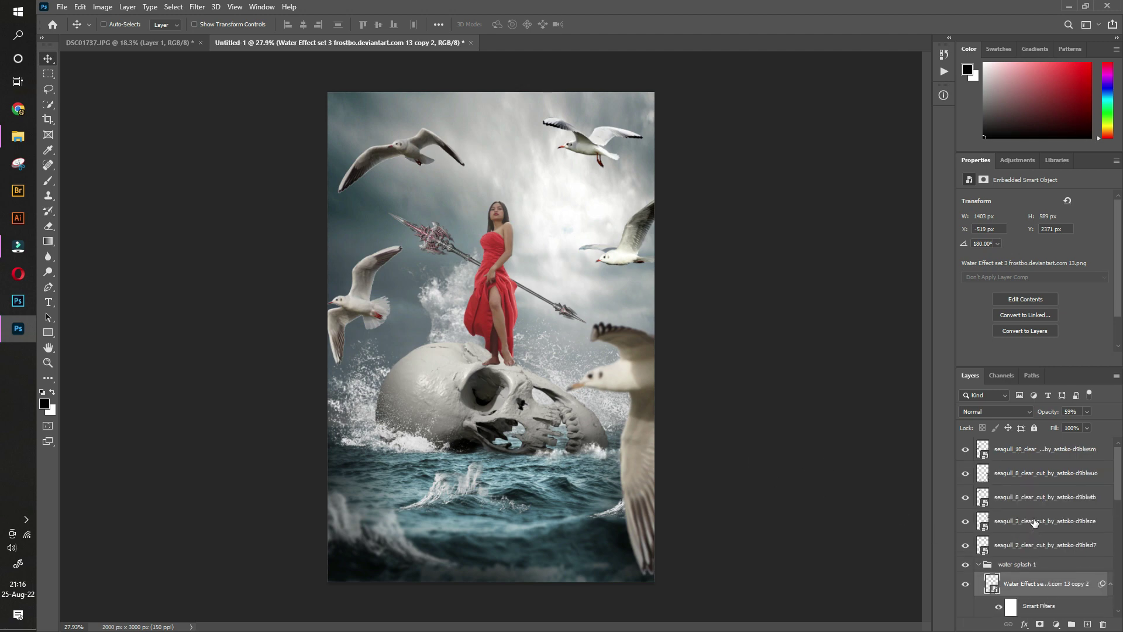
- Add a Photo Filter adjustment above the top seagull and try the Cooling Filter presets
left_click(1040, 451)
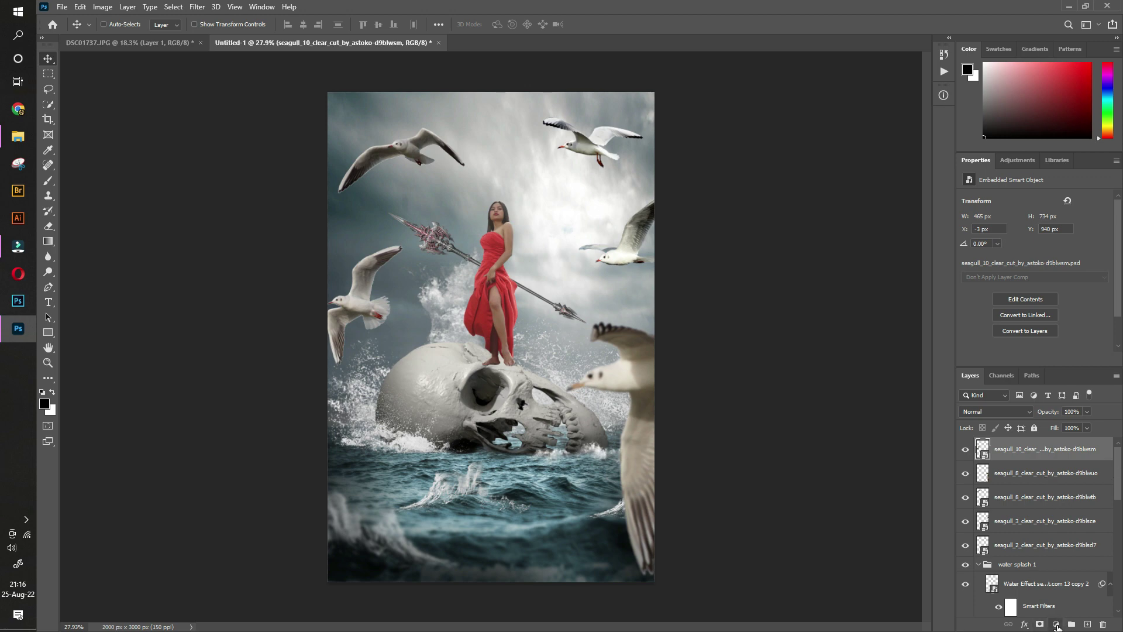
left_click(1056, 625)
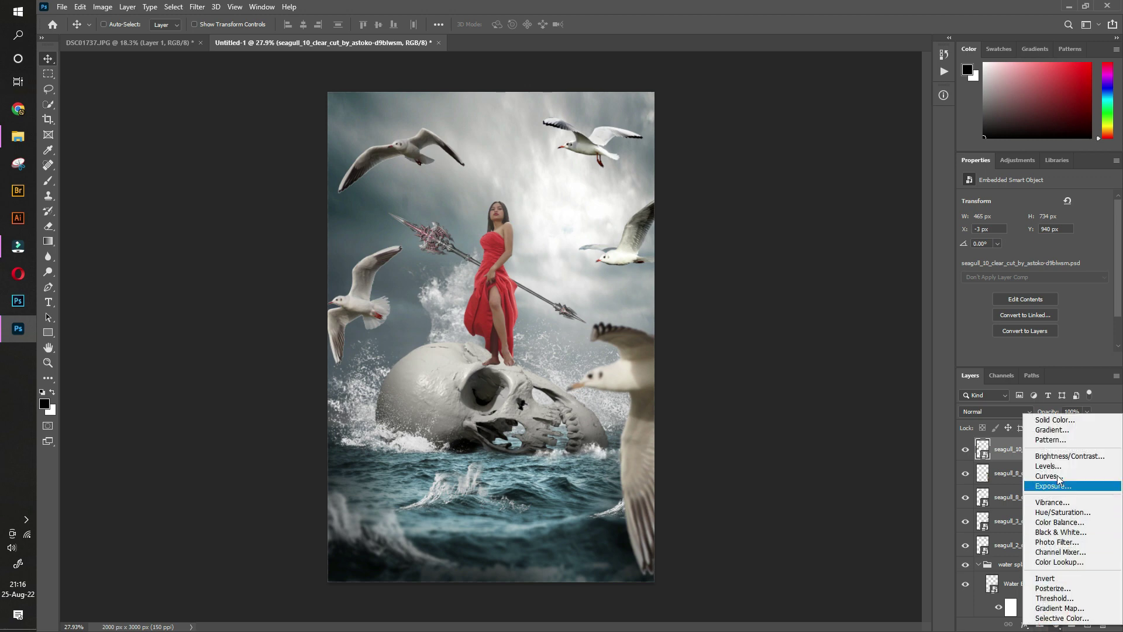
left_click(1059, 542)
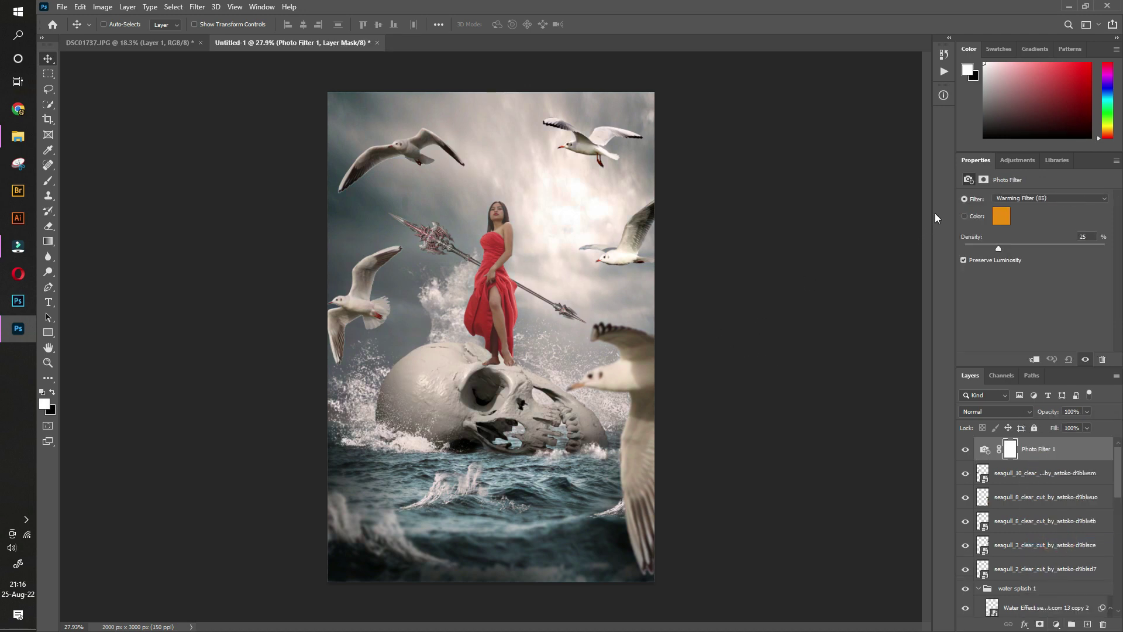
left_click(1018, 198)
left_click(1008, 248)
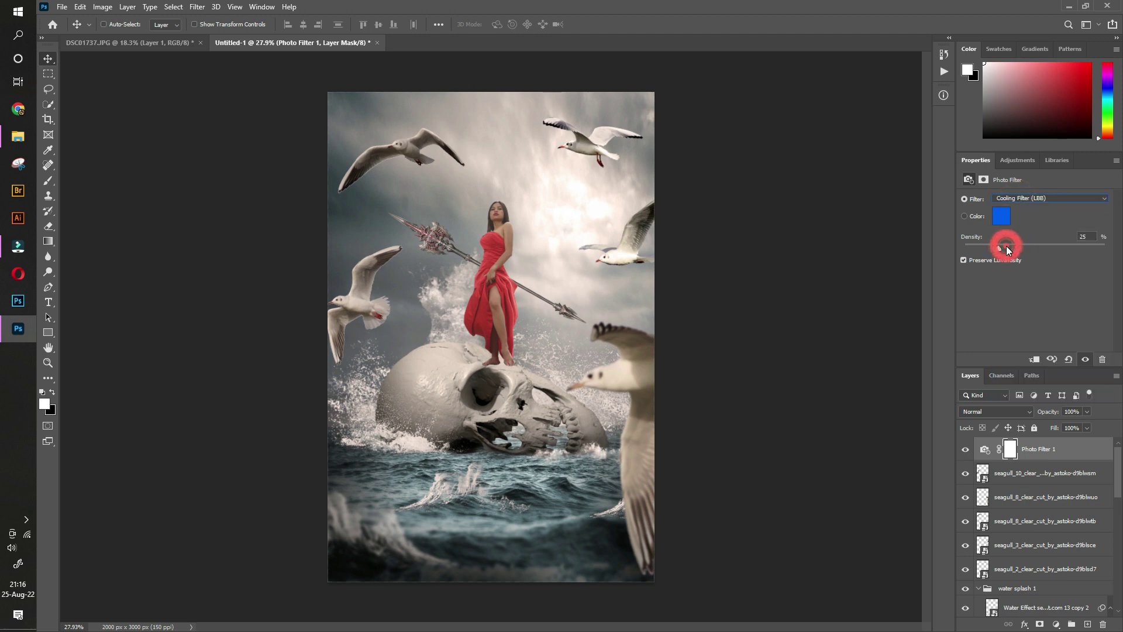
left_click(1045, 198)
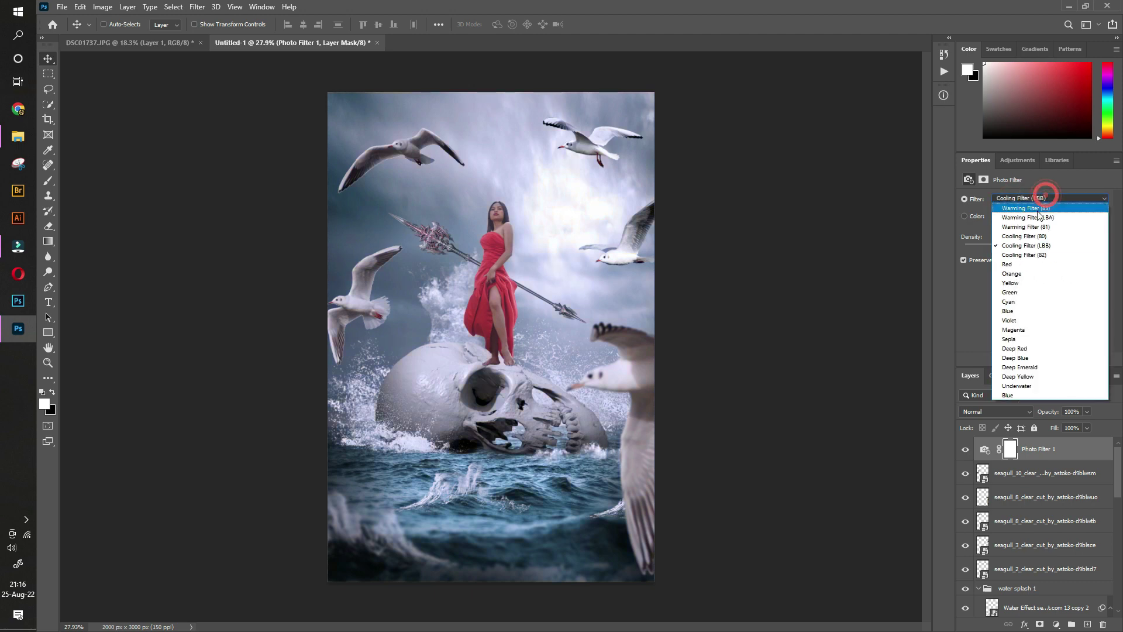
left_click(1023, 237)
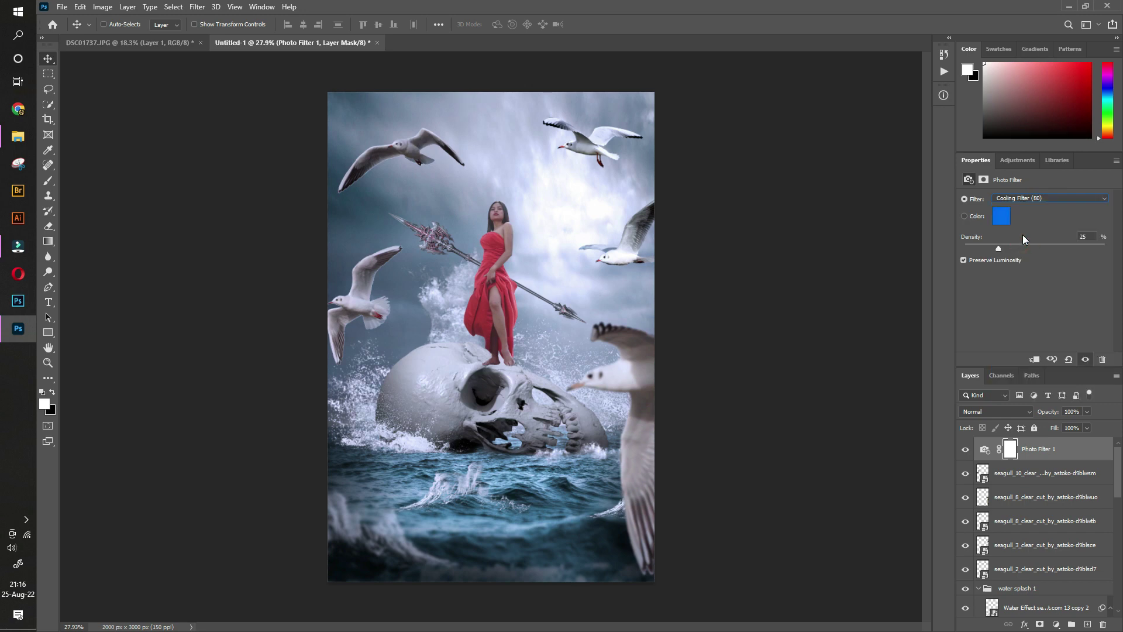
left_click(1036, 199)
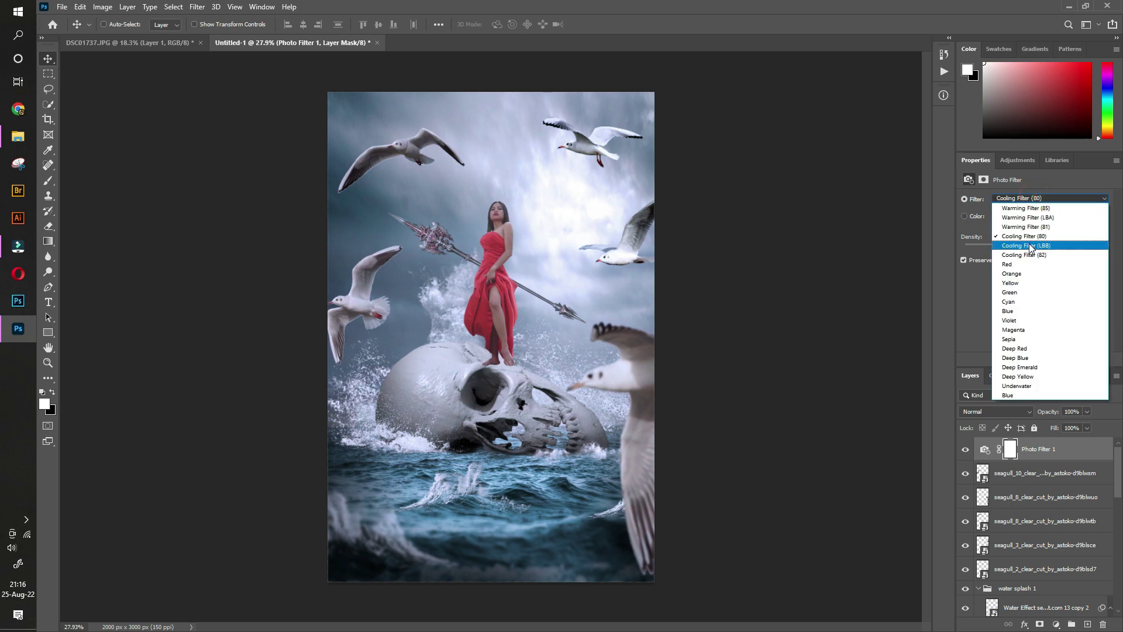
left_click(1031, 245)
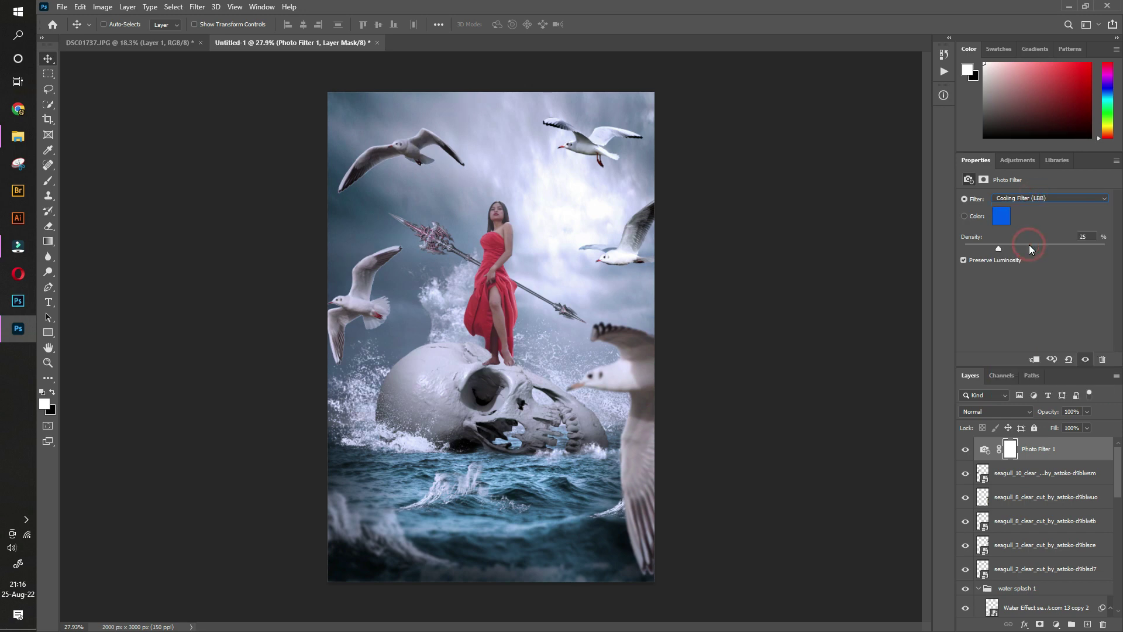
- Try Green and Blue tints, pushing the Blue density up to 98%
left_click(1032, 196)
left_click(1017, 294)
left_click(1024, 198)
left_click(1018, 311)
left_click_drag(998, 248, 1034, 248)
left_click(1103, 245)
- Switch the Photo Filter to Sepia at about 43% density
left_click(1039, 199)
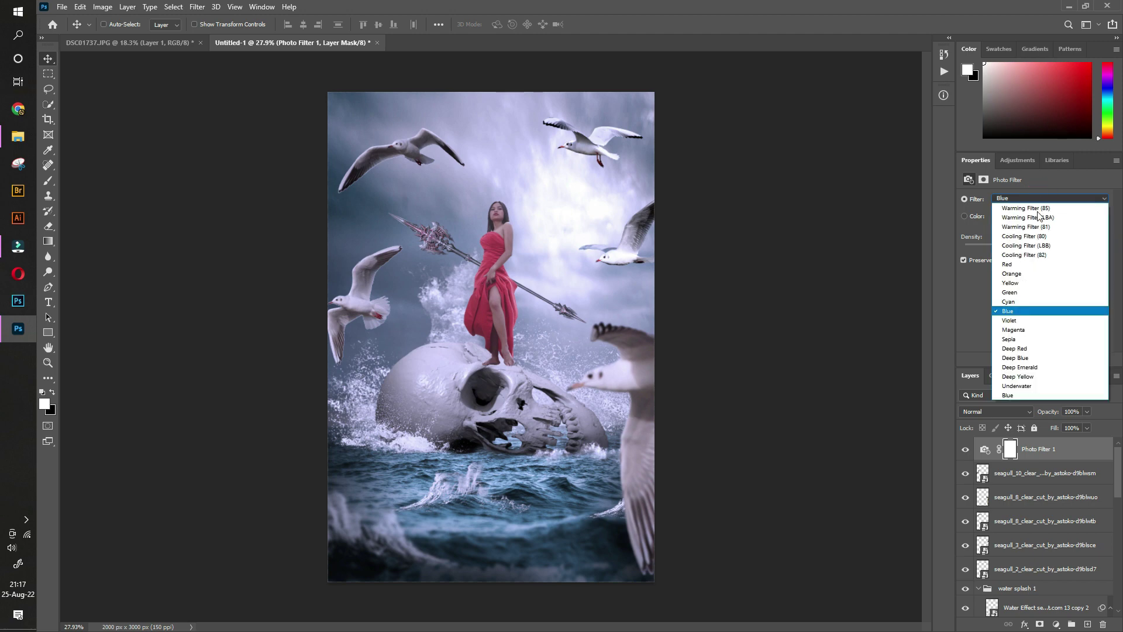
left_click(1022, 339)
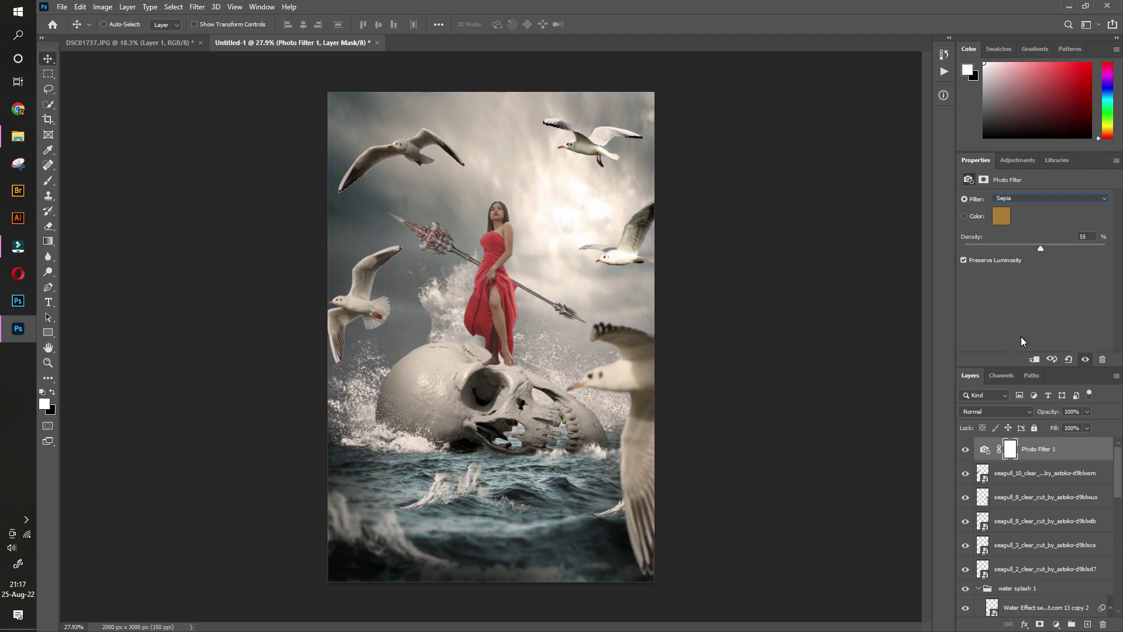
left_click_drag(1042, 247, 1025, 244)
left_click(1047, 455)
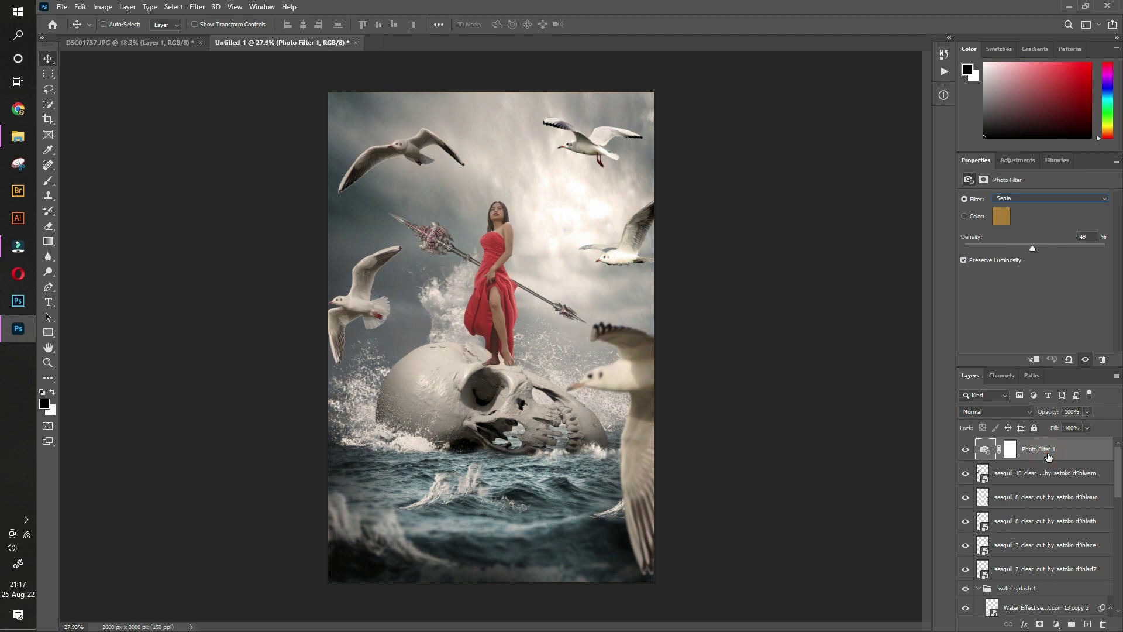
- Stamp the visible layers into a new layer and set up a Point light in Lighting Effects
key("ctrl+shift+alt+e")
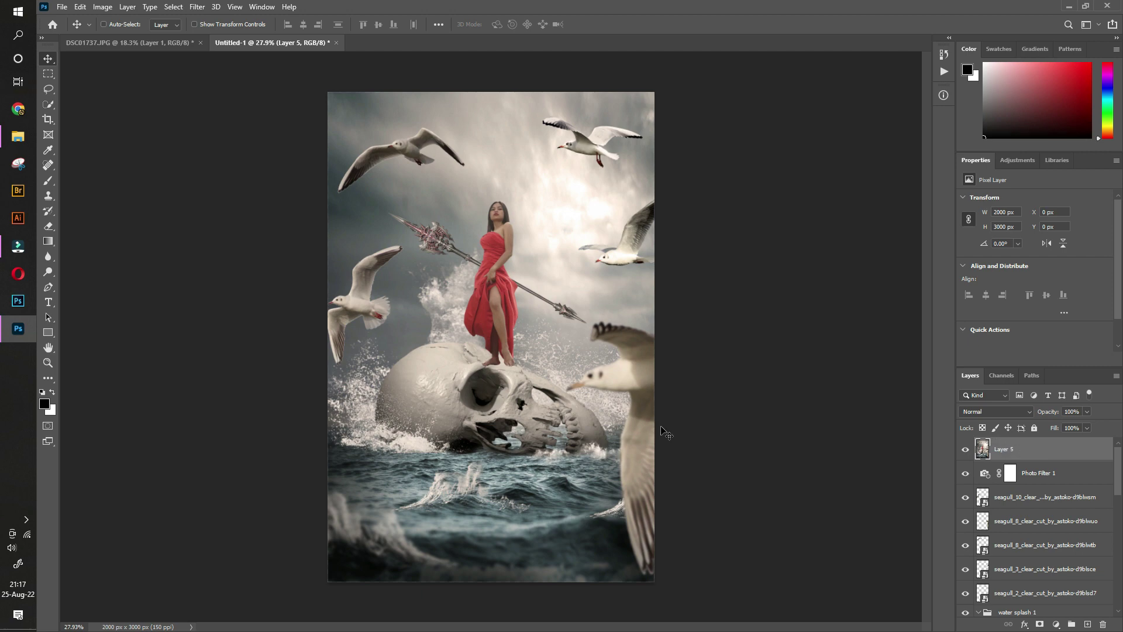
left_click(197, 6)
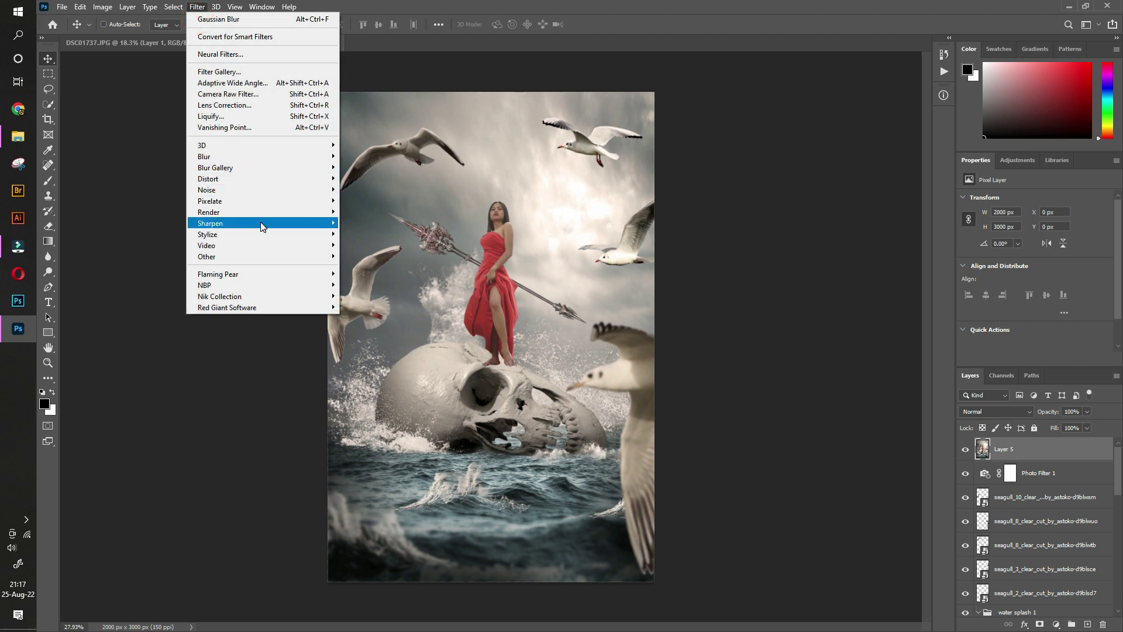
mouse_move(209, 211)
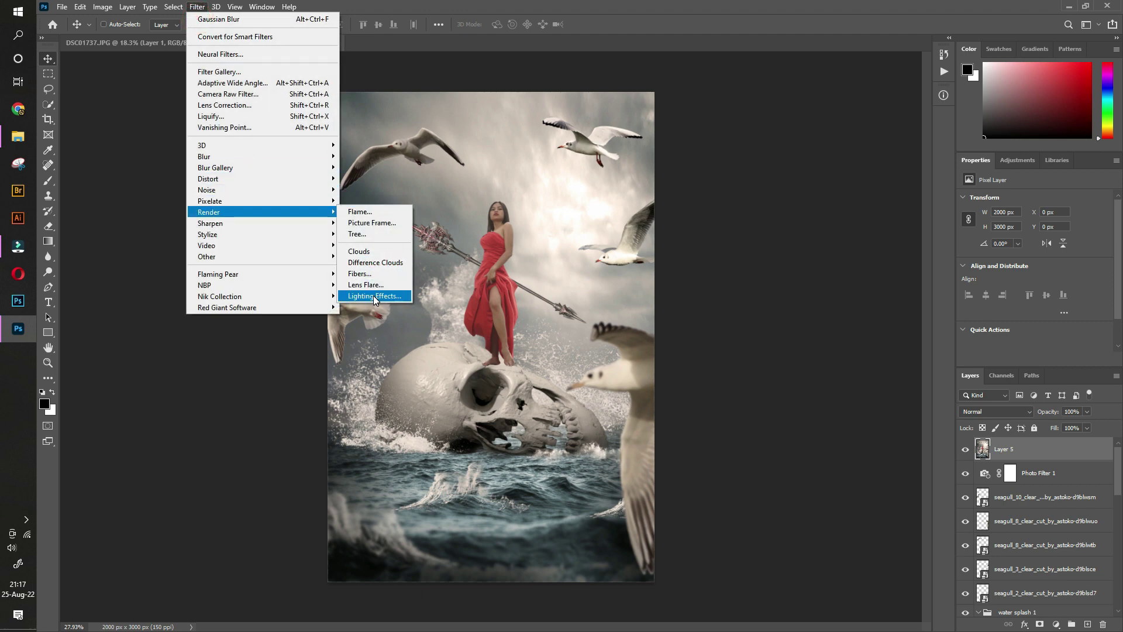
left_click(373, 296)
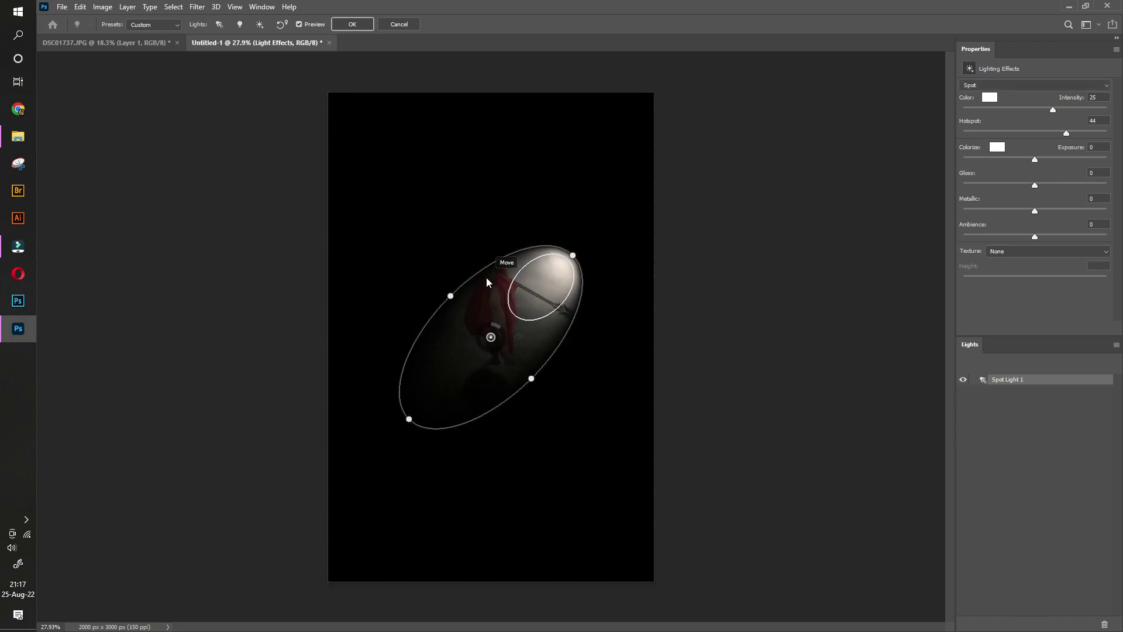
left_click(1008, 86)
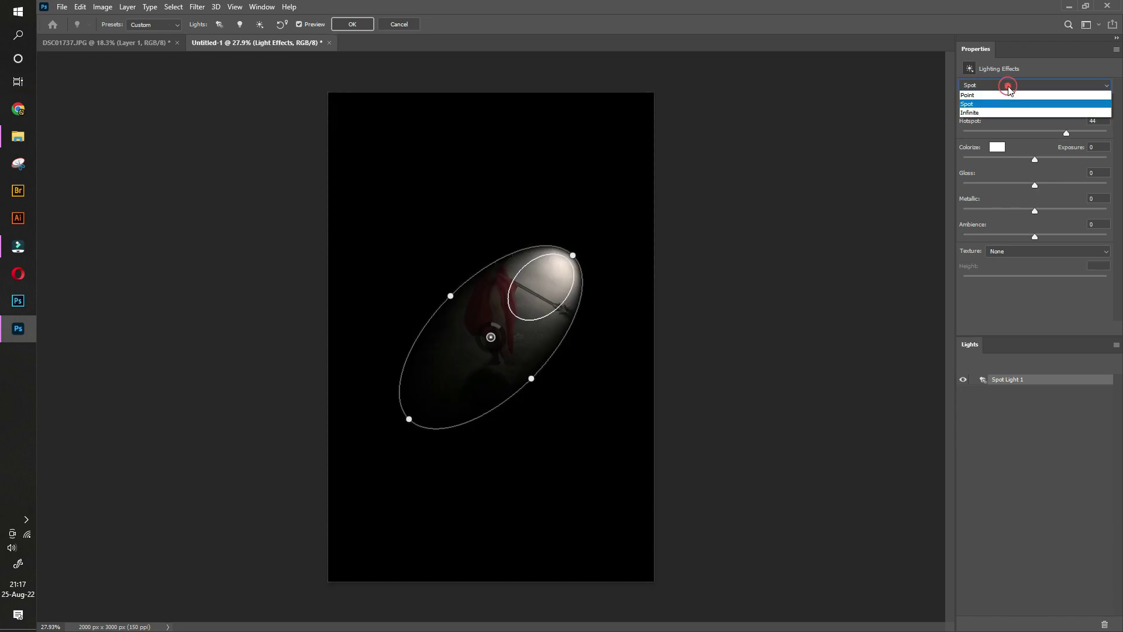
left_click(1001, 94)
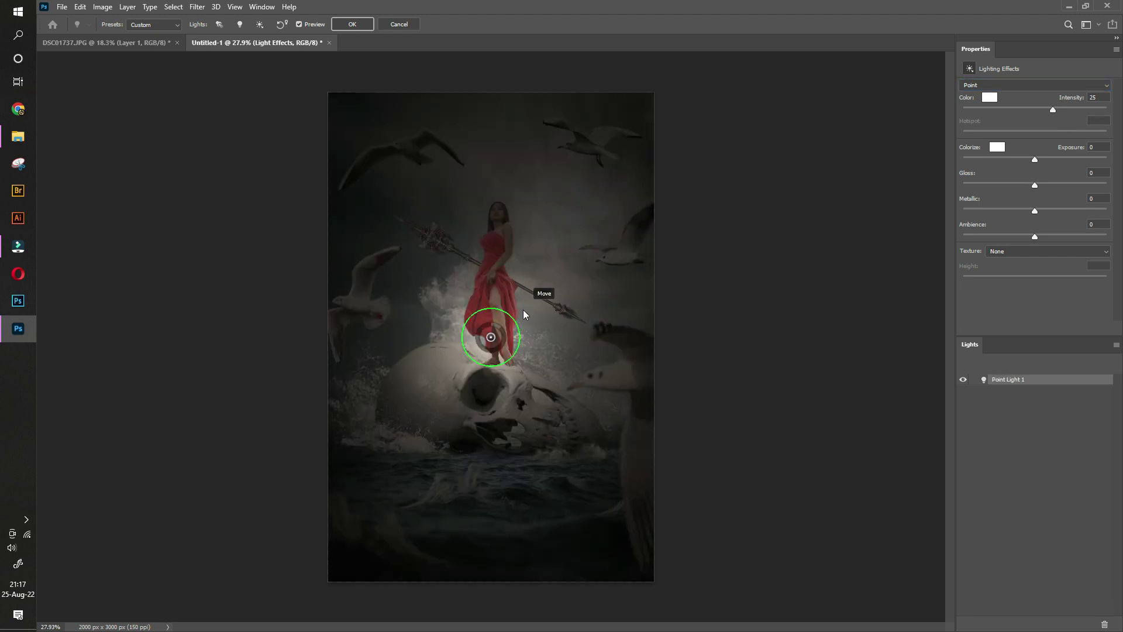
- Place and widen the point light in the sky right of the woman at intensity 25
left_click_drag(515, 337, 580, 206)
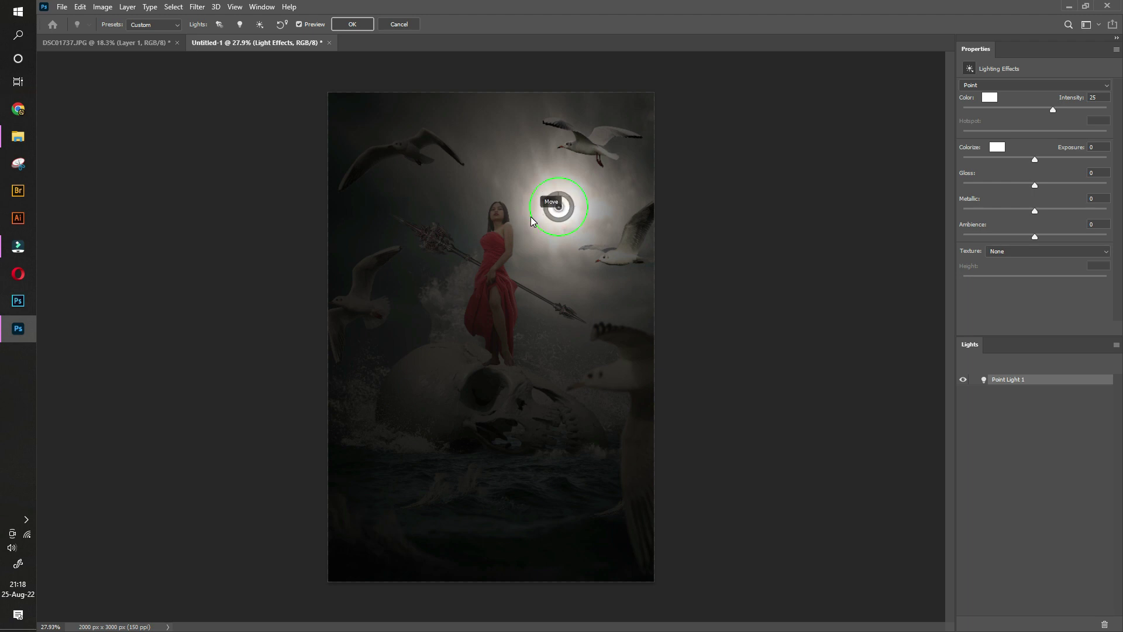
mouse_move(531, 217)
left_mouse_down()
mouse_move(522, 250)
mouse_move(532, 219)
mouse_move(536, 234)
left_mouse_up()
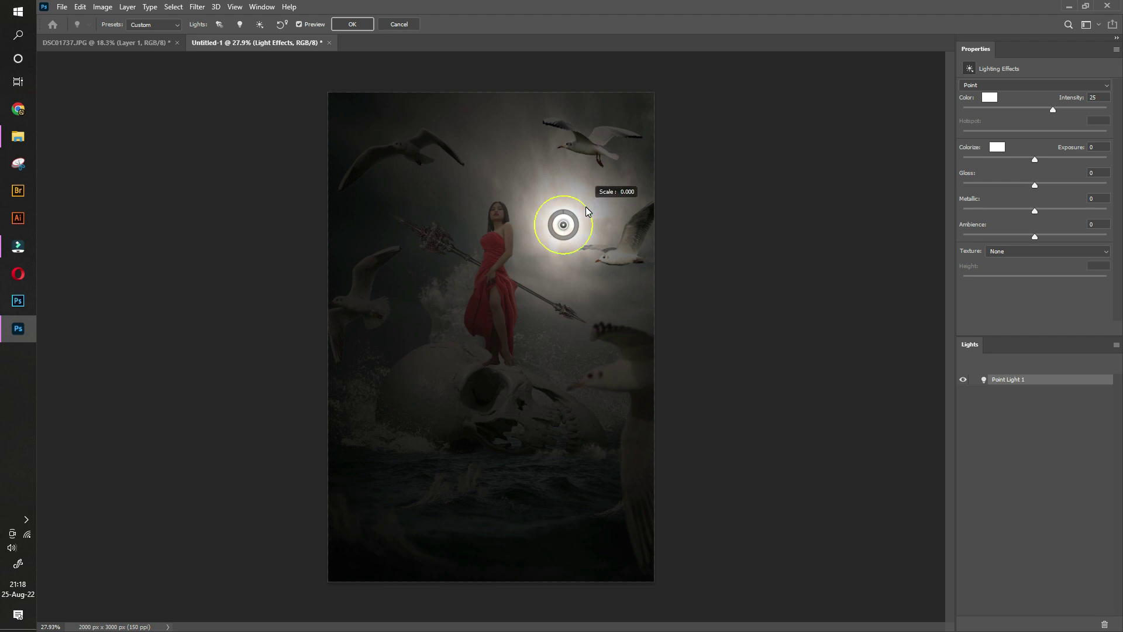
mouse_move(585, 206)
left_mouse_down()
mouse_move(665, 178)
mouse_move(753, 59)
mouse_move(692, 148)
left_mouse_up()
mouse_move(583, 220)
left_mouse_down()
mouse_move(500, 221)
mouse_move(589, 217)
left_mouse_up()
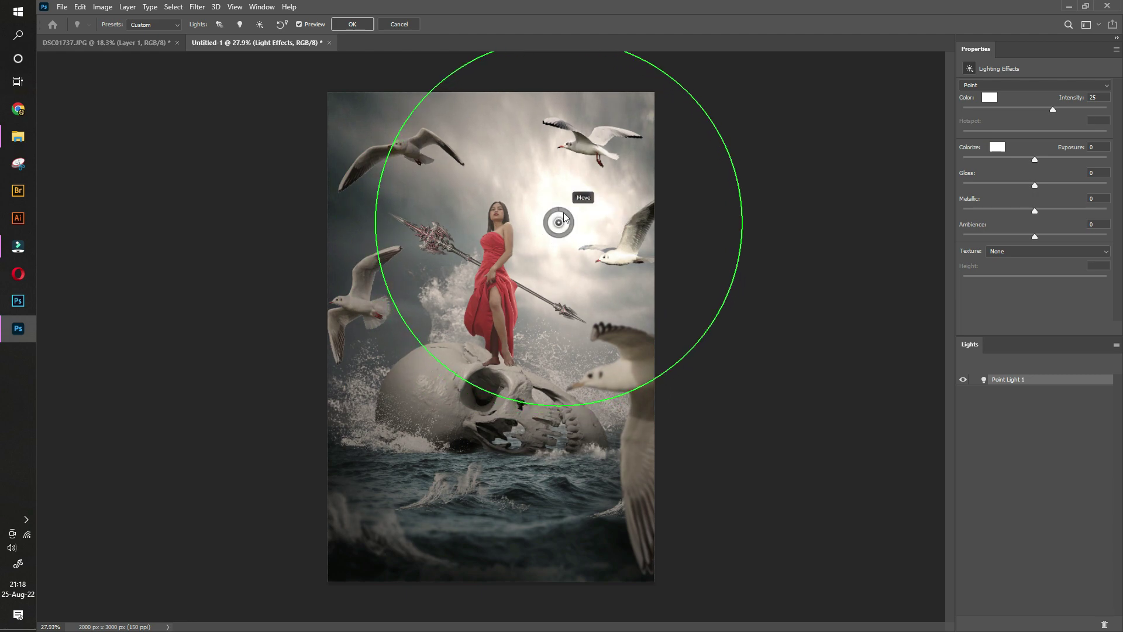
left_click_drag(564, 213, 570, 216)
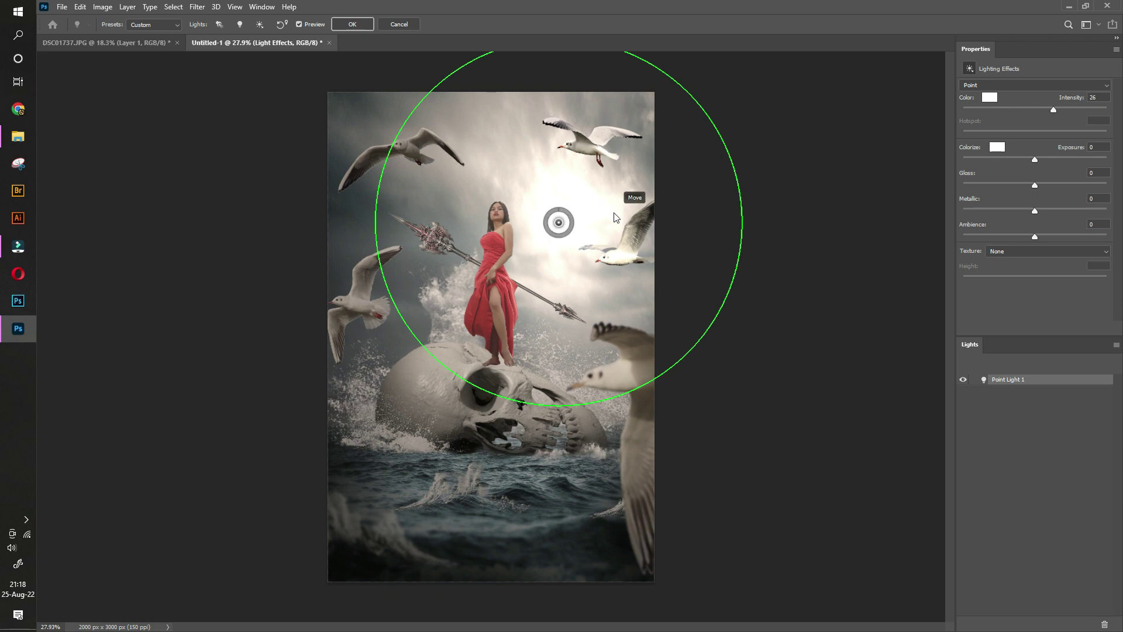
left_click_drag(569, 215, 569, 215)
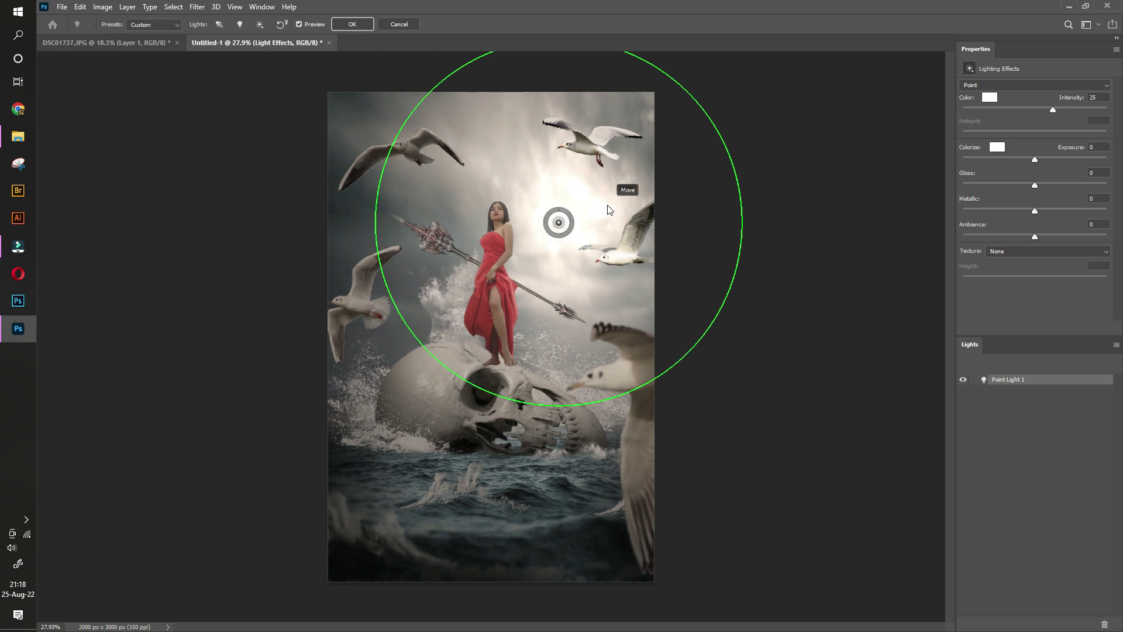
left_click(351, 24)
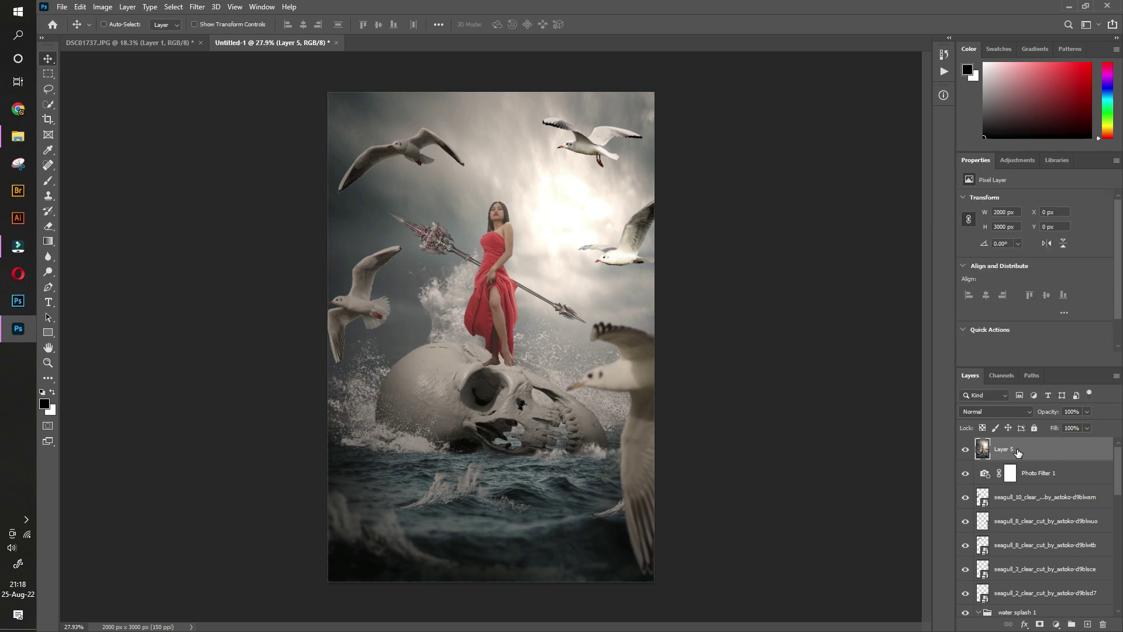
- Add a new Layer 6 filled with black and set its opacity to 50%
left_click(1087, 624)
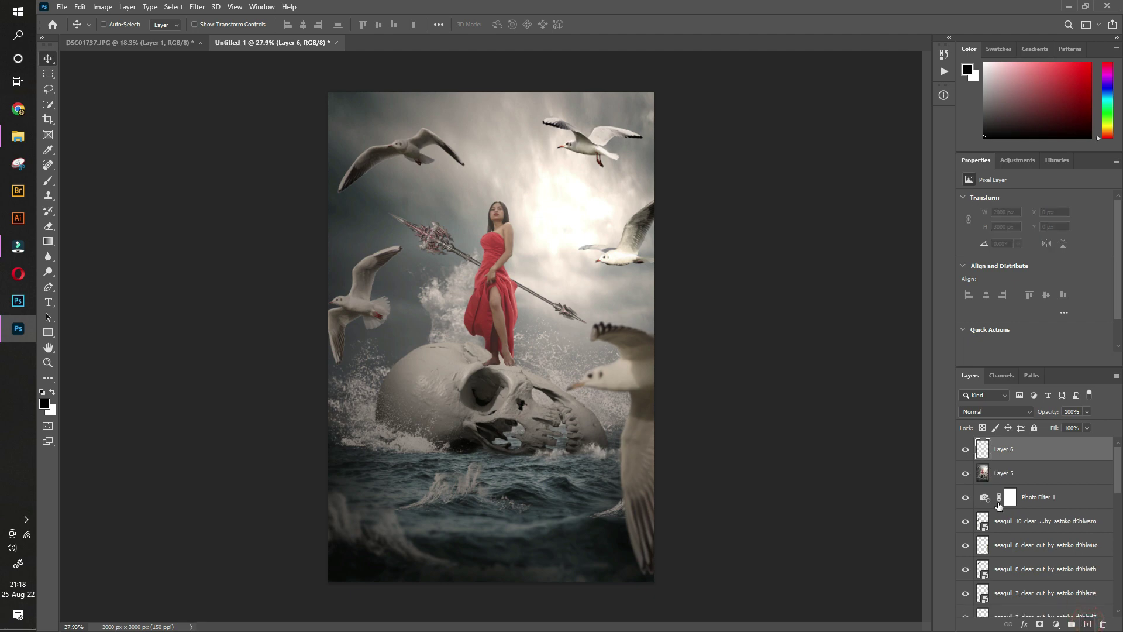
left_click(79, 7)
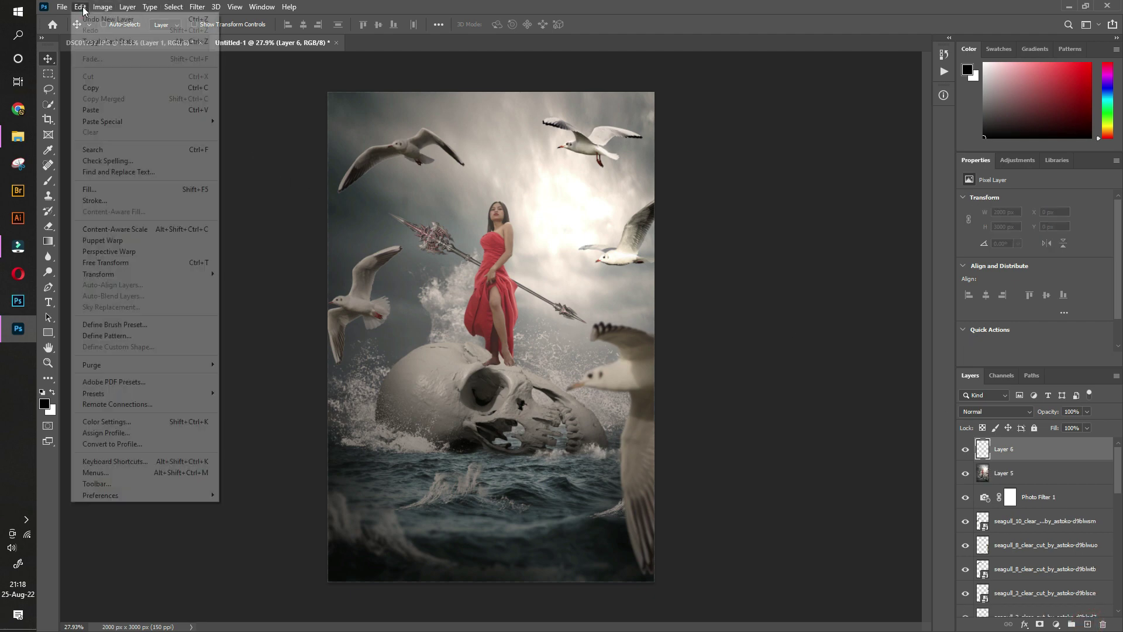
left_click(111, 191)
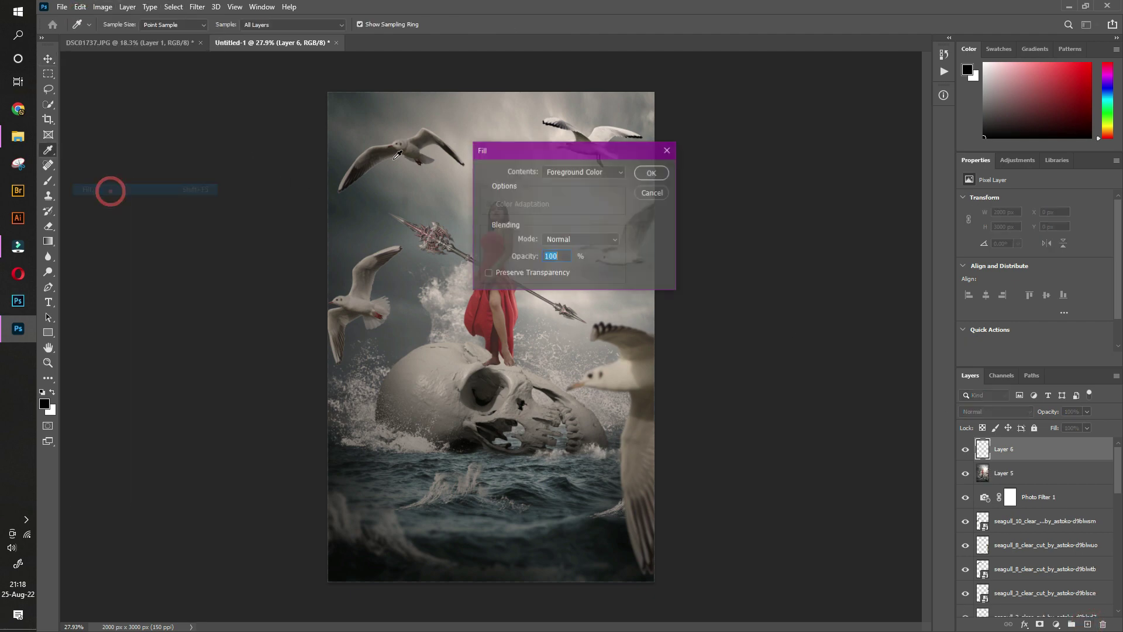
left_click(616, 172)
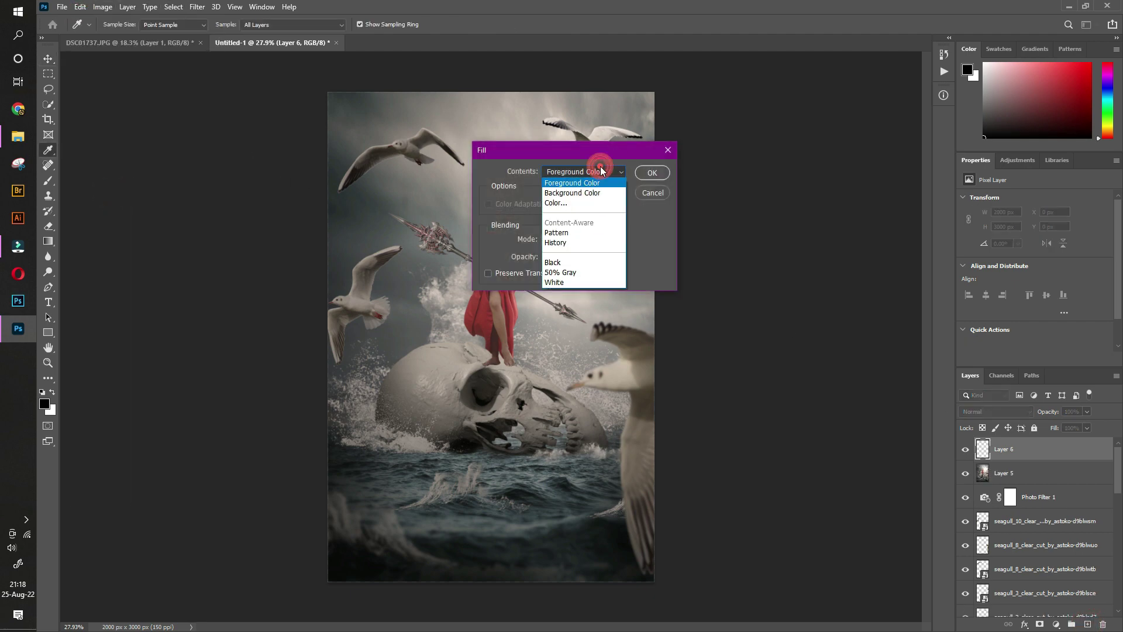
left_click(564, 262)
left_click(655, 172)
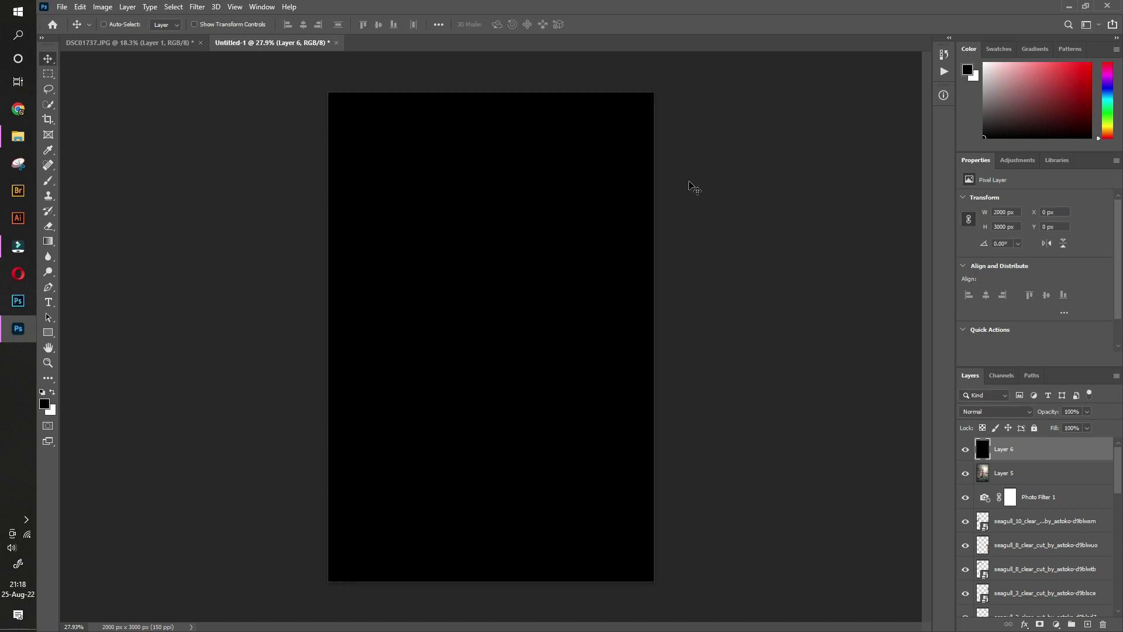
left_click(1075, 411)
type("5")
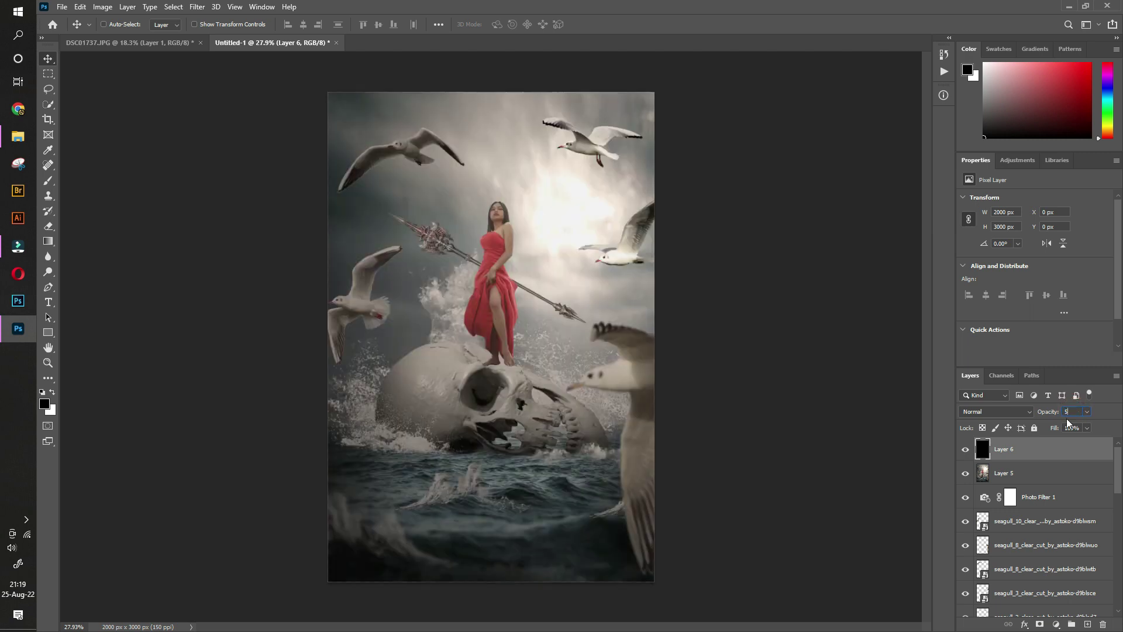
type("0")
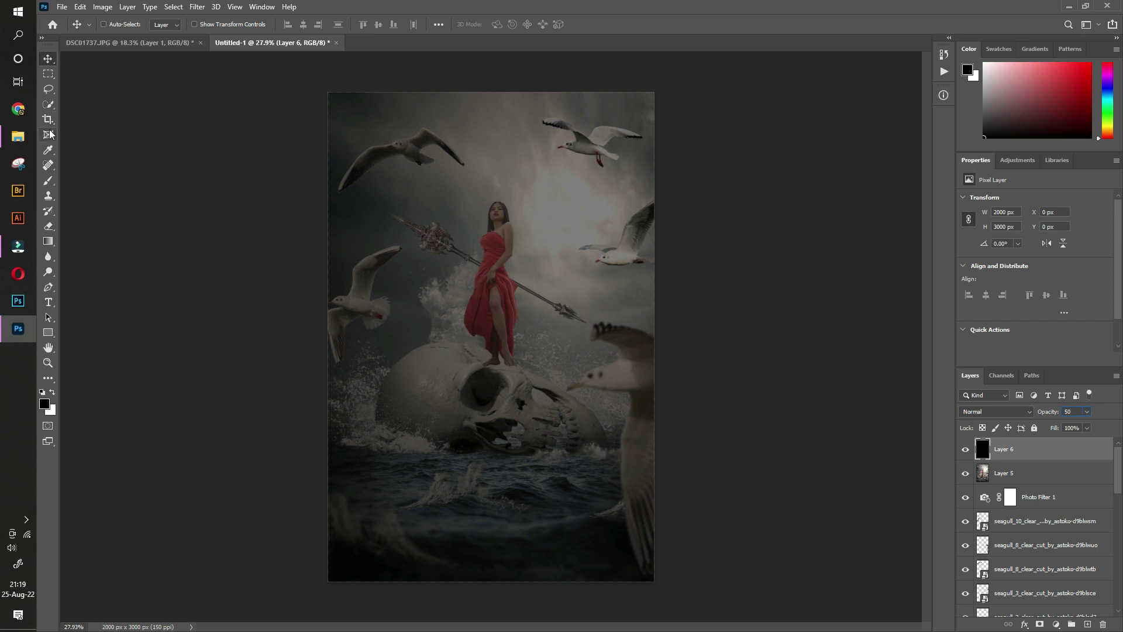
- Clear a 260 px feathered oval from the black layer around the woman and skull
right_click(48, 74)
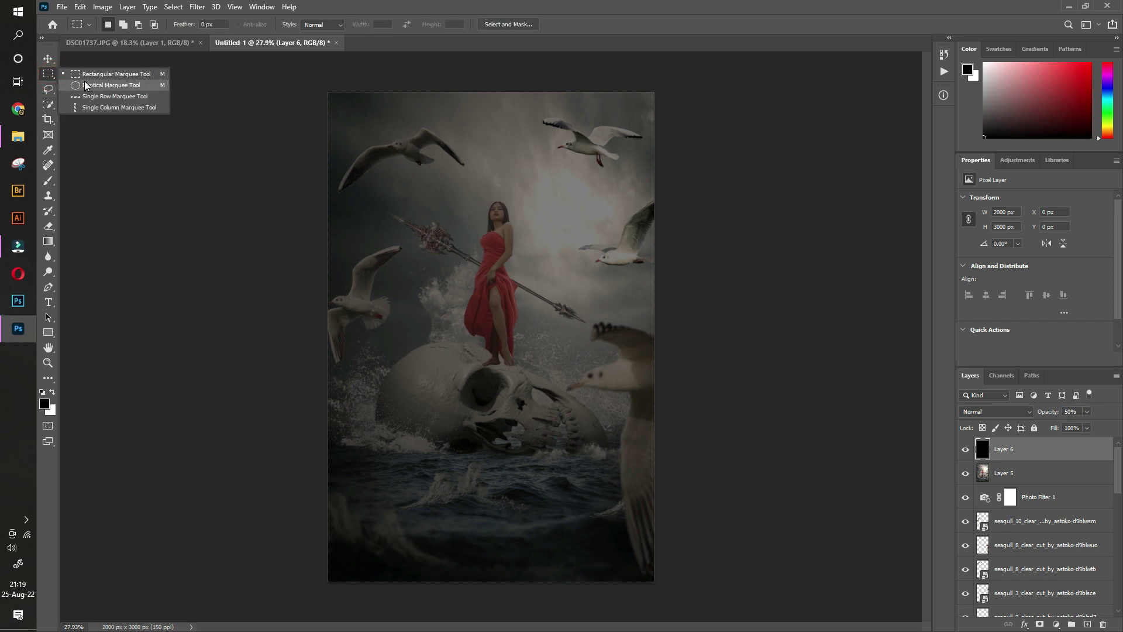
left_click(84, 81)
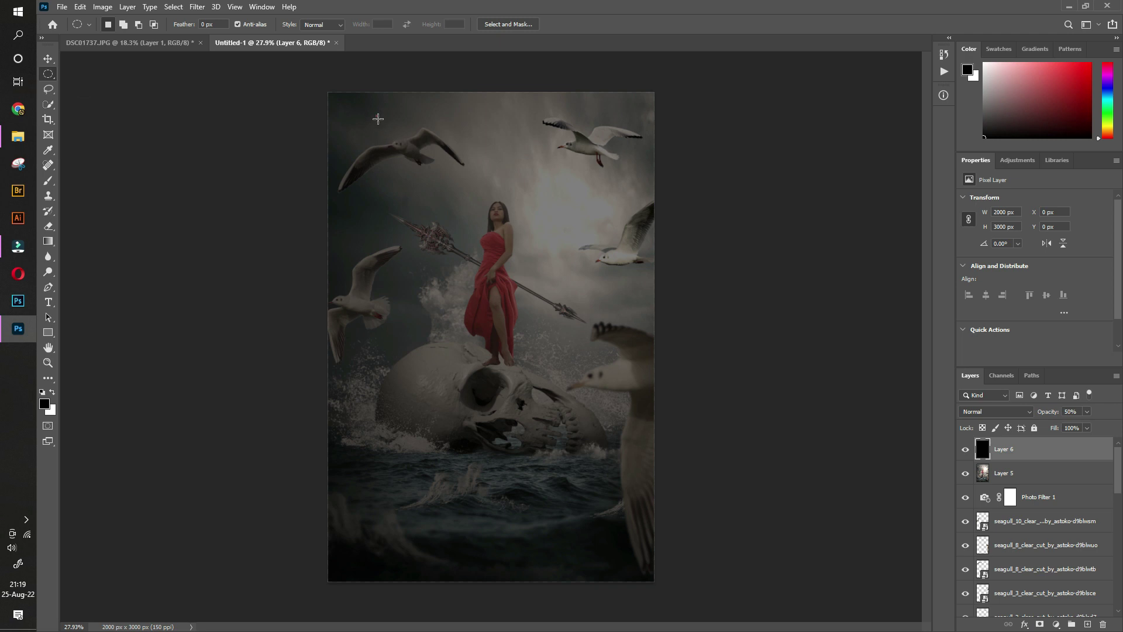
left_click_drag(378, 119, 704, 508)
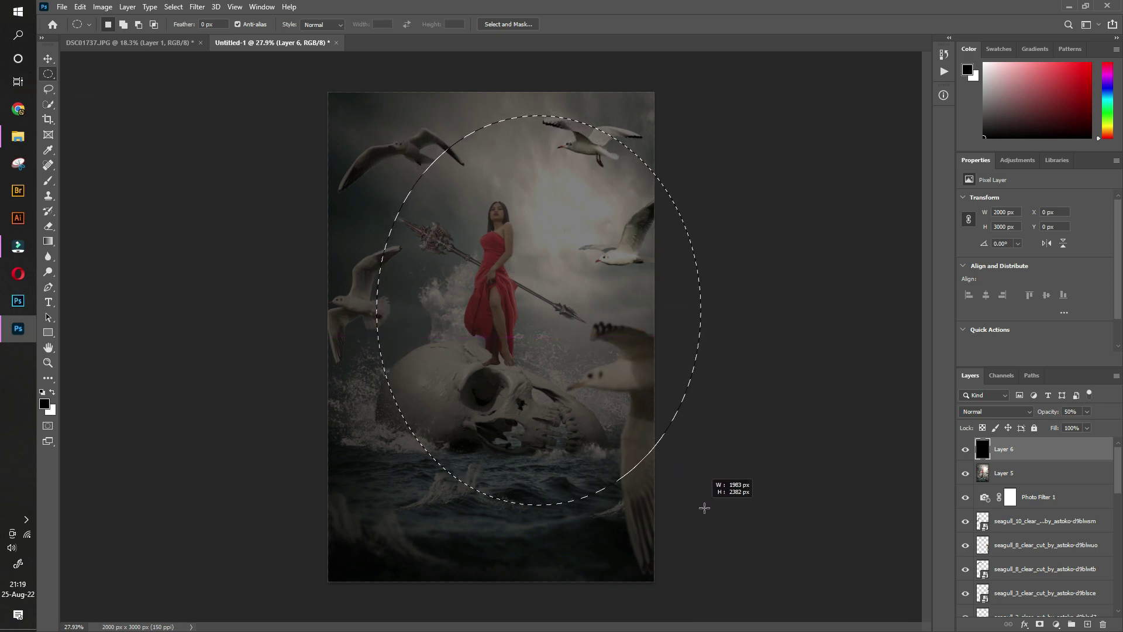
left_click_drag(704, 508, 734, 529)
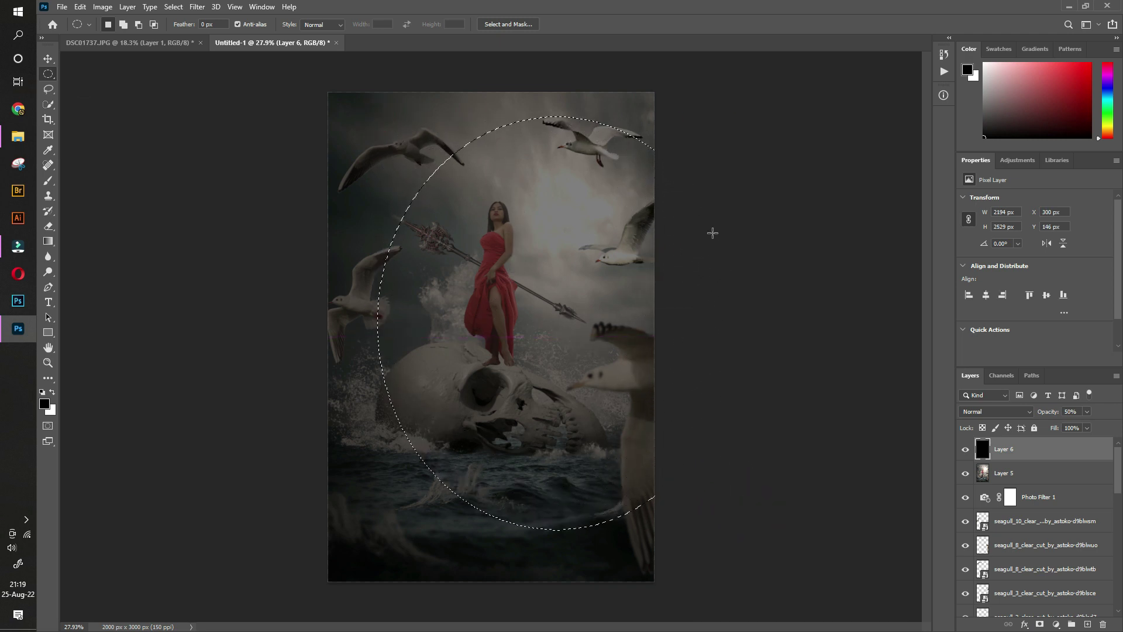
mouse_move(616, 134)
left_mouse_down()
mouse_move(573, 116)
mouse_move(598, 85)
left_mouse_up()
right_click(555, 218)
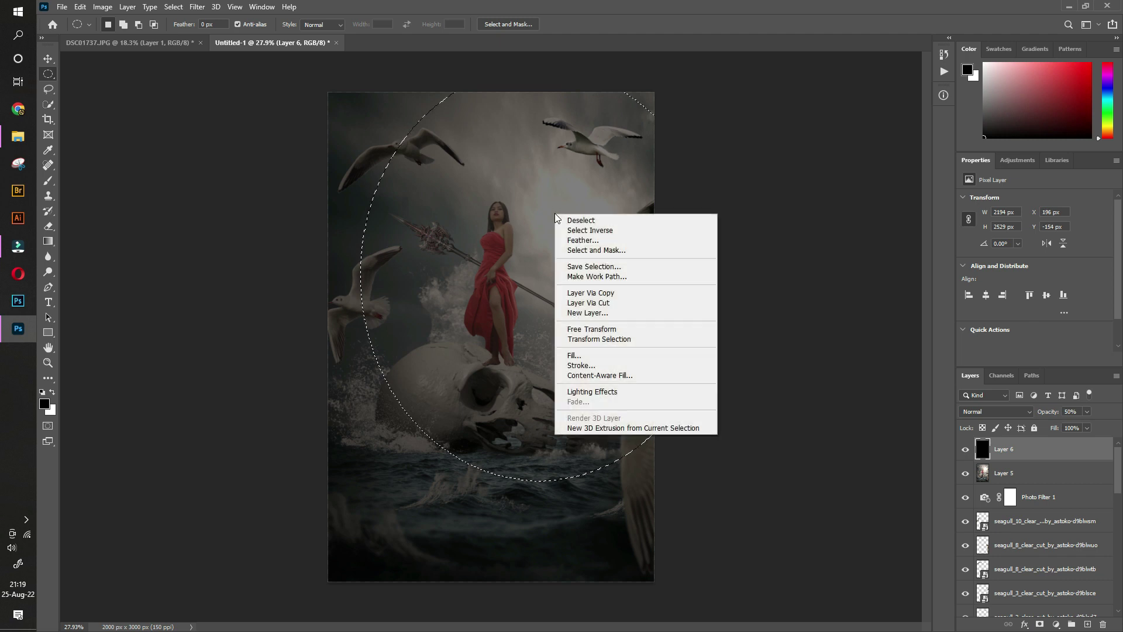
left_click(607, 237)
type("26")
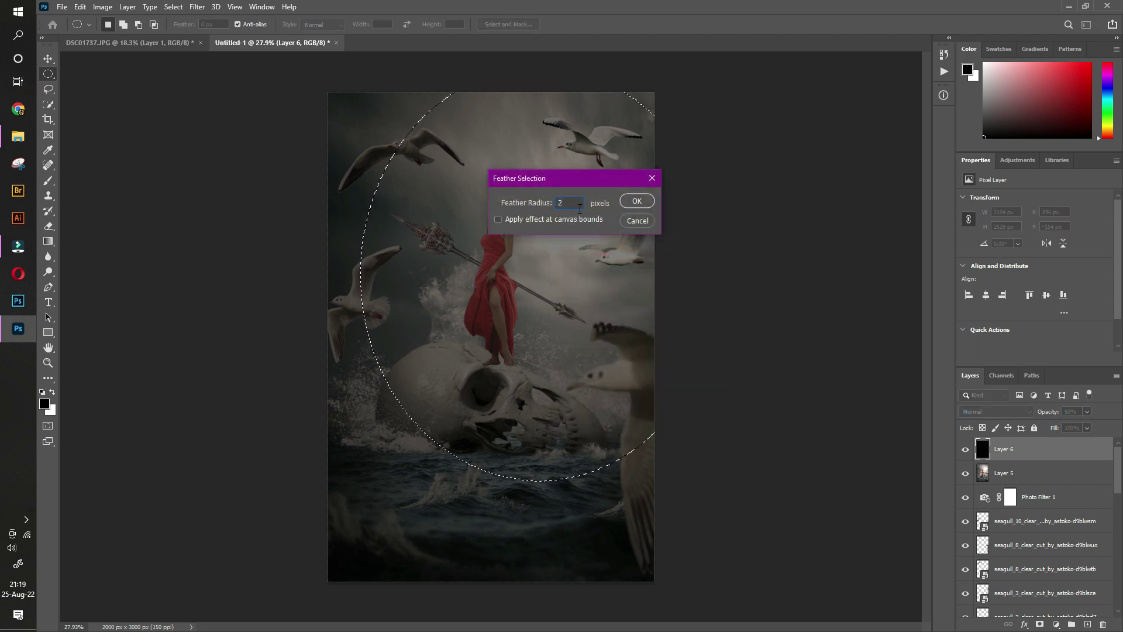
type("0")
left_click(630, 201)
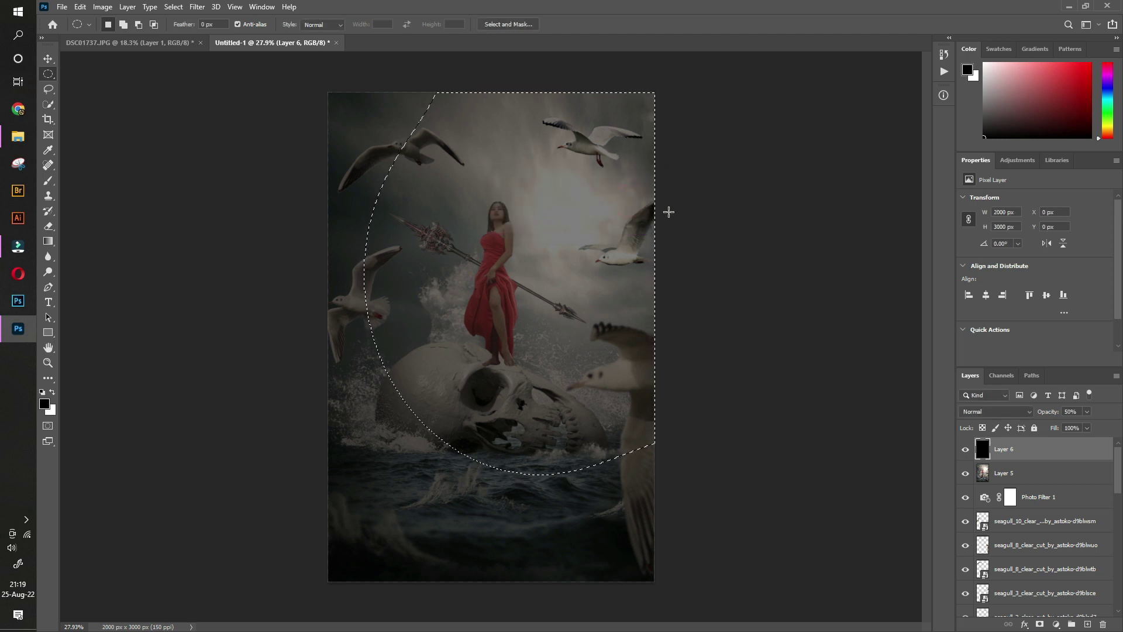
key("Delete")
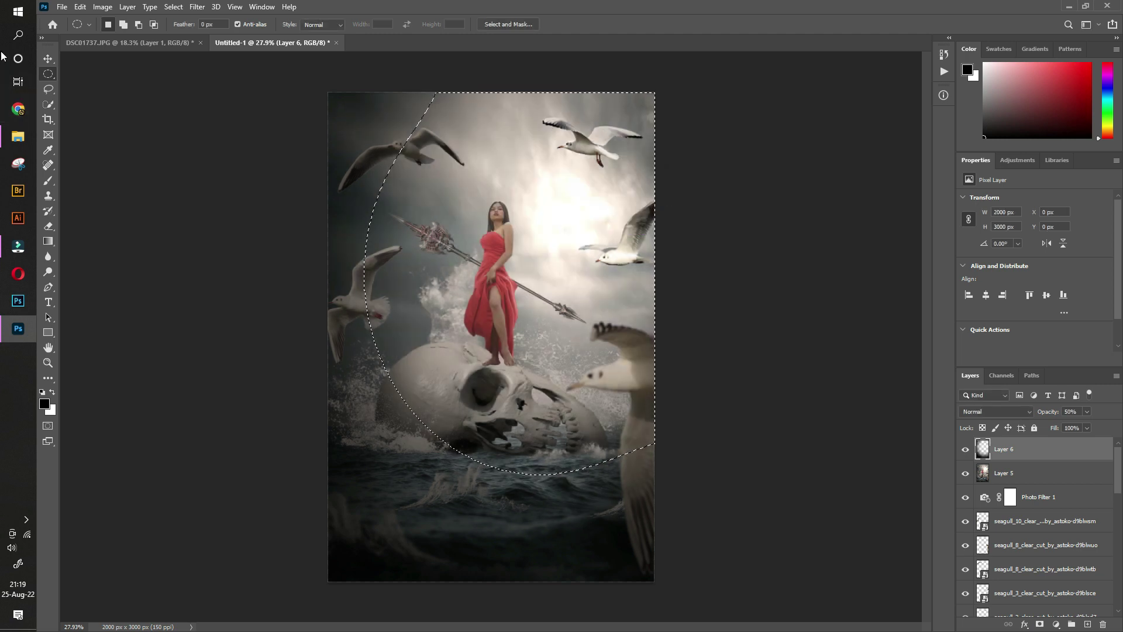
- Deselect the oval and toggle the vignette layer to compare the scene with and without it
left_click(48, 59)
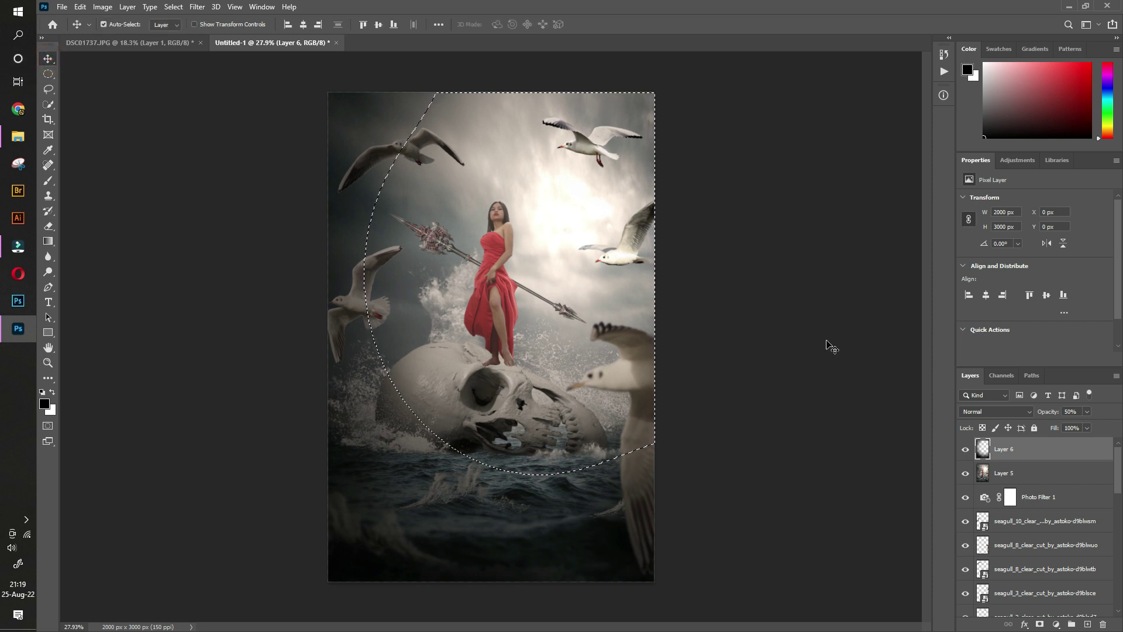
key("ctrl+d")
left_click(966, 450)
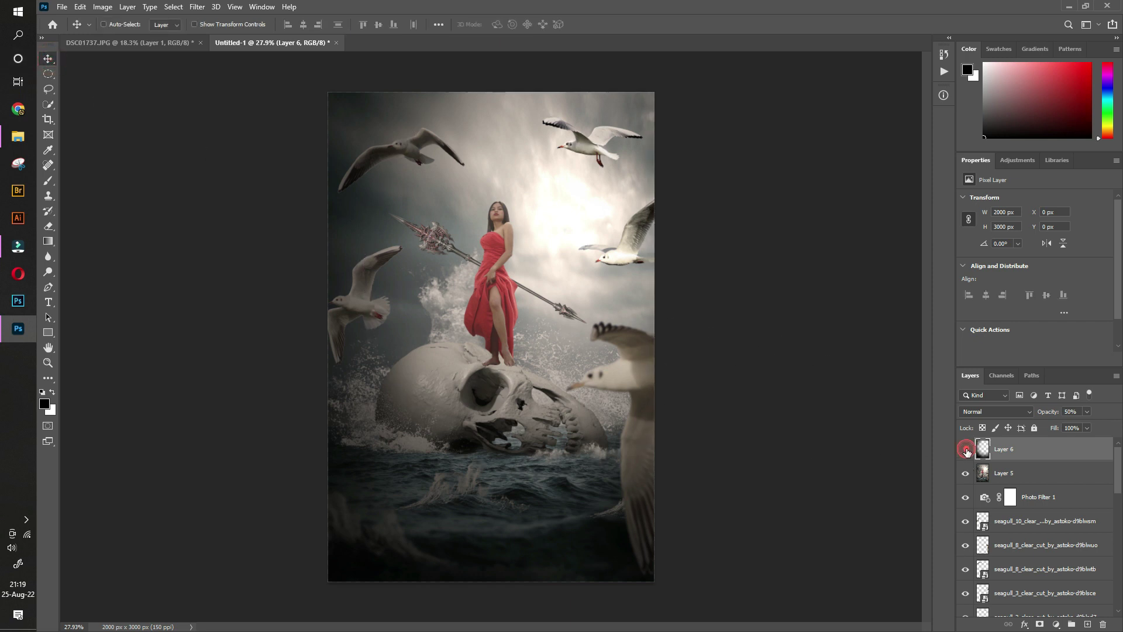
left_click(965, 450)
left_click(966, 450)
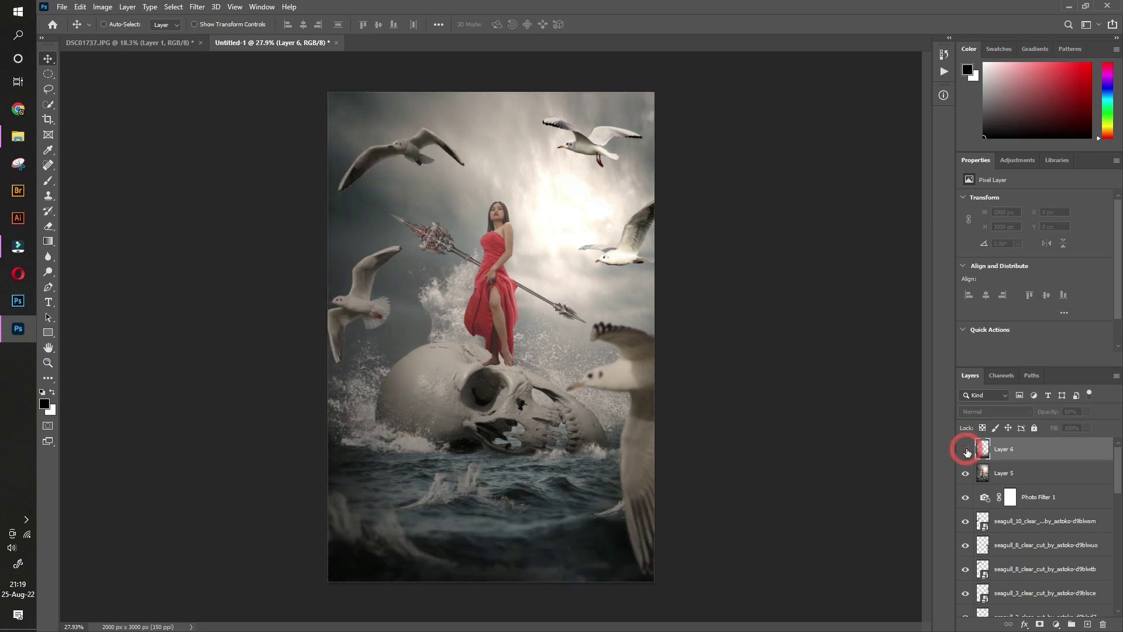
left_click(1011, 449)
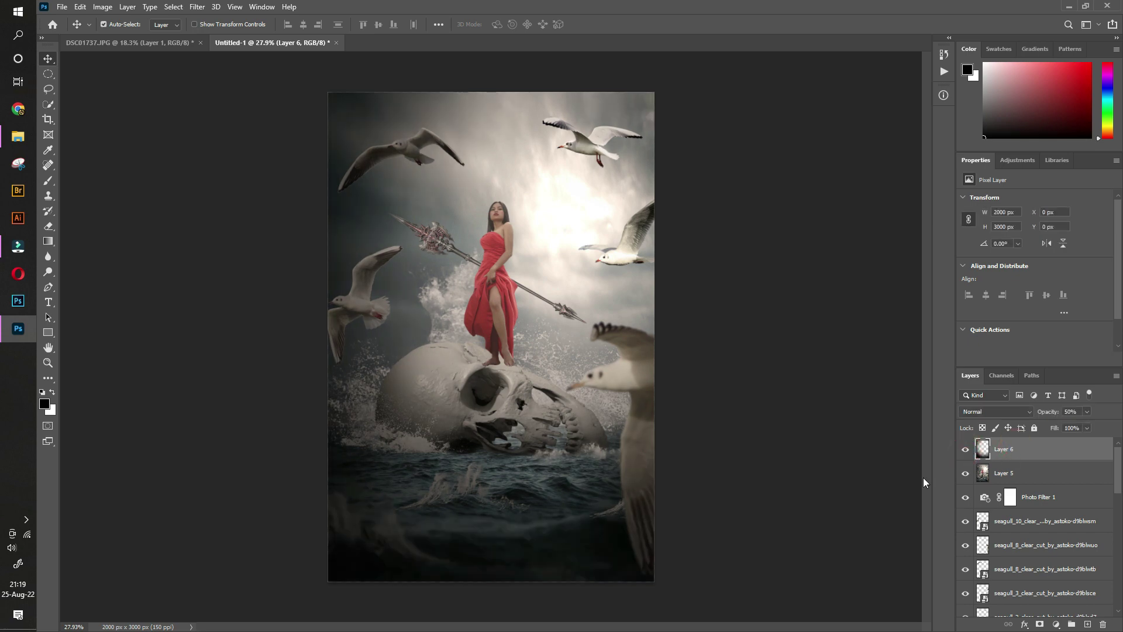
key("ctrl+t")
- Enlarge the vignette layer past the canvas edges and move it upward
key("ctrl+minus")
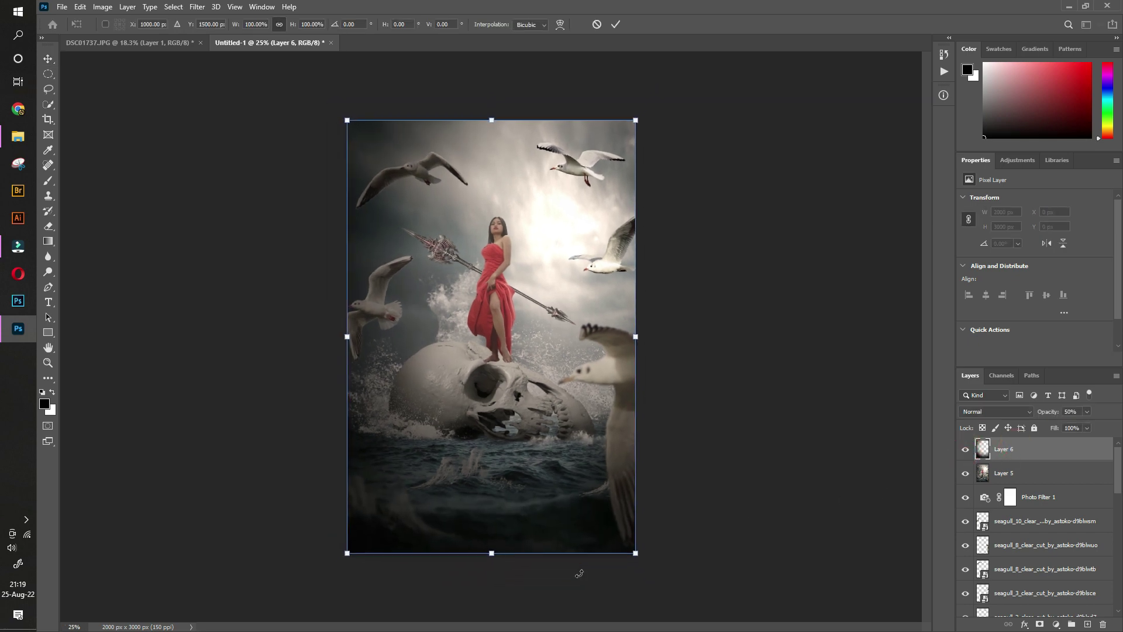
key("ctrl+minus")
left_click_drag(393, 483, 351, 533)
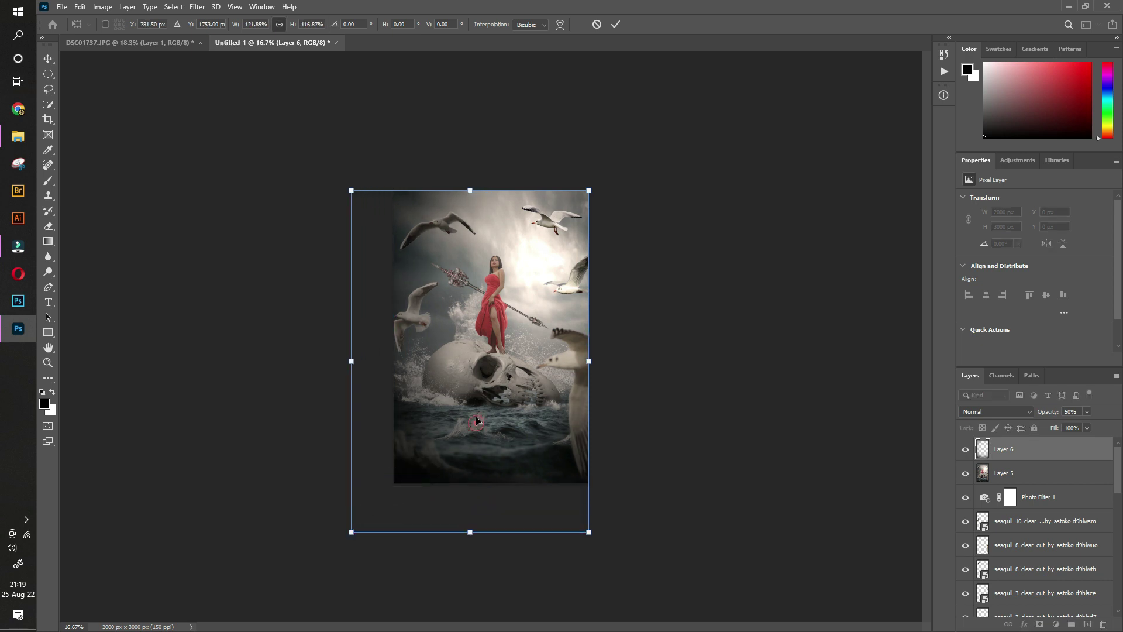
left_click_drag(477, 426, 477, 400)
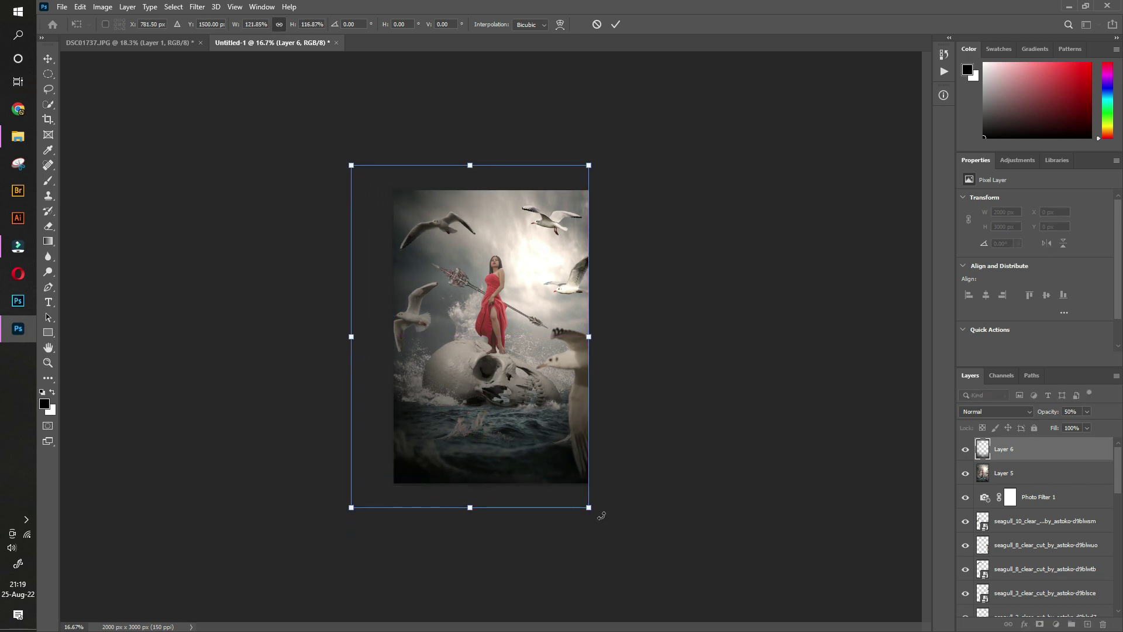
left_click_drag(588, 507, 604, 527)
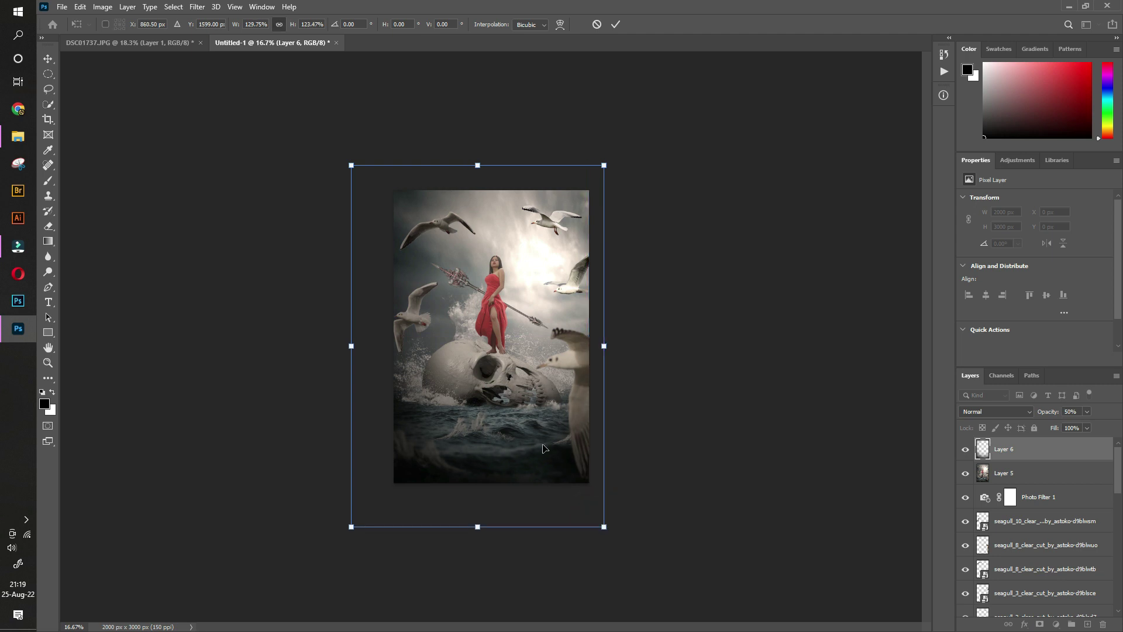
key("Return")
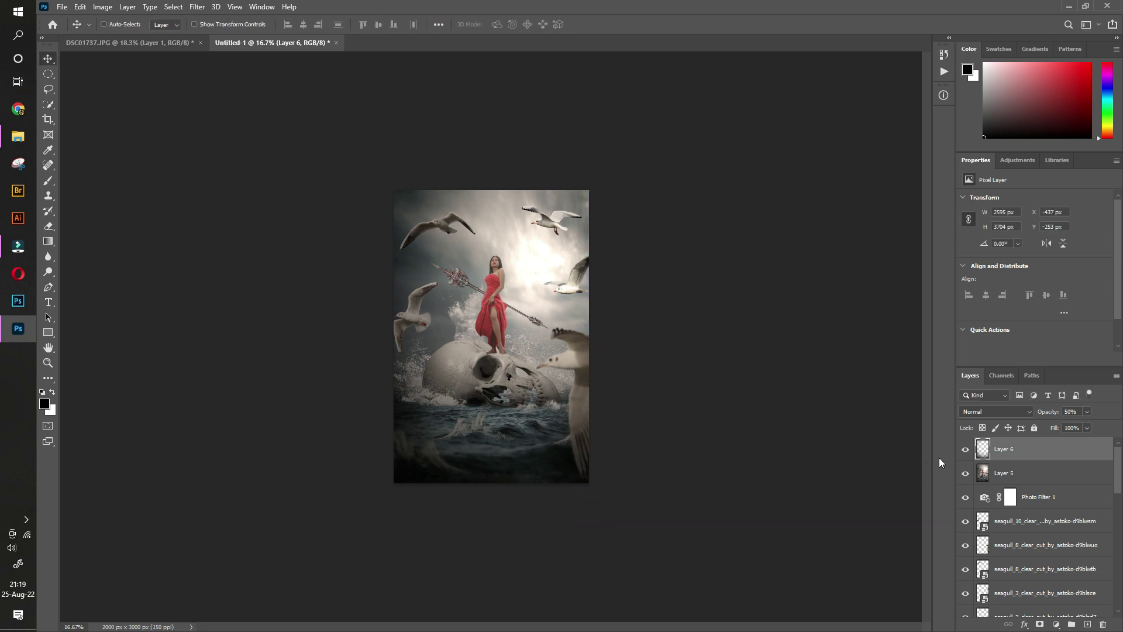
- Compare the vignette on and off, shift it left, and zoom back in
left_click(966, 450)
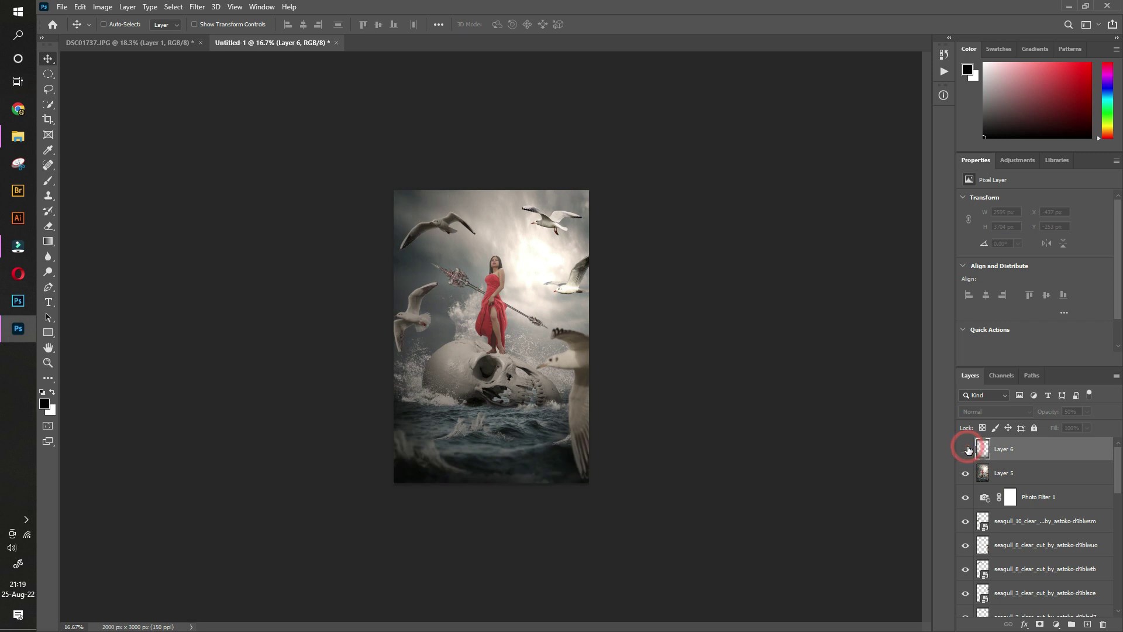
left_click(965, 449)
left_click(966, 449)
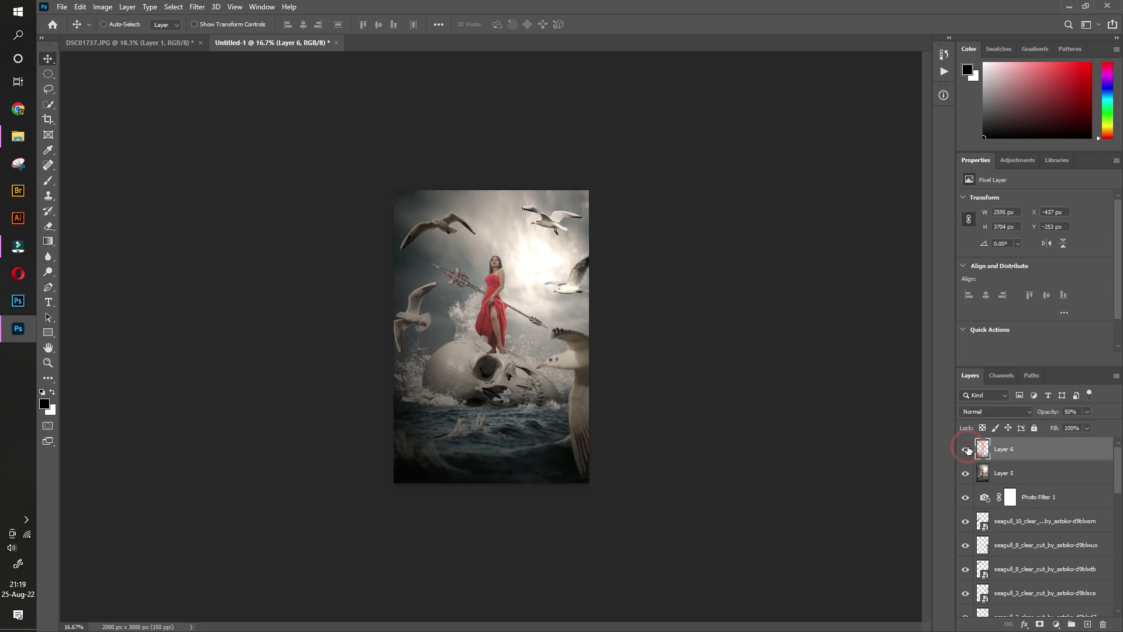
left_click_drag(575, 342, 552, 353)
left_click(966, 449)
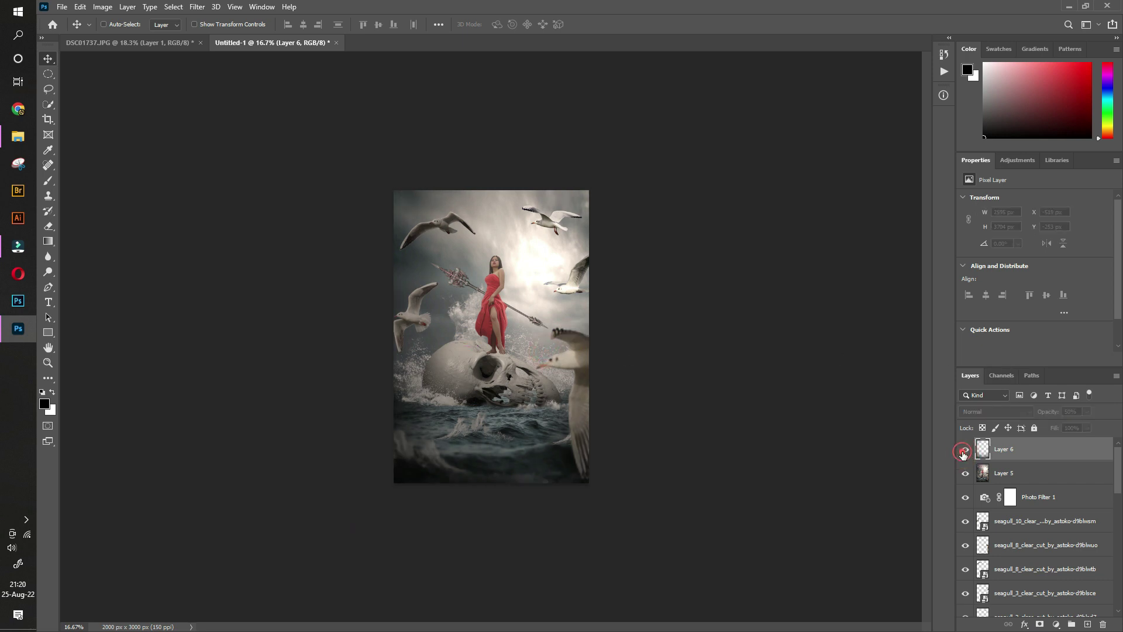
left_click(48, 362)
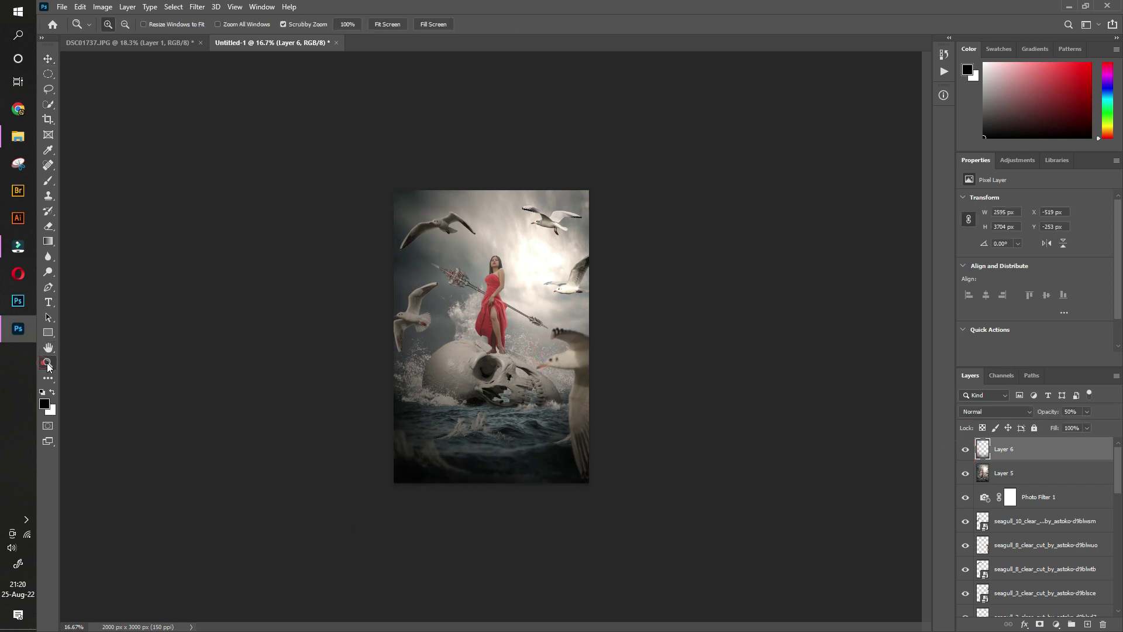
left_click_drag(538, 290, 565, 299)
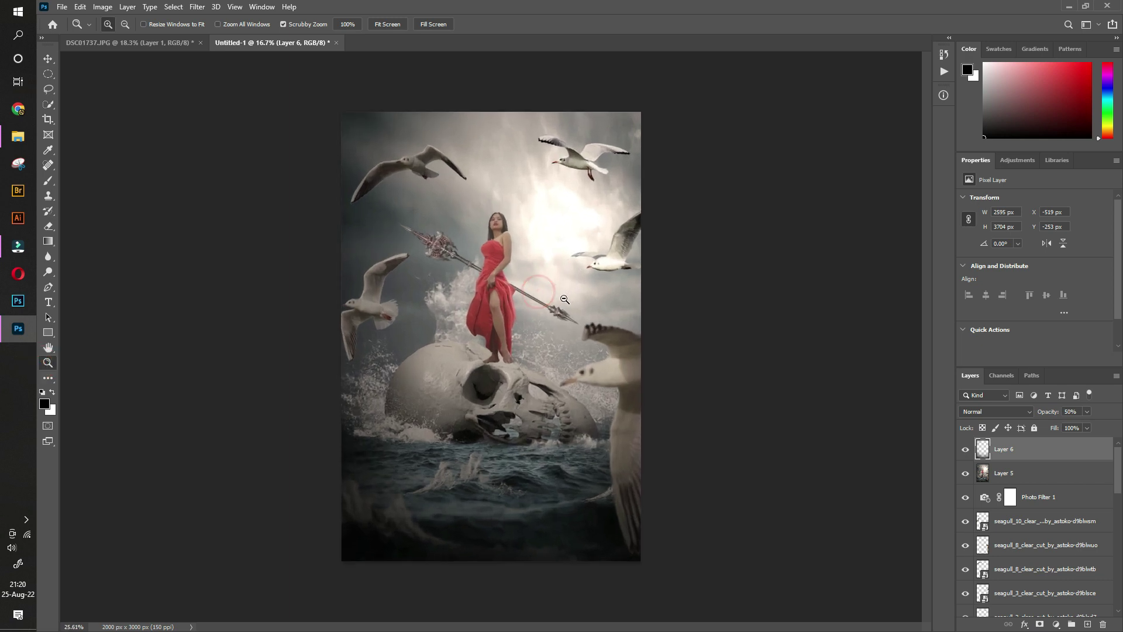
- Stamp the visible layers from Layer 6, then undo the merged copy
left_click(48, 59)
left_click(1027, 450, "ctrl")
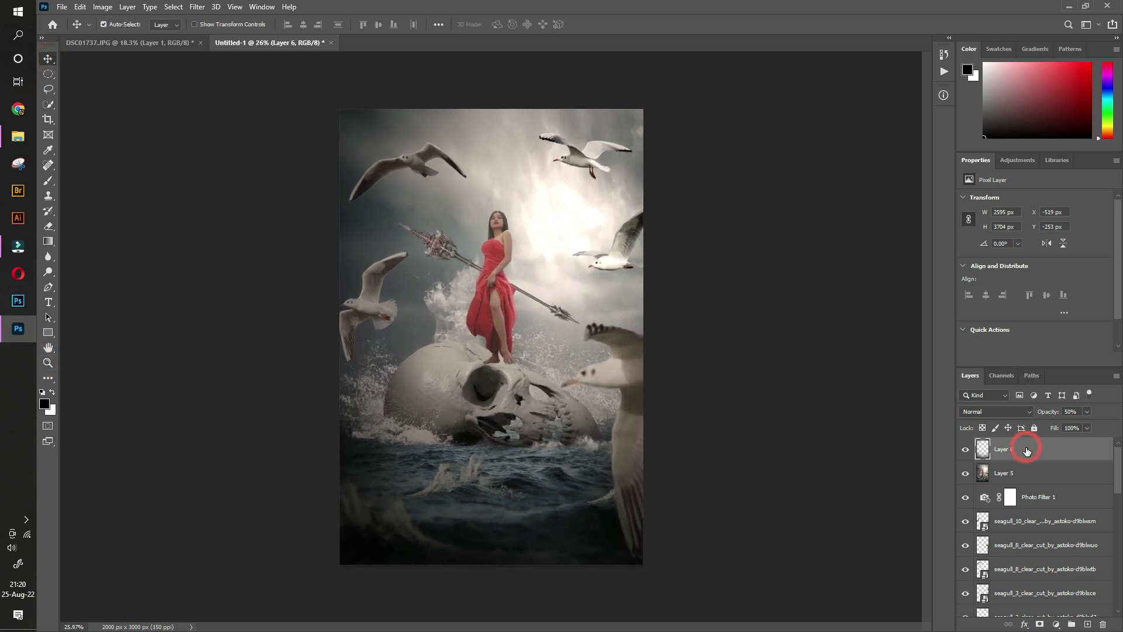
key("ctrl+shift+alt+e")
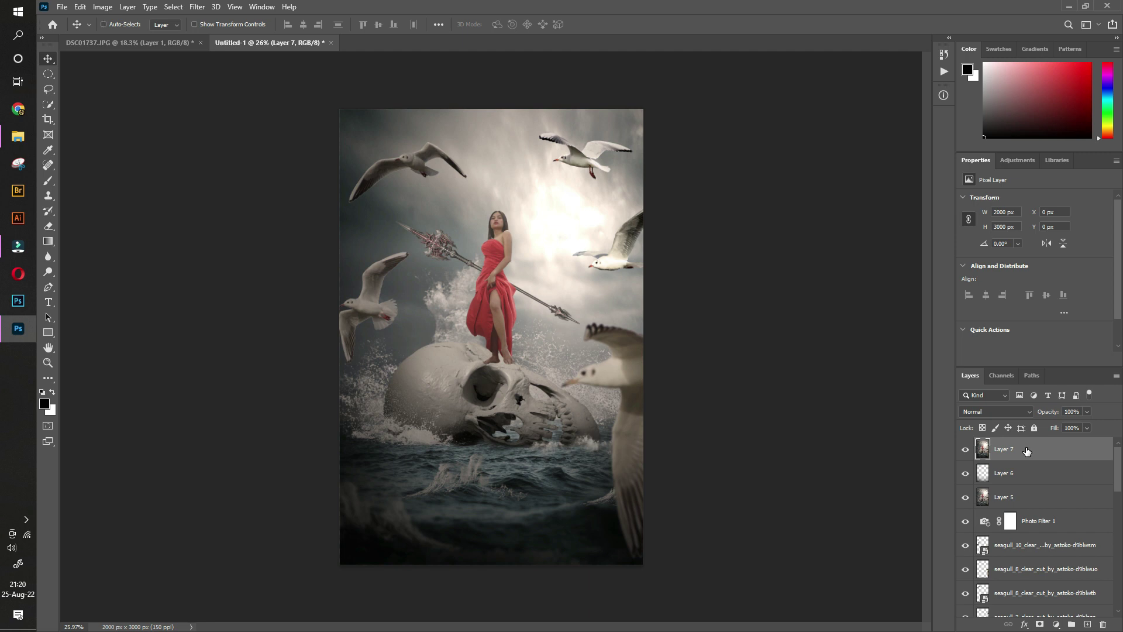
key("ctrl+z")
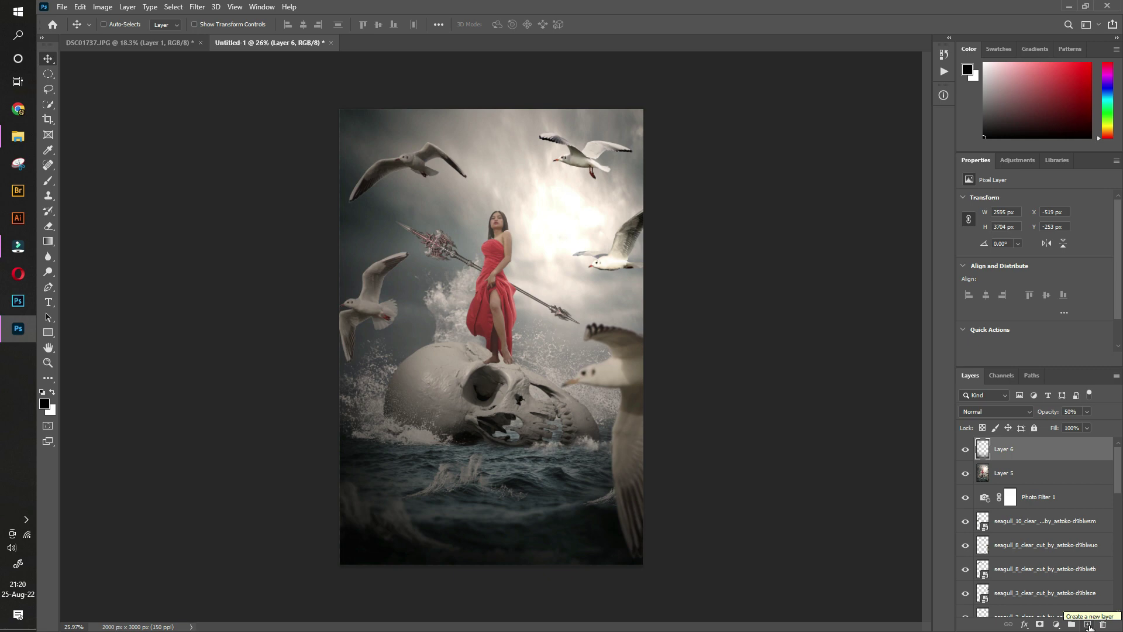
- Add a new Layer 7 filled with black
left_click(1089, 625)
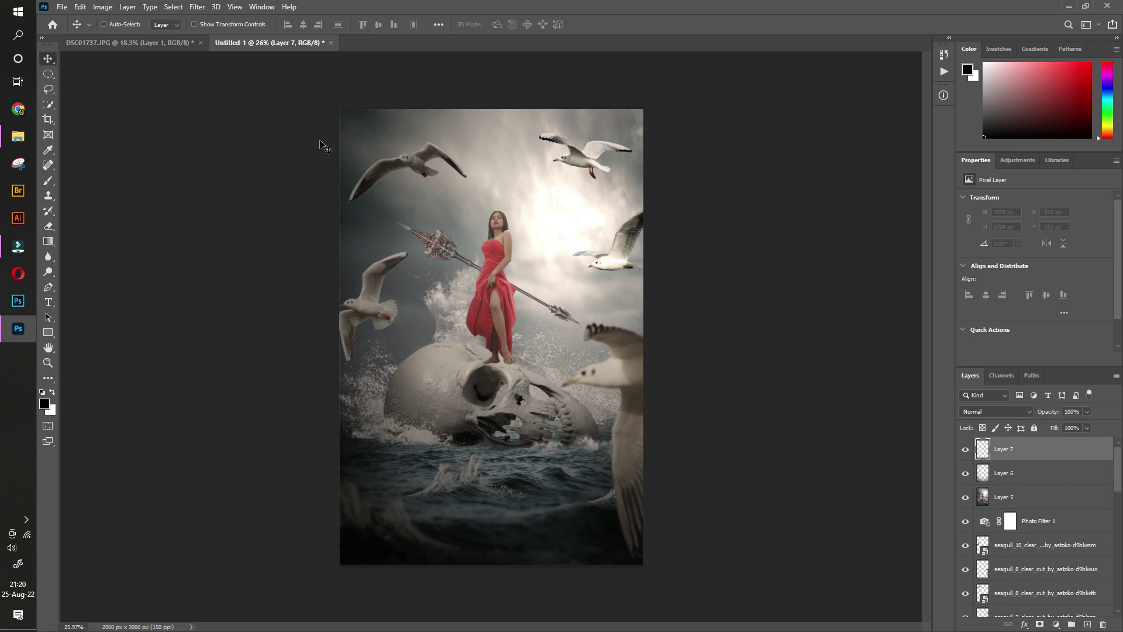
left_click(68, 5)
mouse_move(80, 6)
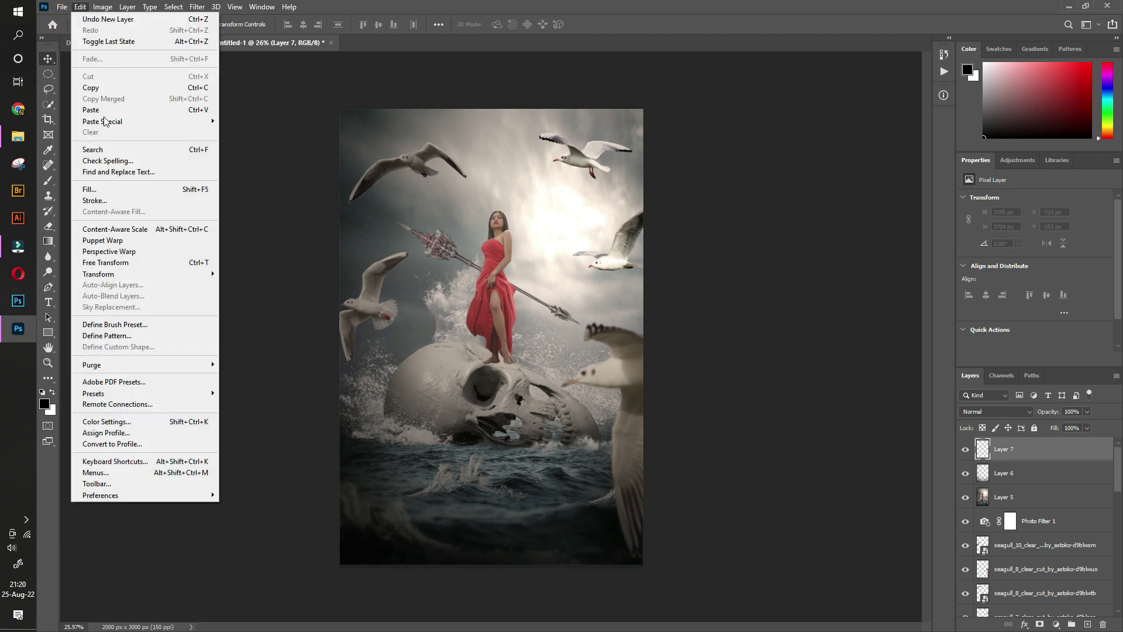
left_click(107, 189)
left_click(667, 172)
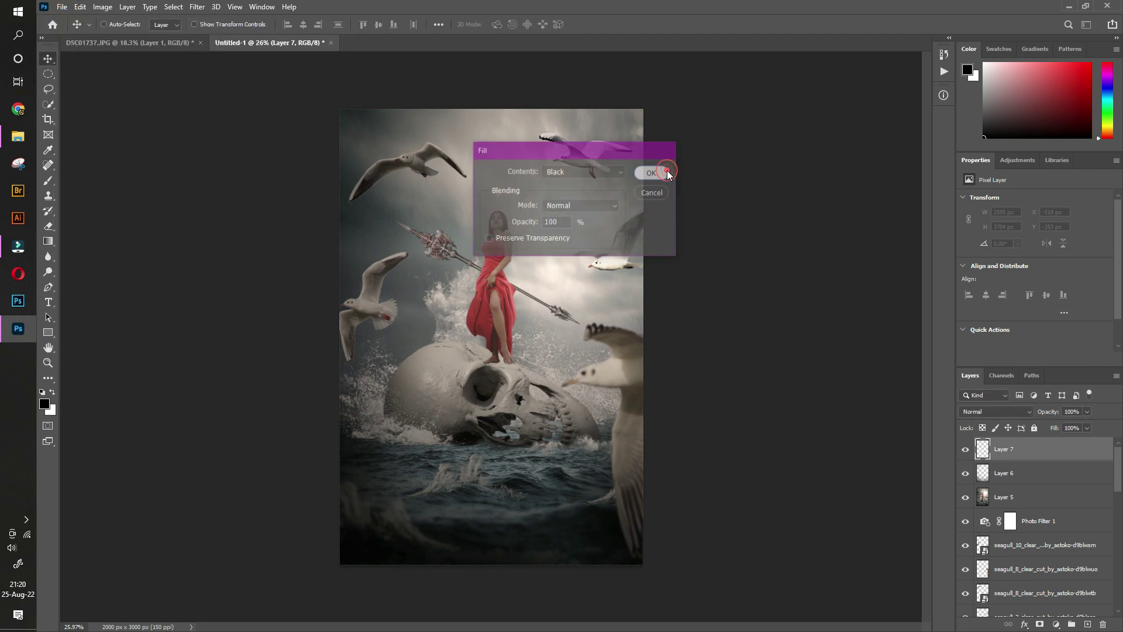
- Render a Lens Flare on Layer 7 with its centre toward the upper right
left_click(197, 7)
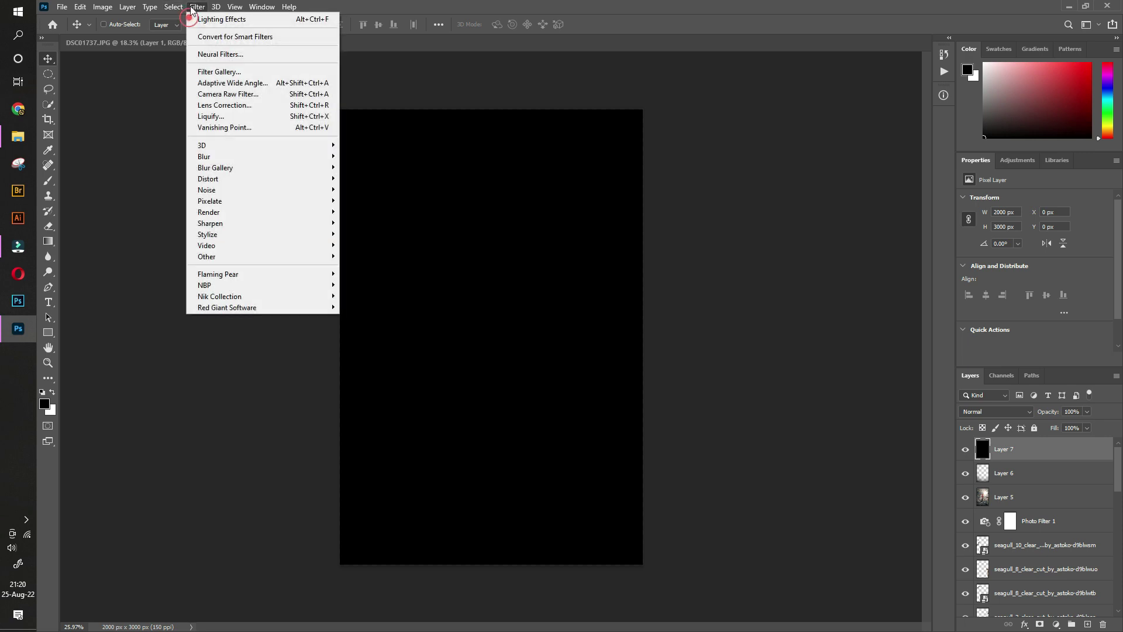
mouse_move(209, 212)
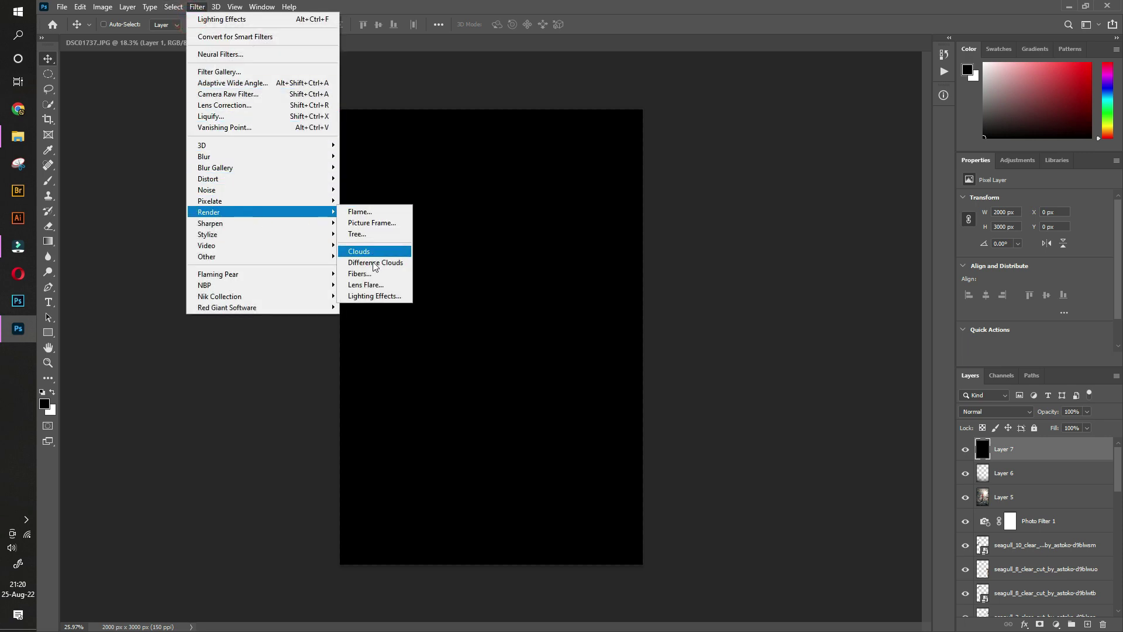
left_click(366, 284)
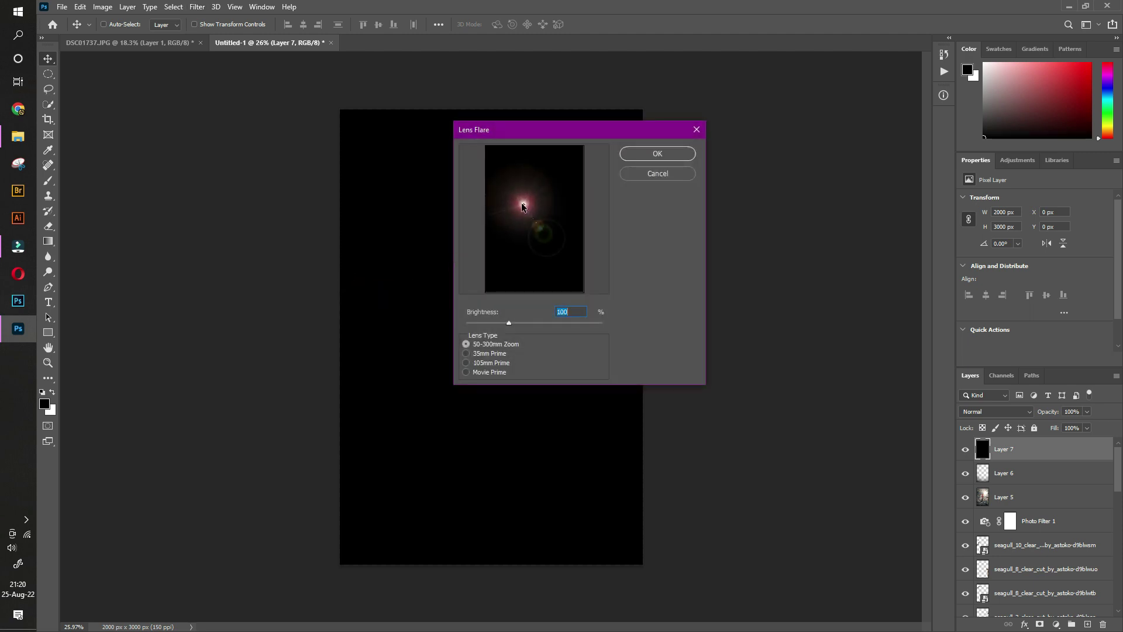
left_click_drag(556, 196, 557, 195)
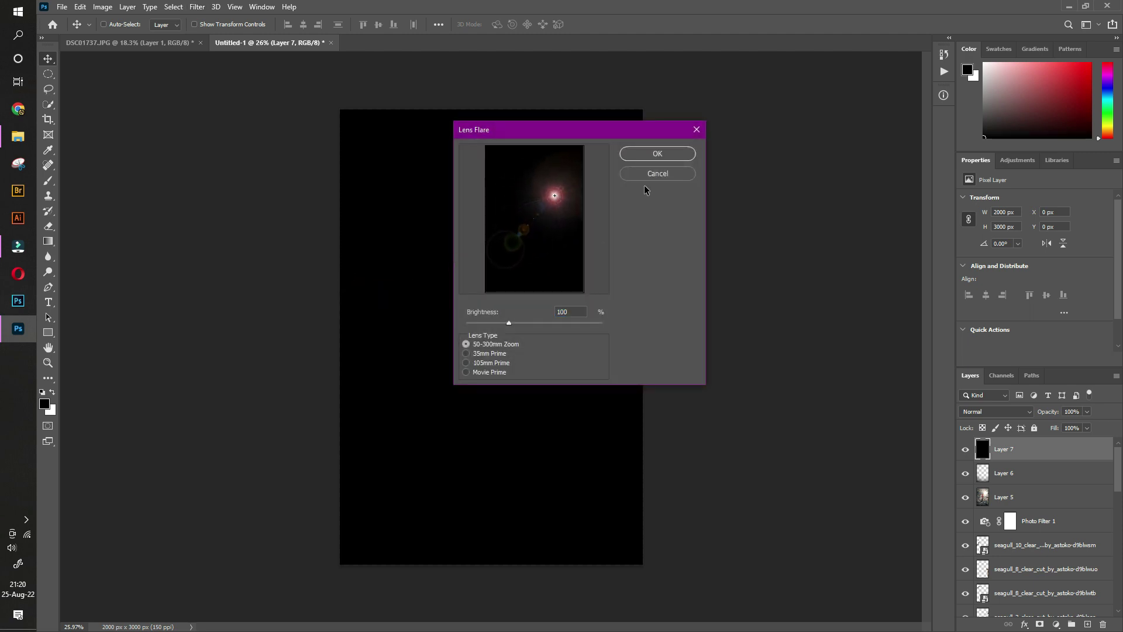
left_click(653, 156)
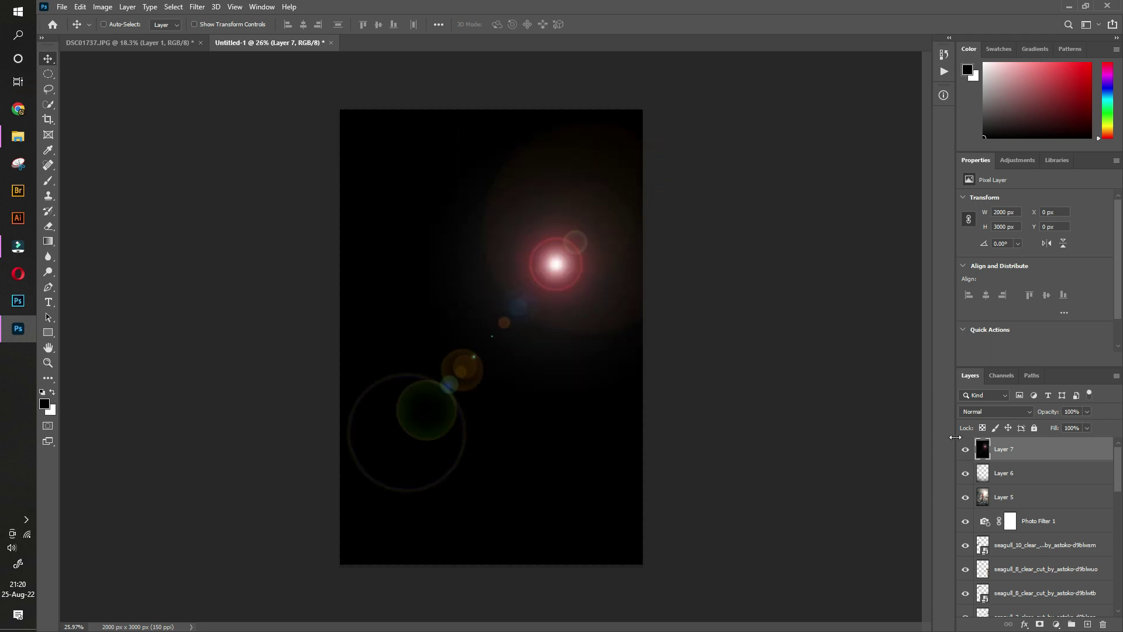
- Set the flare layer to Screen blending, then enlarge, rotate and reposition it
left_click(1026, 411)
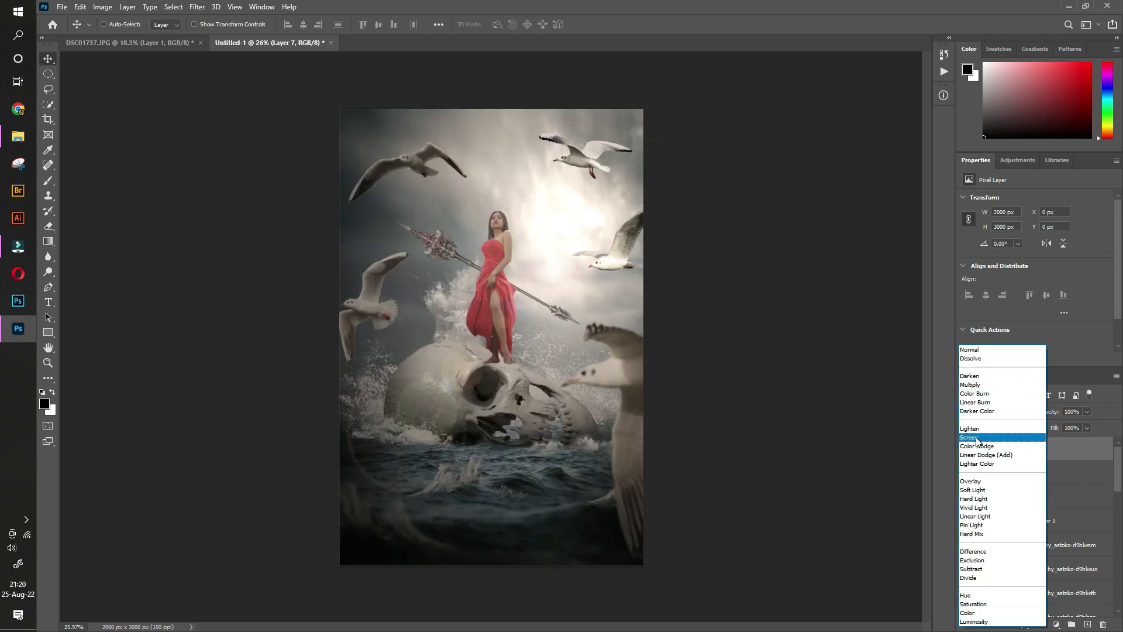
left_click(974, 433)
mouse_move(562, 328)
left_mouse_down()
mouse_move(541, 261)
mouse_move(552, 244)
left_mouse_up()
key("ctrl+t")
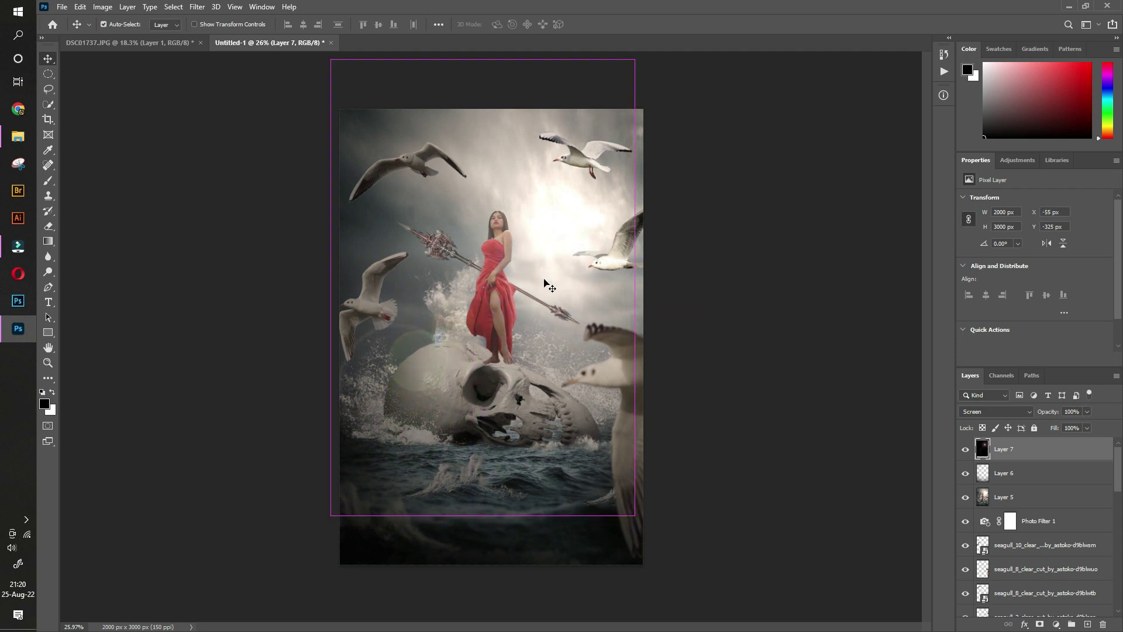
left_click_drag(634, 516, 722, 622)
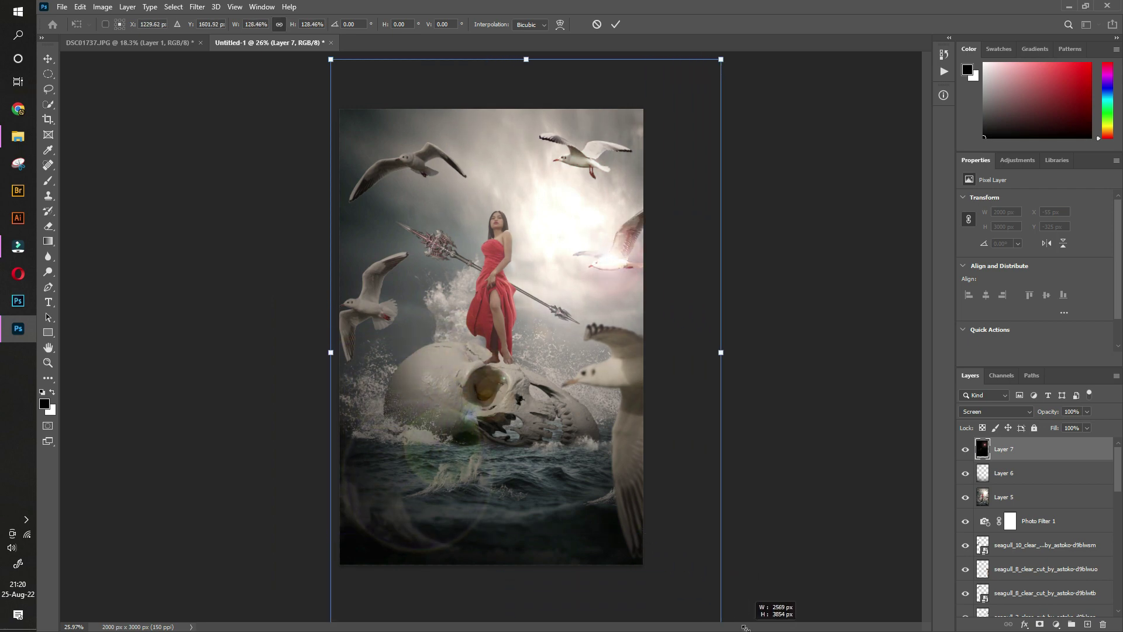
left_click_drag(637, 331, 576, 327)
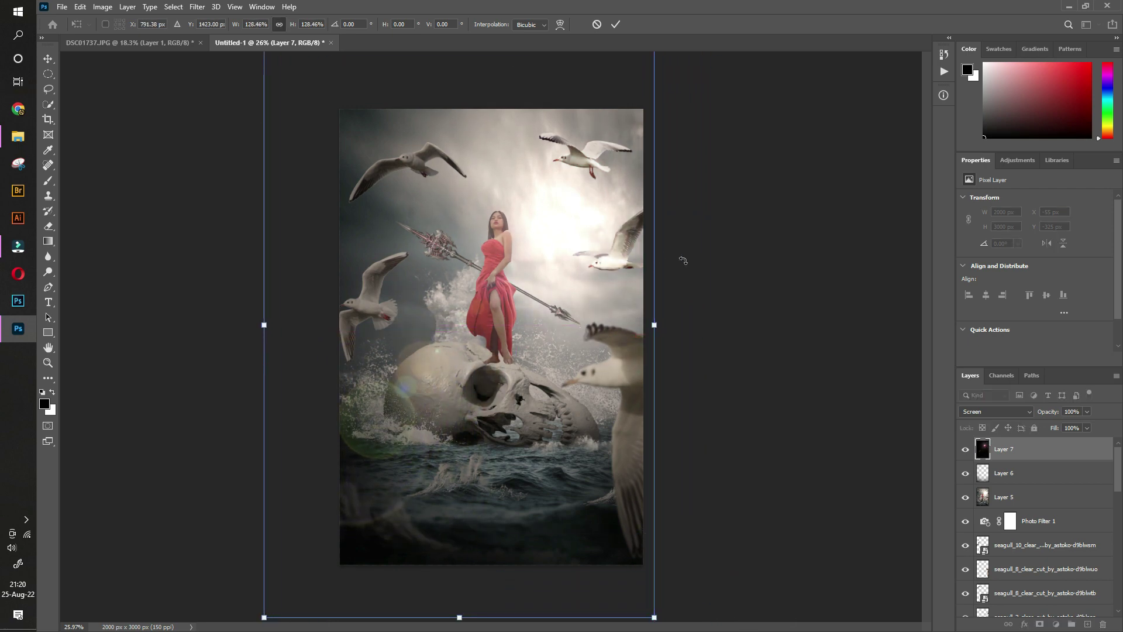
left_click_drag(683, 260, 692, 316)
left_click_drag(639, 288, 623, 270)
left_click_drag(757, 183, 752, 134)
key("Return")
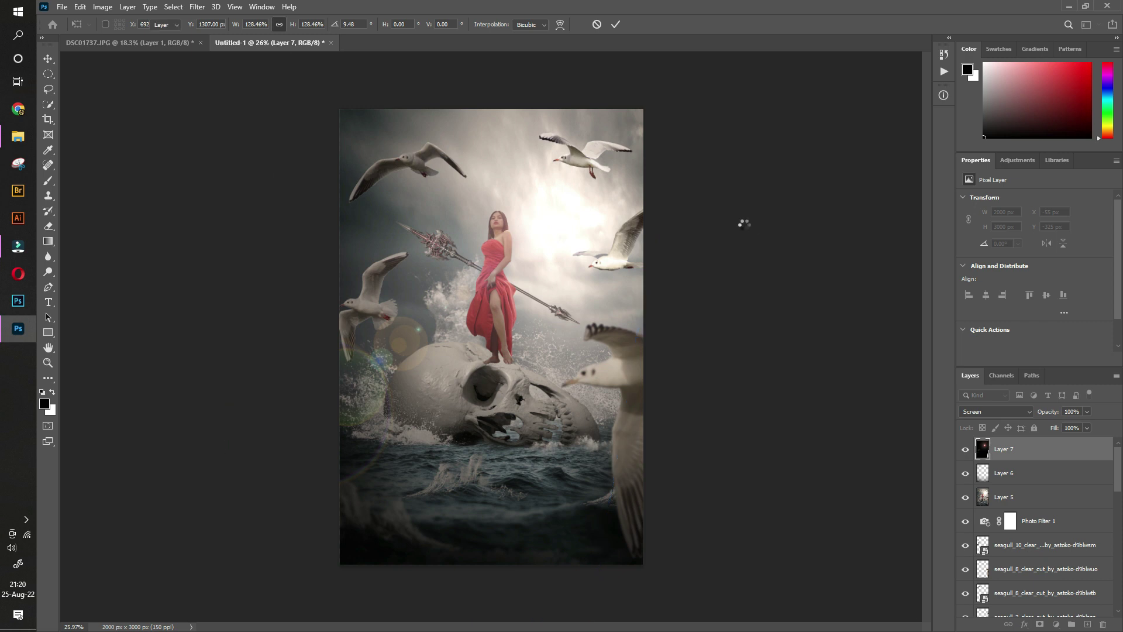
- Lower the flare to 55% opacity and stamp all visible layers into merged Layer 8
left_click(1086, 411)
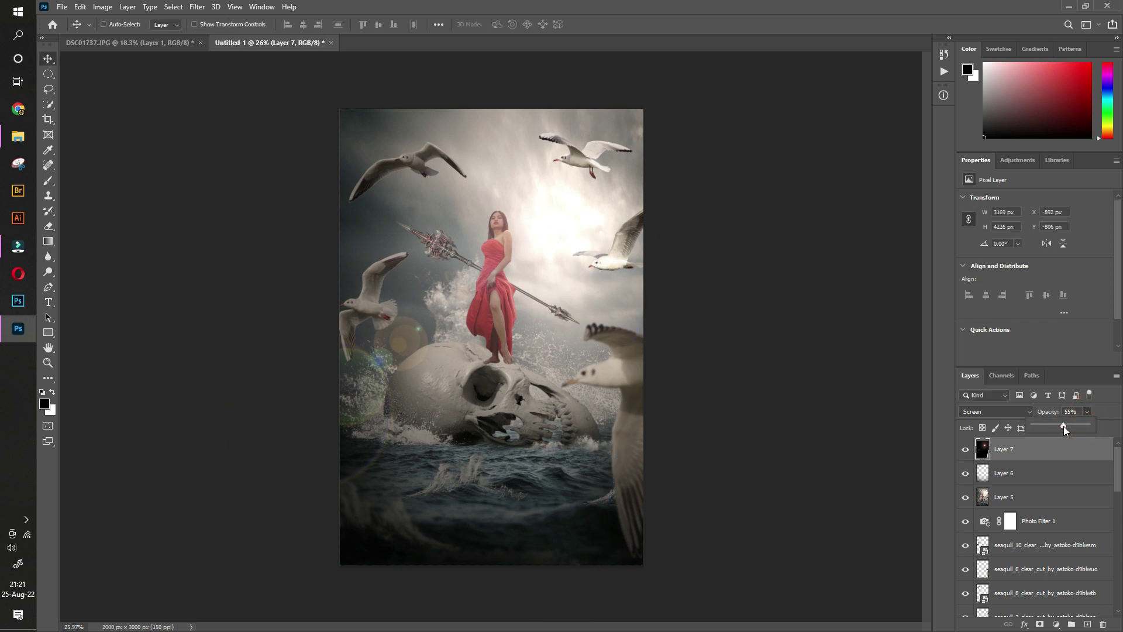
left_click(1055, 458)
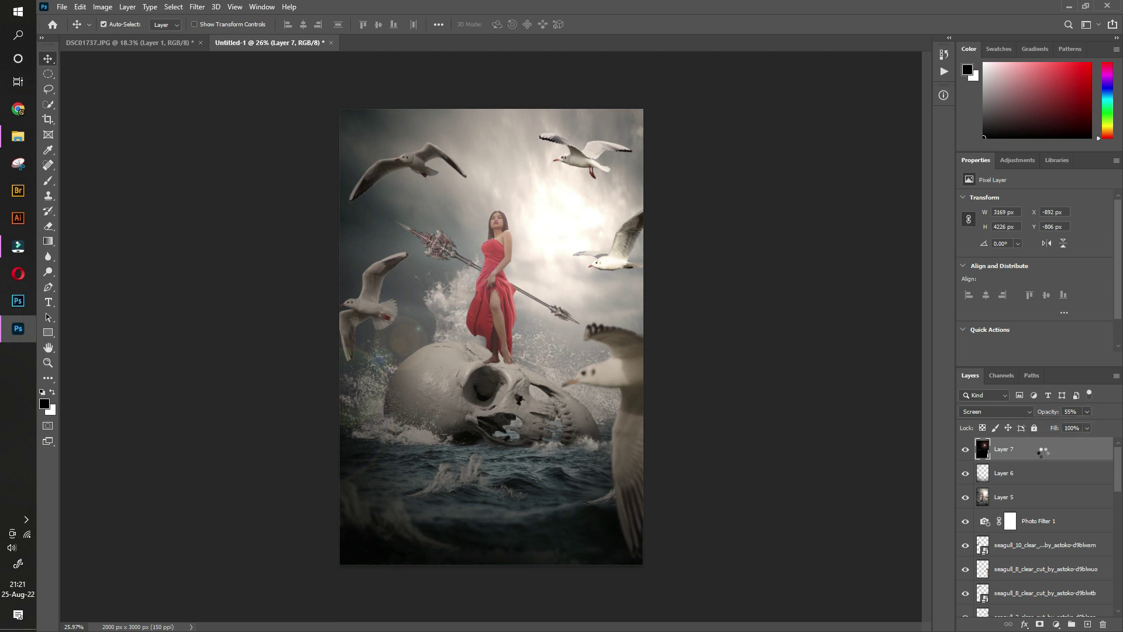
key("ctrl+shift+alt+e")
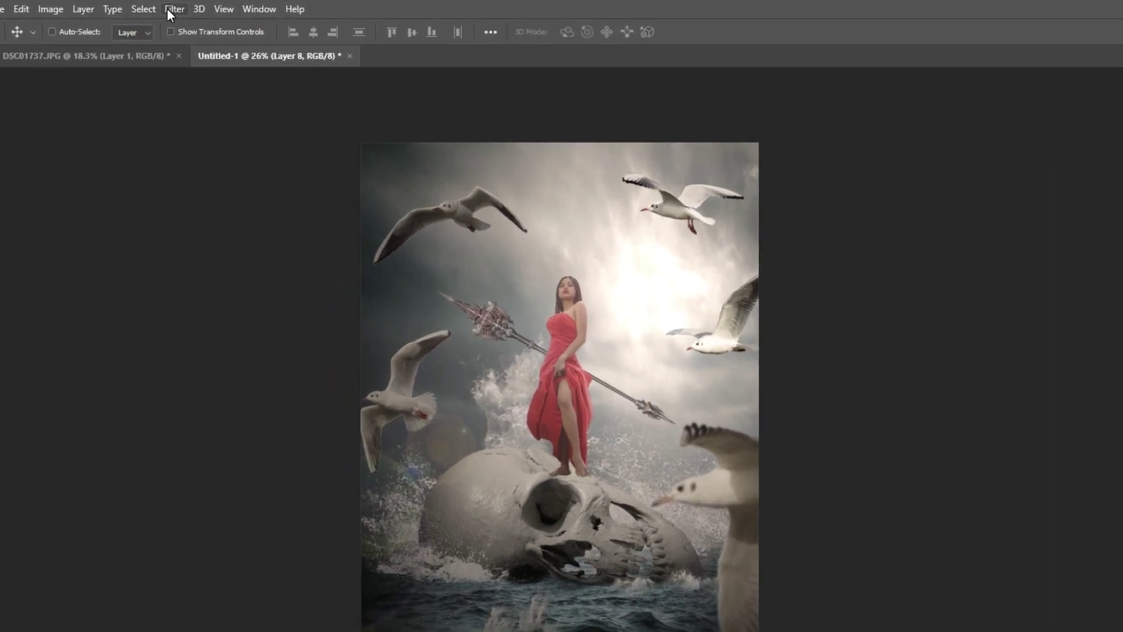
- Launch Nik Collection Color Efex Pro 4 on merged Layer 8
left_click(197, 7)
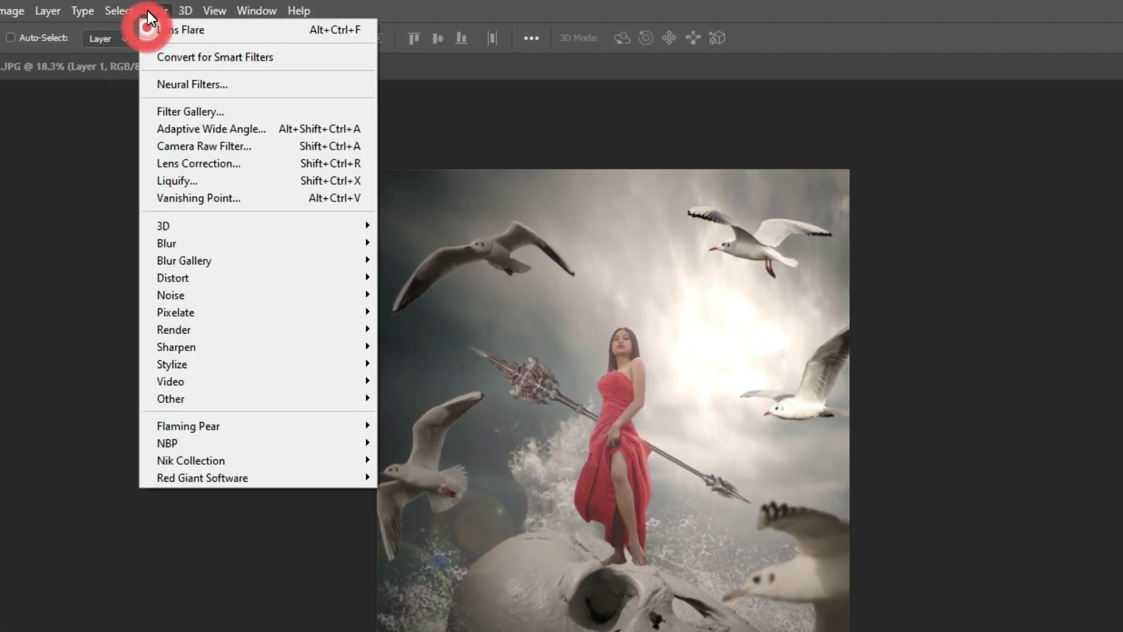
mouse_move(176, 548)
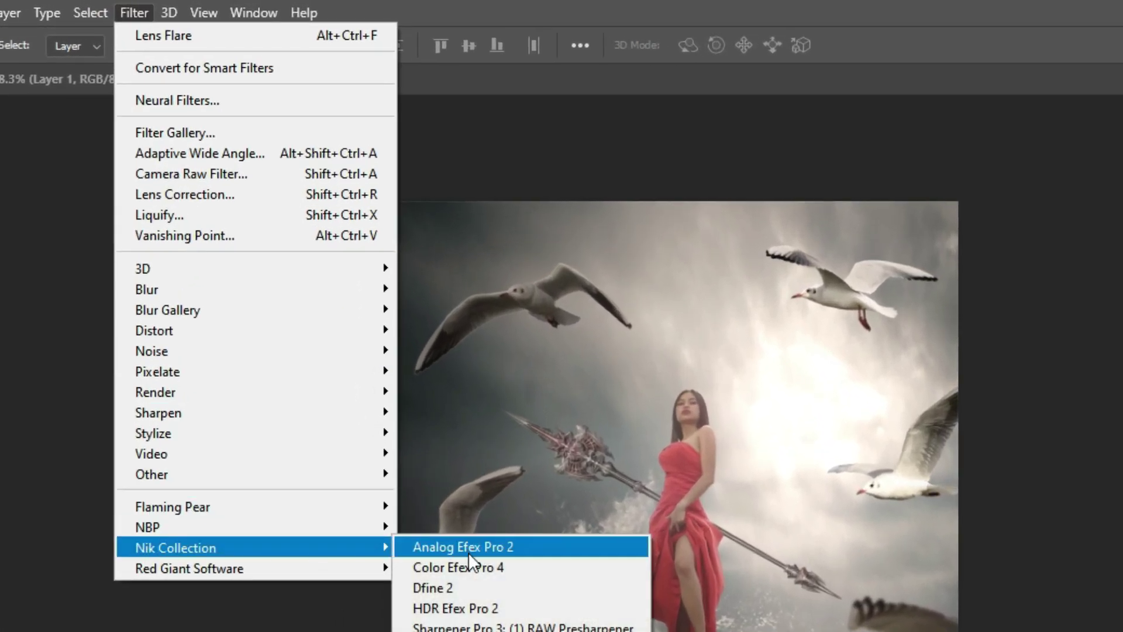
left_click(469, 564)
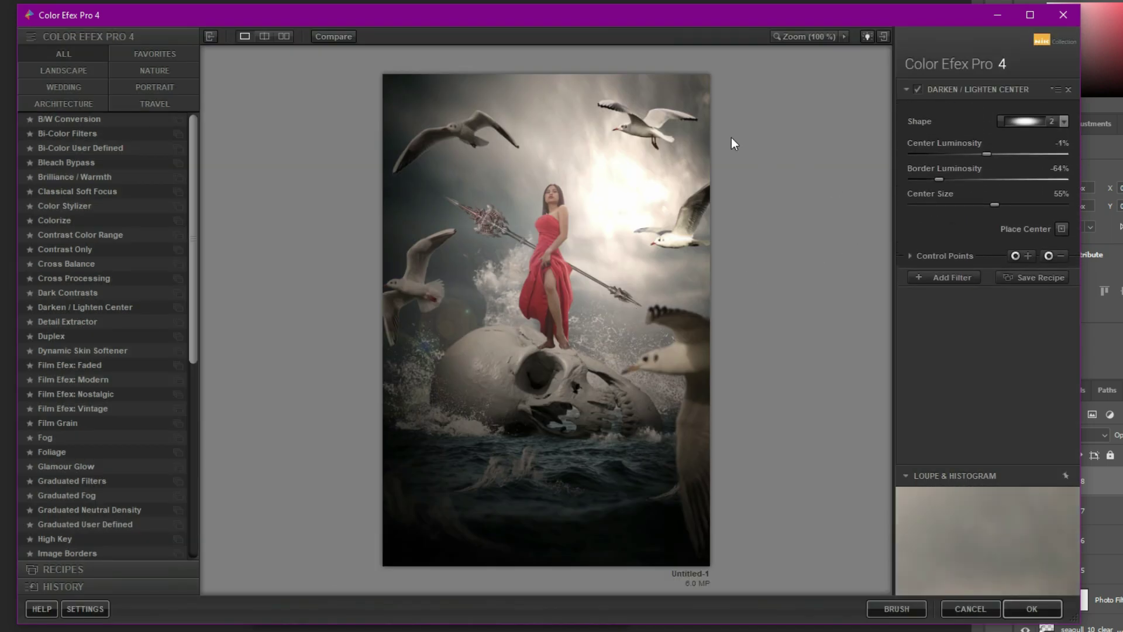
- Apply the Tonal Contrast filter and toggle it to compare
left_click_drag(190, 139, 196, 391)
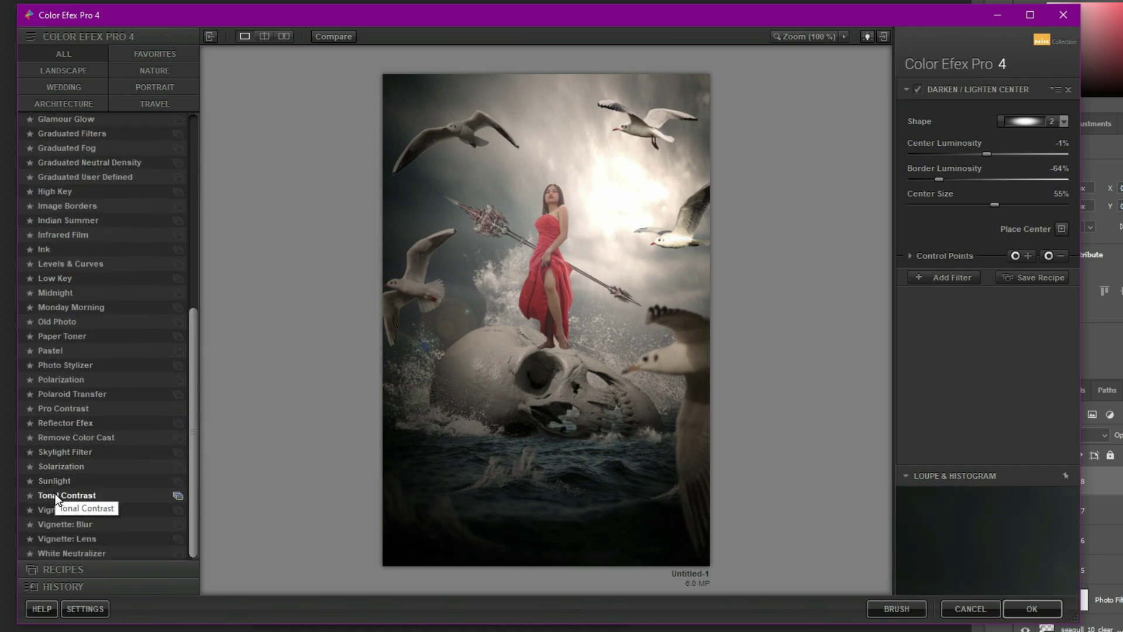
left_click(56, 495)
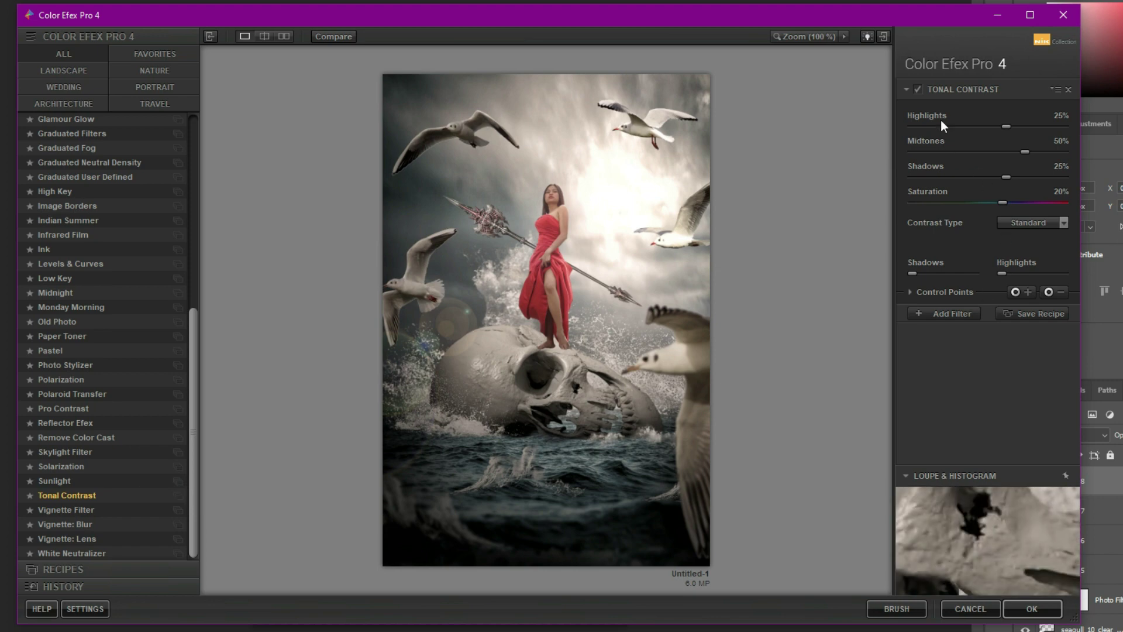
left_click(917, 89)
left_click(917, 90)
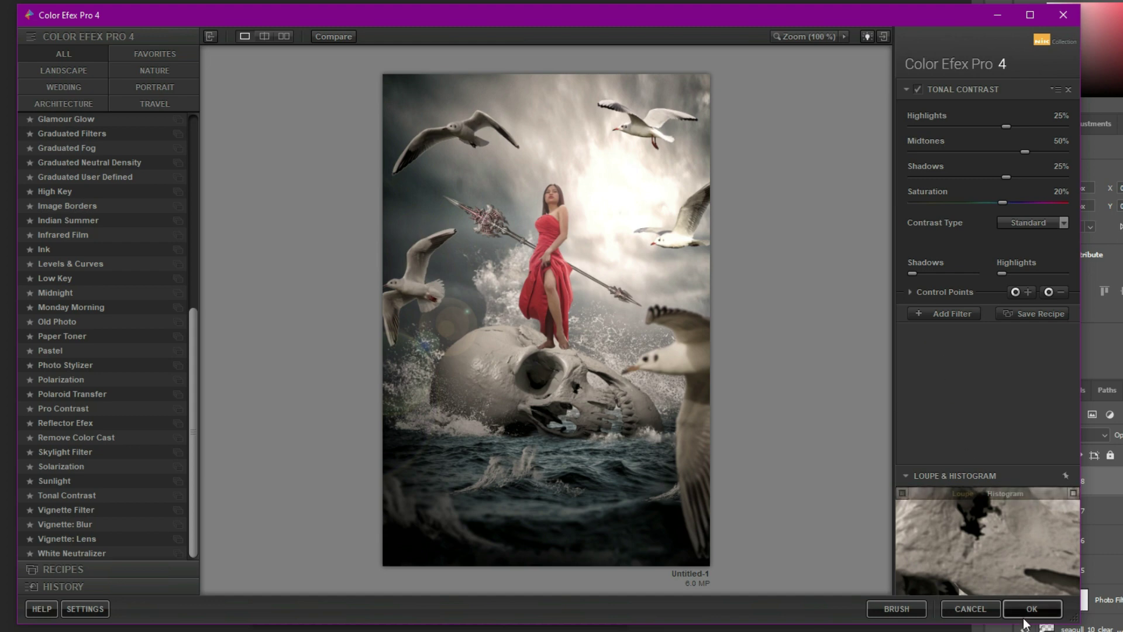
- Add Remove Color Cast with the colour slider shifted to about 174° purple, and apply
left_click(960, 310)
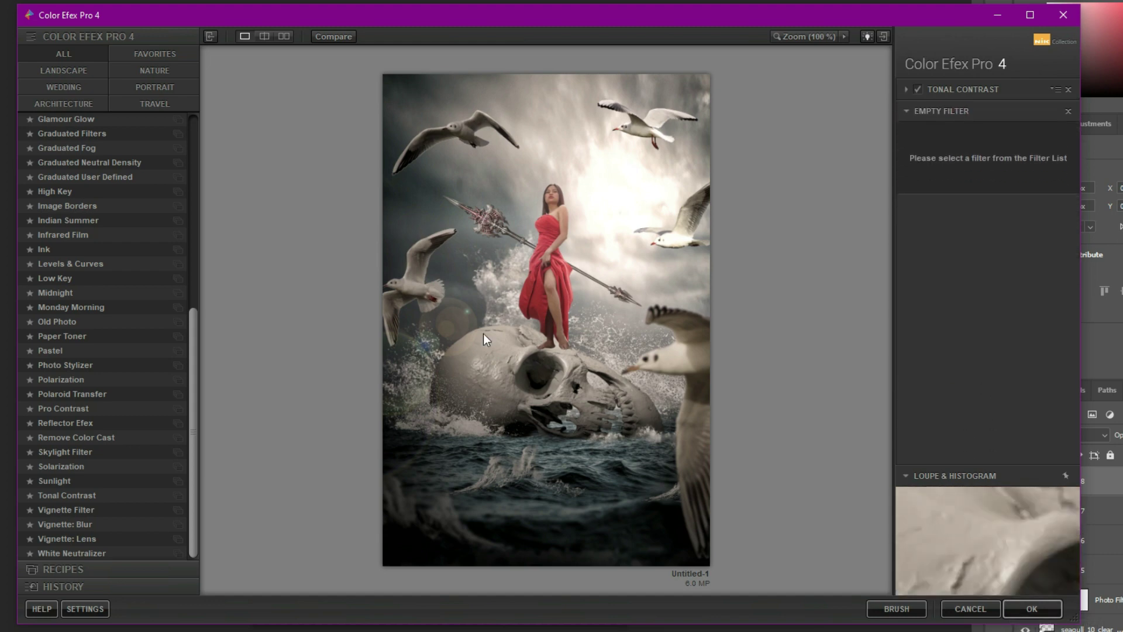
left_click(92, 436)
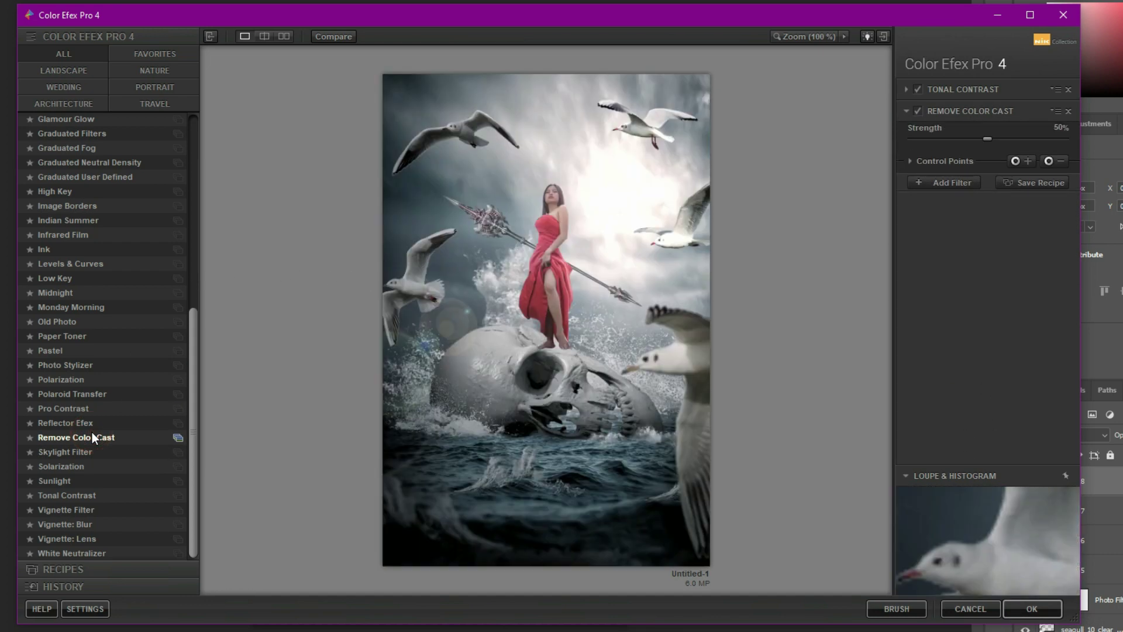
mouse_move(911, 148)
left_mouse_down()
mouse_move(1029, 148)
mouse_move(970, 145)
mouse_move(985, 154)
left_mouse_up()
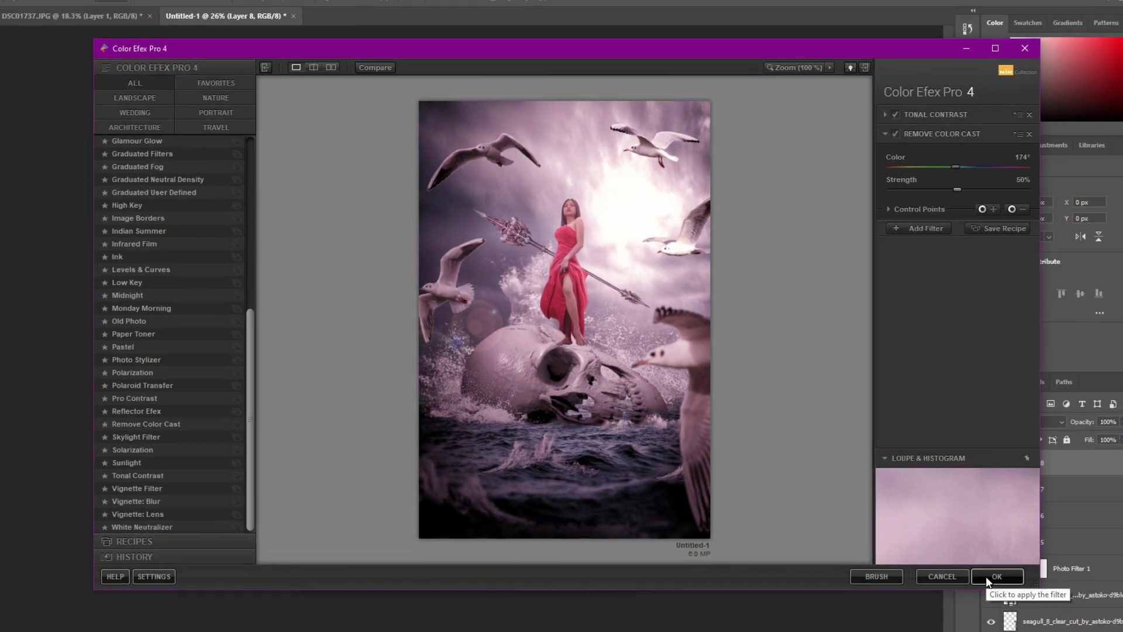
left_click(985, 577)
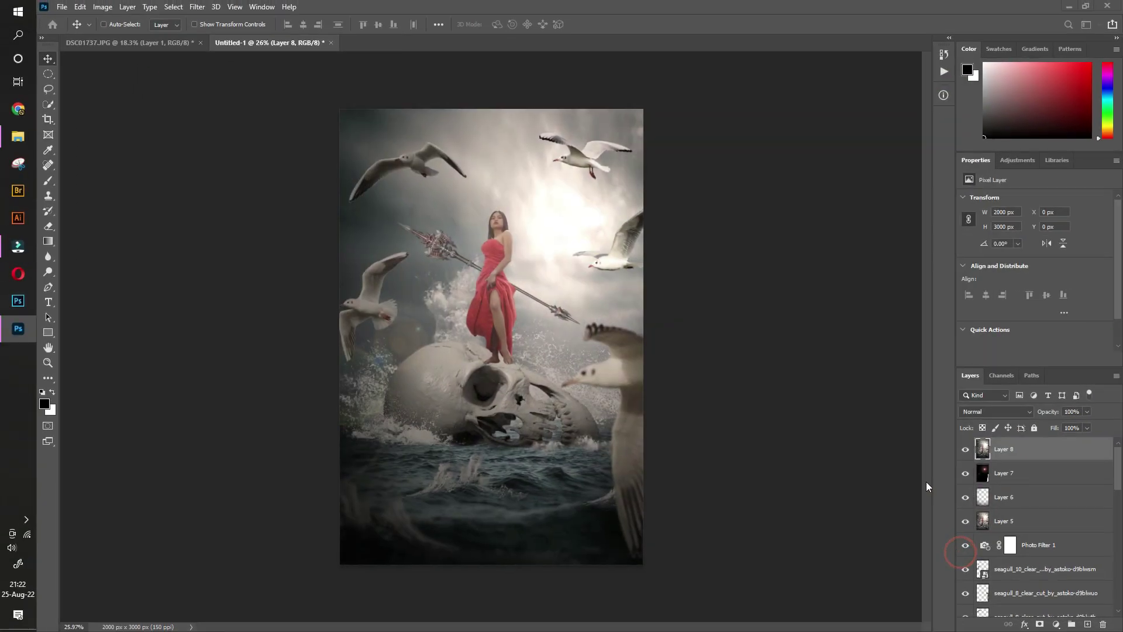